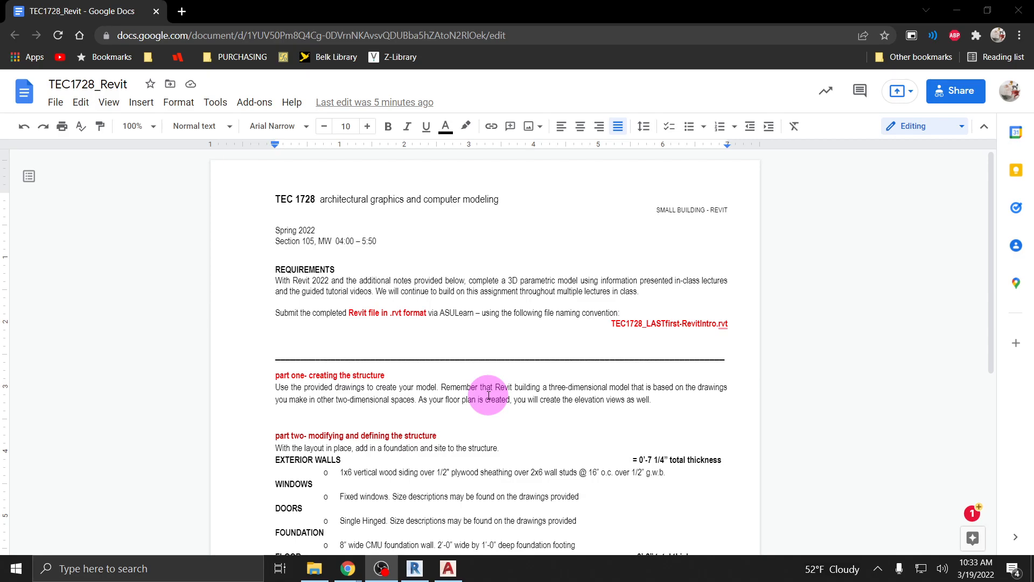
Read the assignment's construction specifications and switch to AutoCAD to examine the floor plan's rooms, openings and dimensions.
scroll(517, 345, "down", 3)
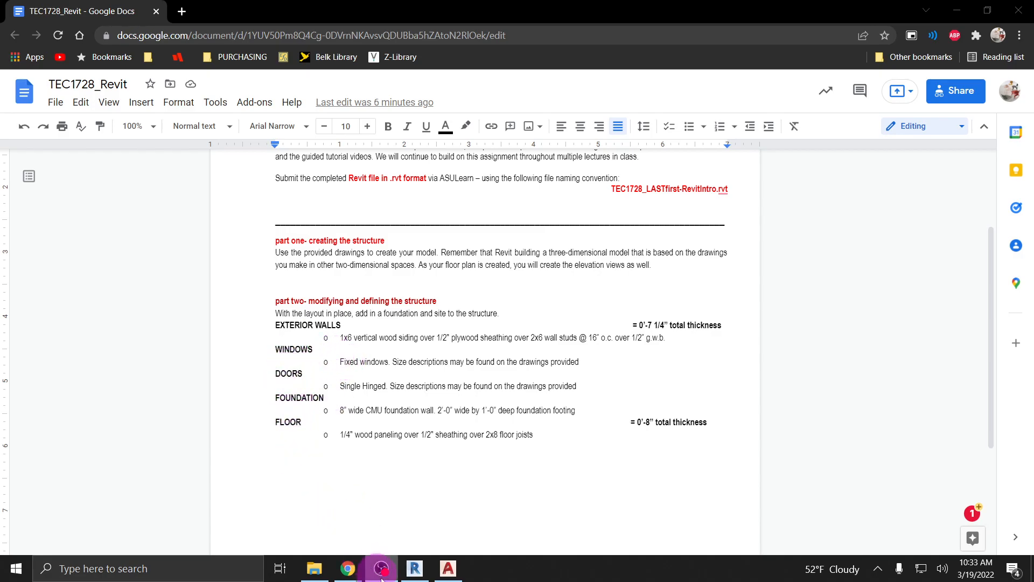
left_click(448, 569)
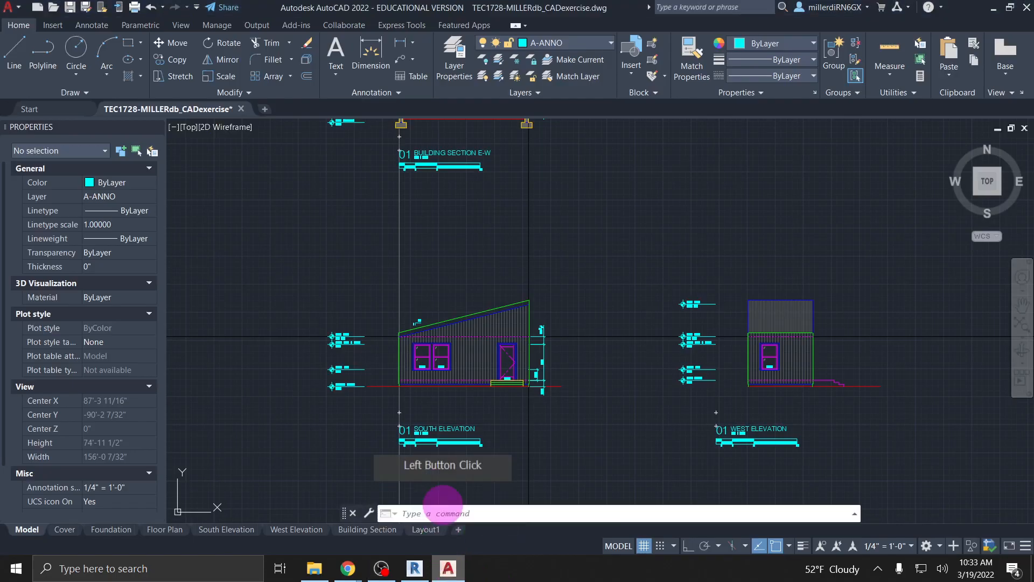
mouse_move(490, 231)
middle_mouse_down()
mouse_move(501, 395)
mouse_move(490, 518)
middle_mouse_up()
scroll(446, 296, "up", 2)
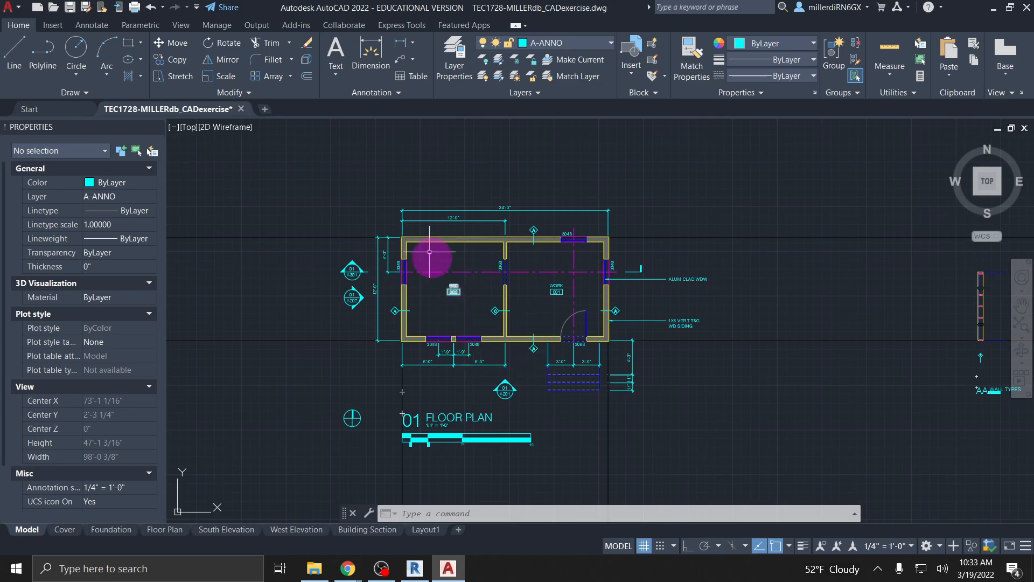
scroll(486, 285, "up", 4)
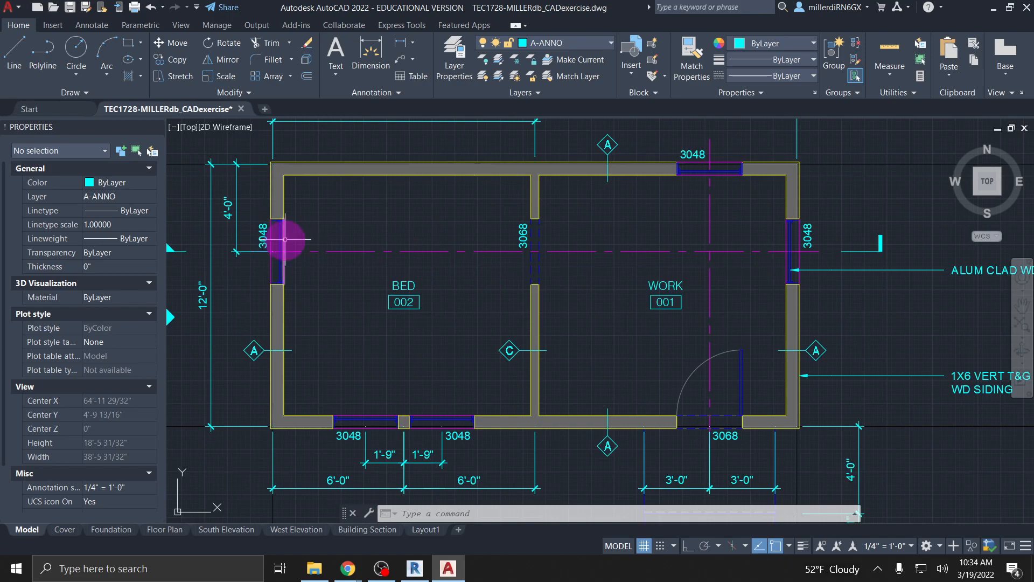
scroll(288, 233, "up", 4)
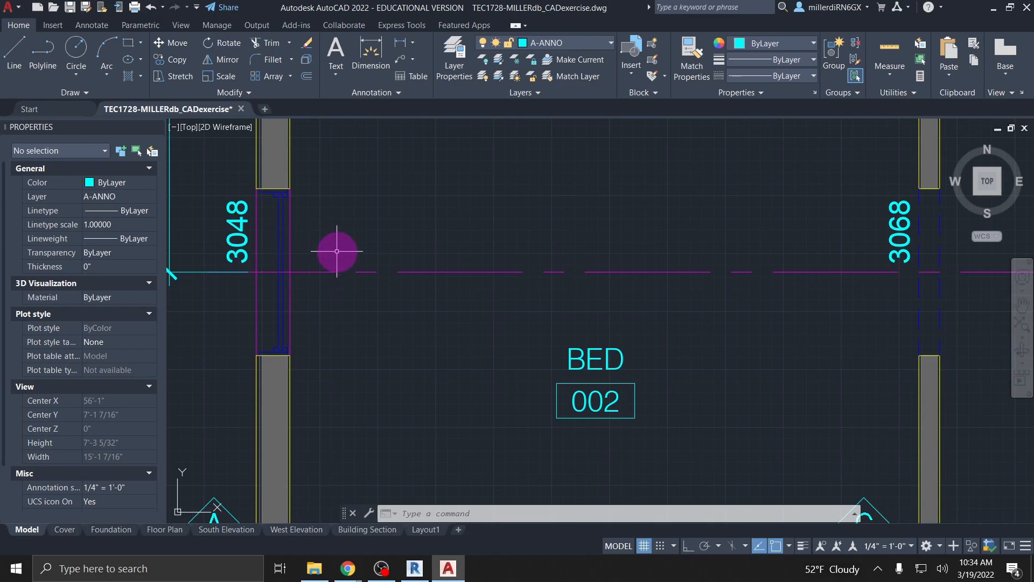
scroll(337, 251, "down", 6)
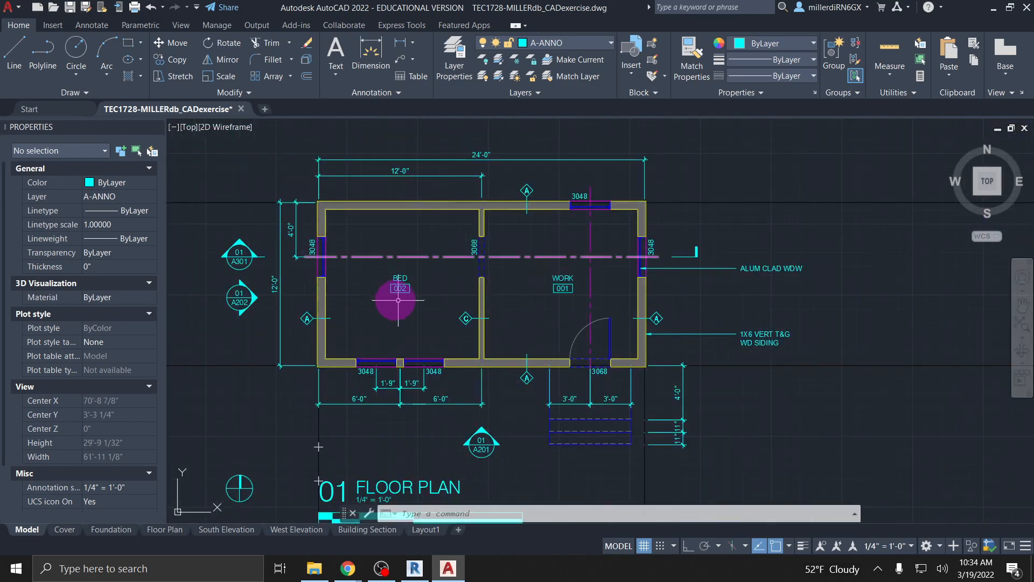
scroll(515, 337, "up", 2)
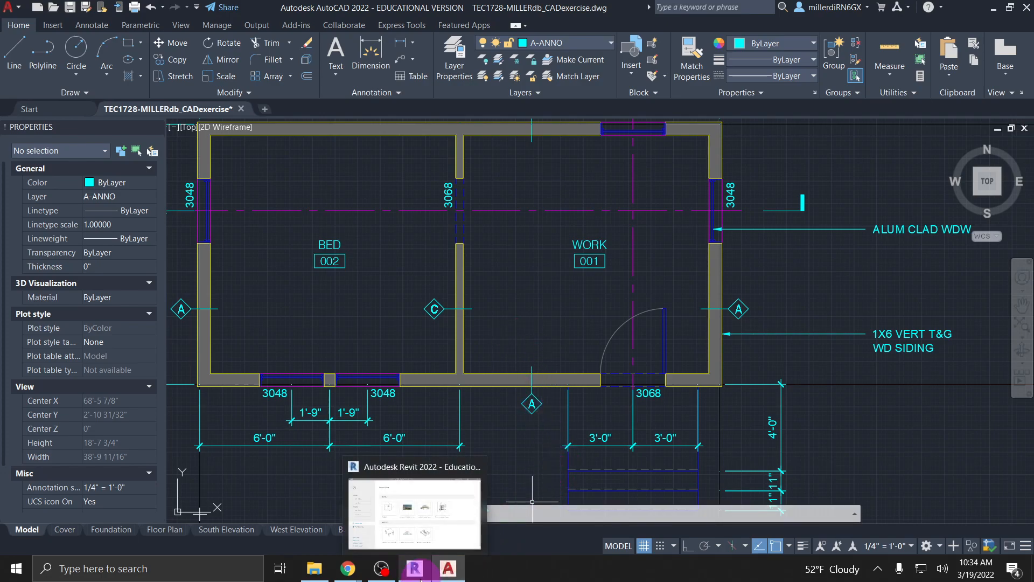
scroll(634, 314, "down", 4)
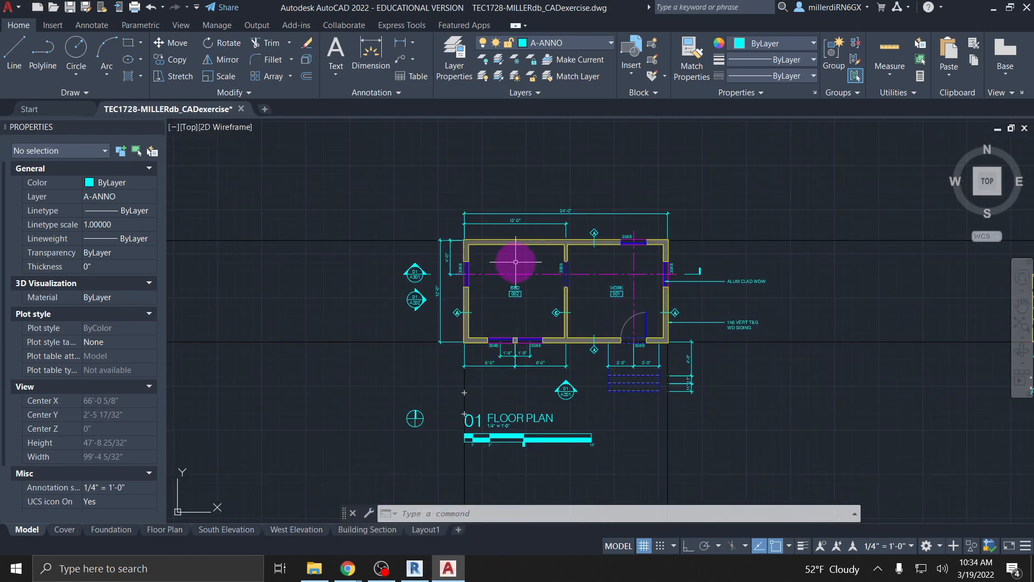
mouse_move(446, 567)
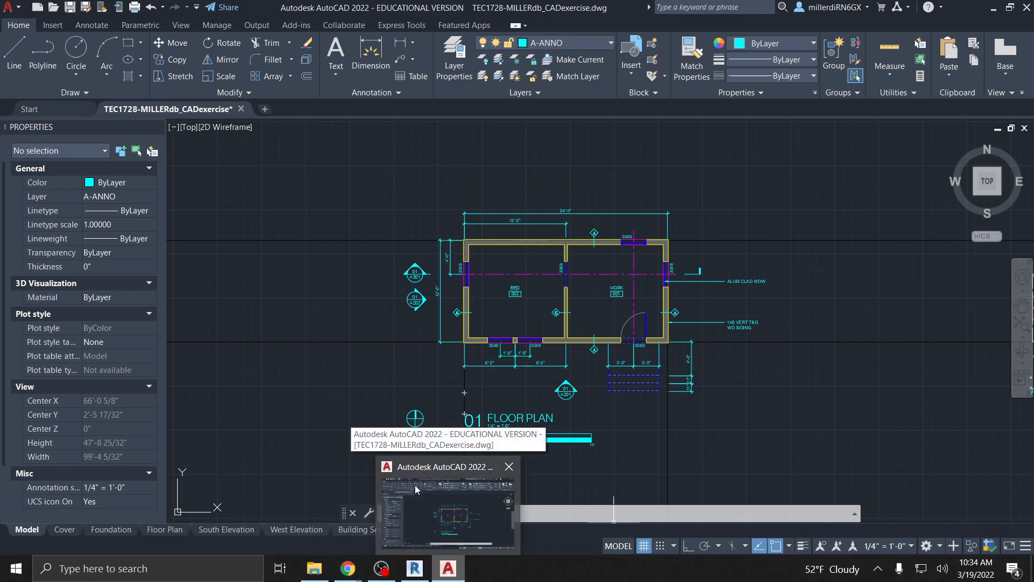
left_click(557, 412)
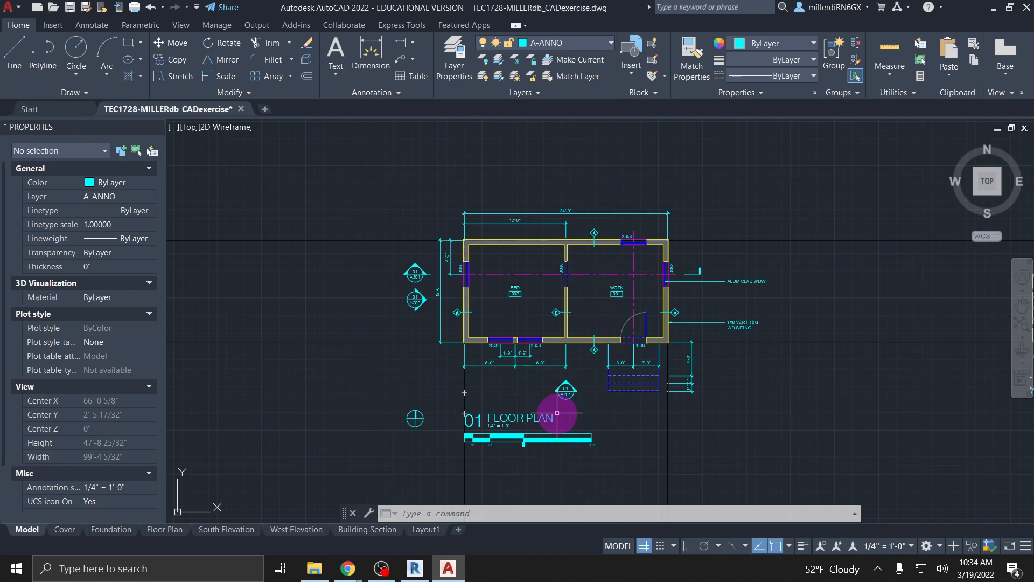
Switch to Revit and begin a new model project.
left_click(414, 567)
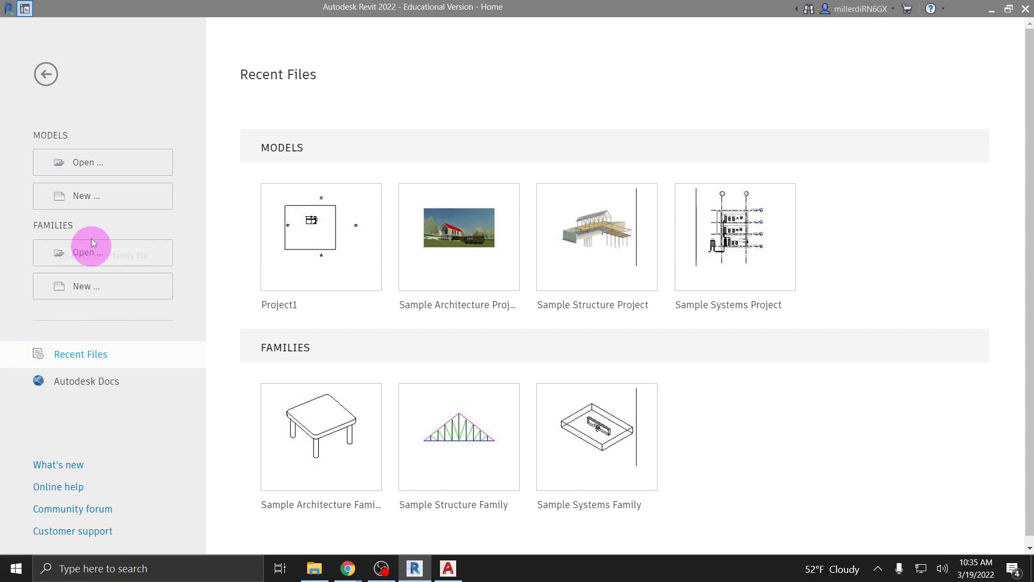
left_click(87, 205)
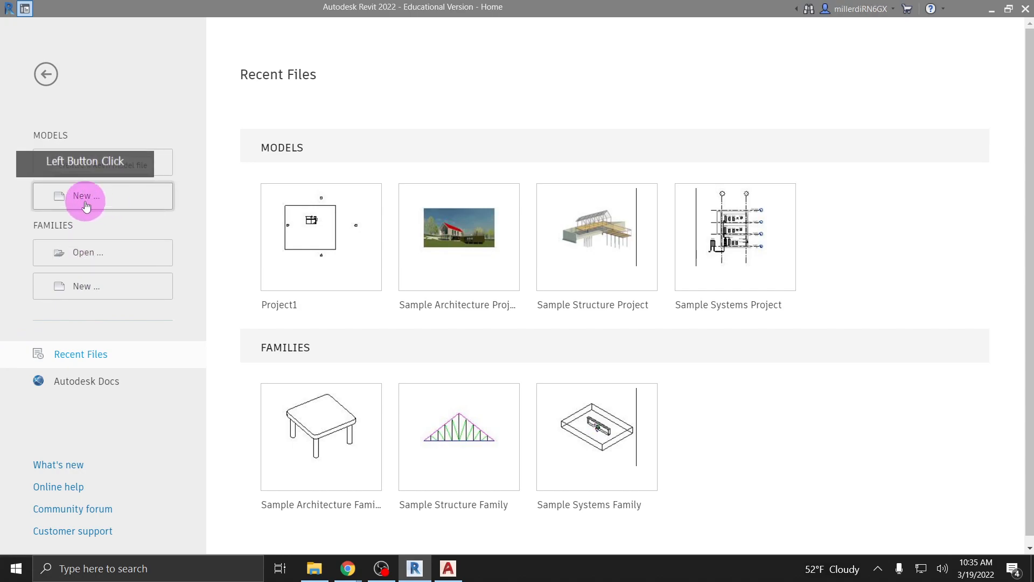
left_click(468, 257)
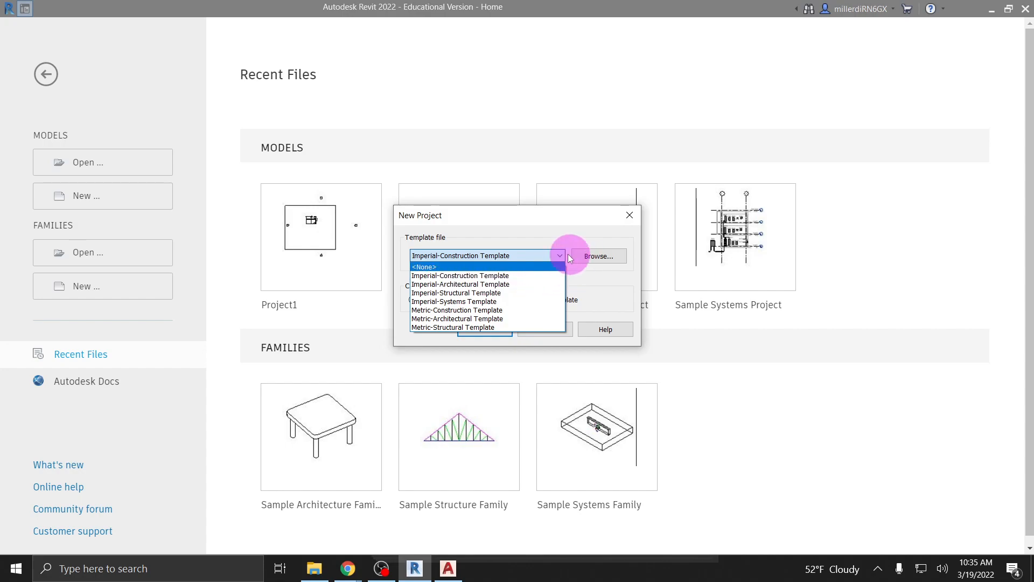
left_click(594, 259)
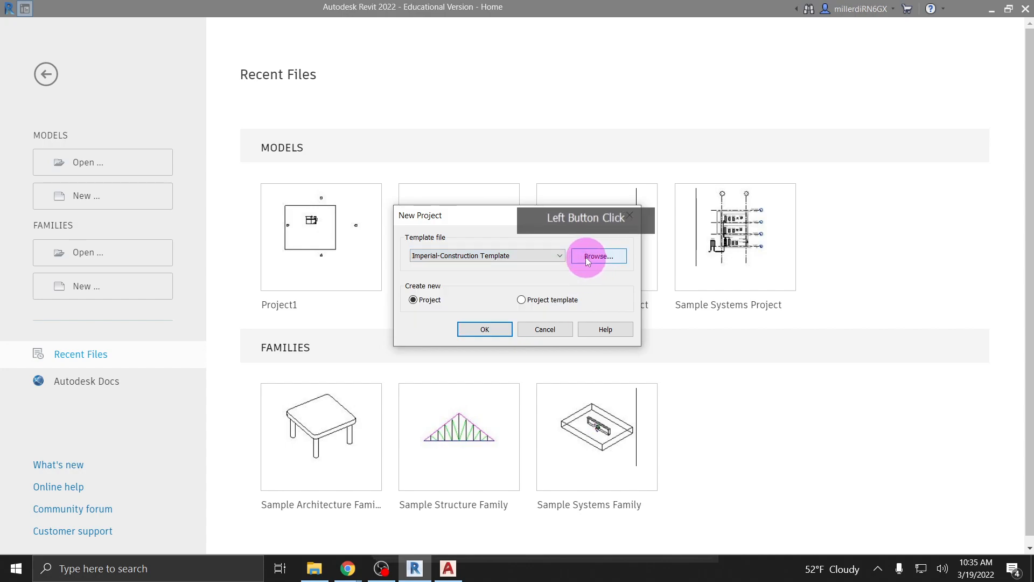
left_click(594, 257)
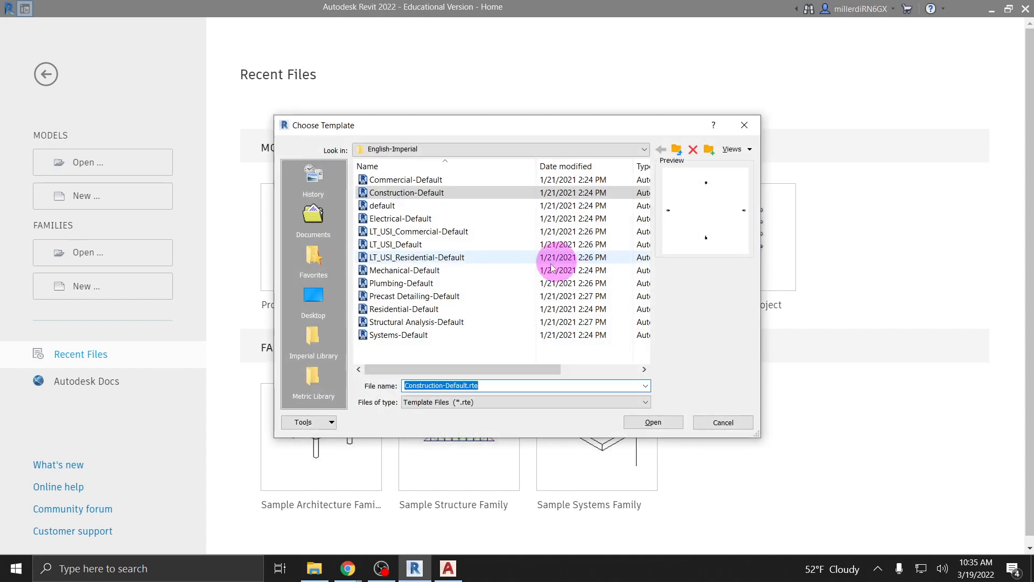
left_click(421, 308)
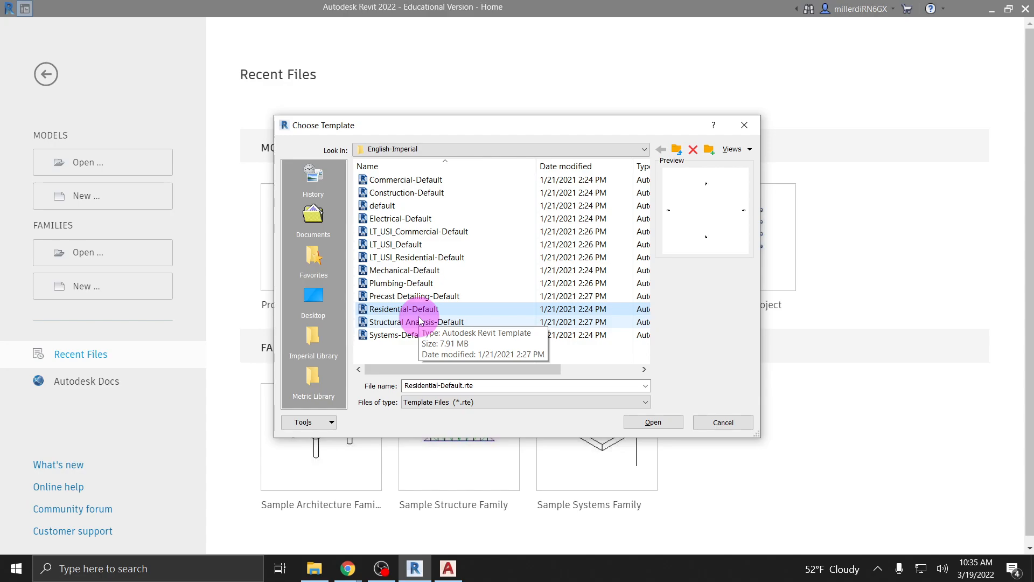
left_click(727, 425)
left_click(434, 257)
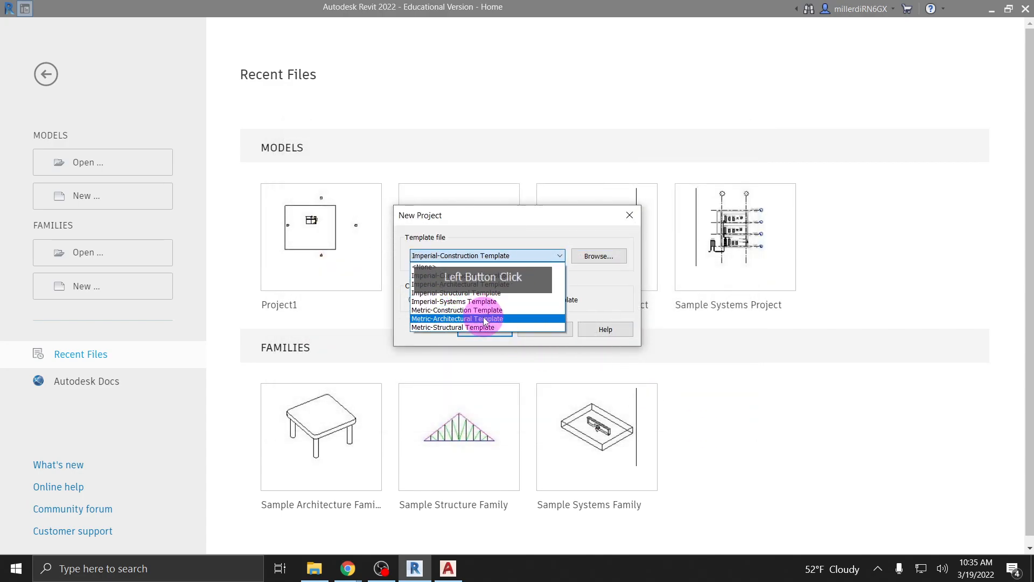
left_click(484, 318)
Create the project from the Imperial-Architectural Template and collapse the Ceiling Plans group in the project browser.
left_click(473, 257)
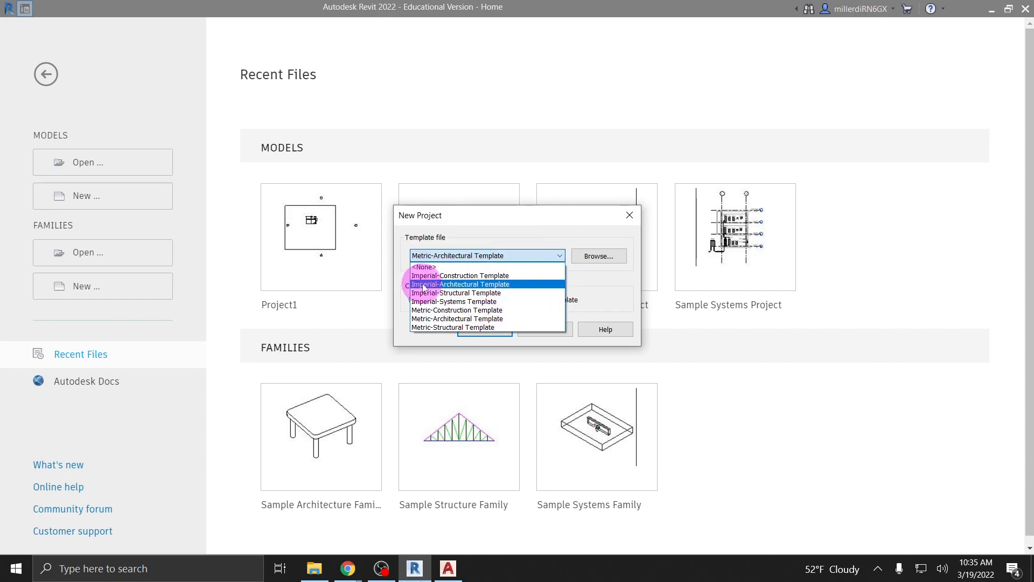
left_click(438, 285)
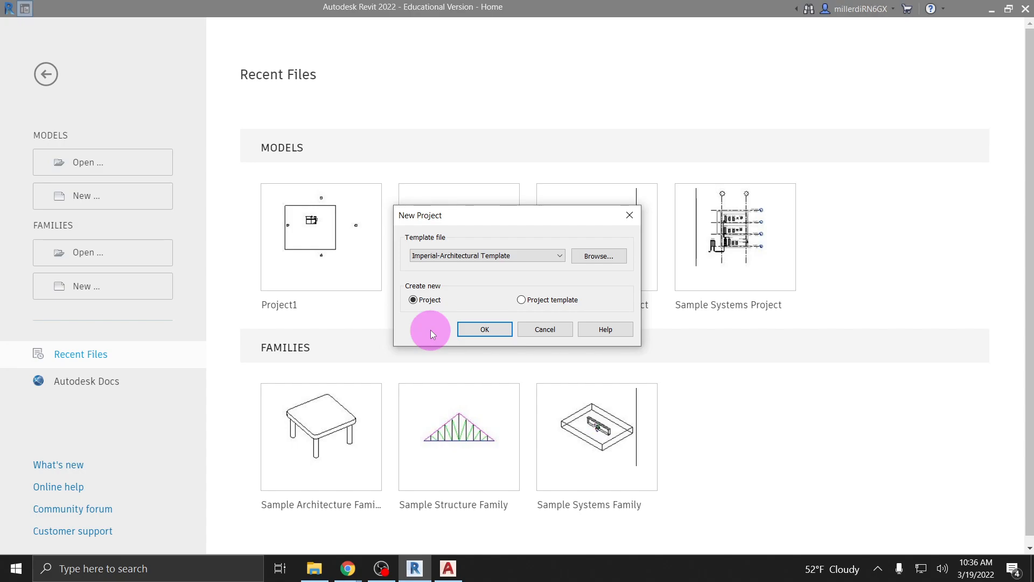
left_click(485, 330)
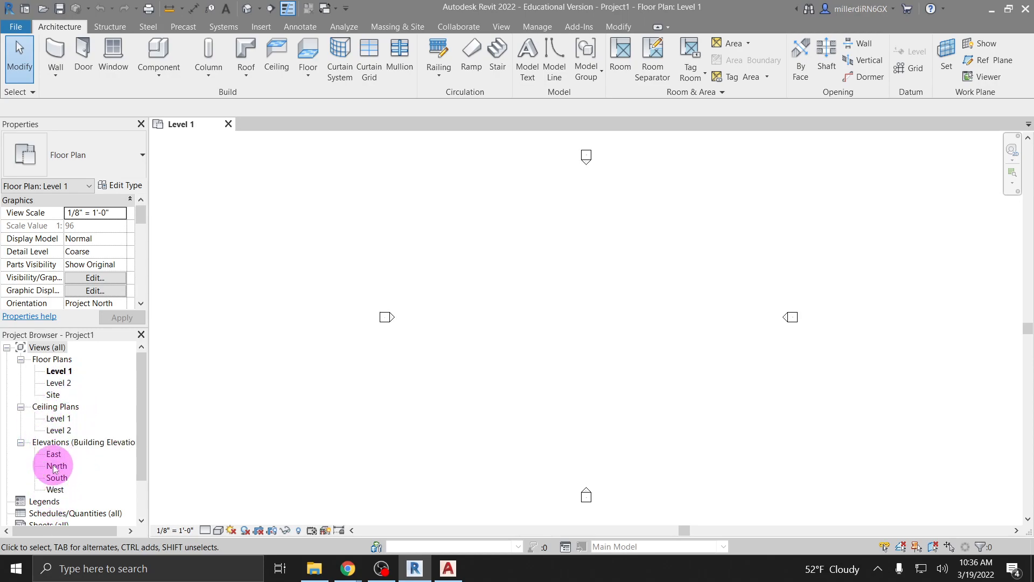
left_click(20, 406)
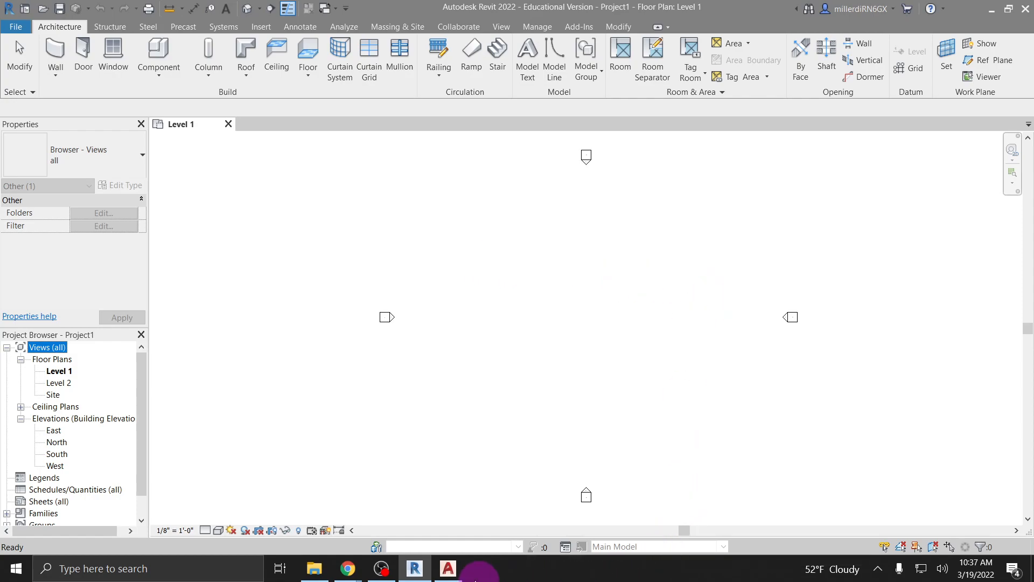
Switch to AutoCAD and examine the floor plan's exterior walls and their layers up close.
left_click(449, 571)
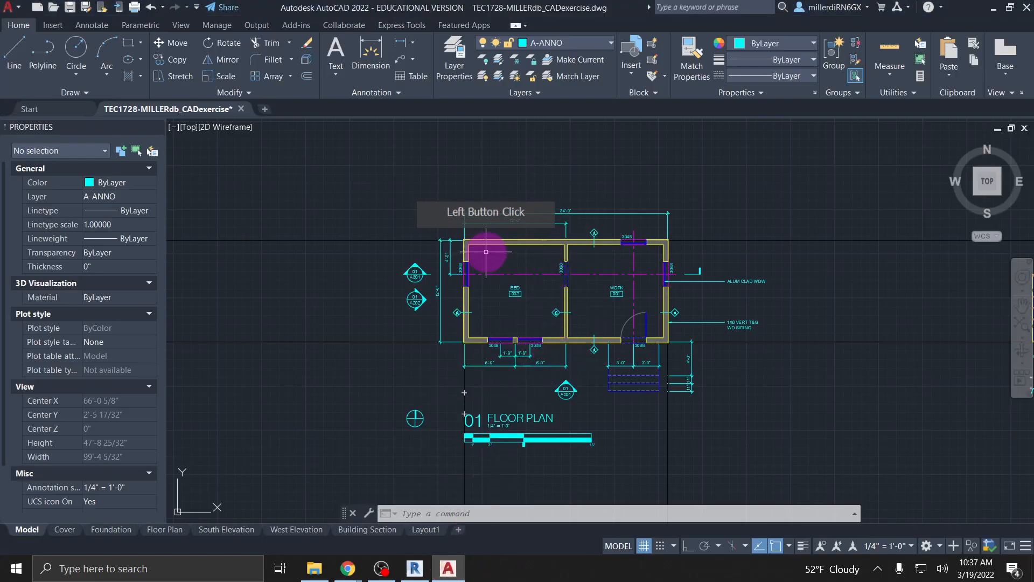
scroll(480, 250, "up", 4)
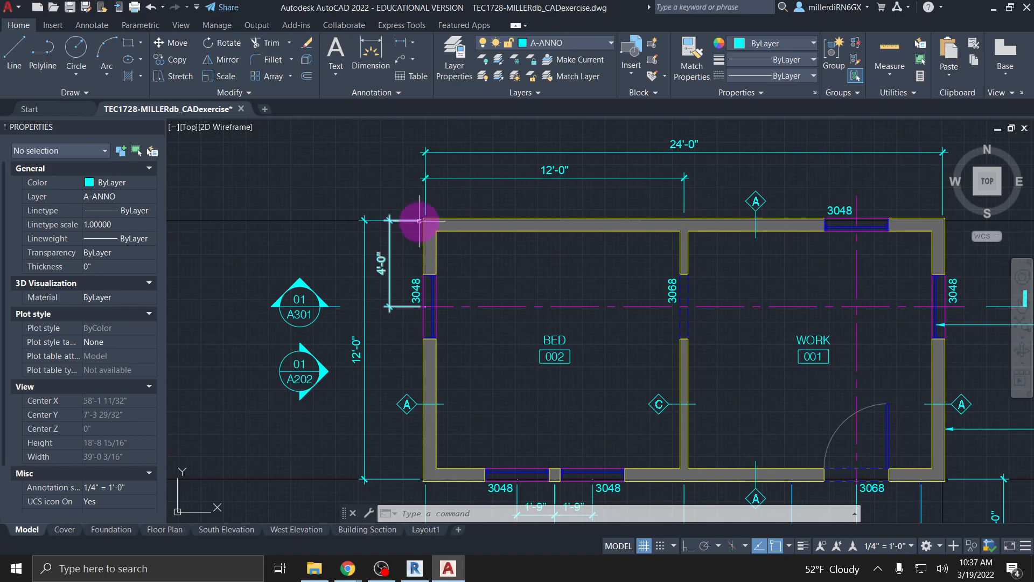
scroll(432, 476, "down", 2)
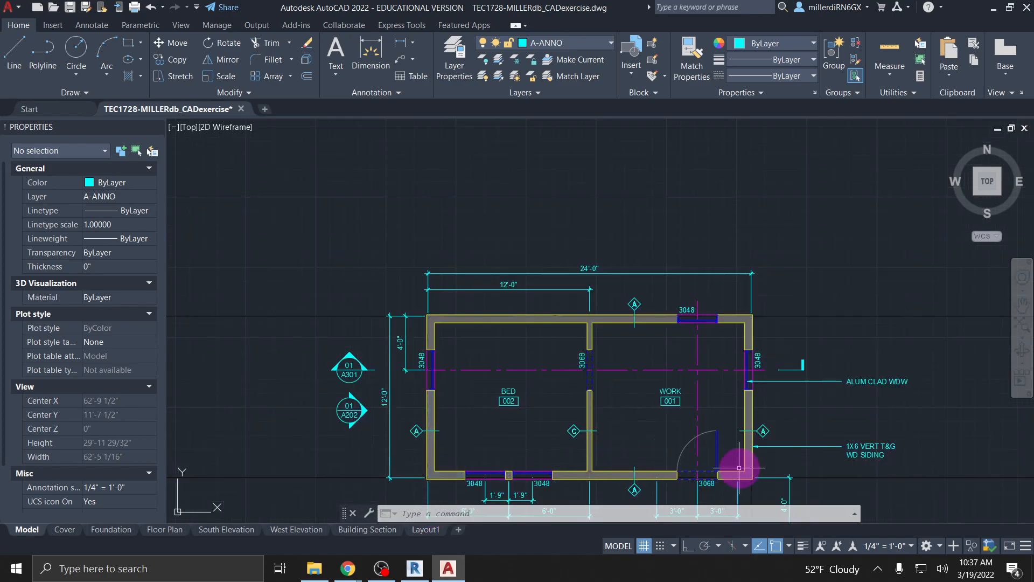
scroll(431, 399, "up", 10)
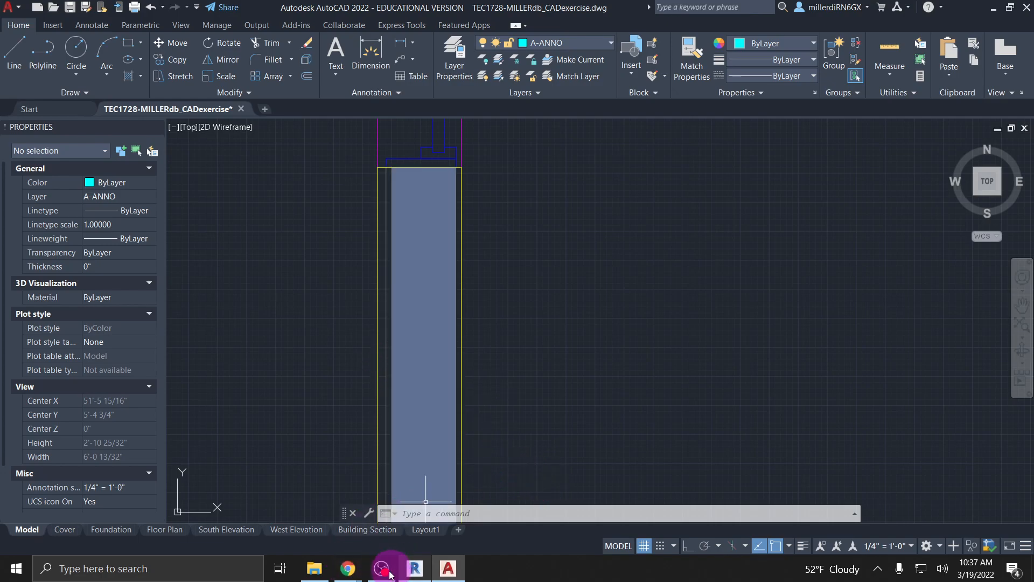
Switch to the assignment document in Chrome and check the exterior wall assembly and total thickness, minimizing the browser when done.
left_click(350, 571)
left_click(381, 538)
left_click(437, 338)
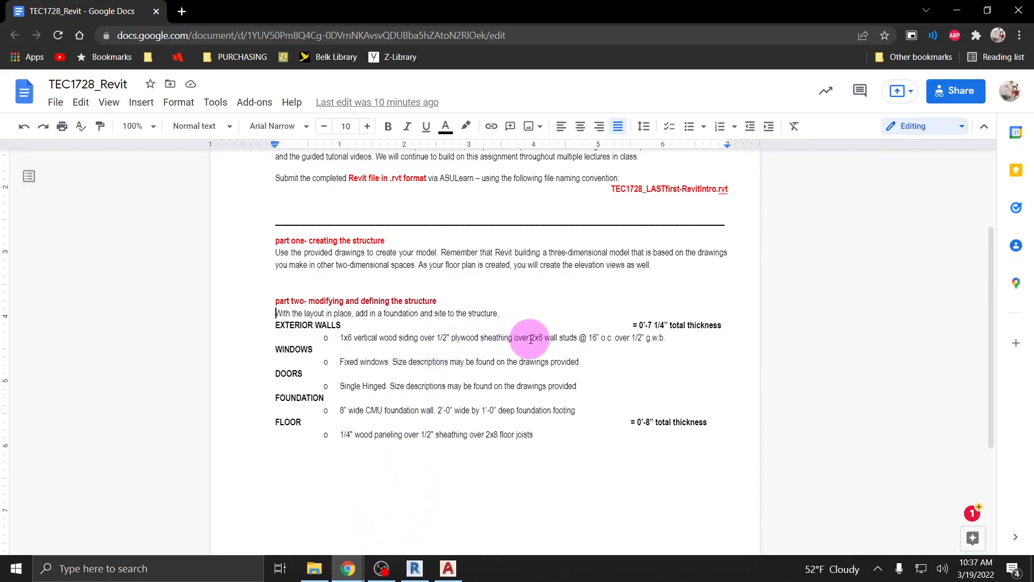
left_click(957, 11)
Examine the layers of the bedroom's exterior wall at wall tag A in the AutoCAD floor plan.
left_click(413, 418)
left_click(446, 169)
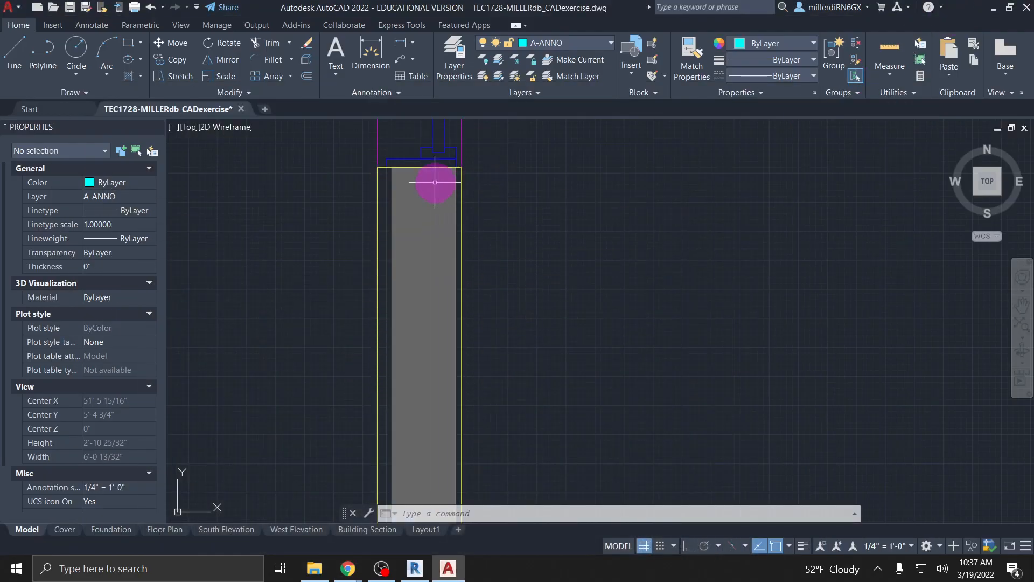
scroll(435, 396, "down", 3)
mouse_move(430, 431)
middle_mouse_down()
mouse_move(386, 245)
mouse_move(383, 180)
middle_mouse_up()
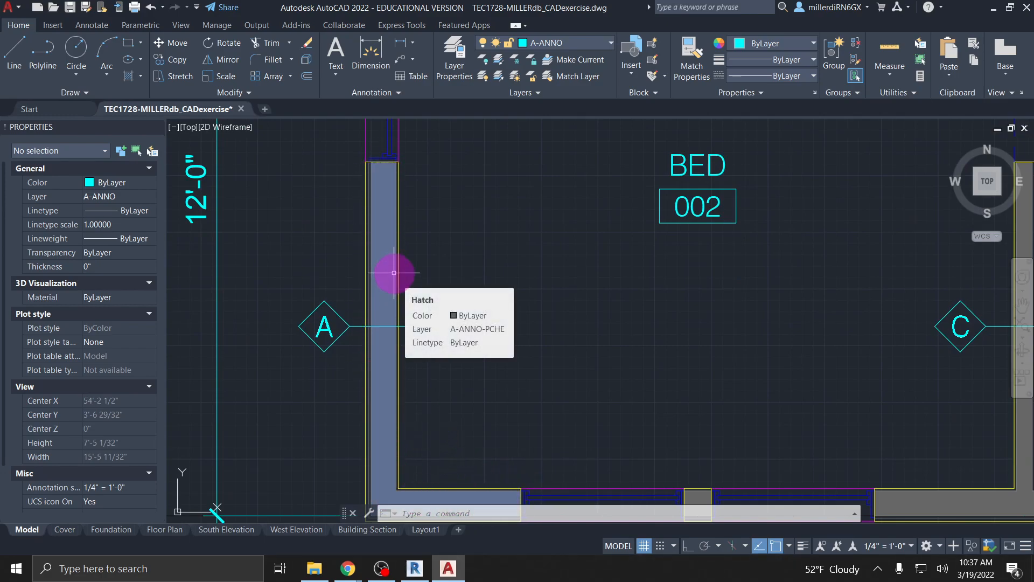
middle_click_drag(396, 275, 388, 254)
scroll(393, 279, "up", 5)
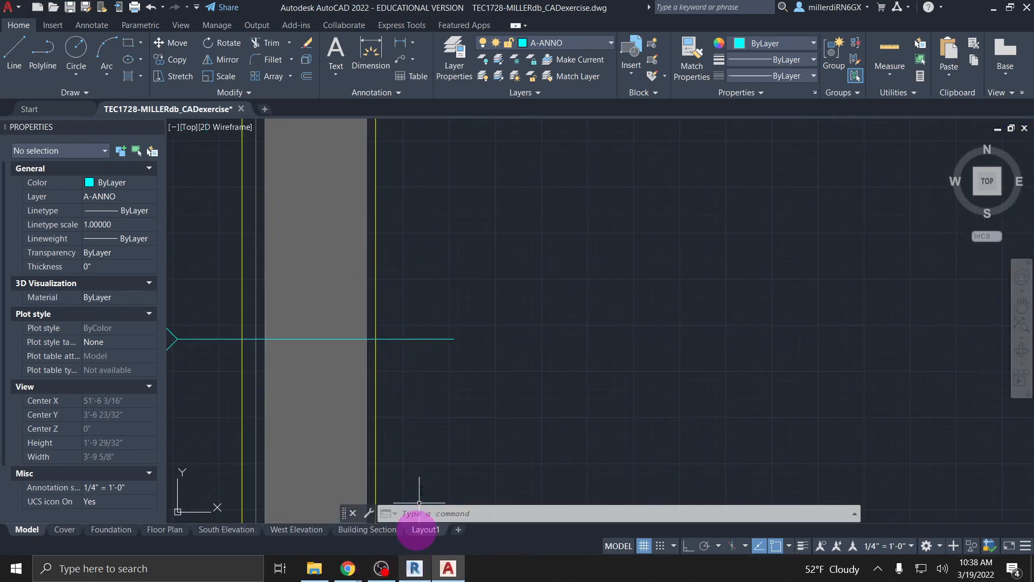
scroll(423, 361, "down", 4)
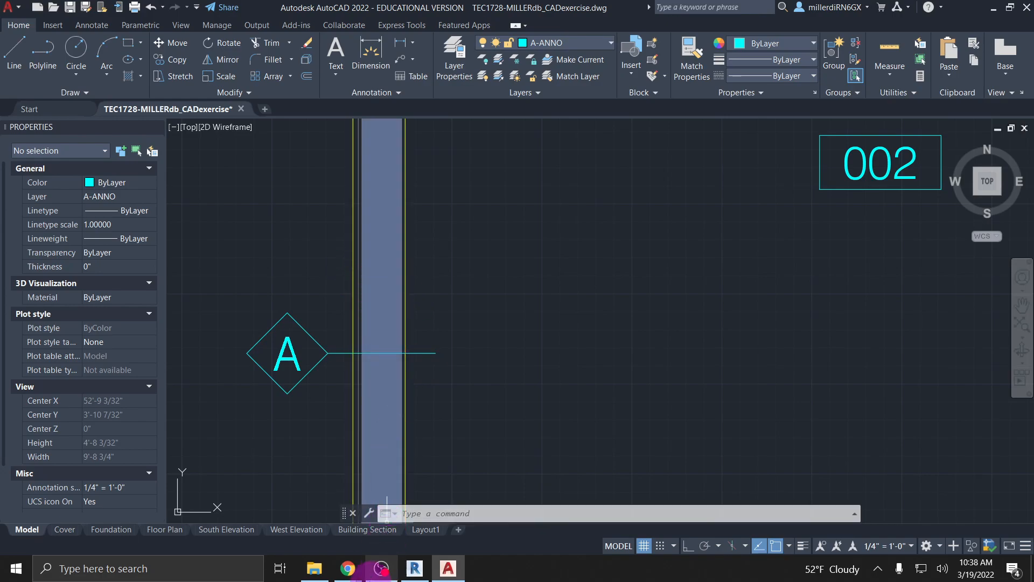
Switch to Revit and start placing a wall in the Level 1 floor plan.
left_click(416, 570)
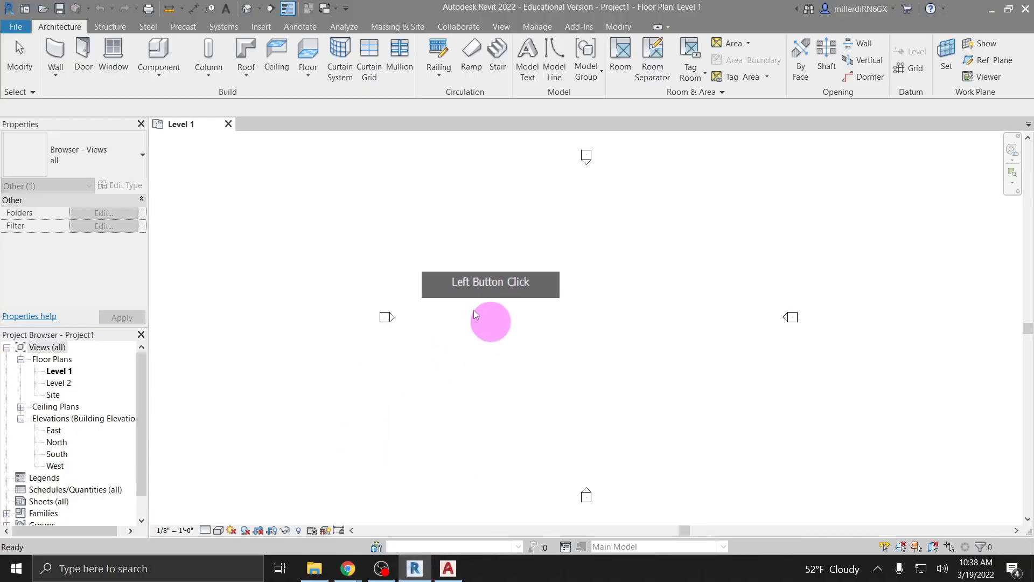
left_click(53, 54)
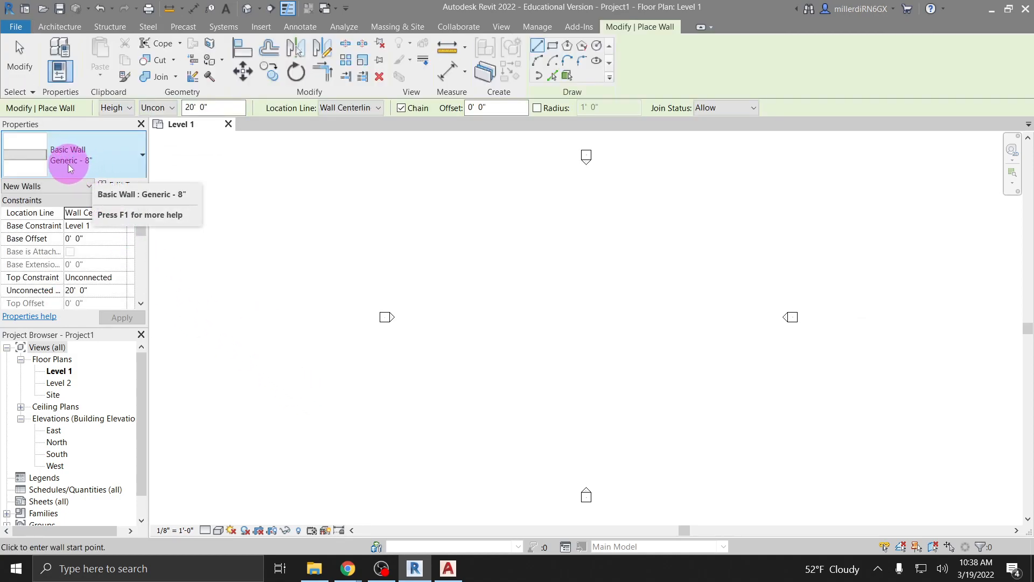
left_click(114, 159)
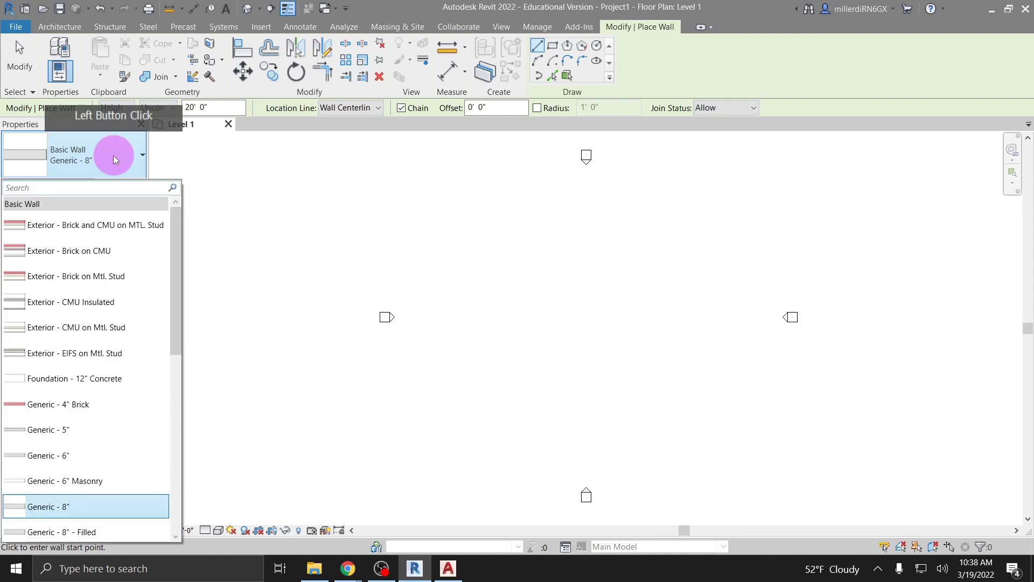
left_click(249, 180)
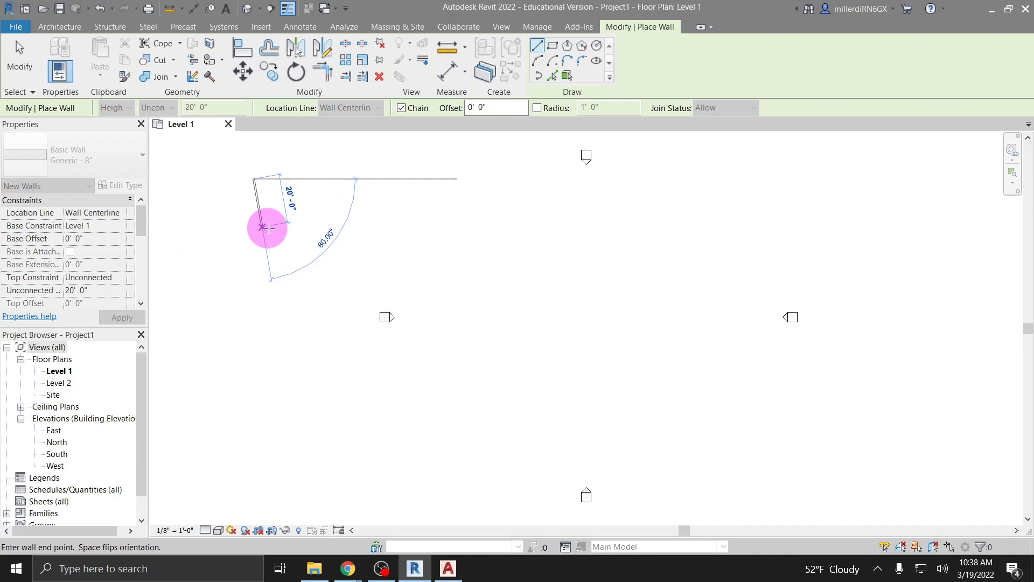
key("Escape")
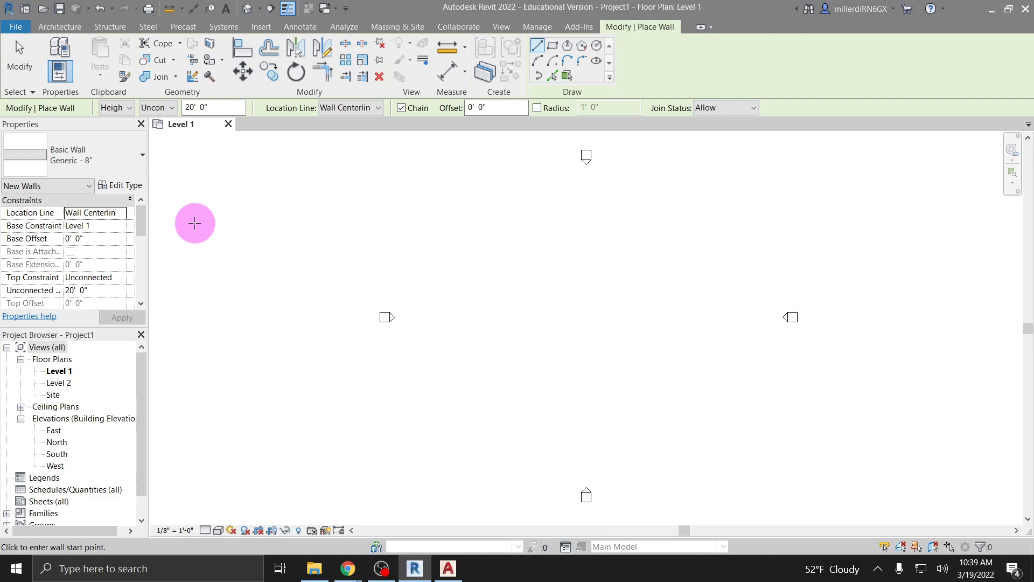
Examine the available exterior, generic, interior and curtain wall types for one that matches the required exterior wall.
left_click(81, 152)
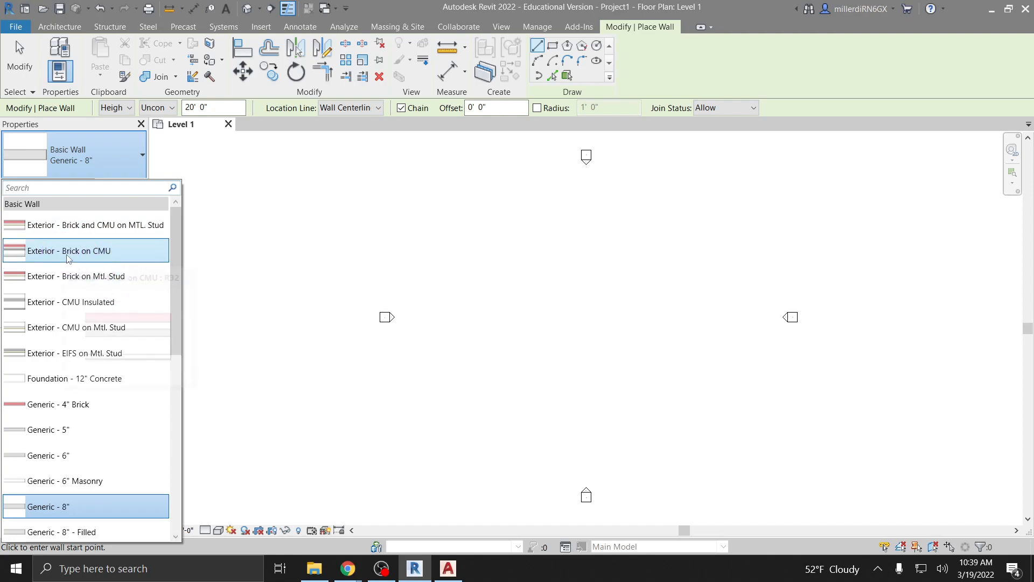
mouse_move(71, 255)
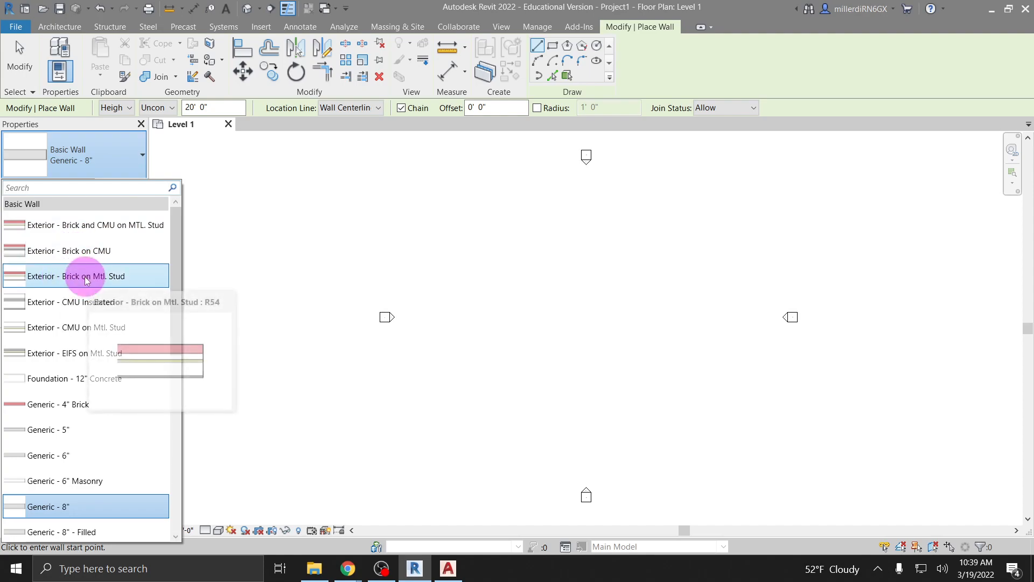
scroll(85, 298, "down", 4)
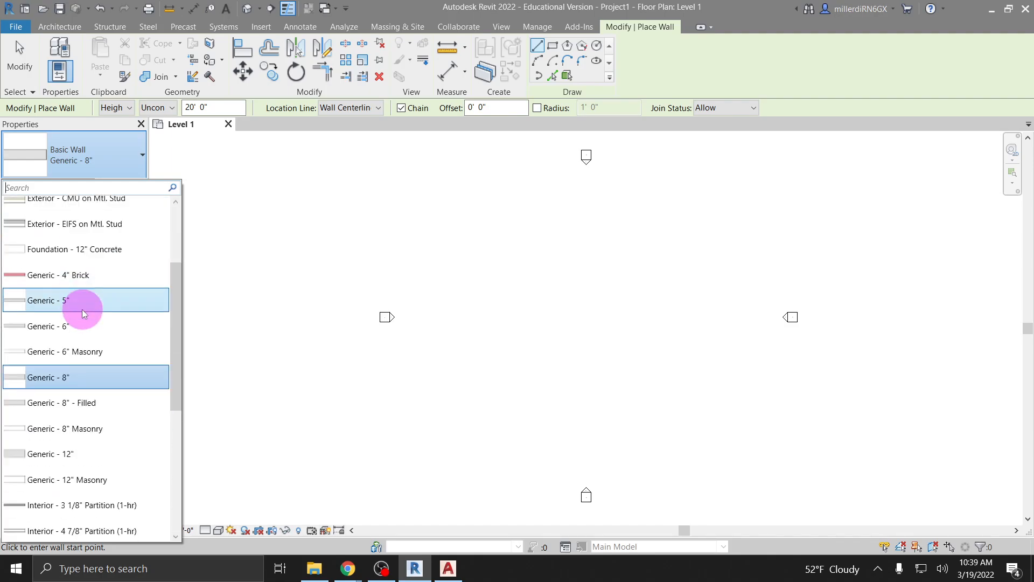
scroll(116, 377, "down", 2)
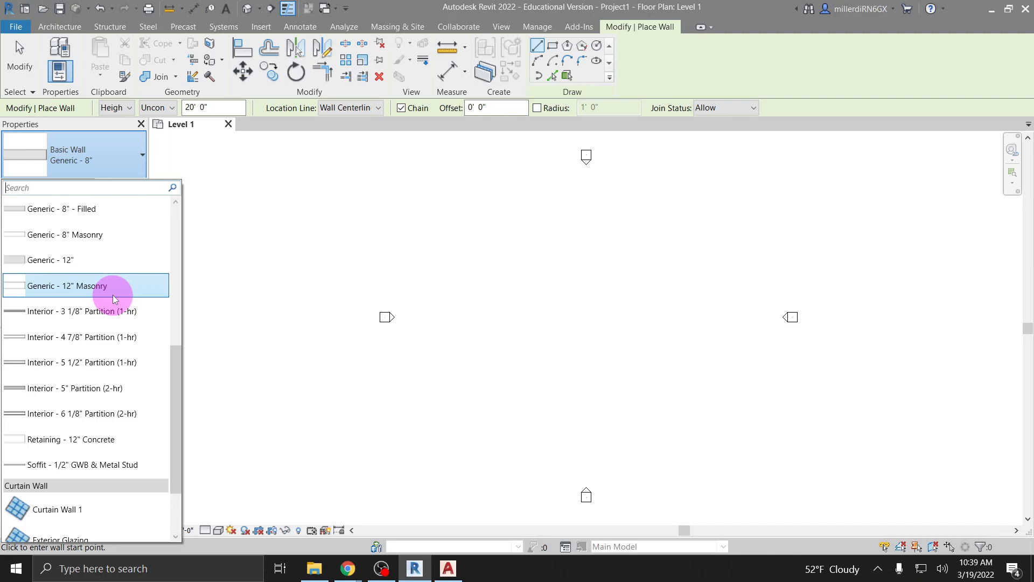
scroll(114, 307, "down", 3)
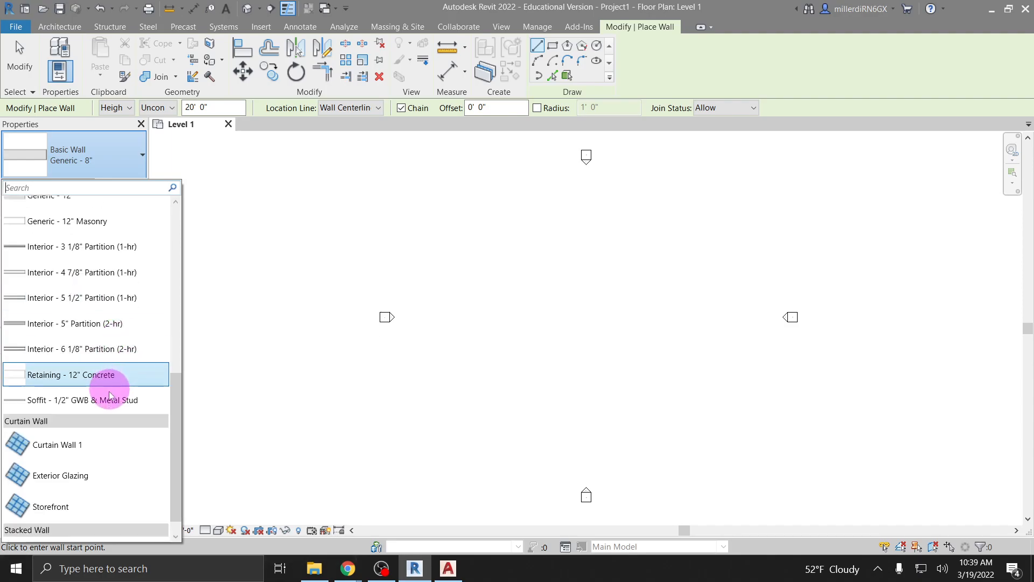
scroll(108, 388, "up", 3)
scroll(103, 399, "up", 3)
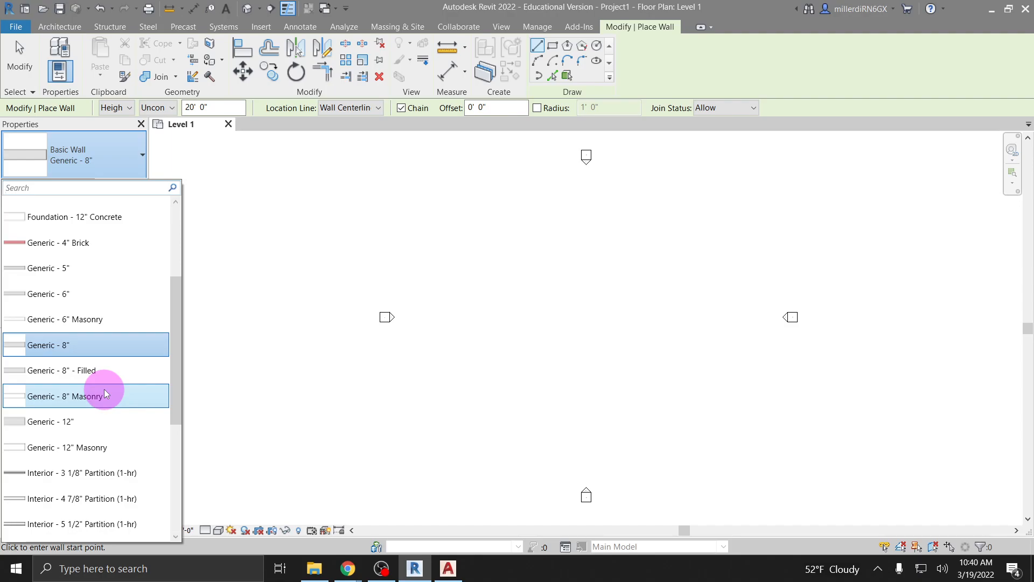
scroll(103, 393, "up", 3)
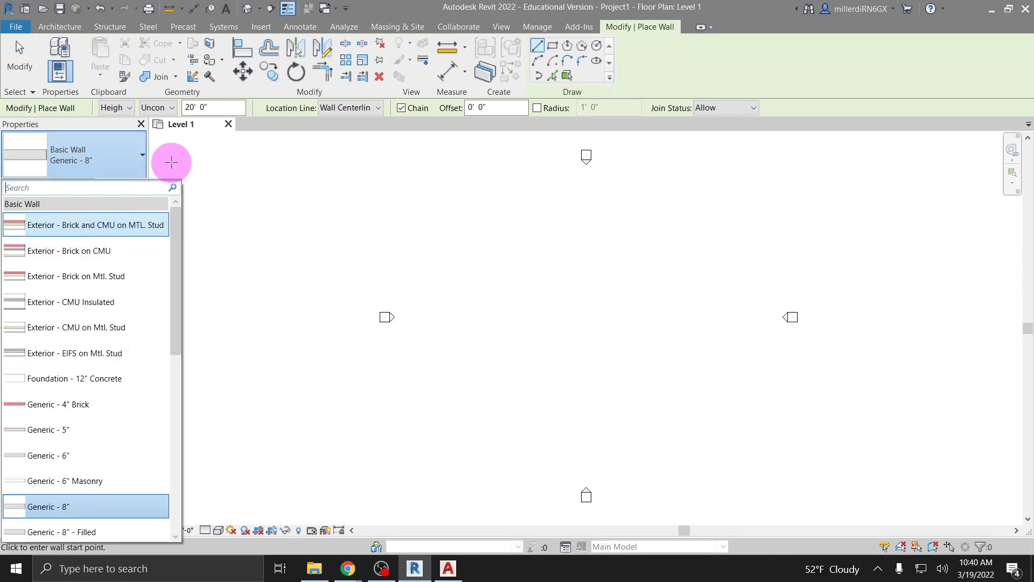
left_click(105, 152)
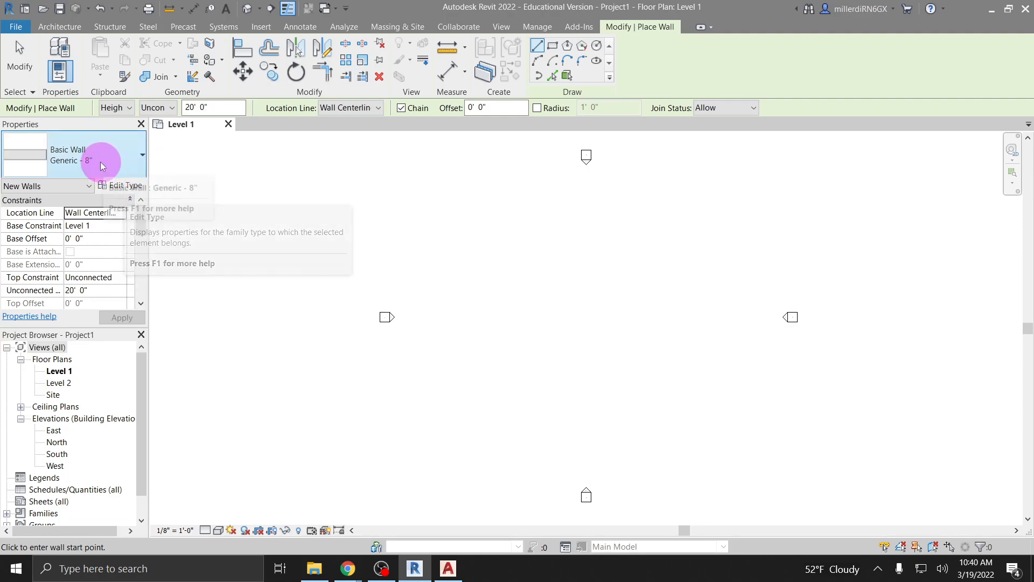
Duplicate the Generic - 8" wall type under the name "Exterior Wall- Clapboard Siding".
left_click(114, 190)
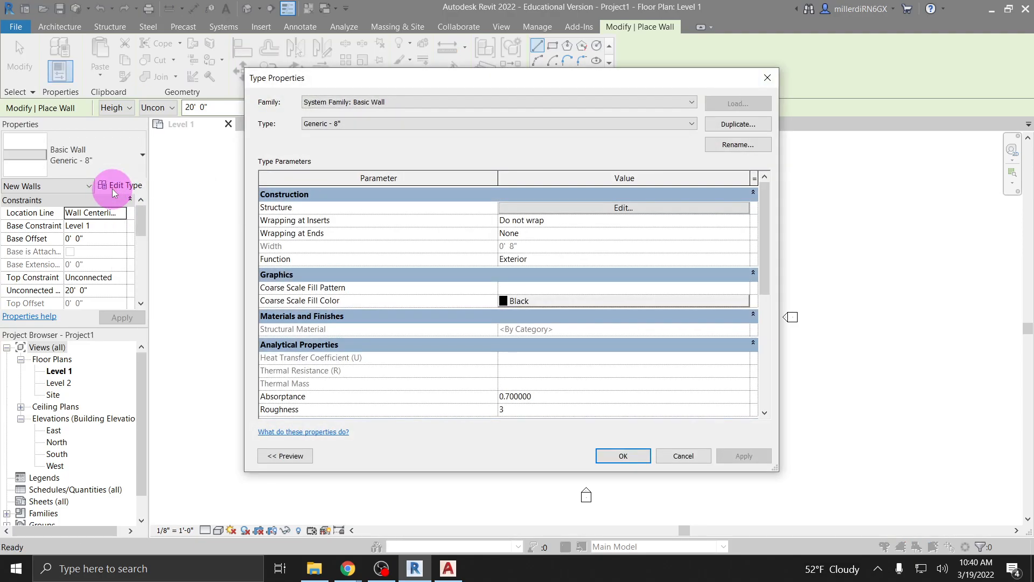
left_click(736, 125)
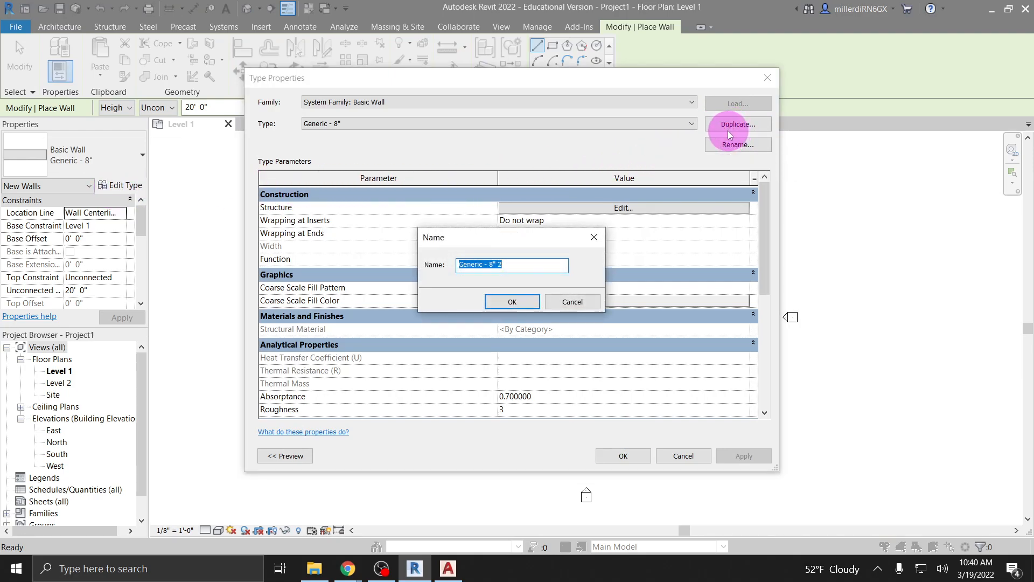
type("Exterior Wall- Clapboard Siding")
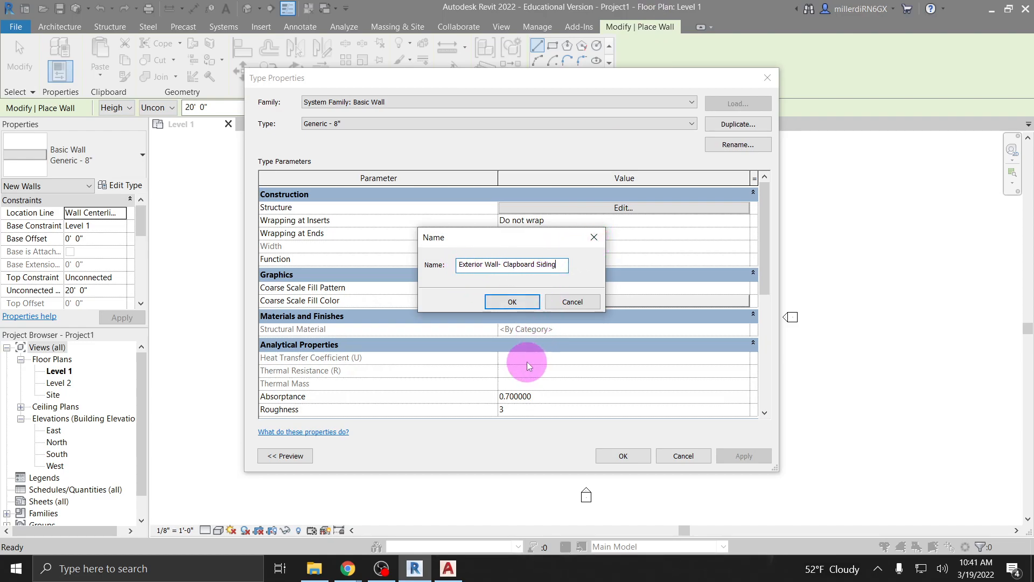
left_click(507, 303)
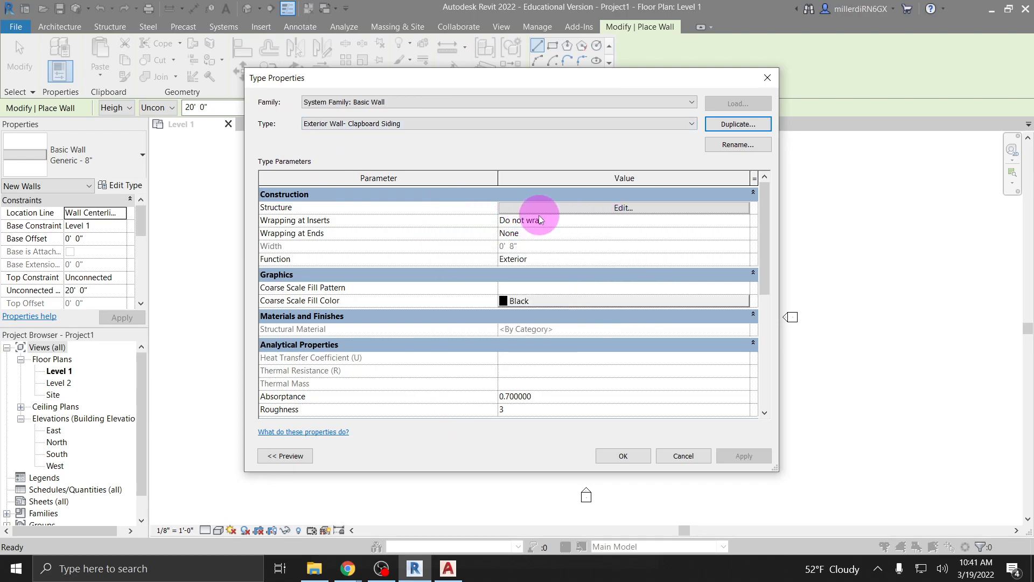
Open the new wall type's structure for editing and insert three layers above the existing structure layer.
left_click(595, 210)
left_click(595, 209)
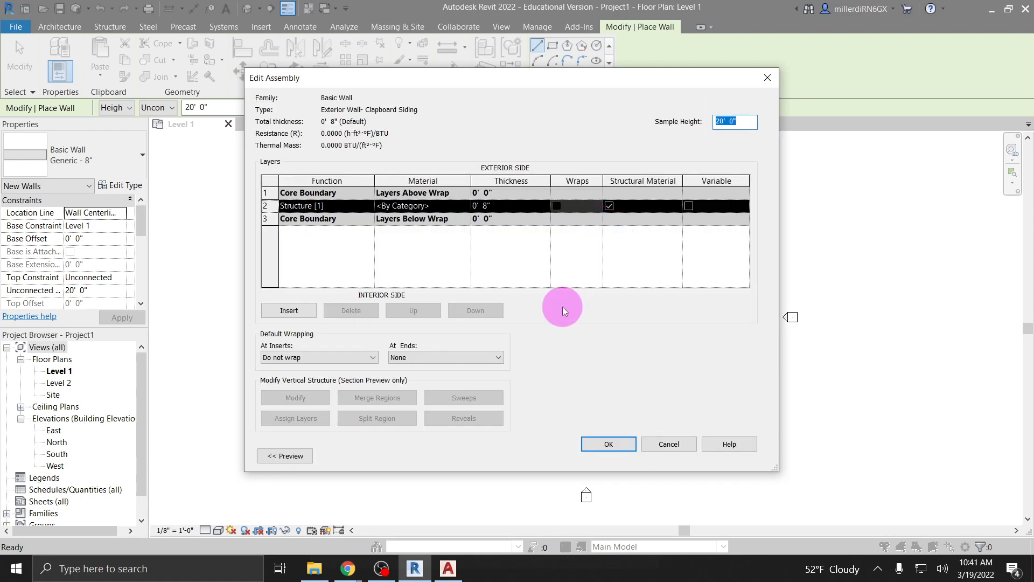
left_click_drag(782, 358, 544, 378)
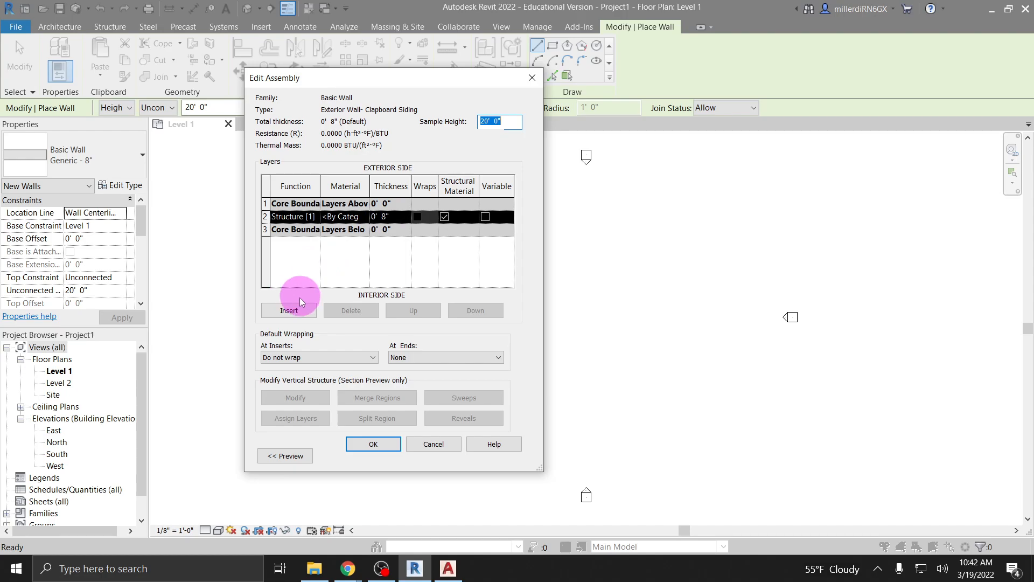
left_click(290, 310)
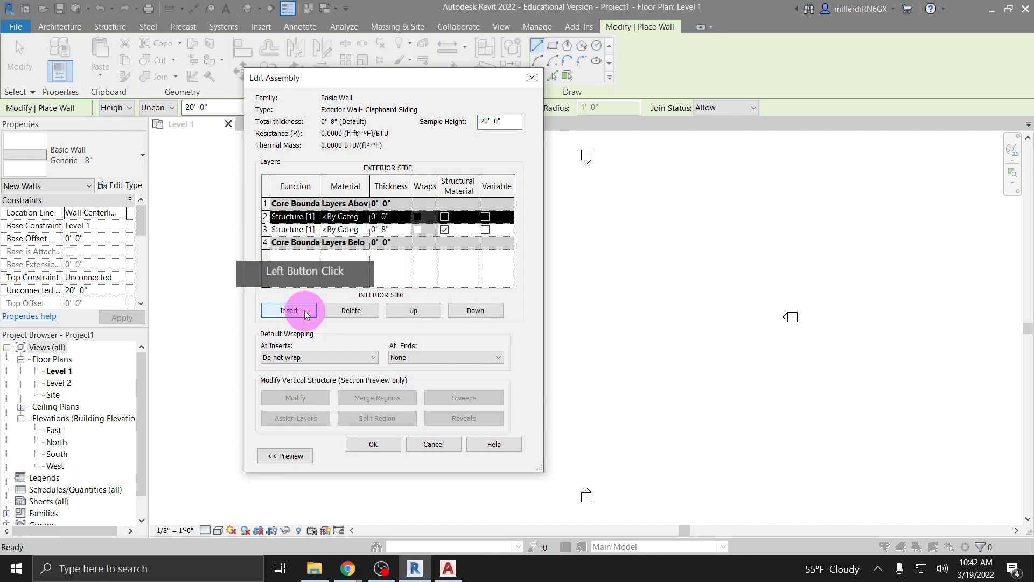
left_click(289, 311)
left_click(289, 311)
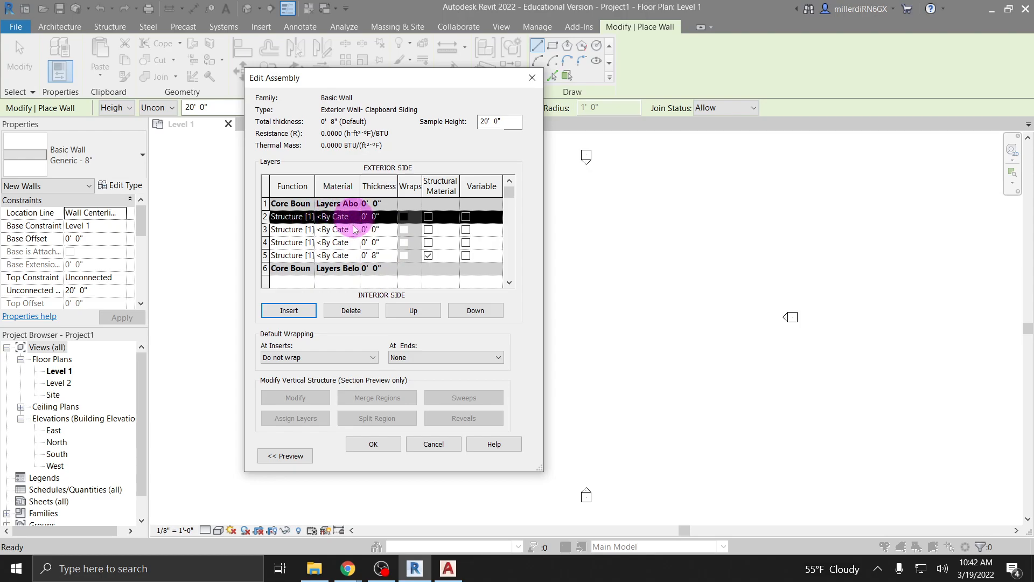
Move the uppermost new layer outside the exterior core boundary and set its function to Finish 1 [4].
left_click(407, 311)
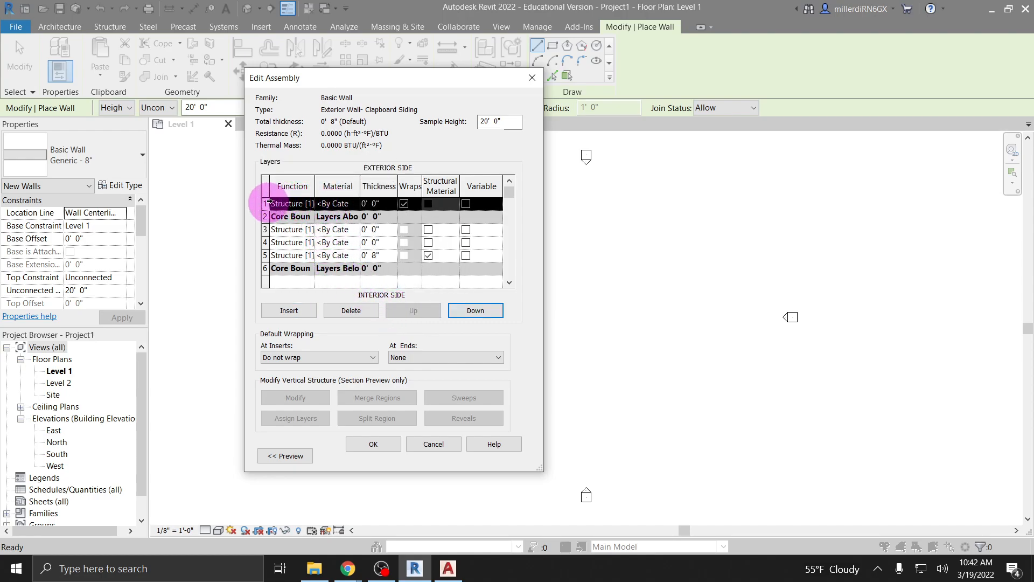
left_click(309, 205)
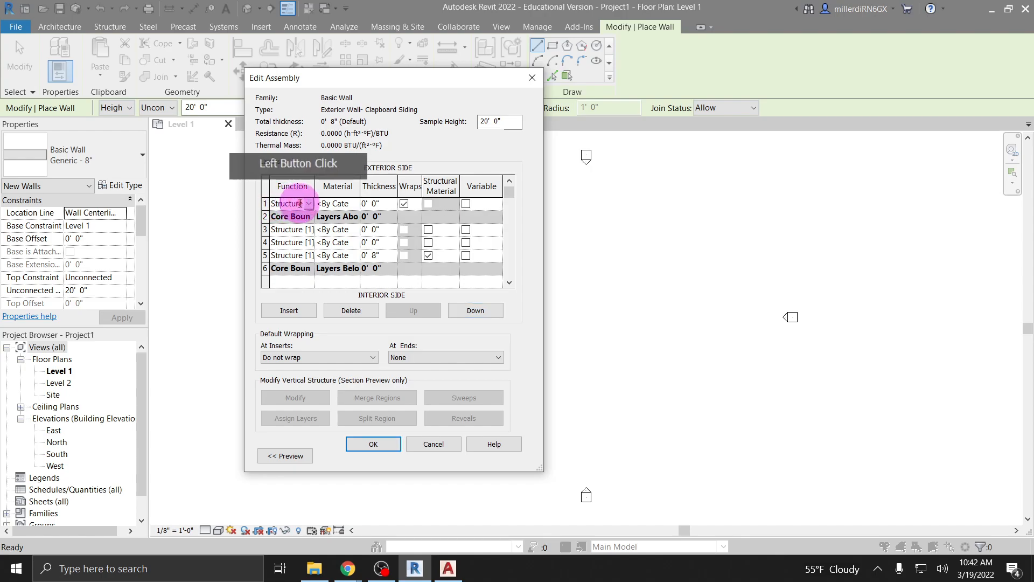
left_click(309, 204)
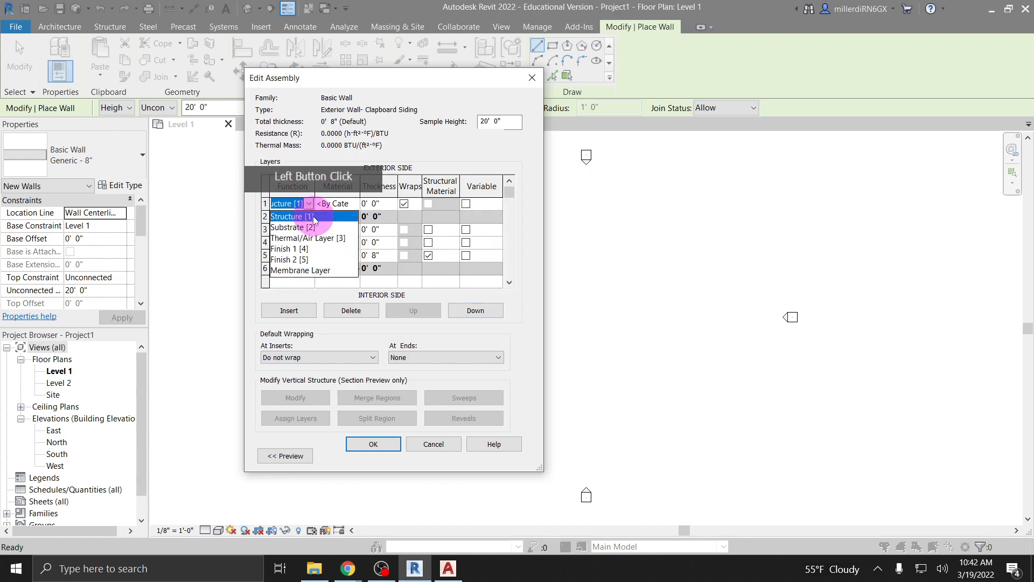
left_click(291, 248)
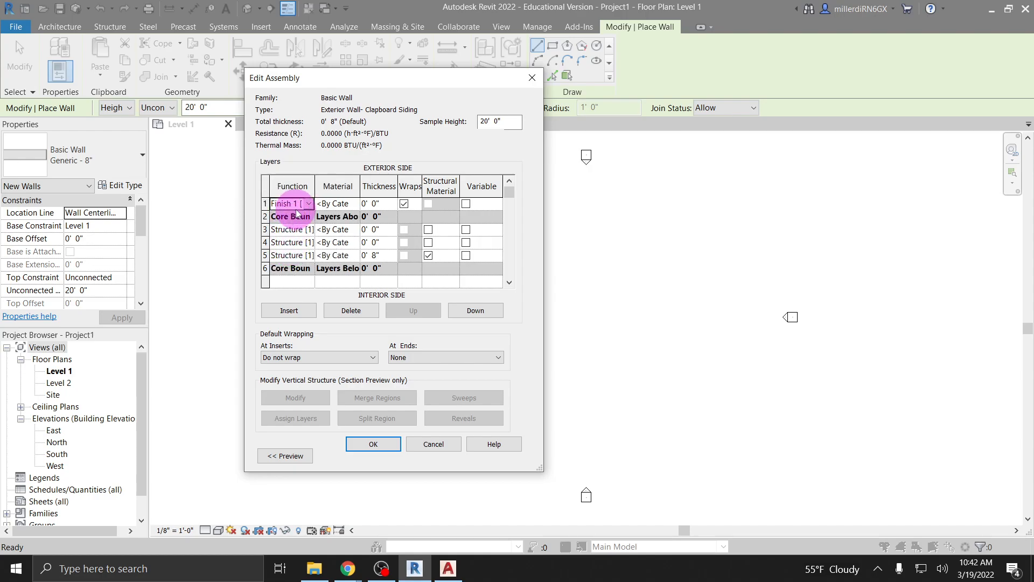
Open the material selection for the Finish 1 [4] layer and reduce the Material Browser to a compact project materials list.
left_click(340, 204)
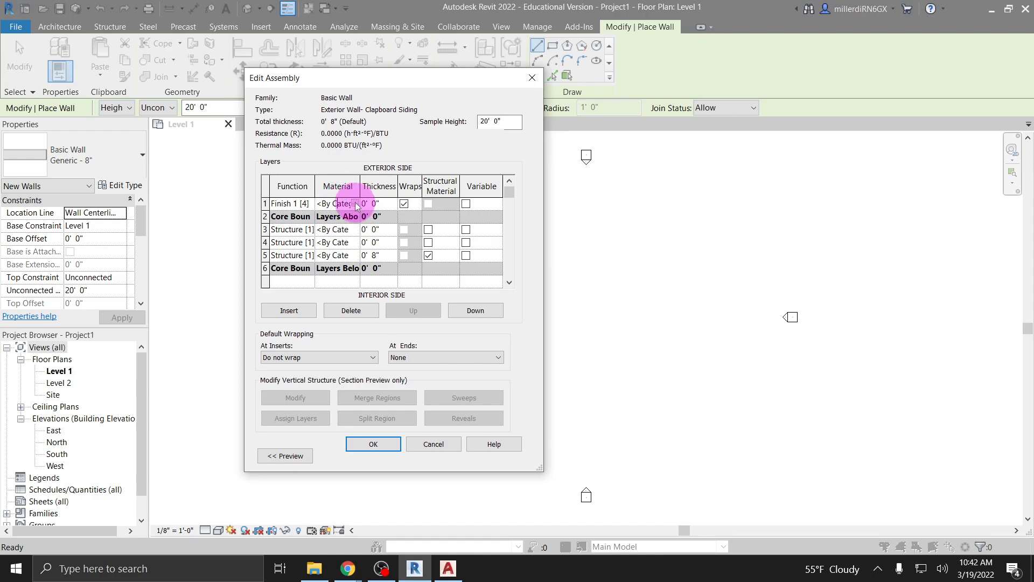
left_click(355, 203)
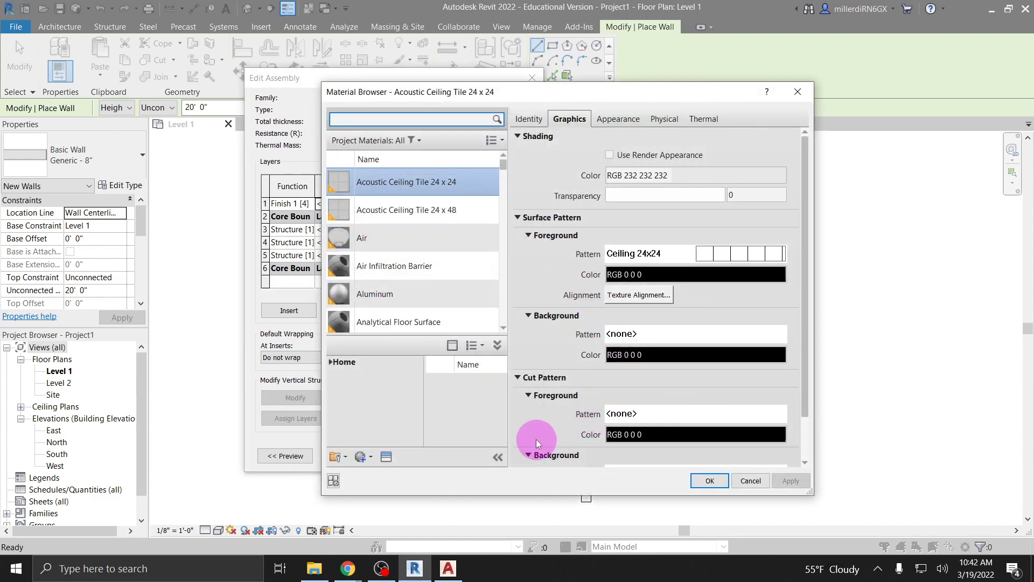
left_click(498, 457)
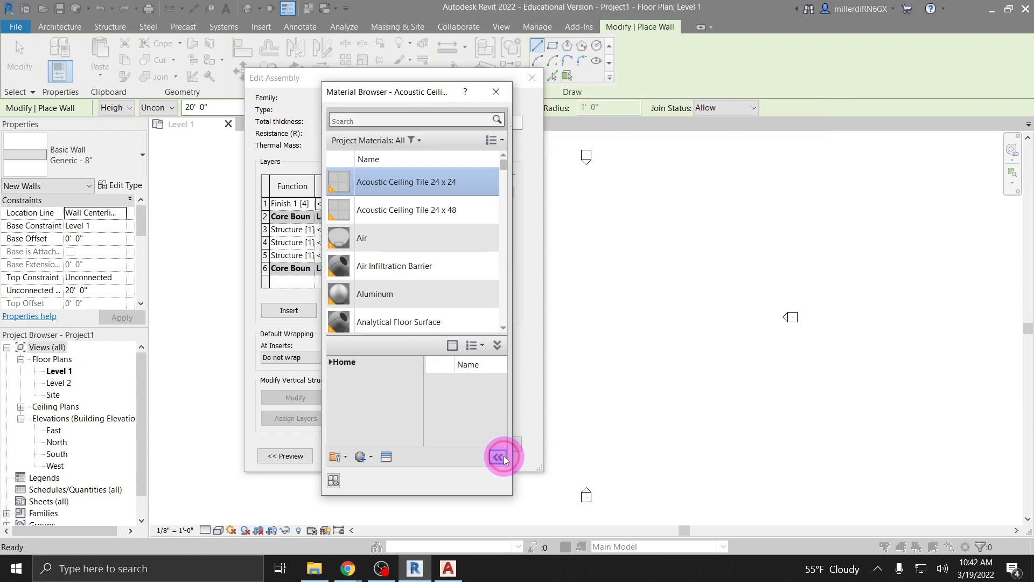
left_click(497, 346)
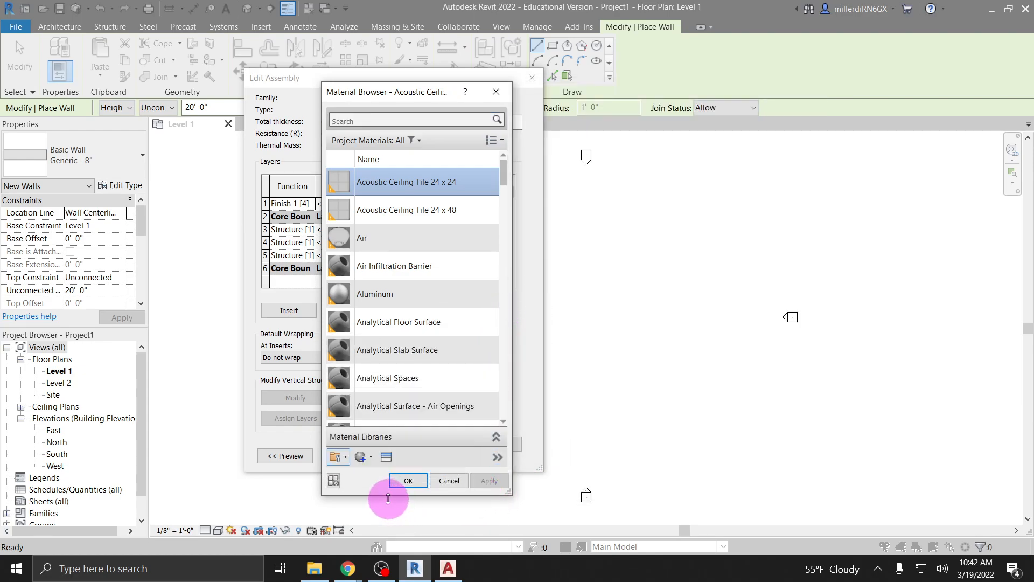
left_click_drag(418, 493, 478, 306)
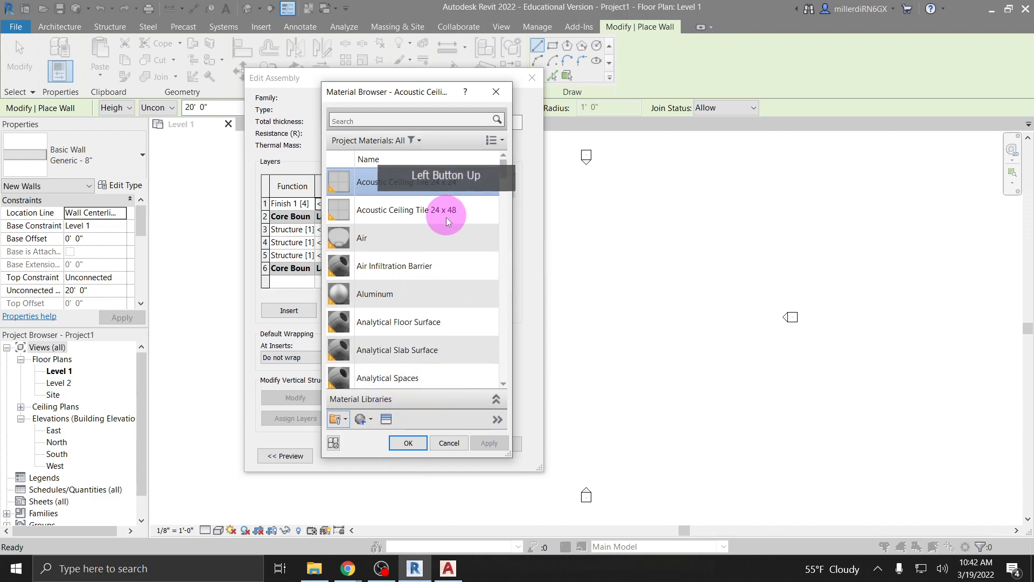
Look through the project materials for a clapboard siding material and search for "clap".
scroll(449, 264, "down", 2)
scroll(452, 268, "down", 9)
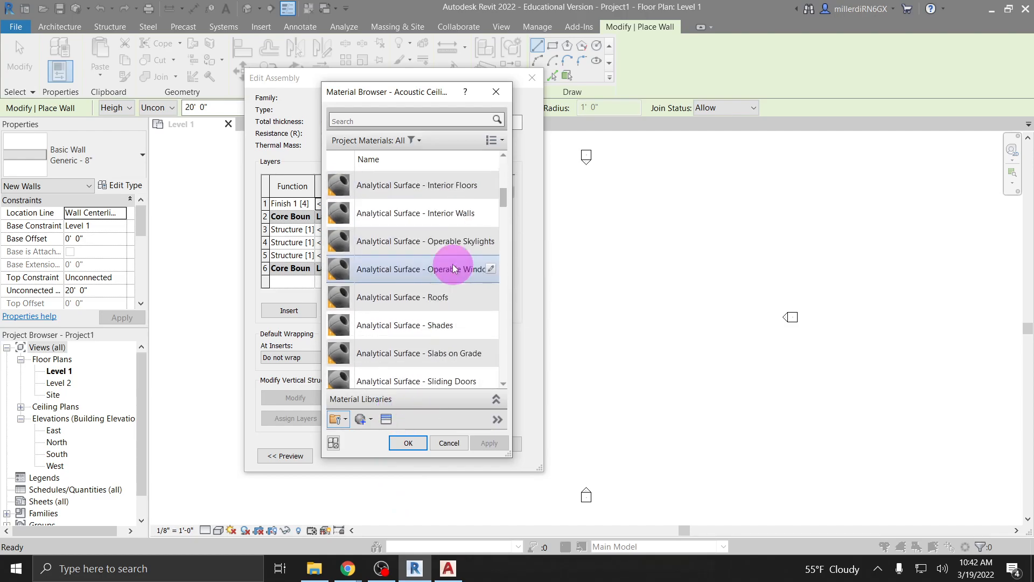
scroll(452, 268, "down", 13)
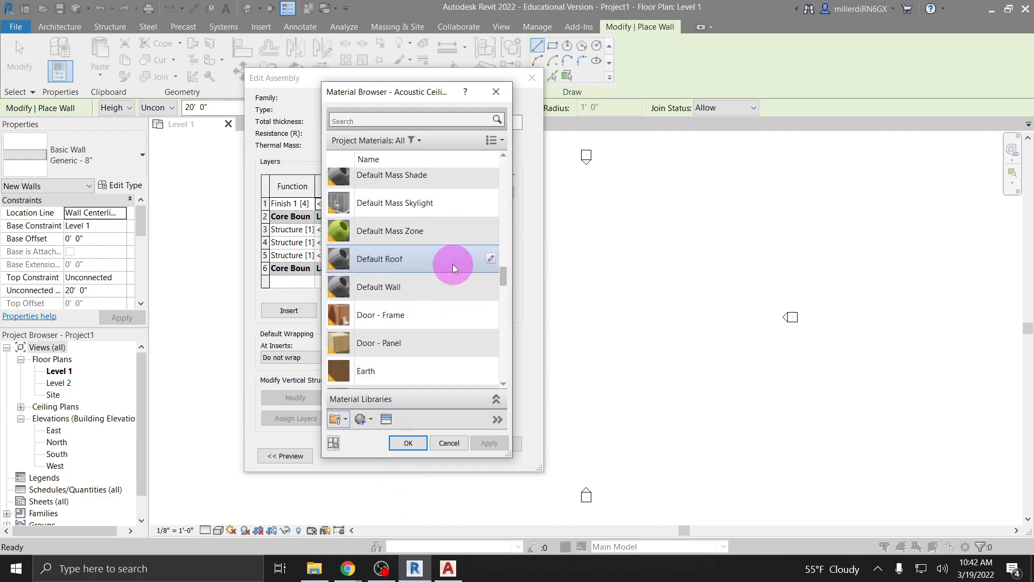
scroll(460, 270, "down", 2)
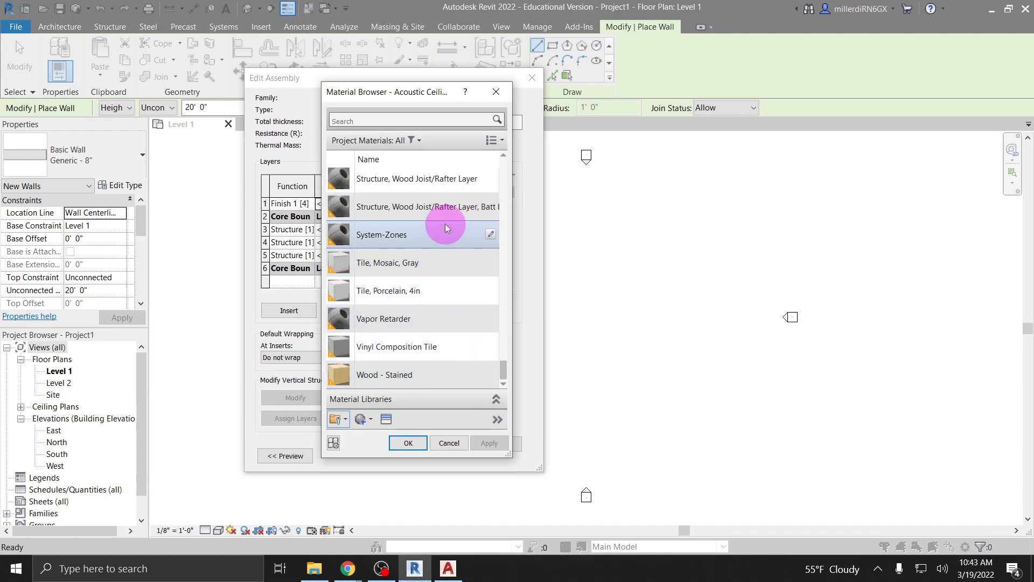
scroll(442, 221, "up", 15)
left_click(398, 119)
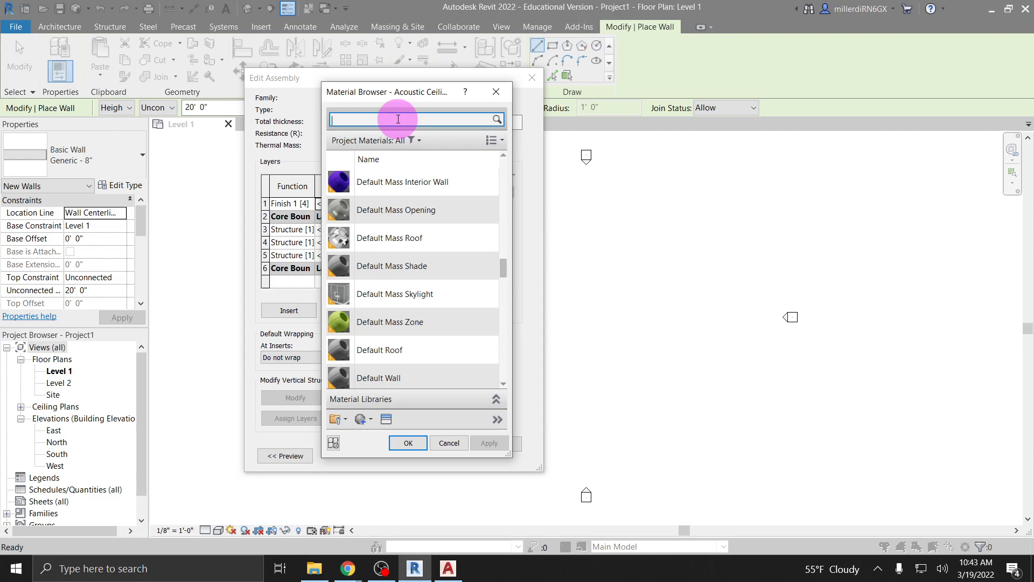
type("clap")
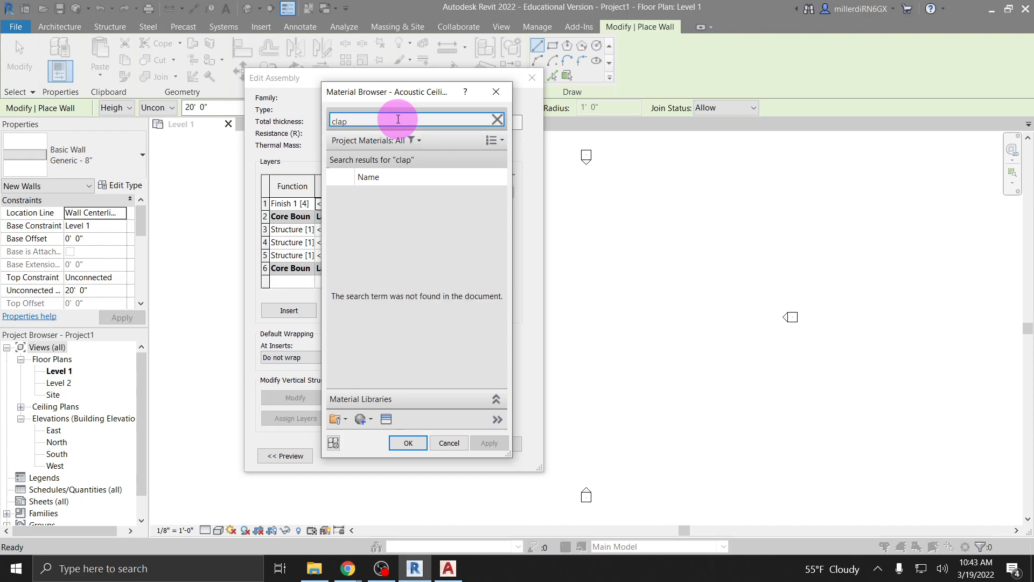
Search for "clapboard" and add the Siding, Clapboard material from the AEC Materials library to the project.
type("board")
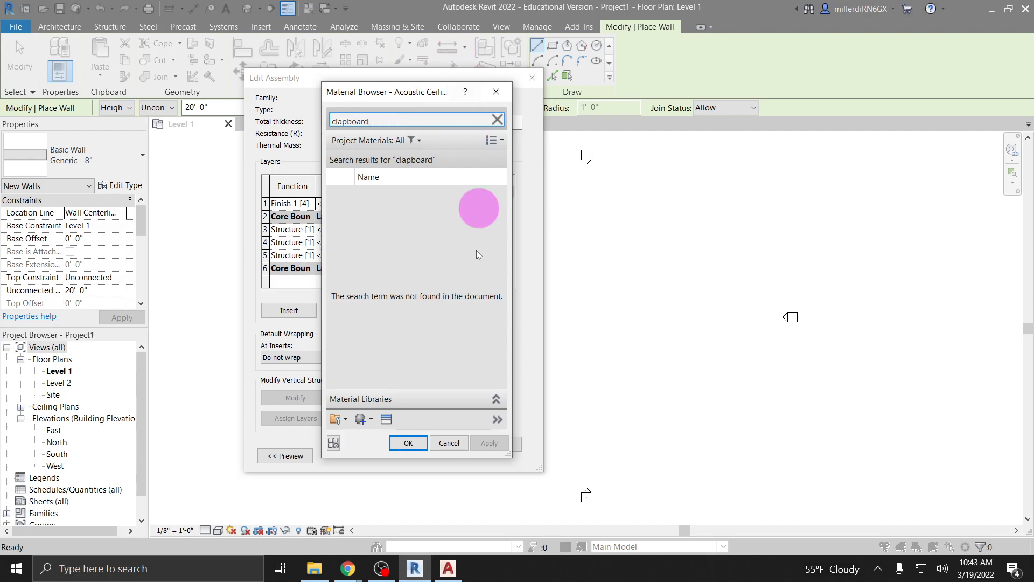
left_click(496, 399)
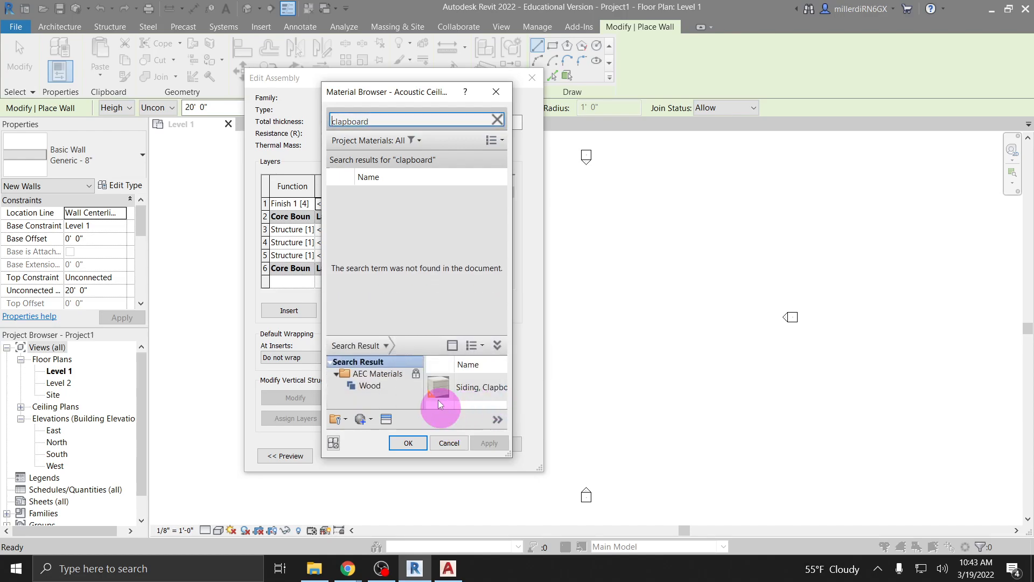
left_click_drag(421, 334, 426, 298)
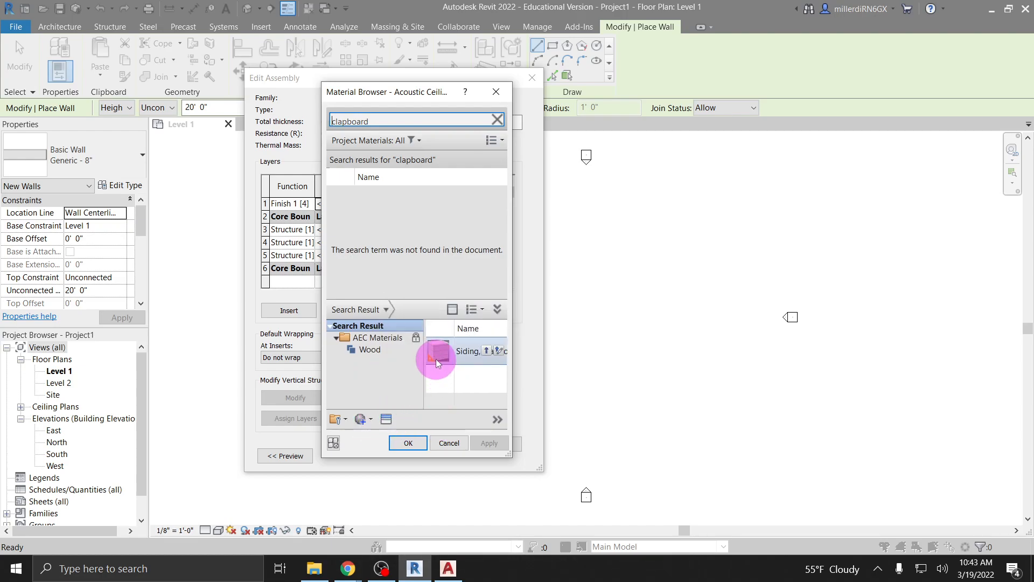
mouse_move(448, 348)
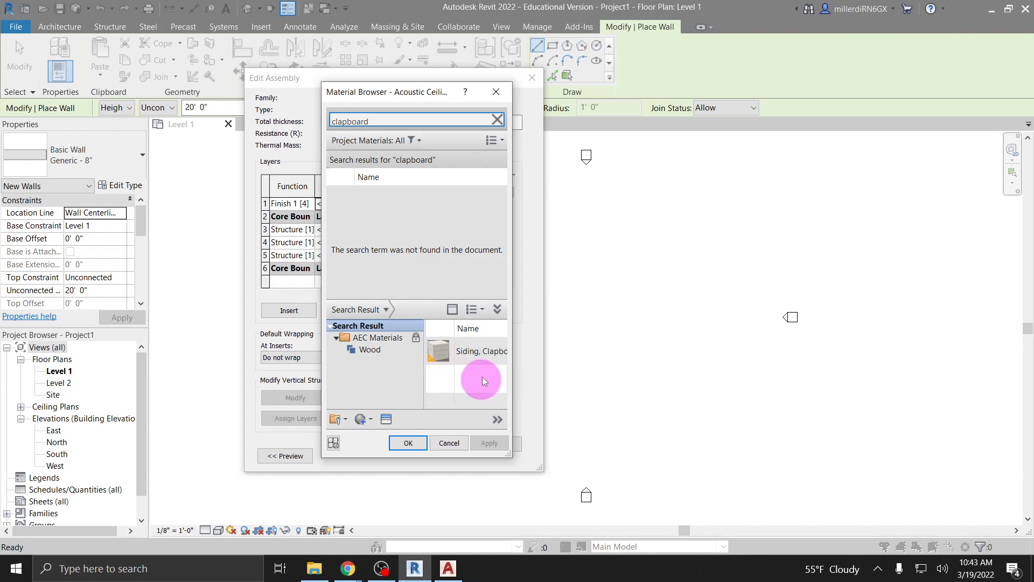
left_click(485, 351)
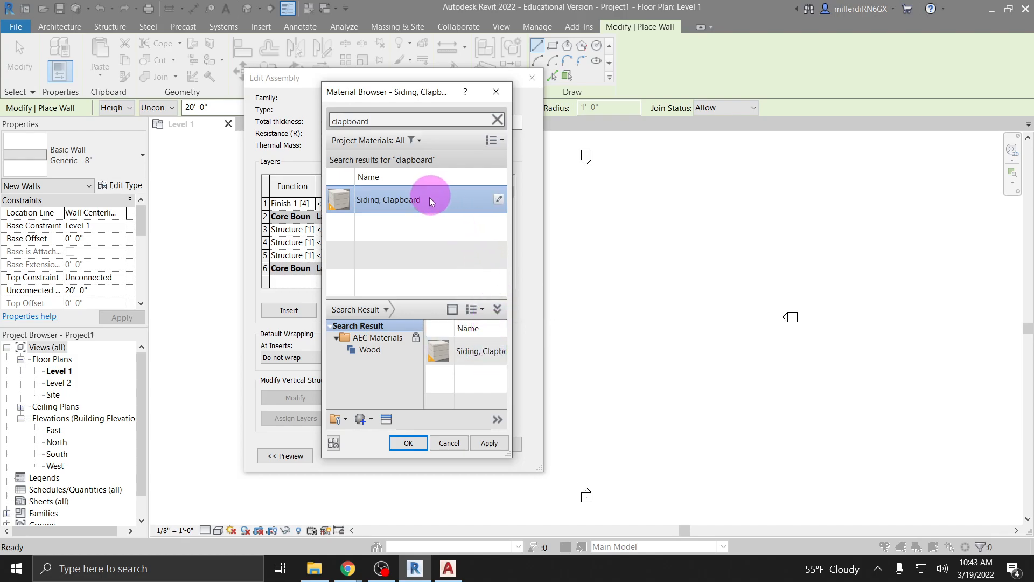
left_click(461, 307)
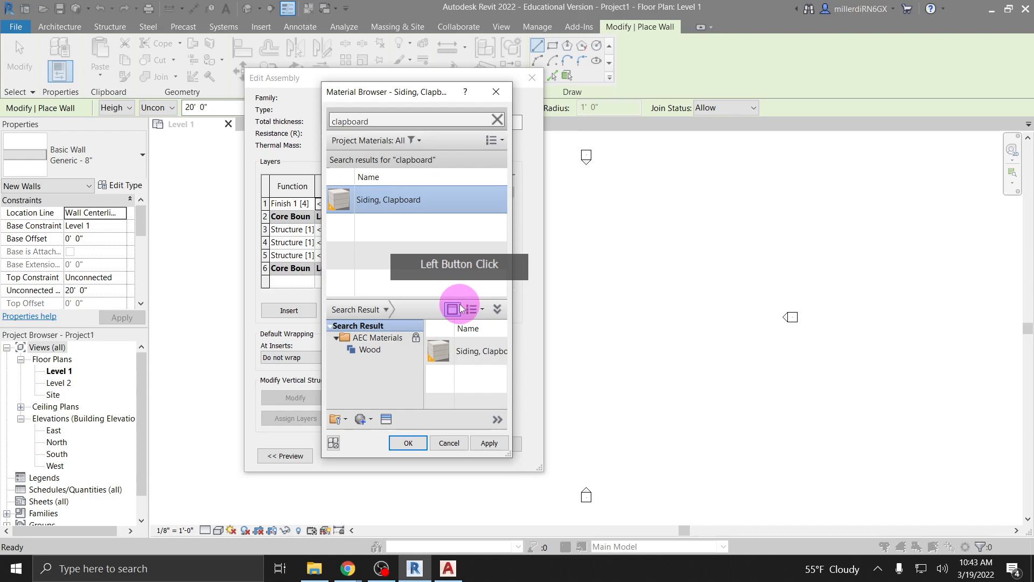
Use the render appearance for the Siding, Clapboard material's shading and preview its appearance image.
left_click(497, 420)
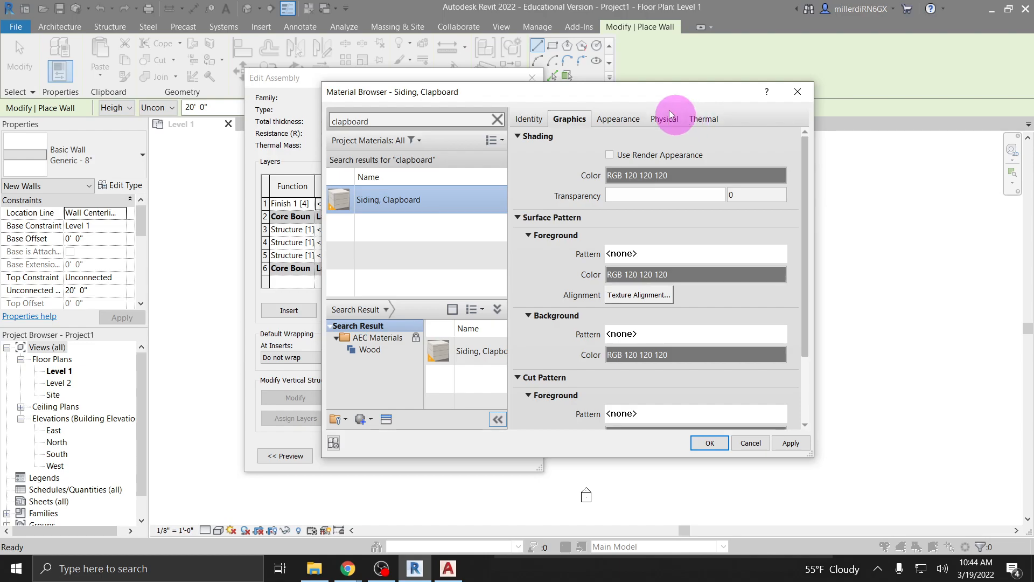
left_click(609, 155)
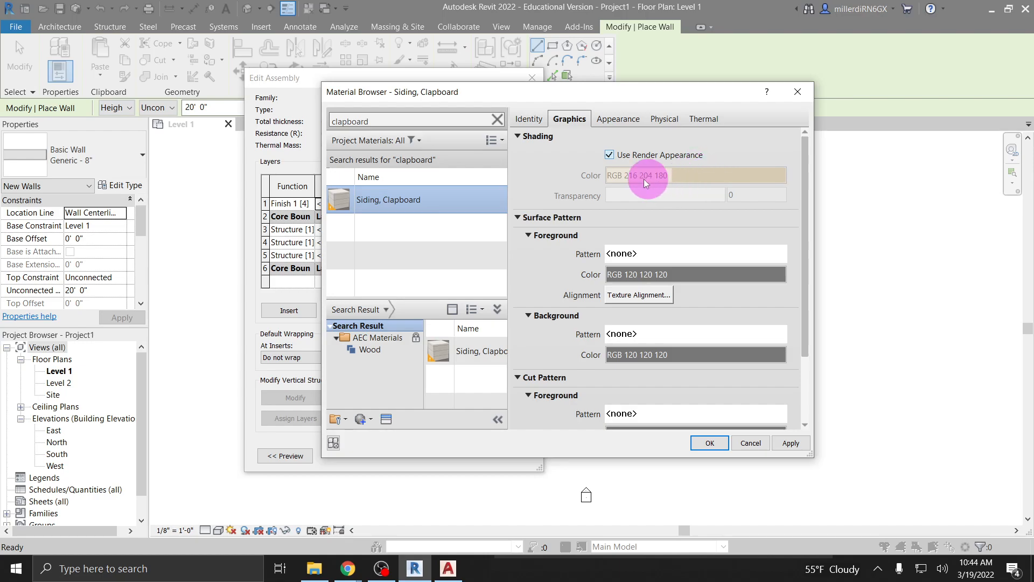
left_click(612, 119)
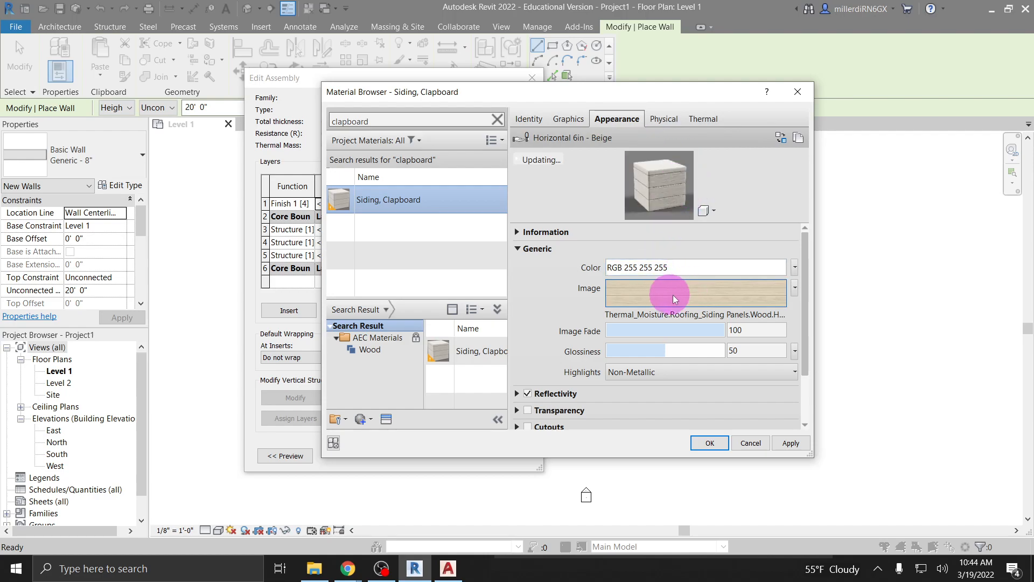
mouse_move(633, 295)
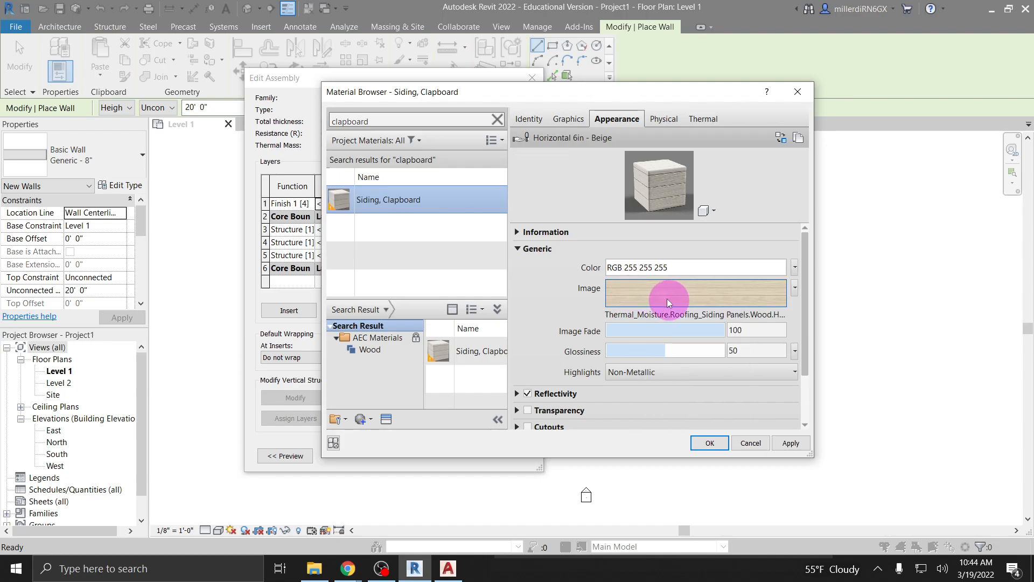
mouse_move(684, 301)
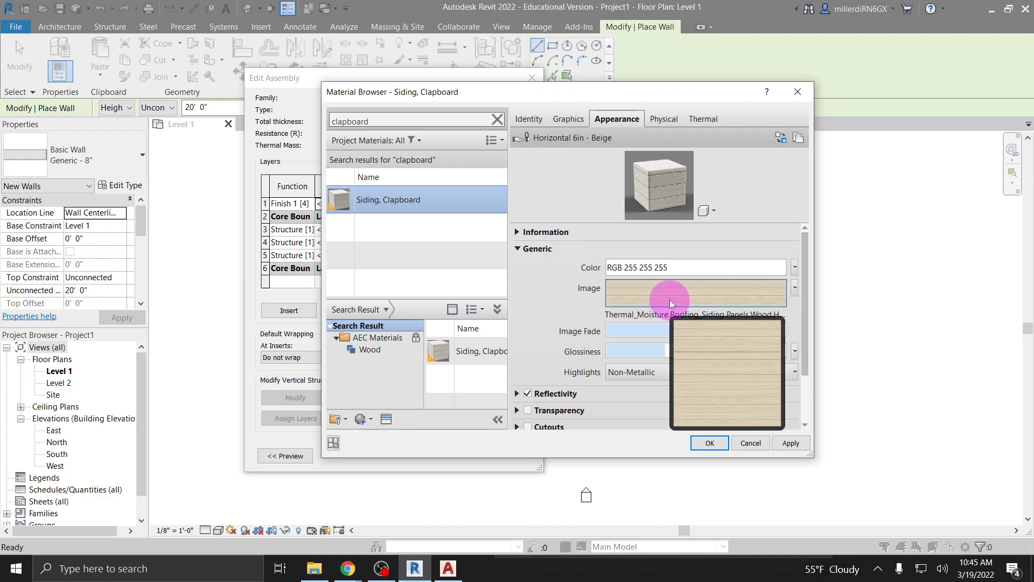
left_click(569, 117)
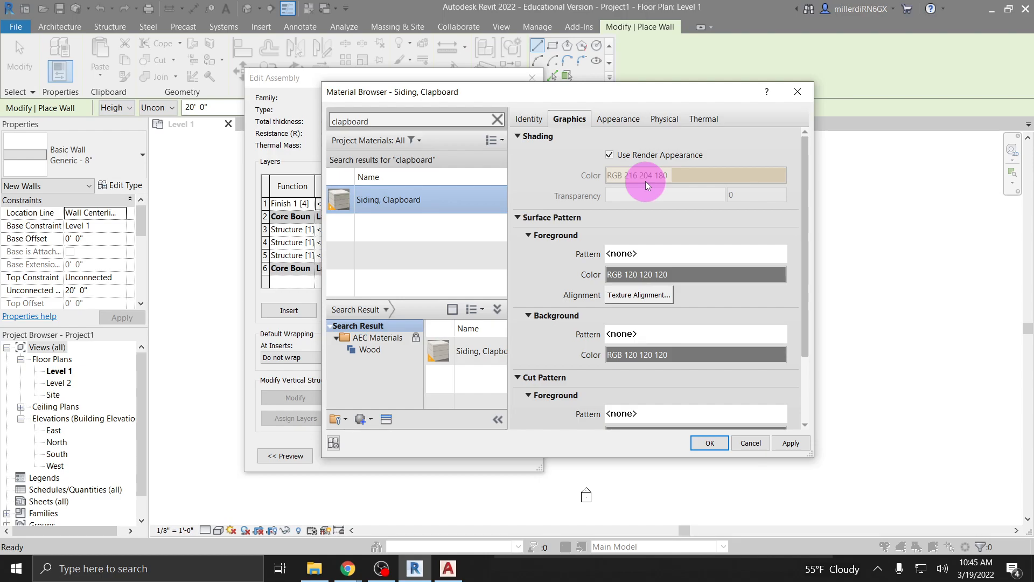
left_click(609, 155)
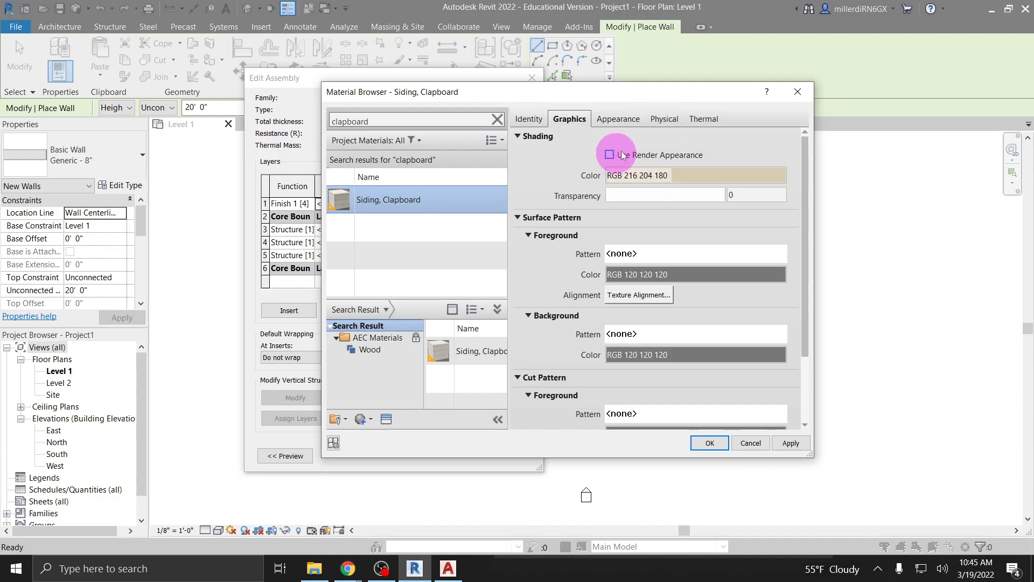
left_click(741, 176)
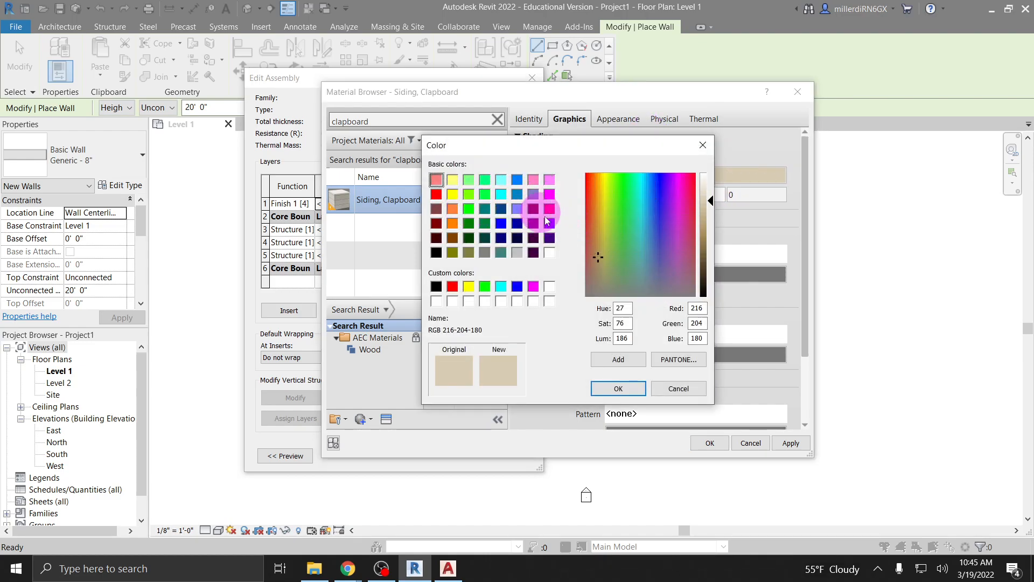
left_click(678, 388)
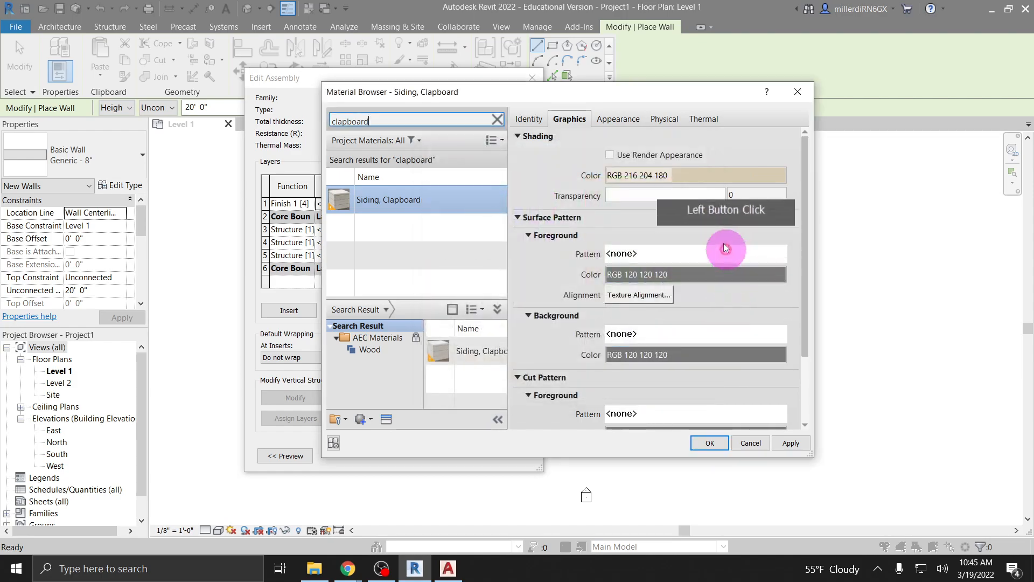
left_click(609, 155)
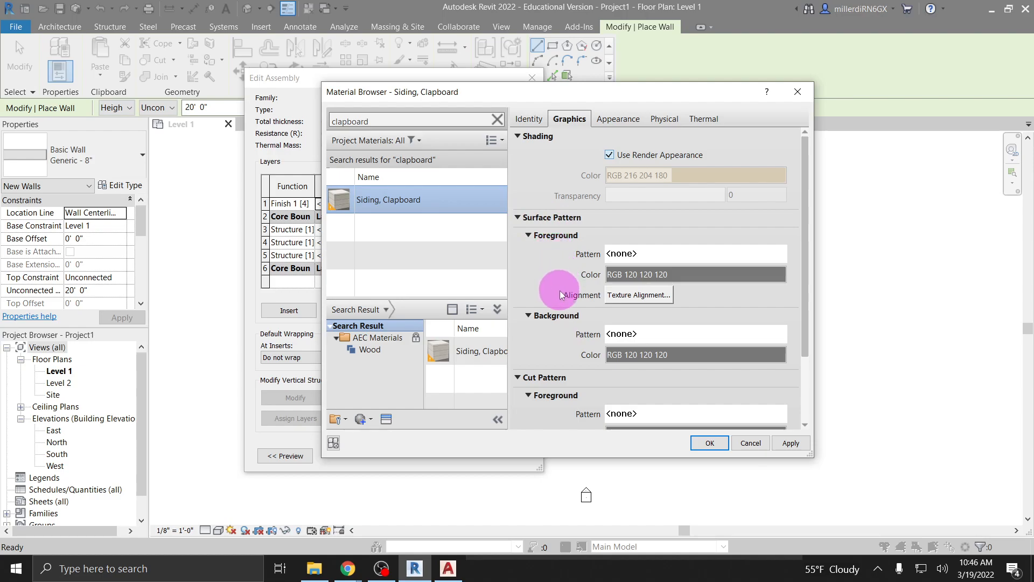
Set the siding material's surface foreground pattern to the Vertical drafting pattern.
scroll(571, 279, "down", 3)
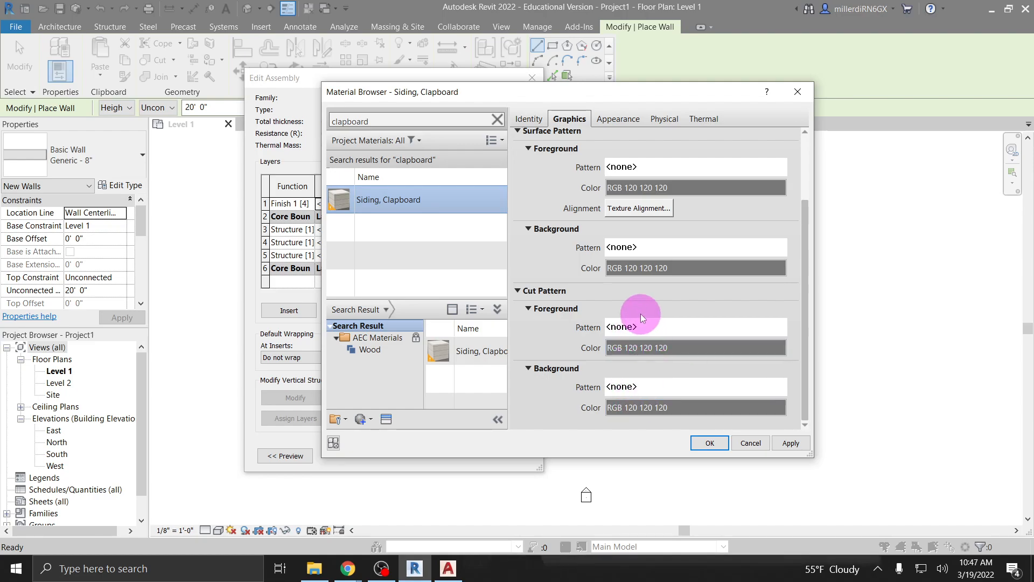
scroll(641, 315, "up", 3)
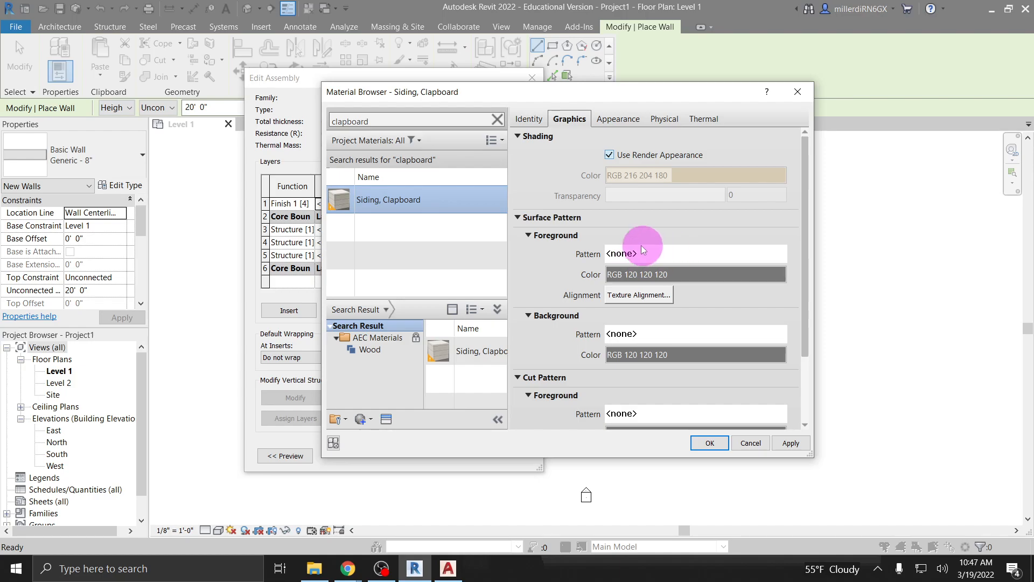
left_click(620, 254)
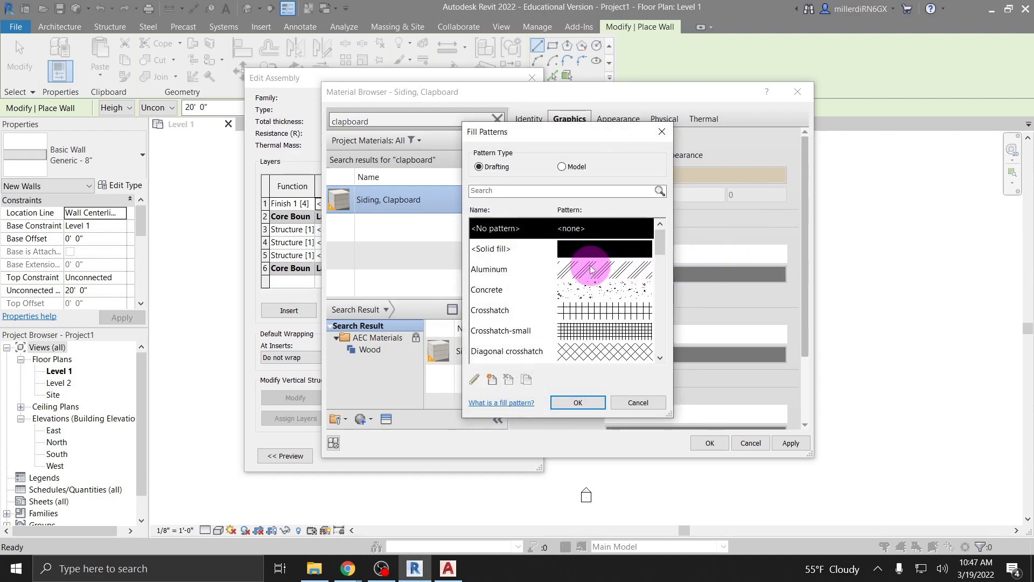
scroll(591, 269, "down", 2)
scroll(589, 248, "up", 2)
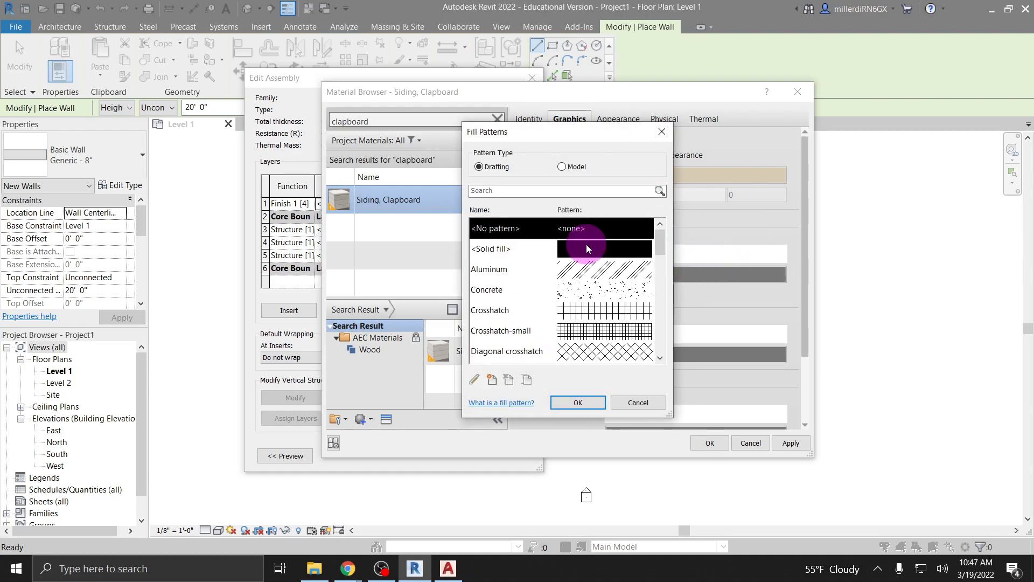
scroll(607, 272, "down", 1)
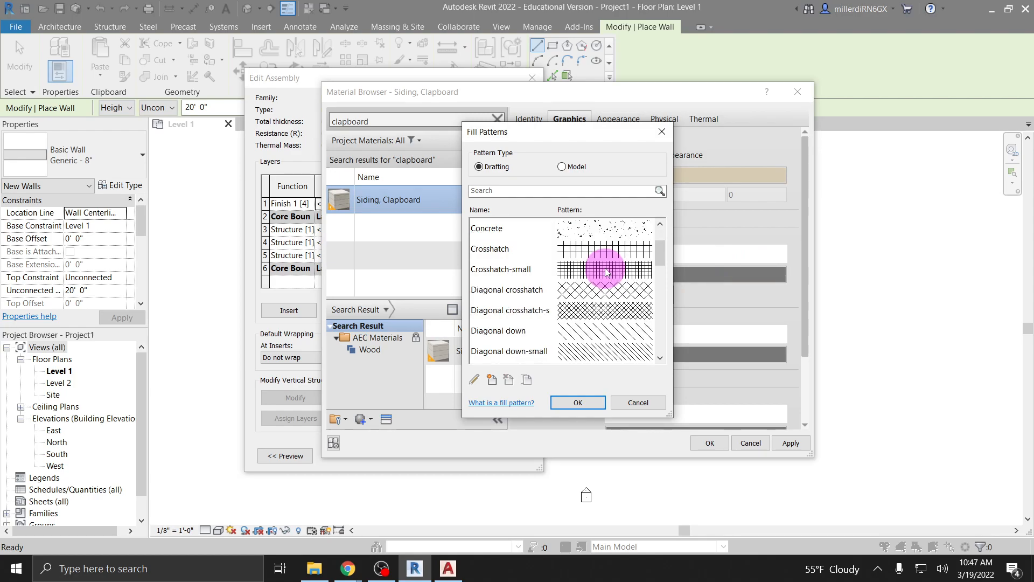
scroll(607, 272, "down", 1)
scroll(591, 258, "down", 1)
scroll(591, 257, "down", 4)
scroll(592, 257, "down", 2)
scroll(591, 259, "up", 1)
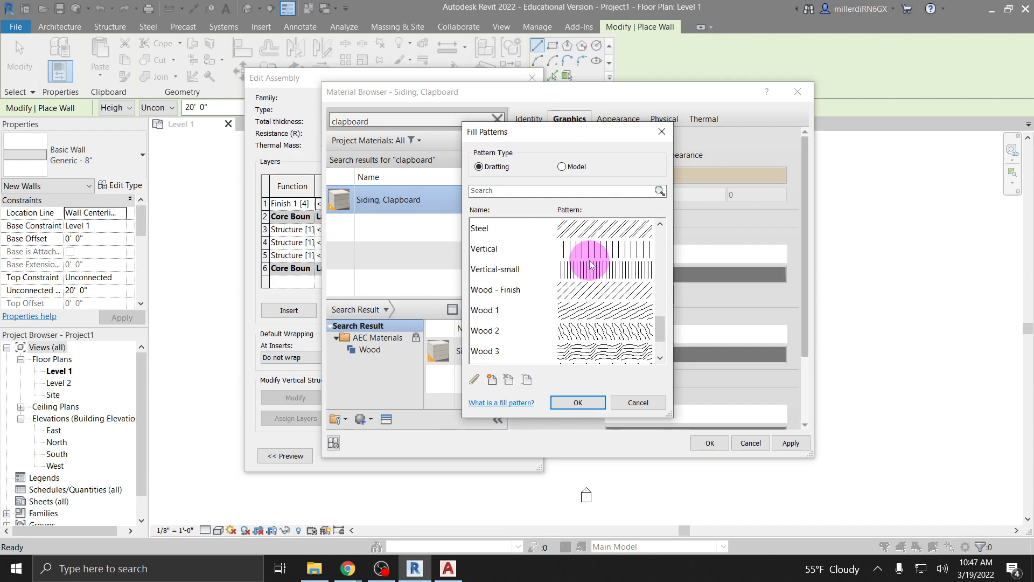
left_click(580, 251)
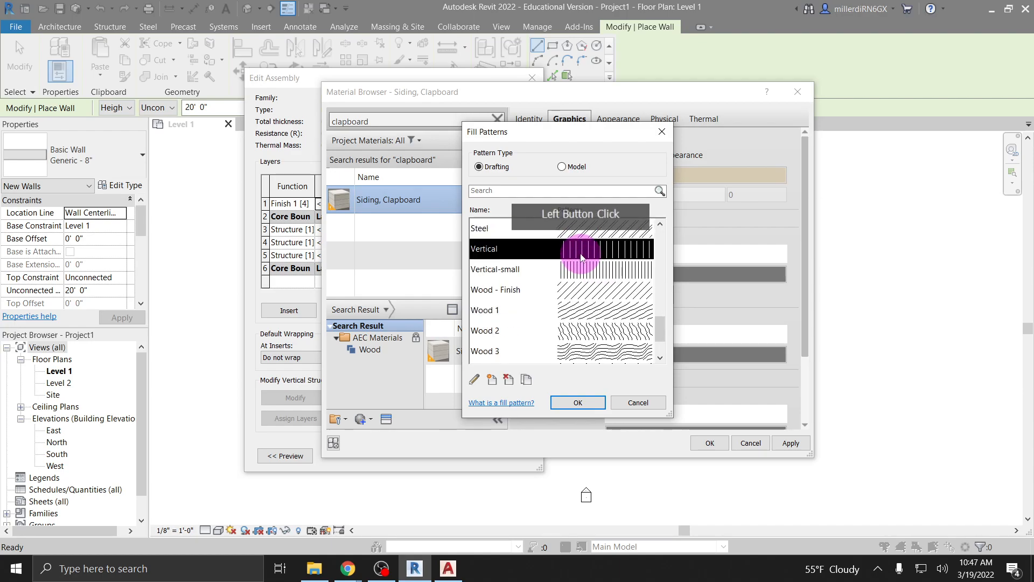
left_click(576, 403)
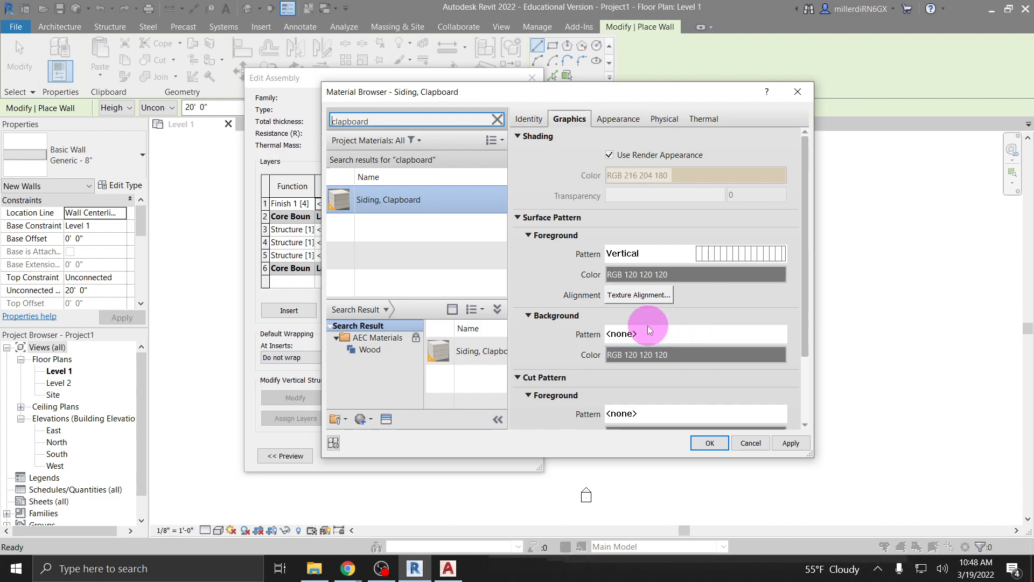
Open the siding material's appearance image for editing in the Texture Editor.
scroll(649, 330, "down", 3)
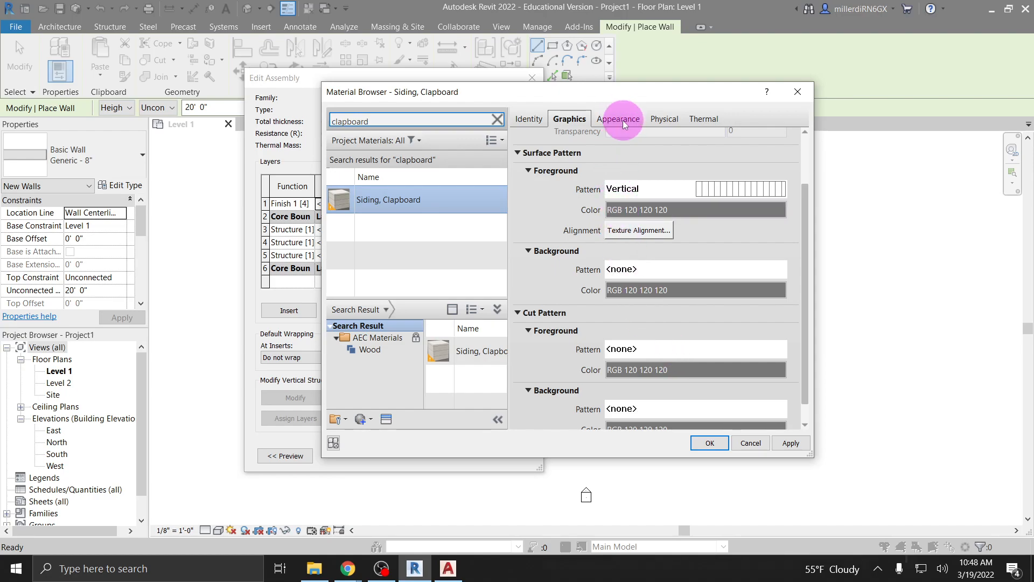
left_click(609, 122)
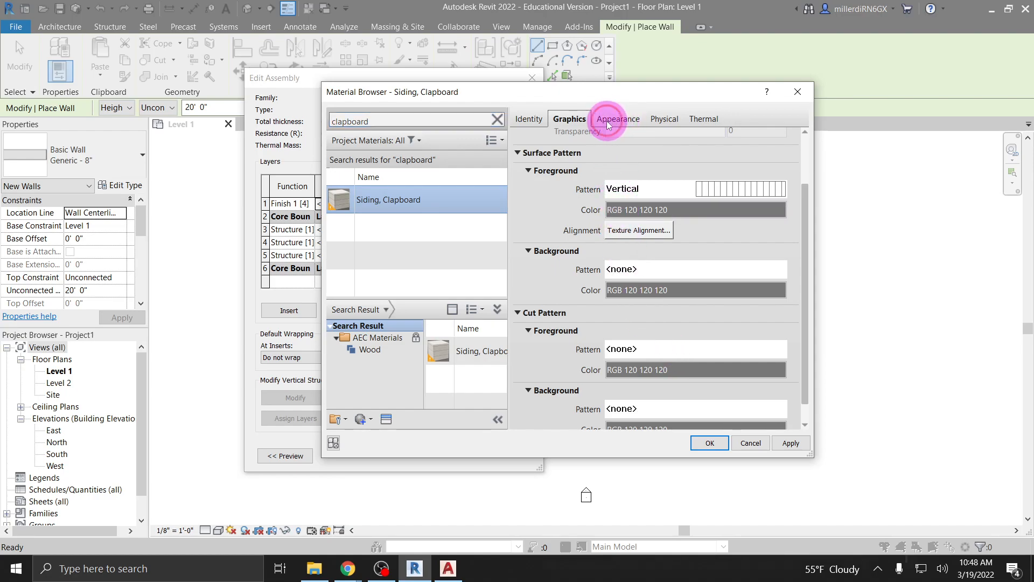
scroll(714, 325, "up", 1)
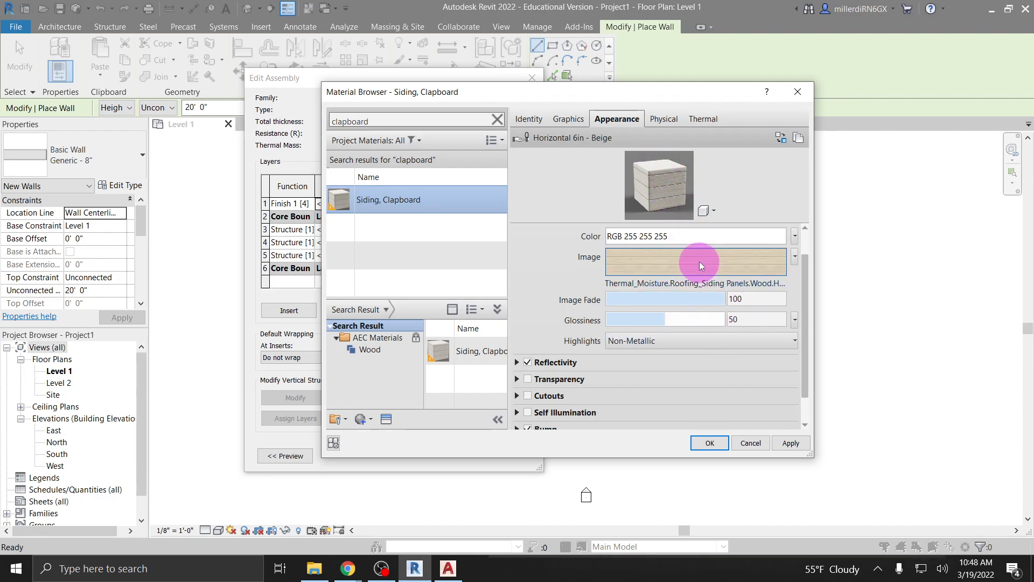
mouse_move(700, 259)
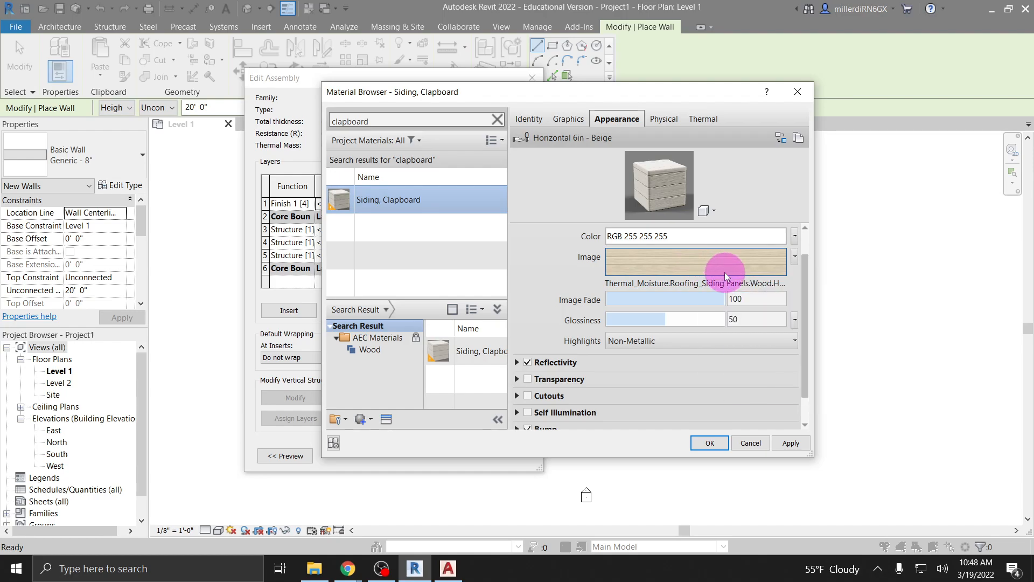
left_click(712, 267)
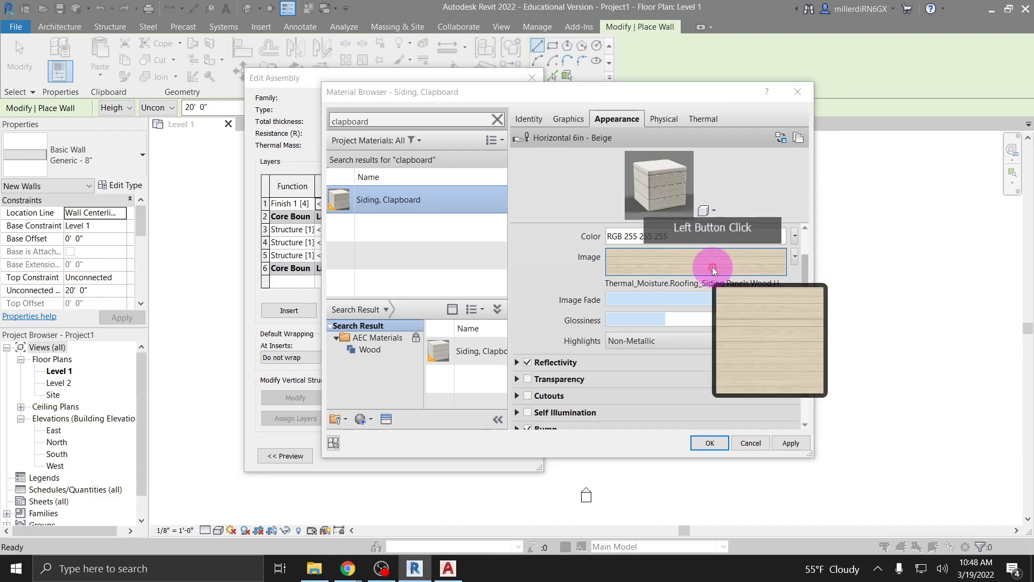
Set the siding texture's rotation to 90° and finish the texture edit.
scroll(438, 329, "down", 1)
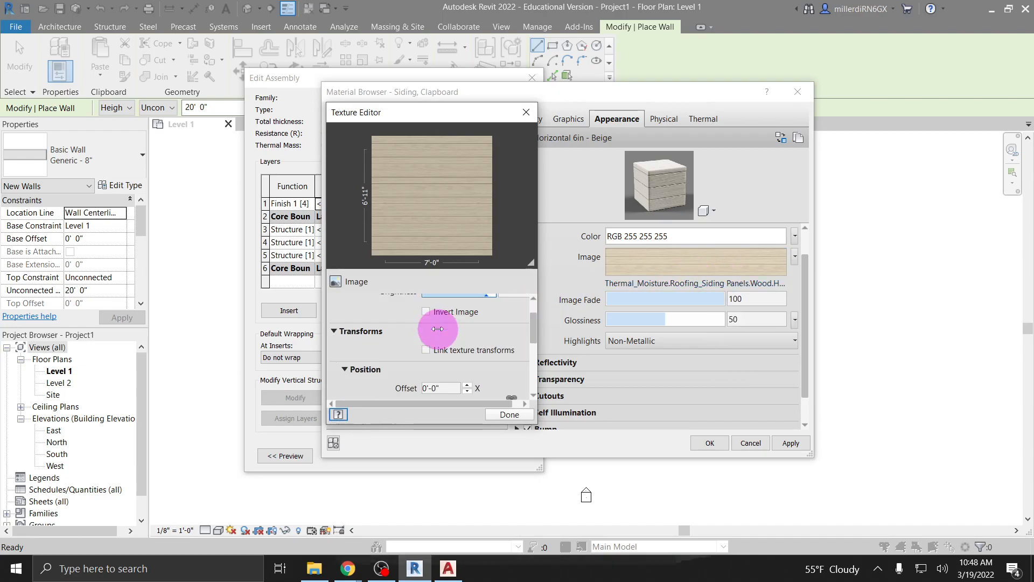
scroll(434, 328, "down", 2)
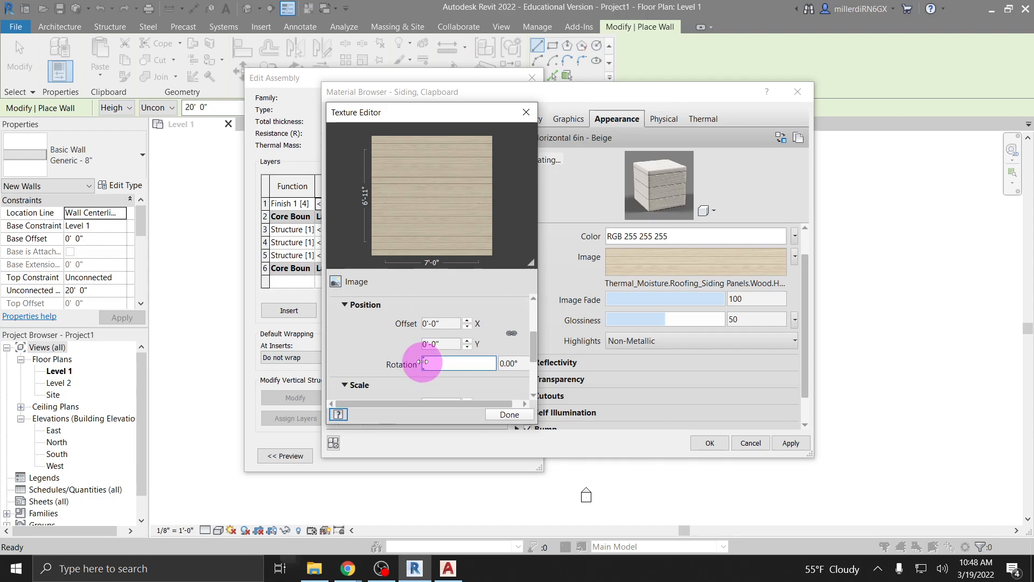
left_click_drag(427, 363, 452, 377)
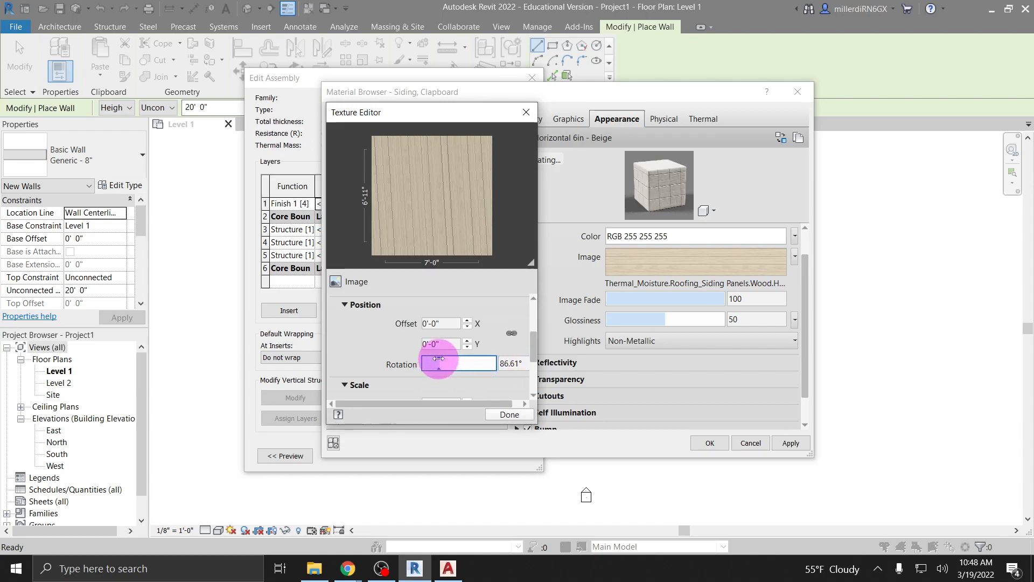
left_click(508, 365)
left_click_drag(507, 366, 518, 364)
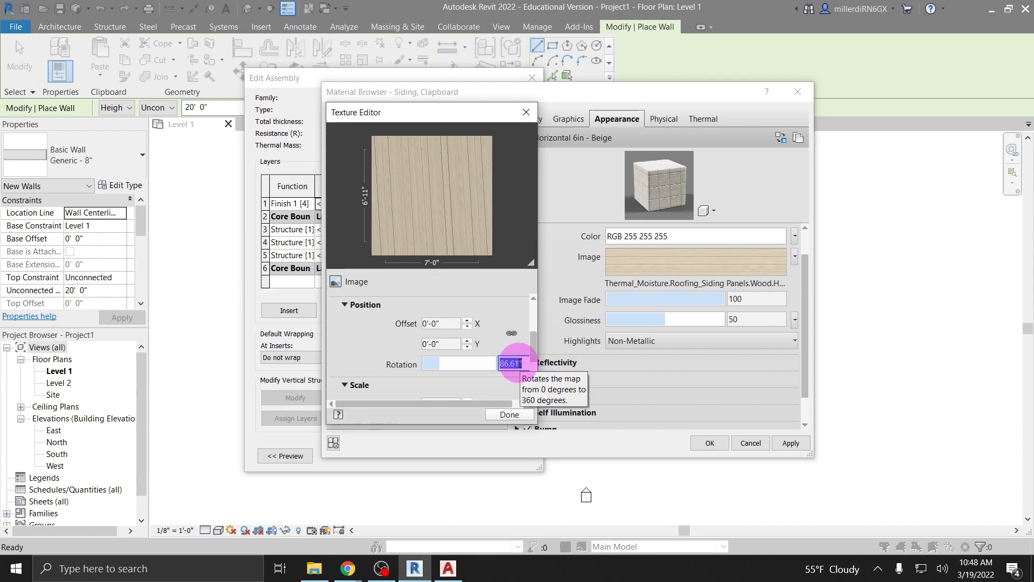
type("90")
left_click(492, 382)
left_click(510, 415)
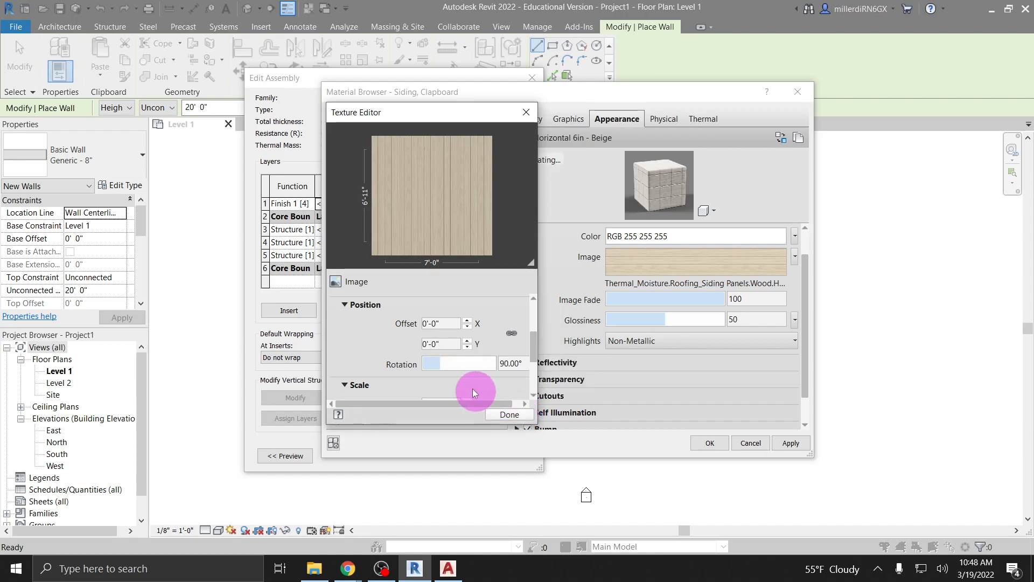
left_click(509, 415)
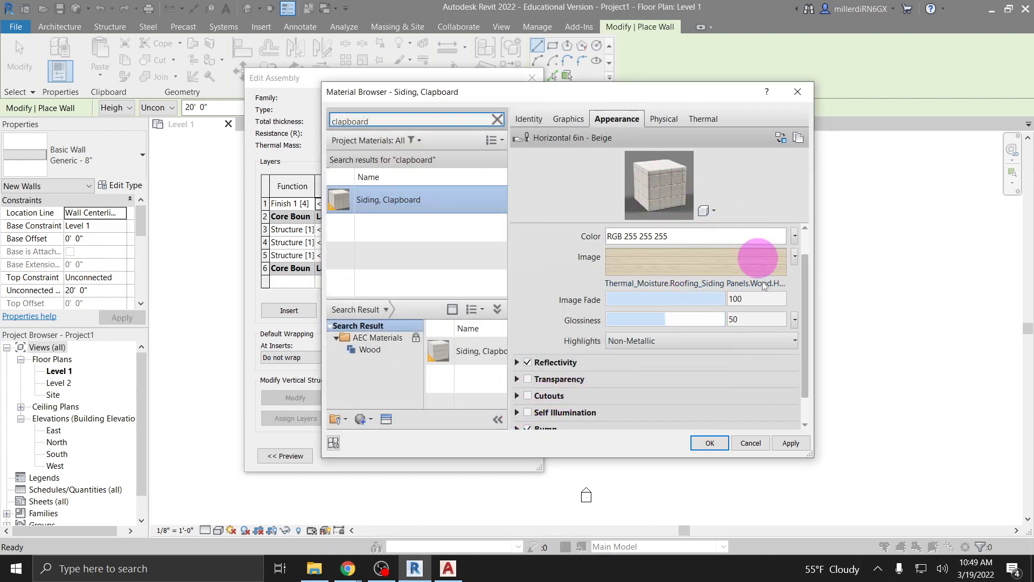
Try a magenta tint (RGB 255 0 255) on the siding material's appearance and disable the tint again.
scroll(584, 361, "down", 1)
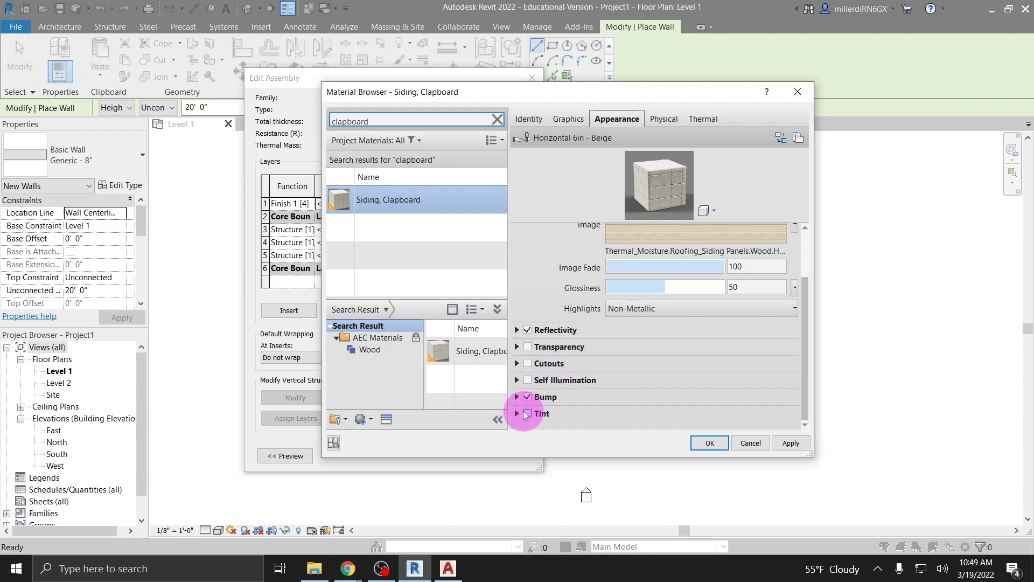
left_click(528, 414)
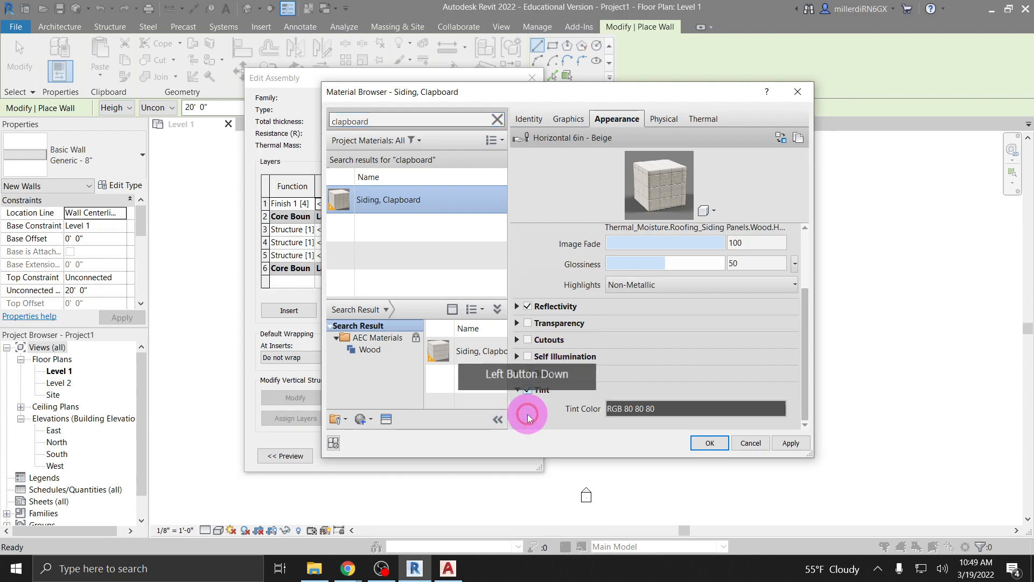
left_click(651, 410)
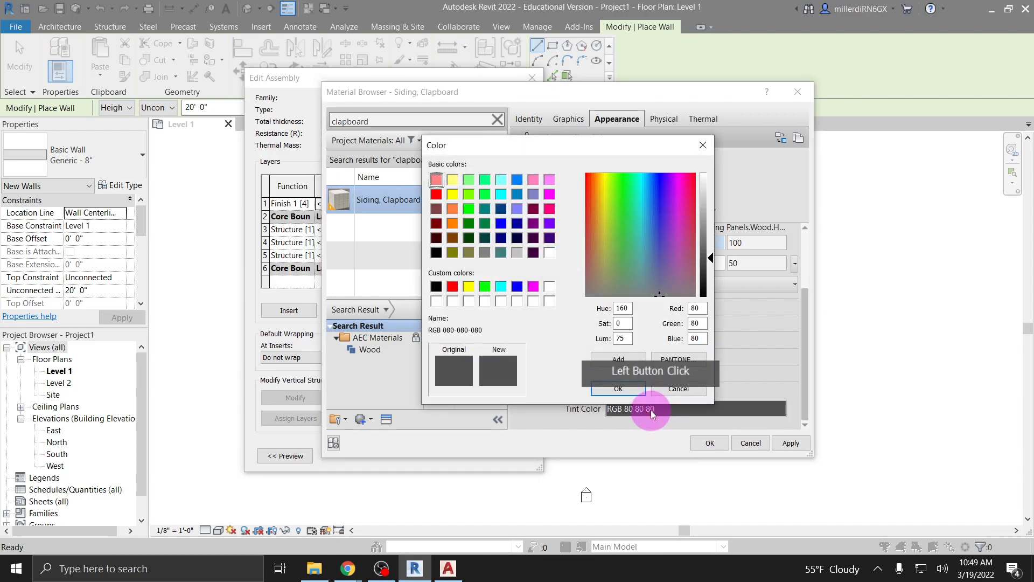
left_click(534, 286)
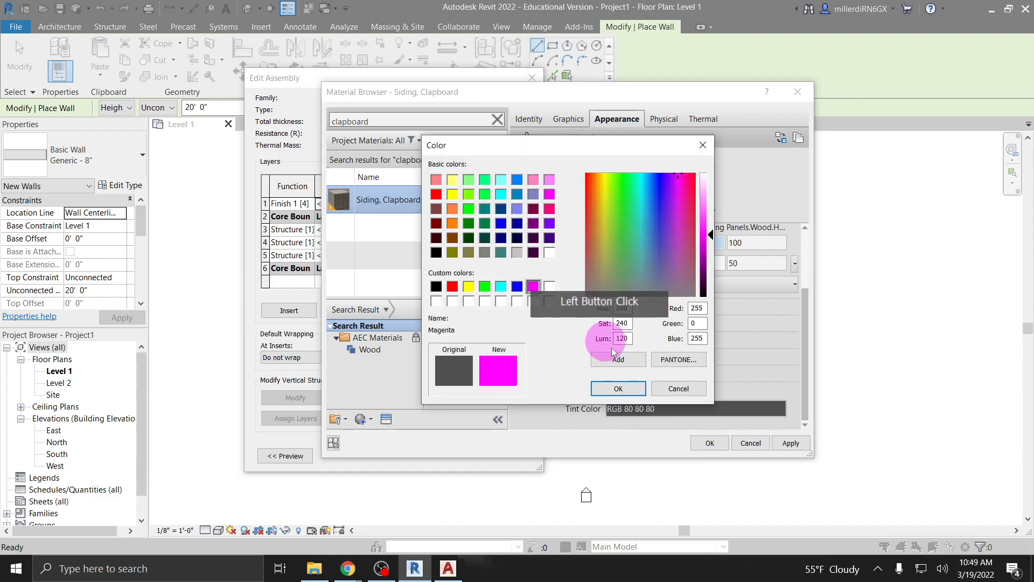
left_click(625, 388)
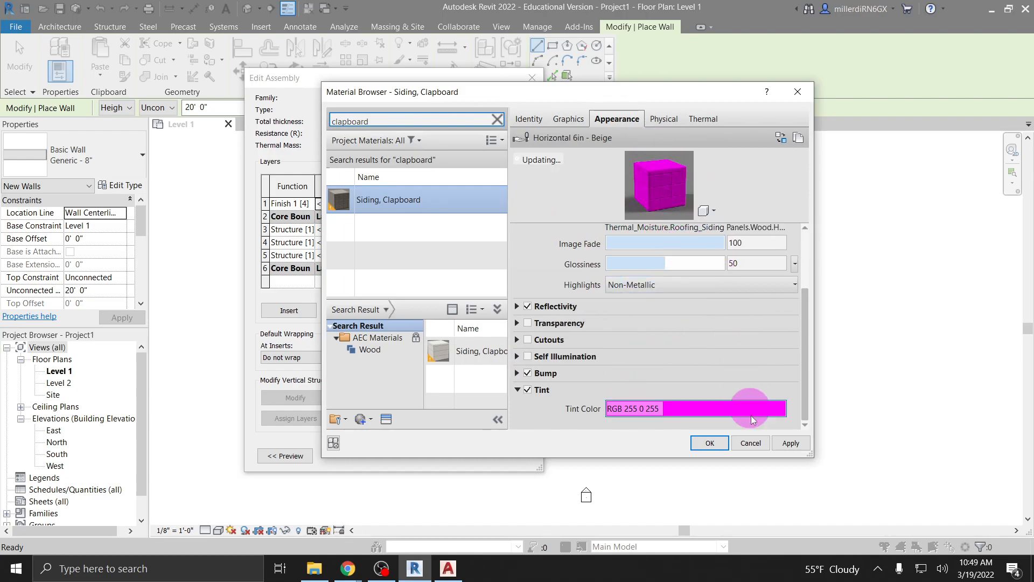
left_click(542, 389)
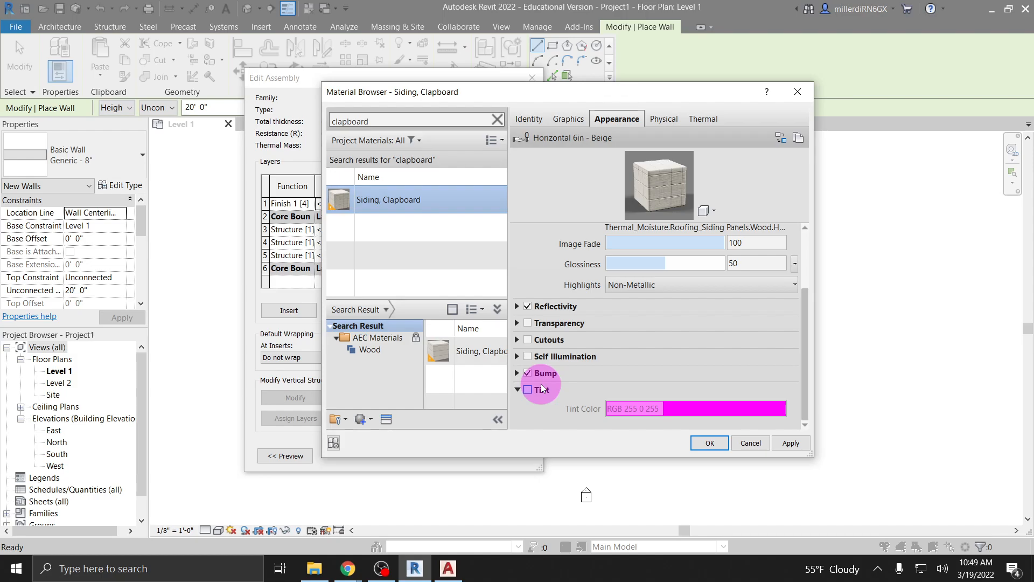
Examine the siding material's physical properties, including its strength values, and its thermal properties.
left_click(656, 122)
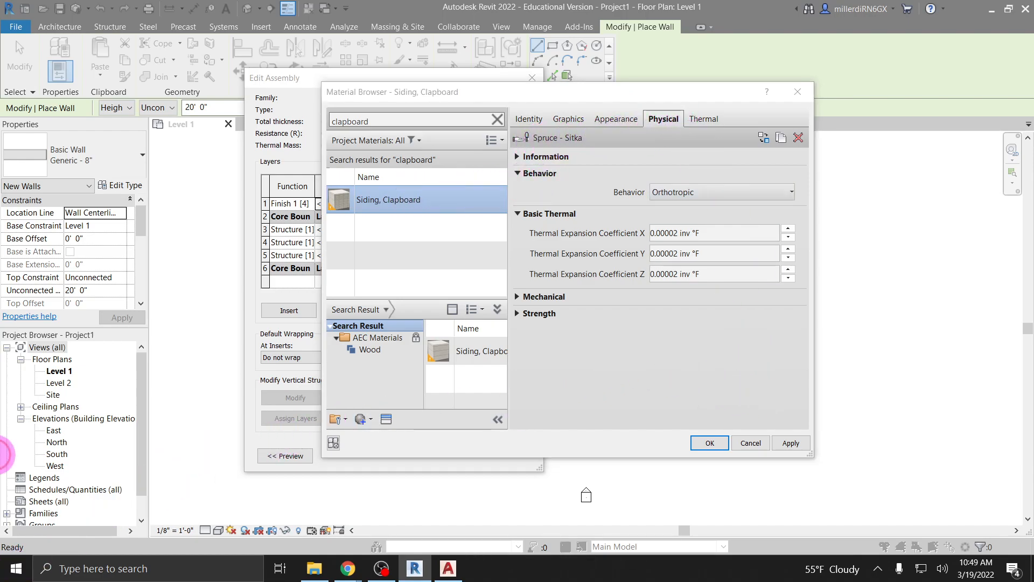
left_click(69, 432)
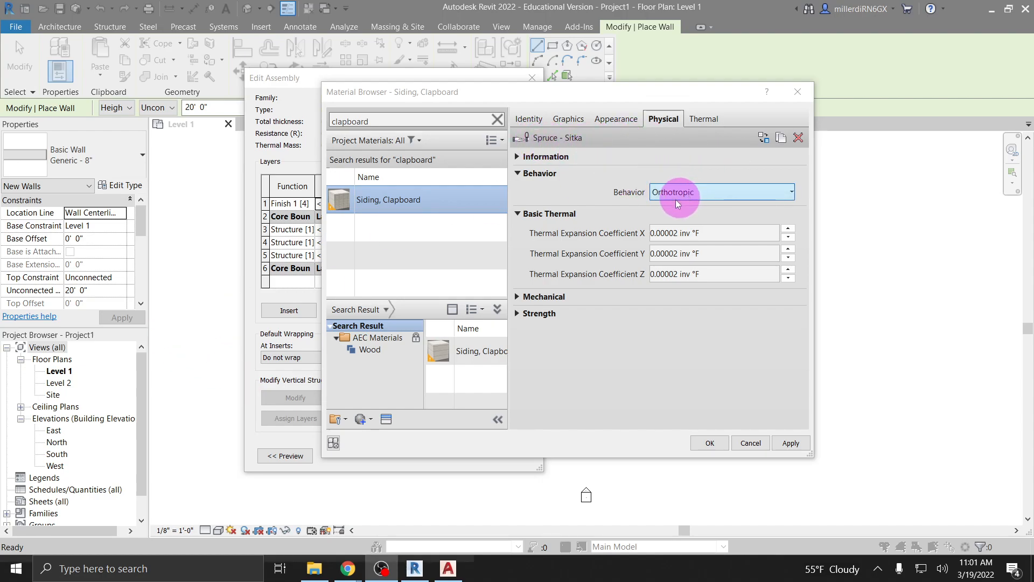
left_click(517, 314)
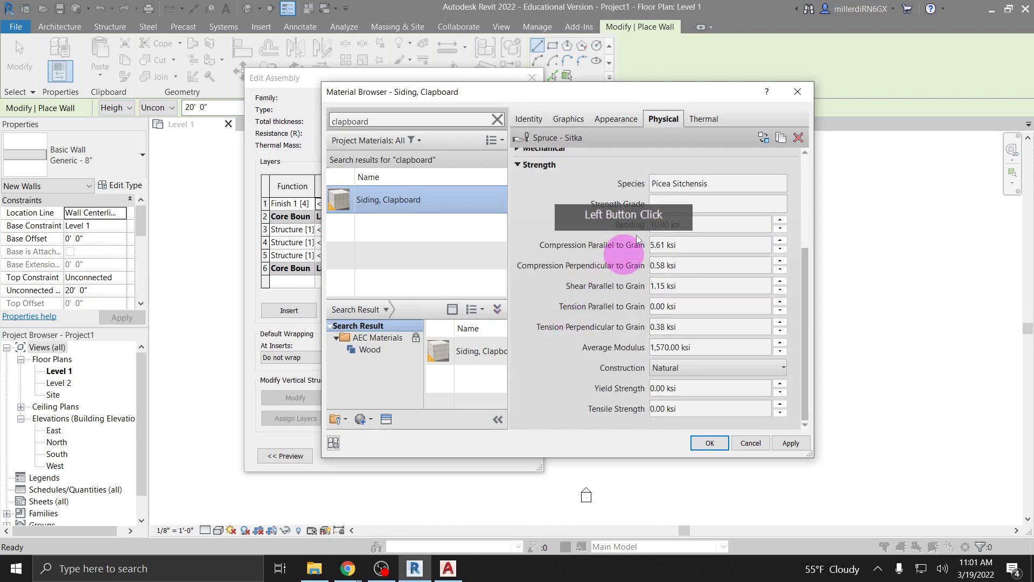
left_click(653, 324)
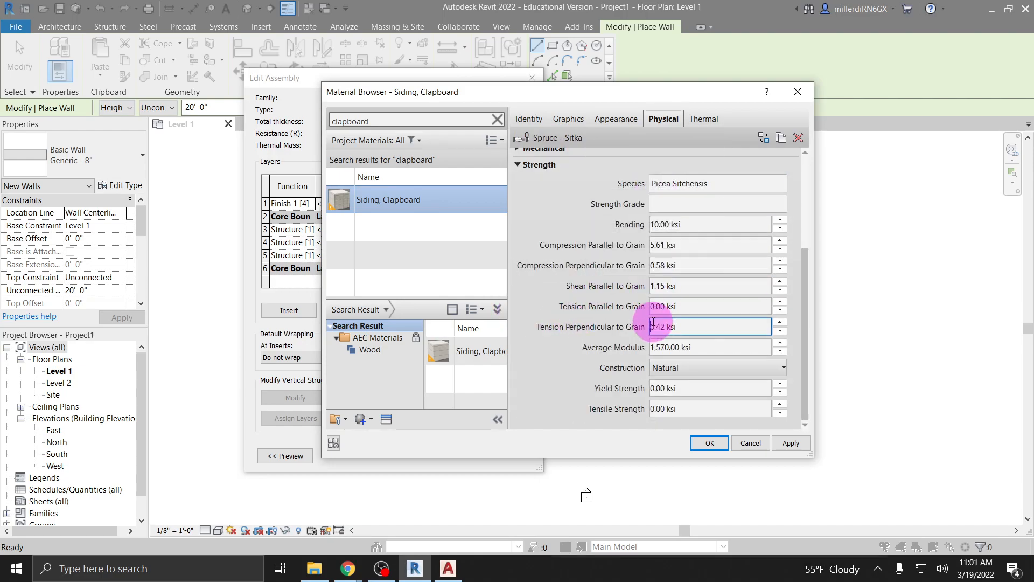
scroll(598, 270, "up", 3)
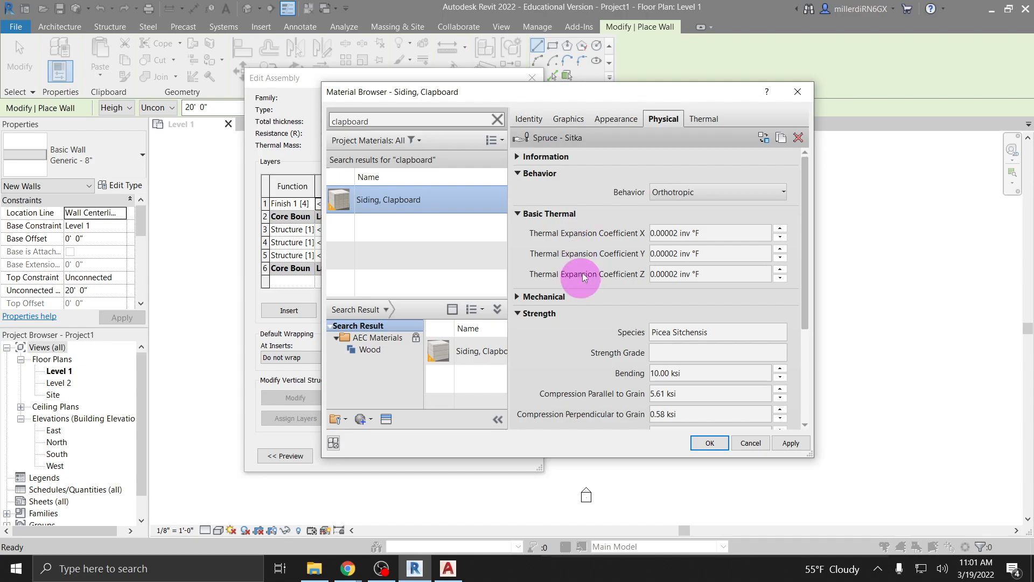
left_click(701, 119)
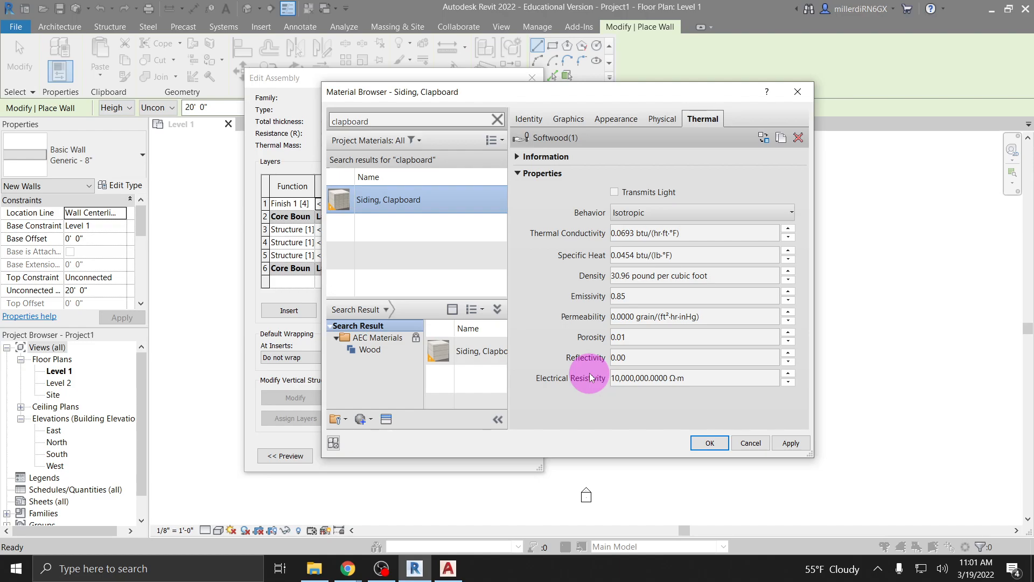
Accept the Siding, Clapboard material for the Finish 1 [4] layer and widen the Edit Assembly dialog.
left_click(575, 119)
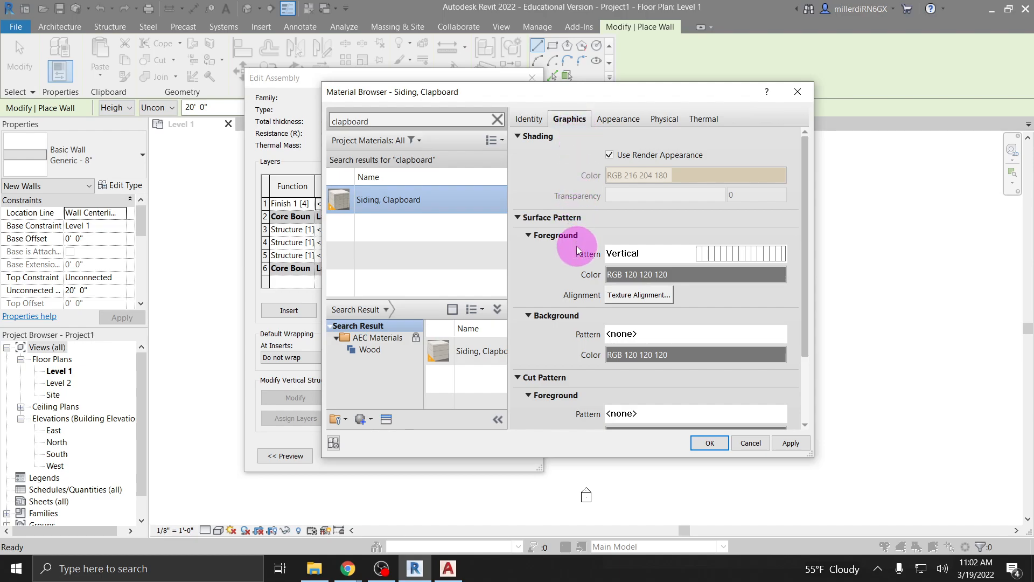
left_click(709, 443)
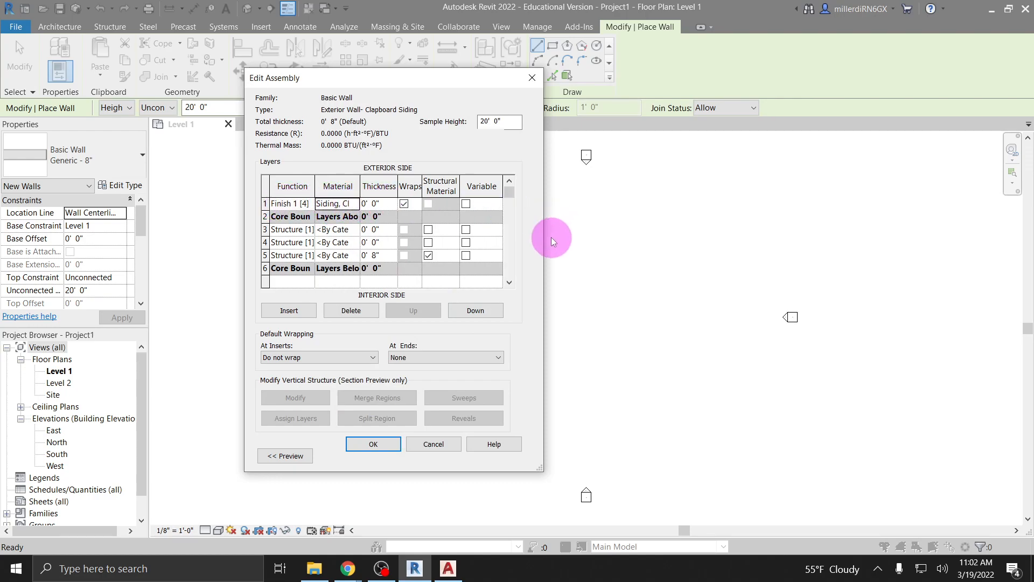
left_click_drag(545, 238, 750, 249)
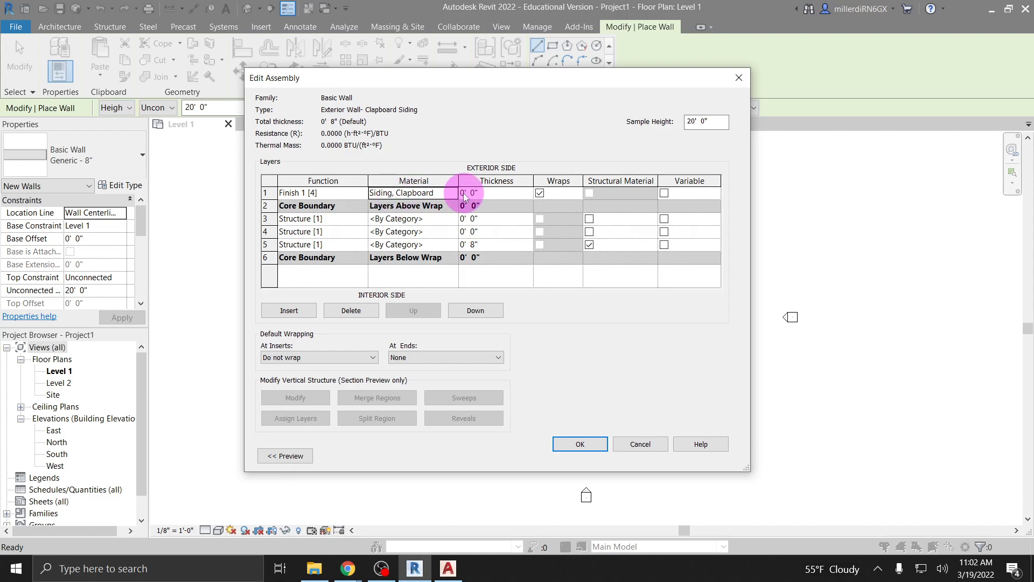
Try to enter 3/4 as the thickness of the clapboard siding layer.
left_click(484, 194)
left_click(484, 194)
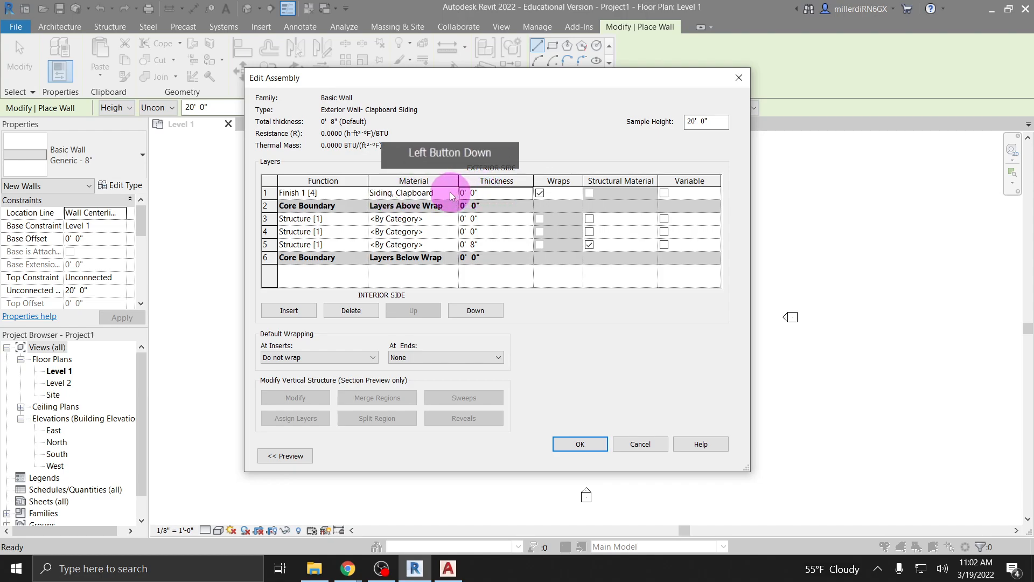
key("BackSpace")
type("3/4")
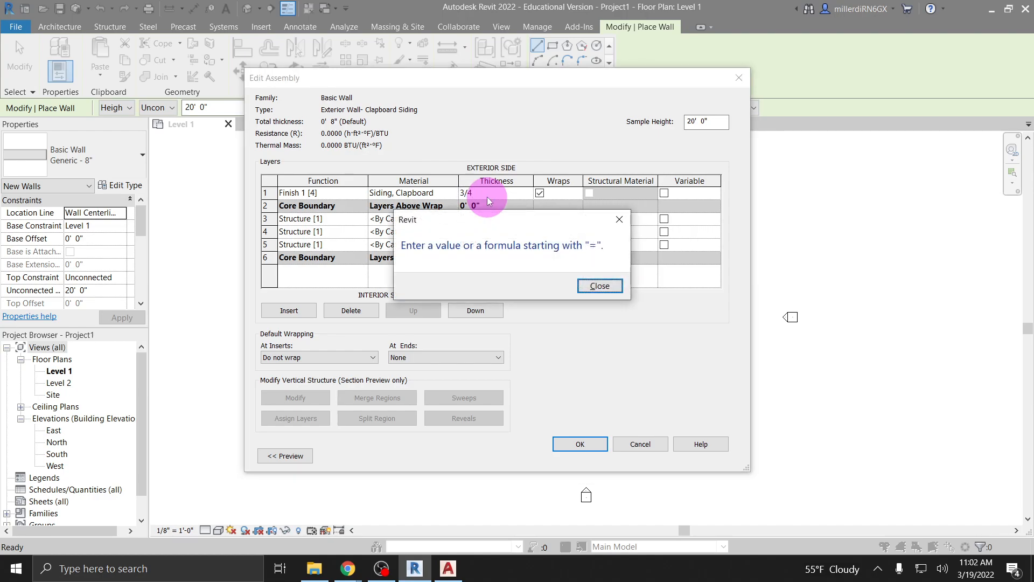
left_click(598, 283)
left_click(499, 210)
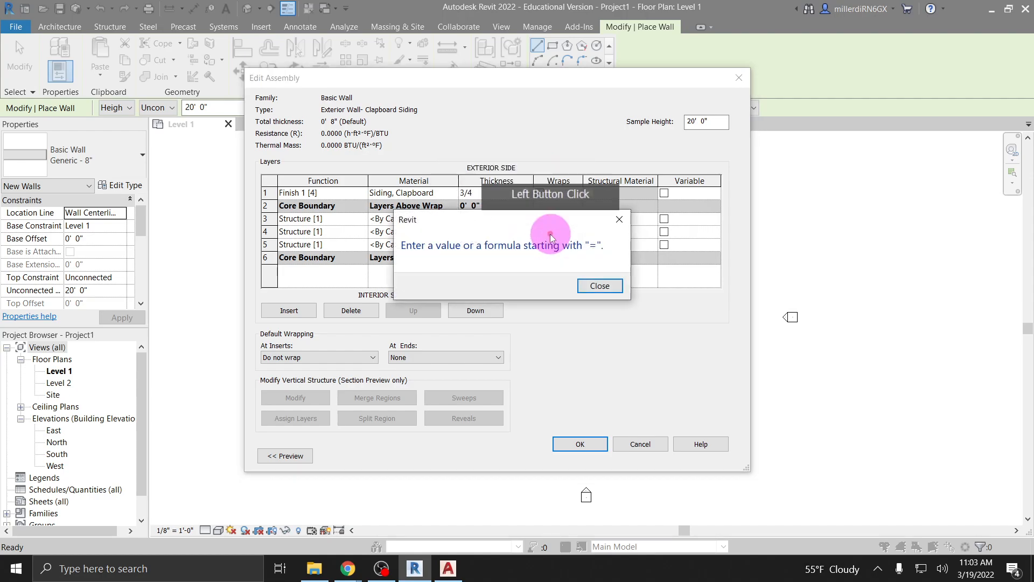
left_click(498, 191)
left_click(599, 285)
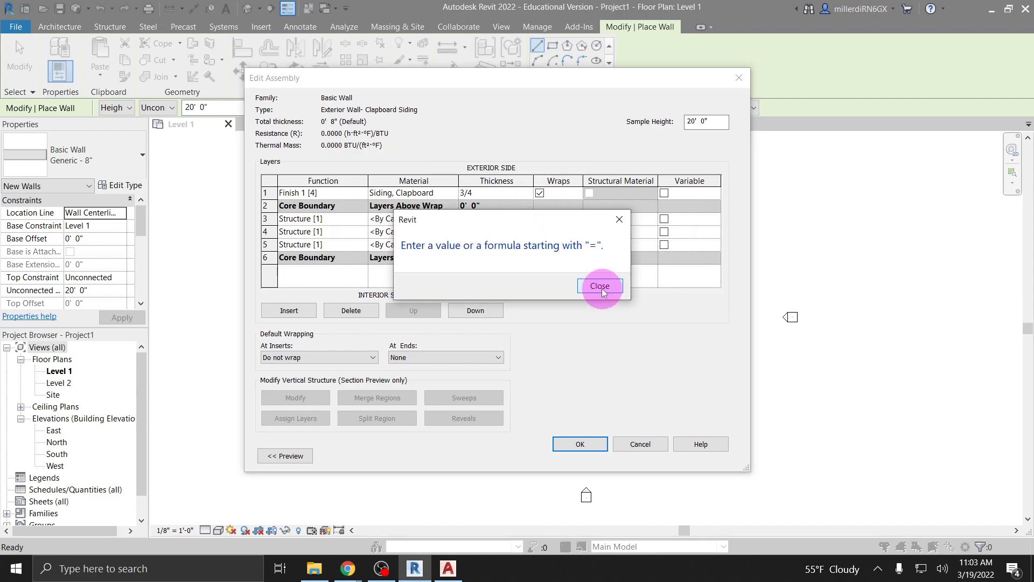
left_click(479, 192)
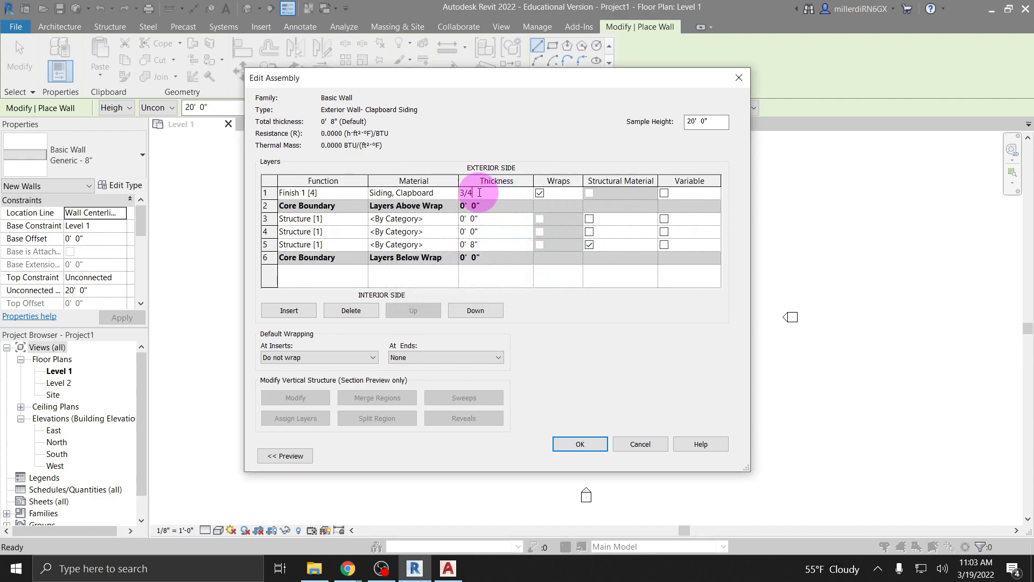
Set the clapboard siding layer's thickness to 9".
left_click_drag(480, 192, 457, 189)
type("9\"")
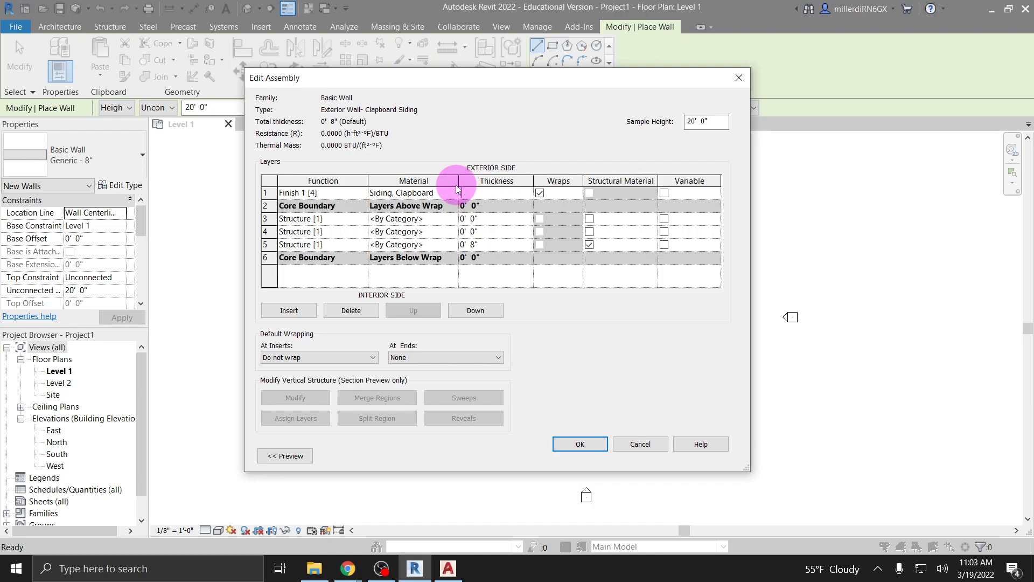
key("Tab")
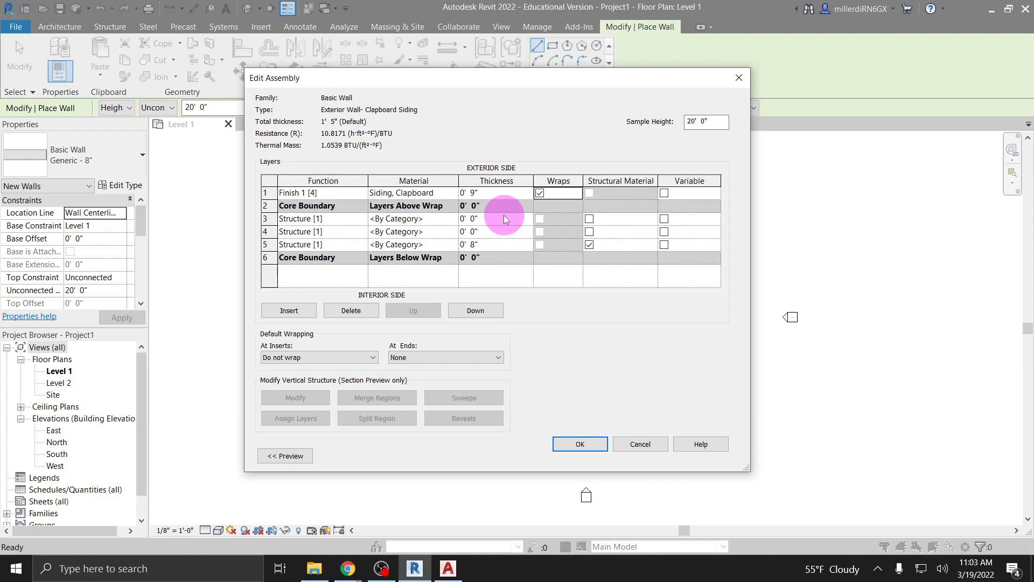
Set the clapboard siding layer's thickness to 0' 0 3/4".
left_click(482, 193)
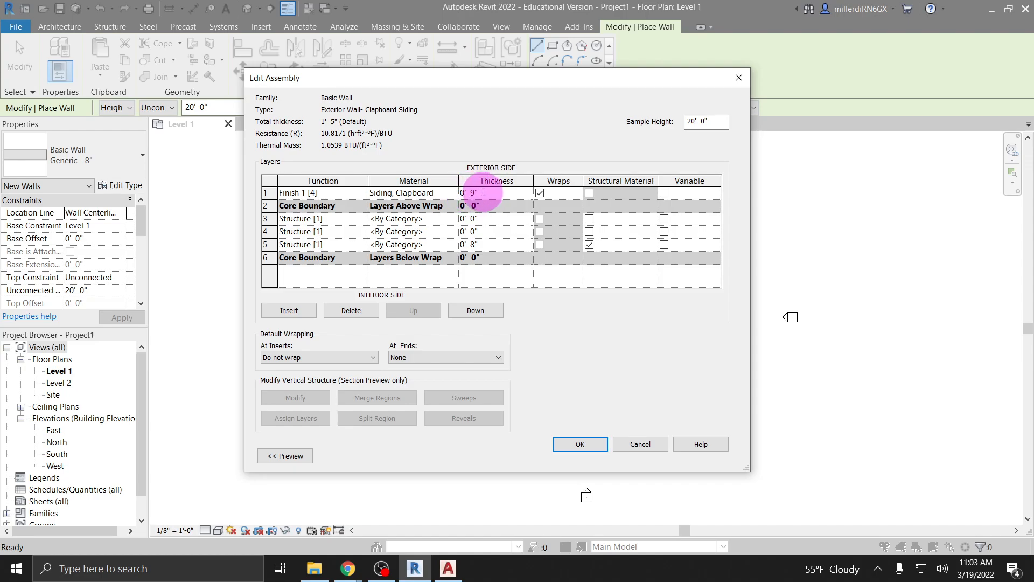
left_click_drag(497, 192, 565, 275)
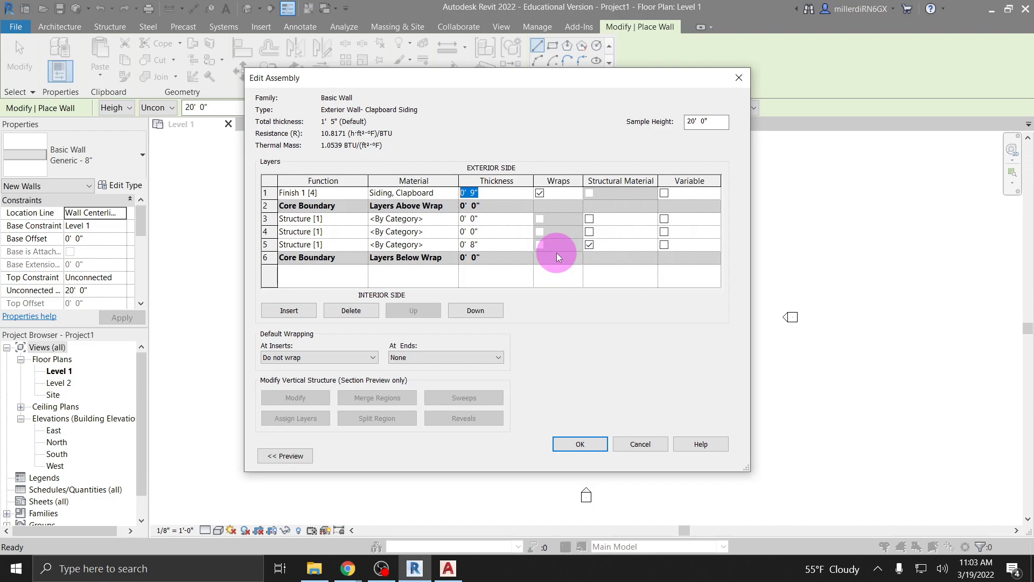
type("0 3/4")
key("Tab")
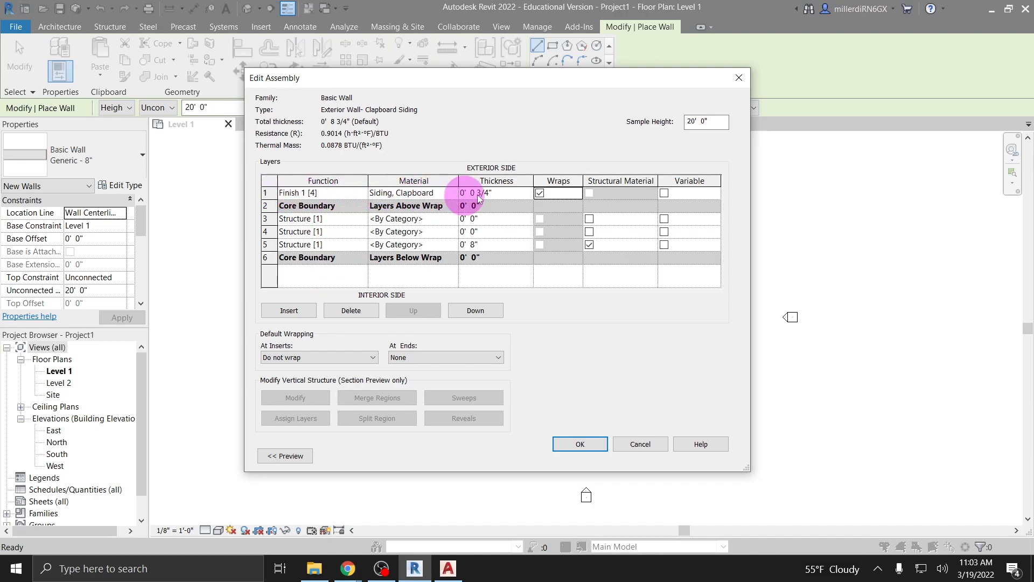
Move the first Structure [1] layer above the exterior core boundary, directly below the siding finish layer.
left_click(294, 224)
left_click(314, 218)
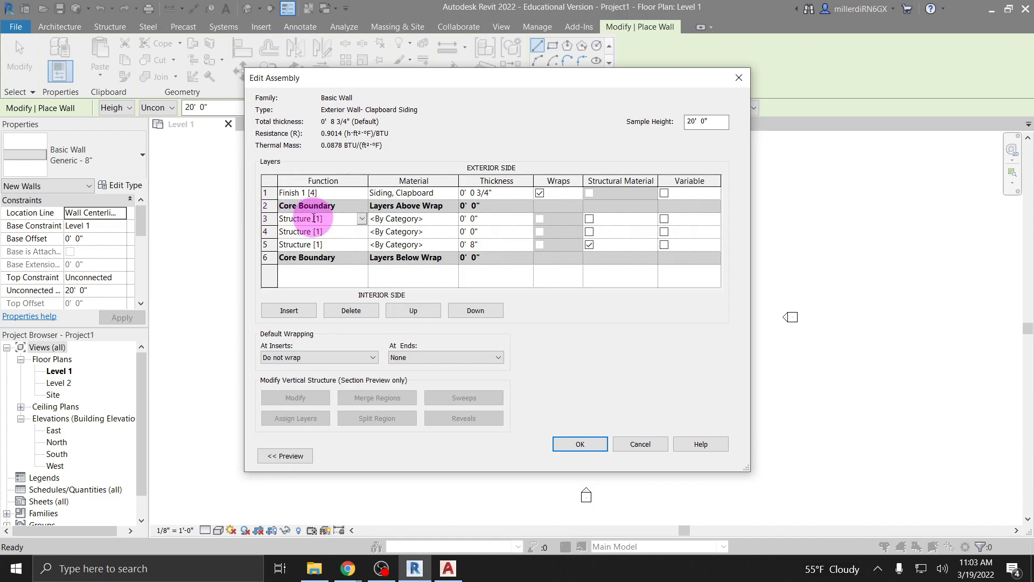
left_click(400, 311)
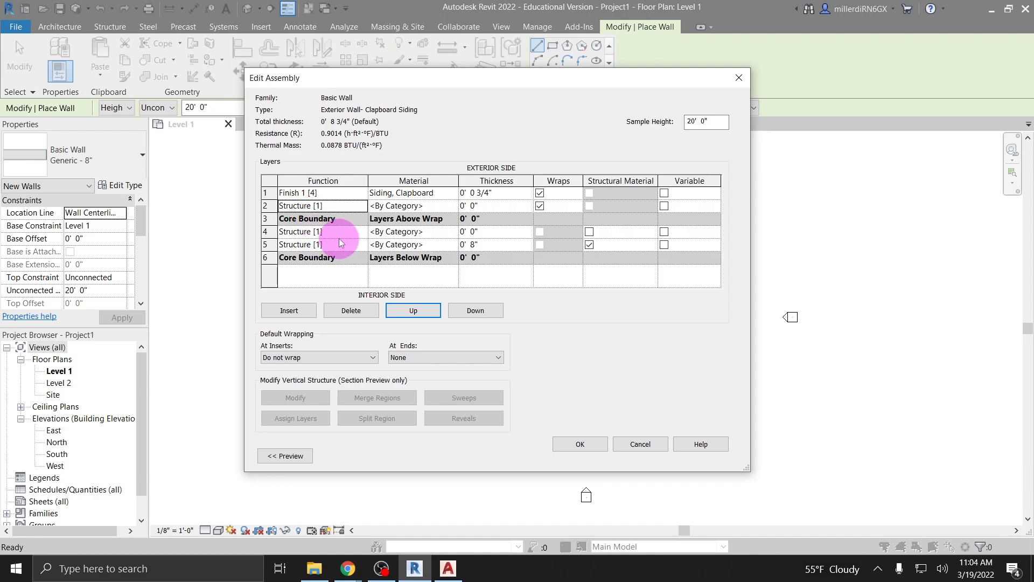
Change the function of the layer below the siding finish to Substrate [2].
left_click(350, 208)
left_click(348, 207)
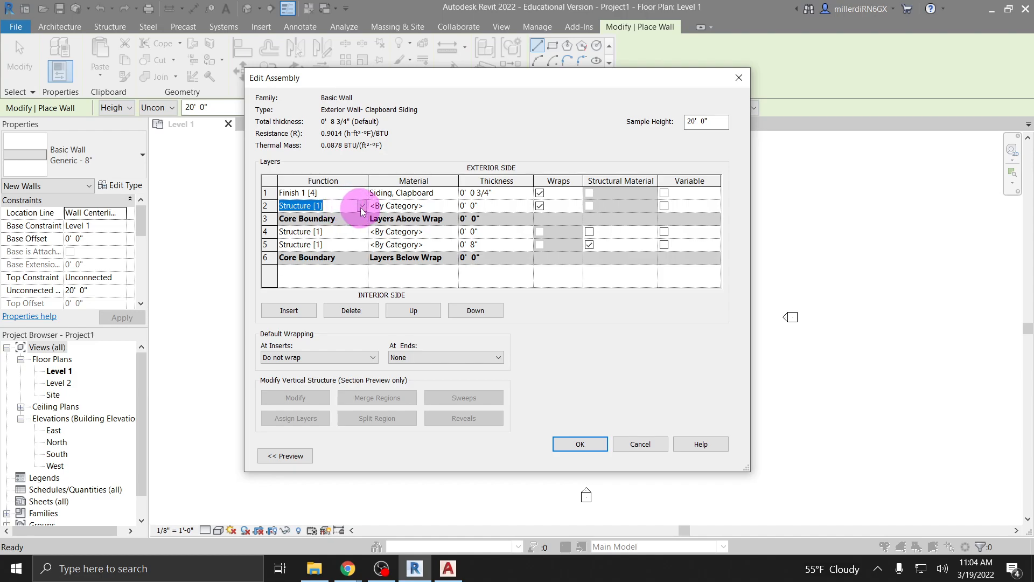
left_click(361, 206)
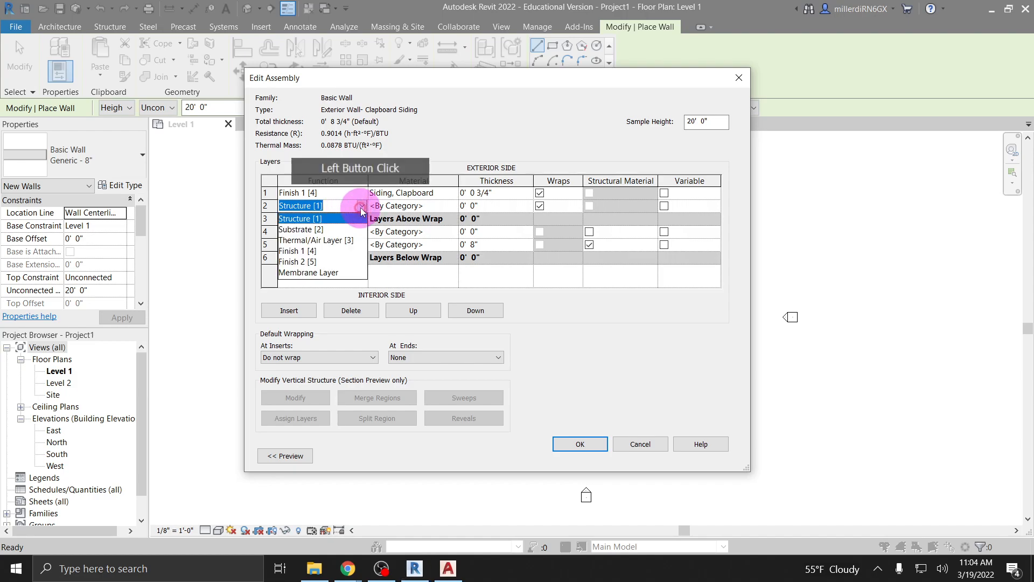
left_click(299, 231)
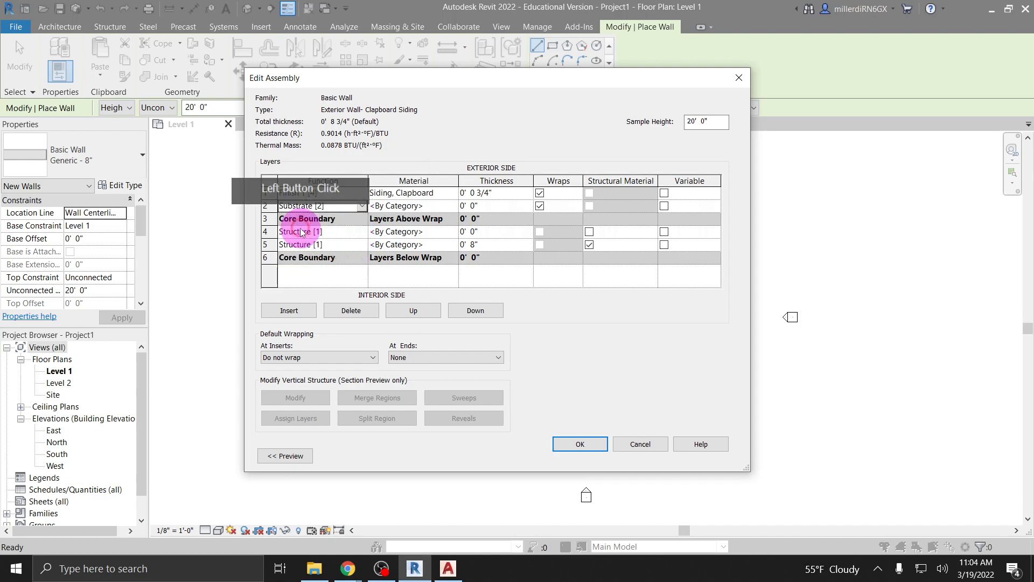
Search the materials for plywood and select Plywood, Sheathing for the Substrate [2] layer.
left_click(408, 207)
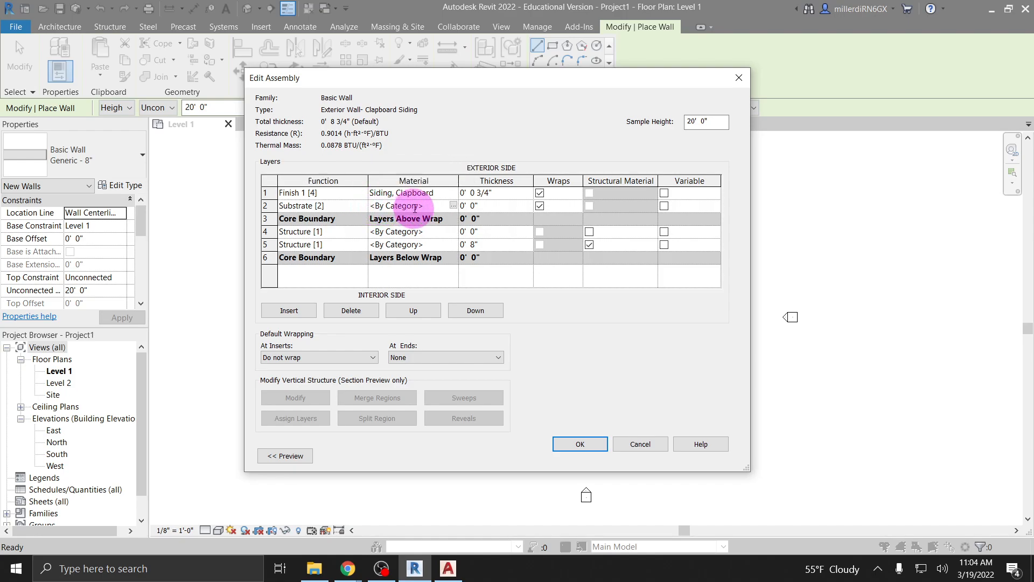
left_click(454, 206)
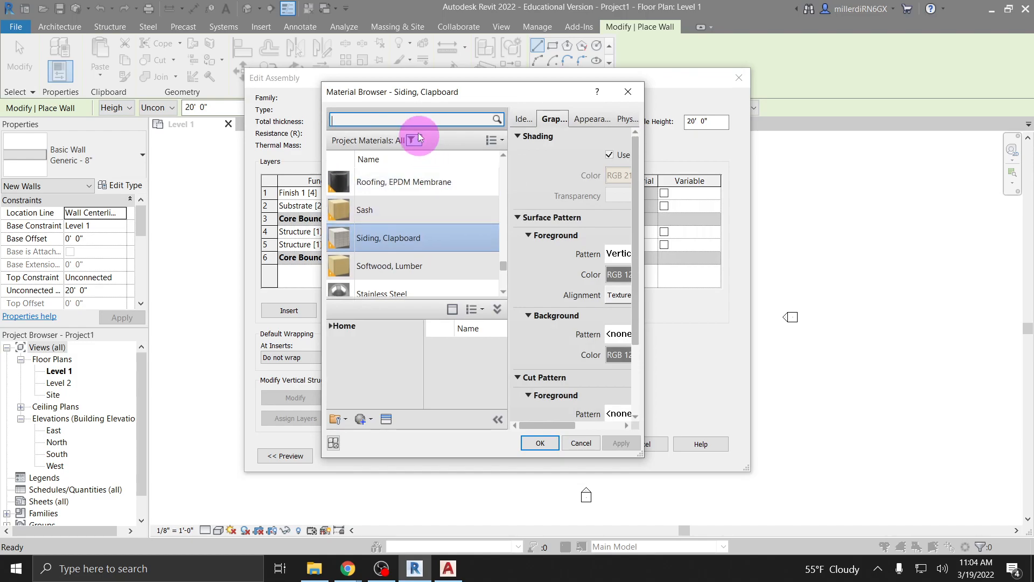
type("p")
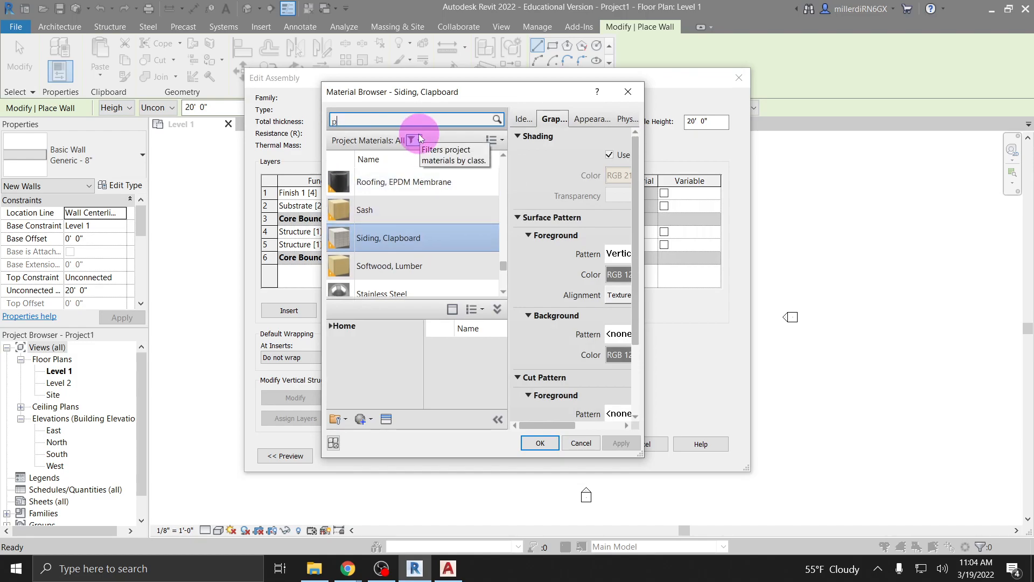
type("lywood")
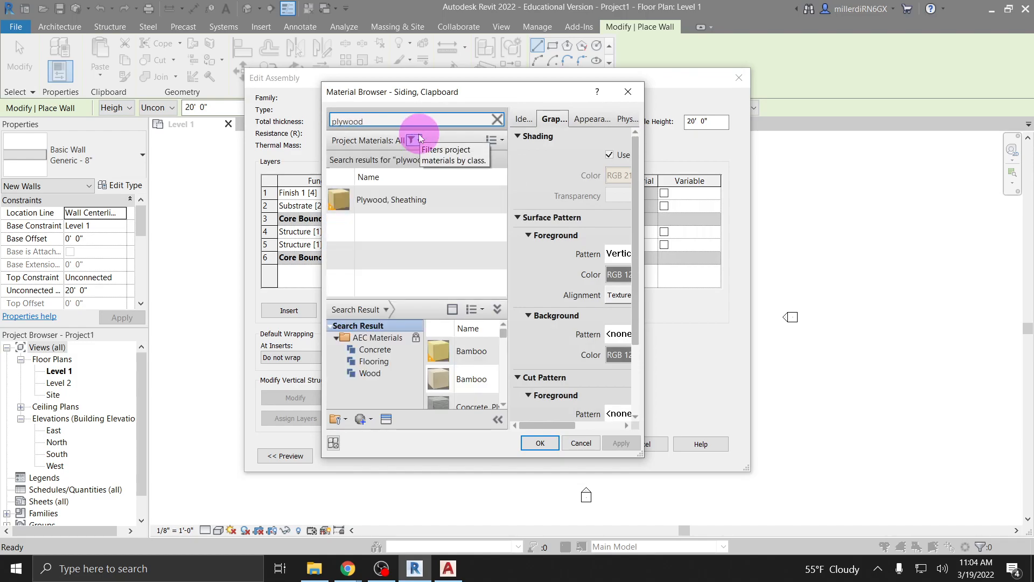
left_click(418, 201)
left_click(680, 220)
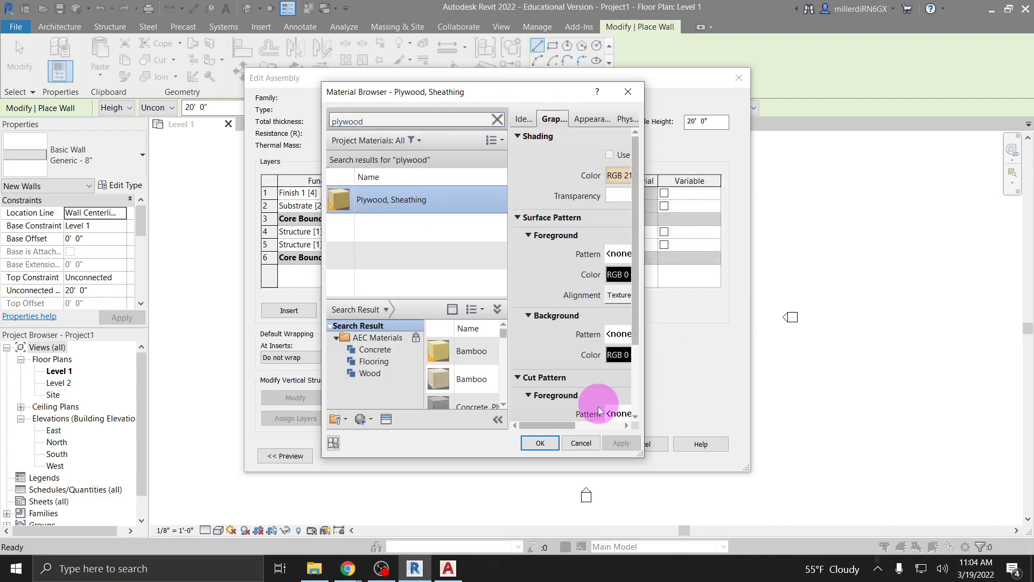
Set the cut pattern foreground of the Plywood, Sheathing material to the Plywood drafting pattern.
left_click_drag(644, 405, 791, 400)
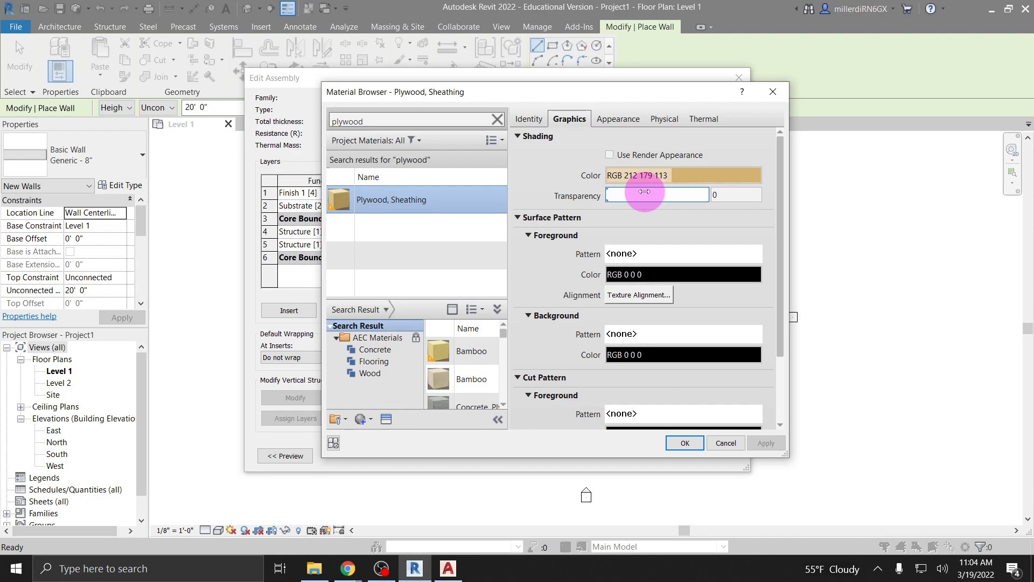
scroll(609, 284, "down", 2)
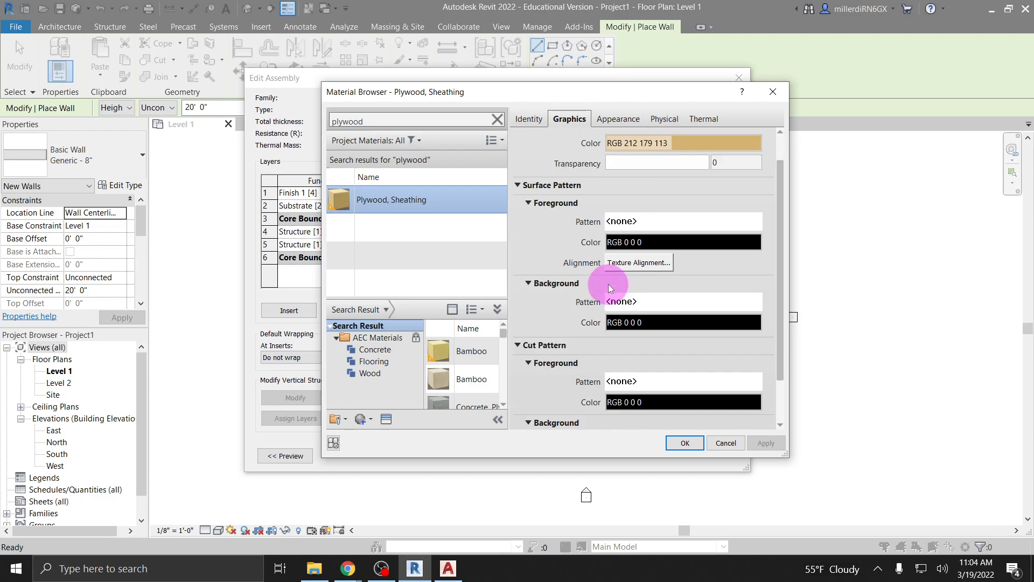
scroll(616, 305, "down", 1)
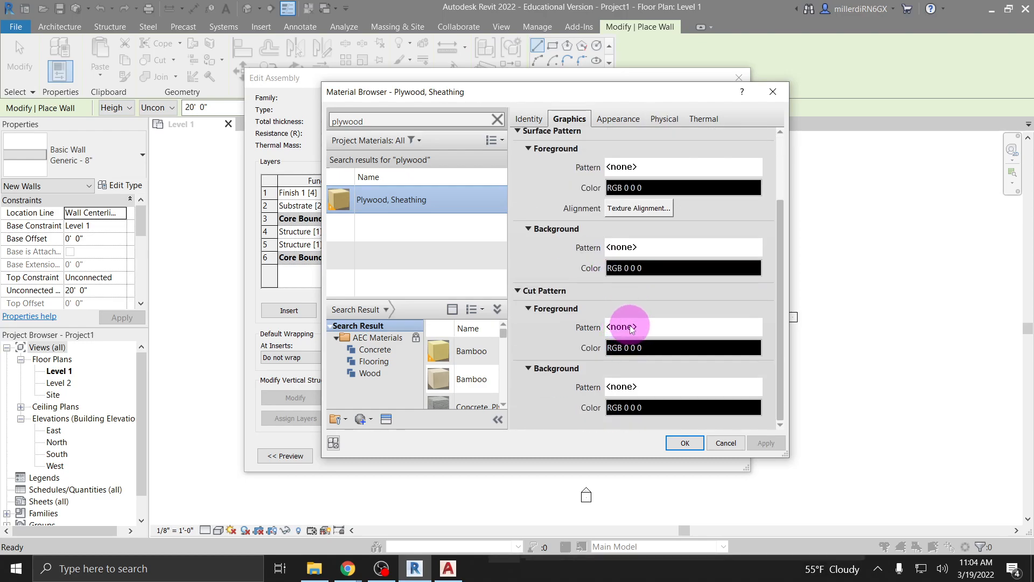
left_click(631, 326)
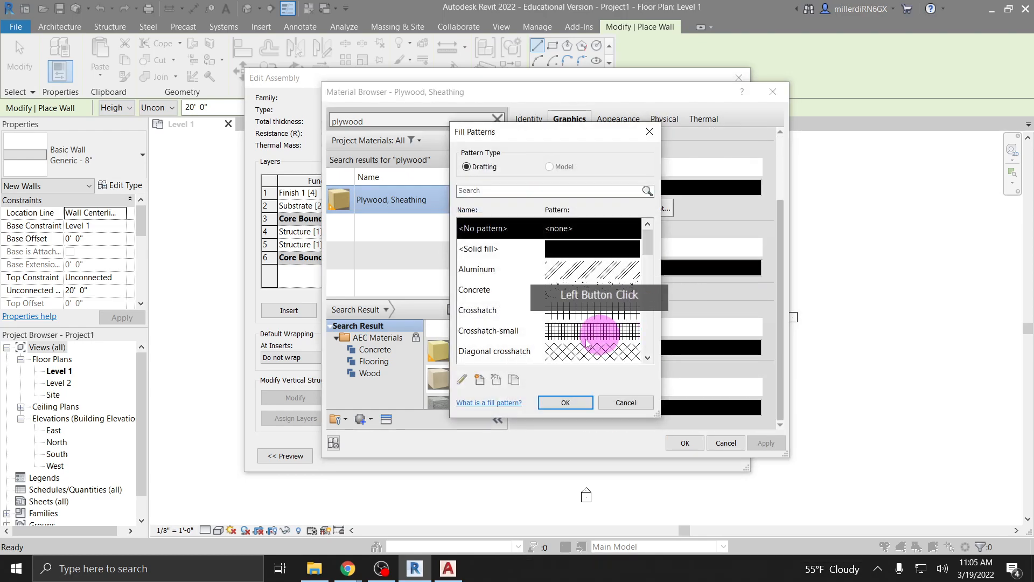
scroll(525, 313, "down", 6)
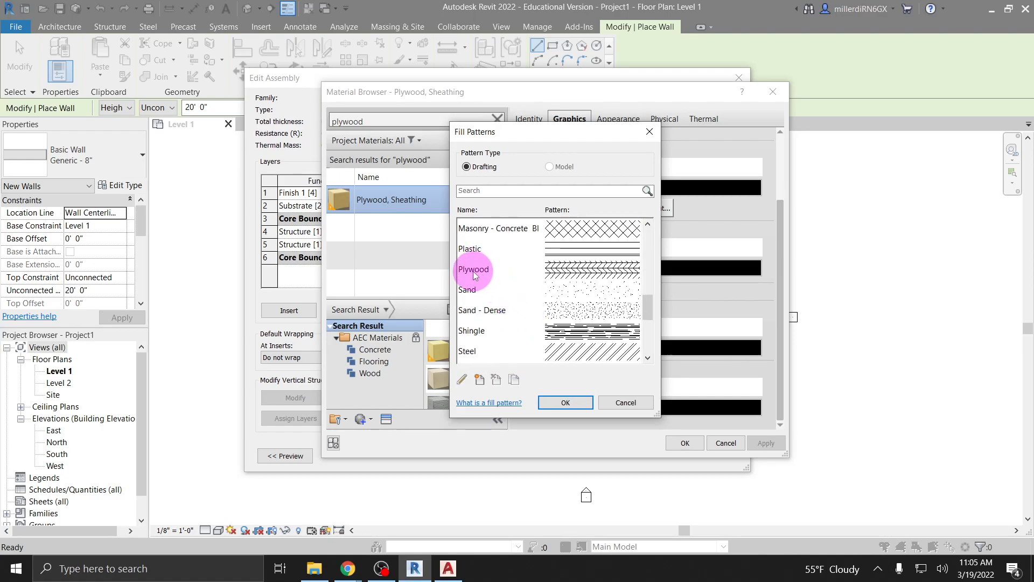
left_click(573, 276)
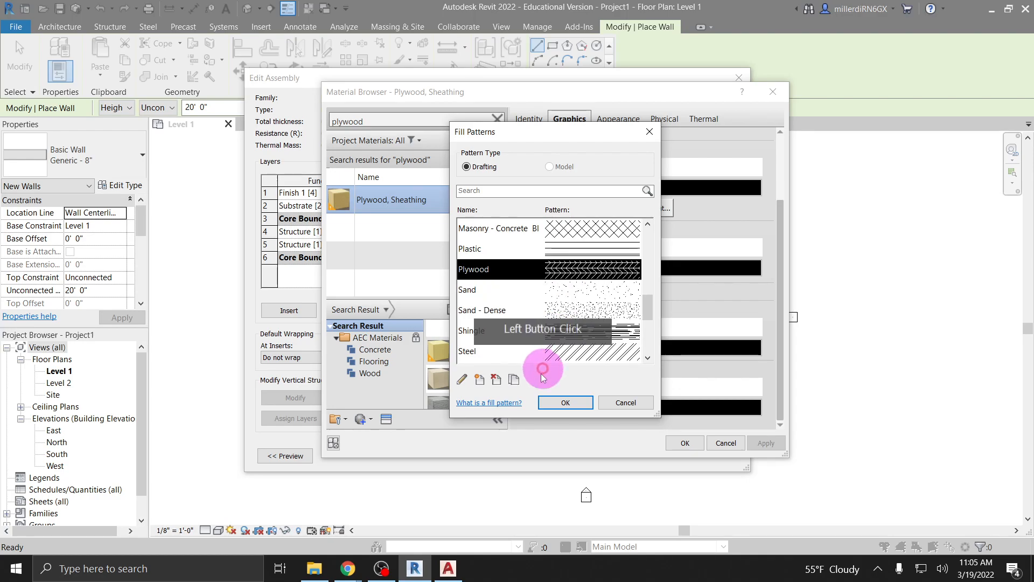
left_click(564, 402)
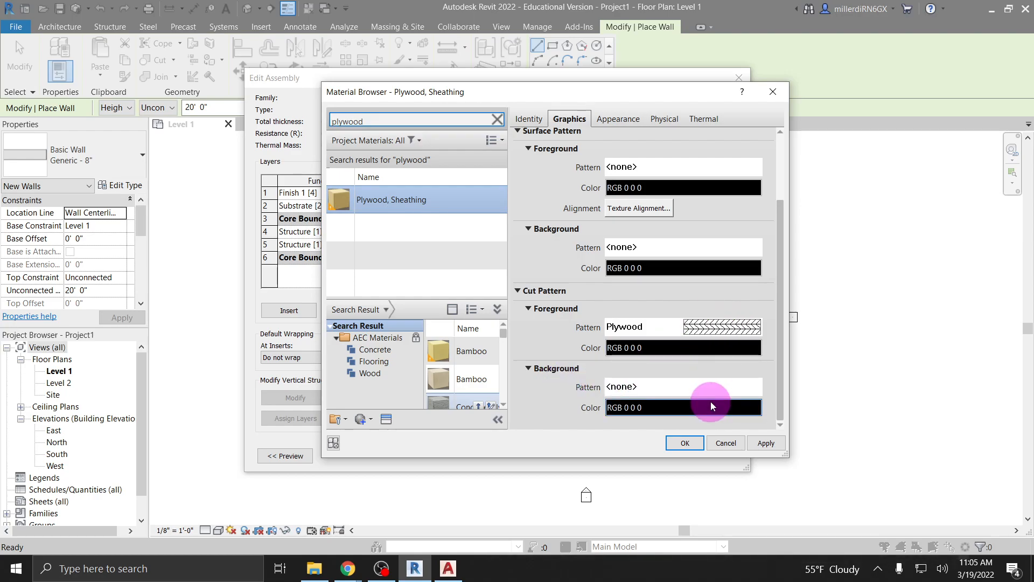
Set the color of the plywood's foreground cut pattern to gray, RGB 128-128-128.
left_click(651, 348)
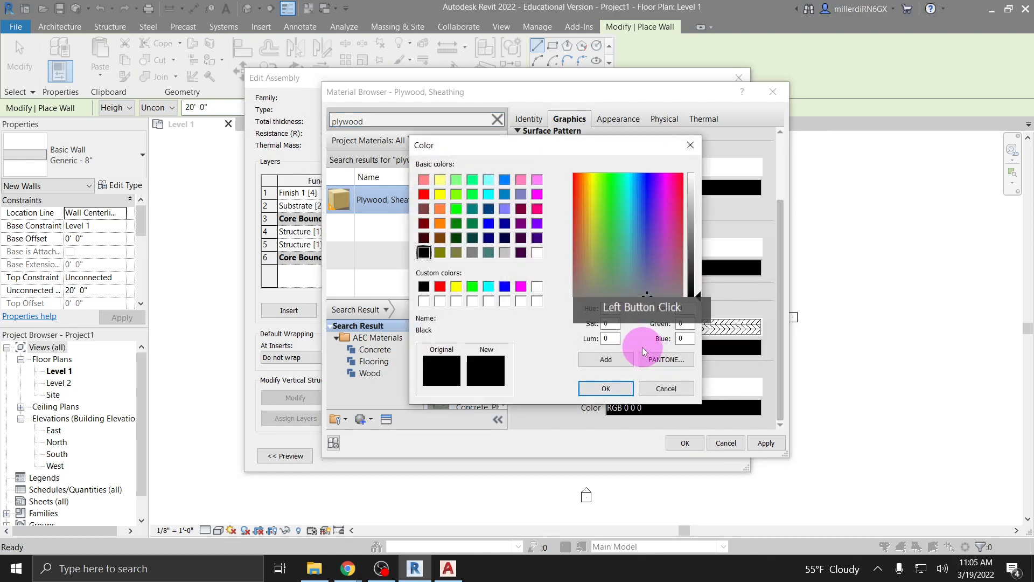
left_click(473, 253)
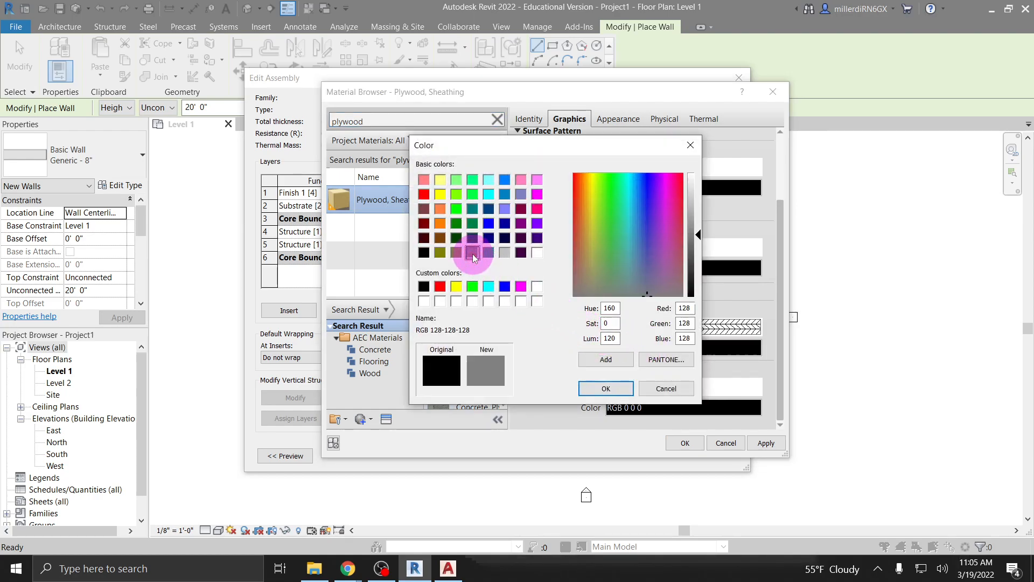
left_click(603, 389)
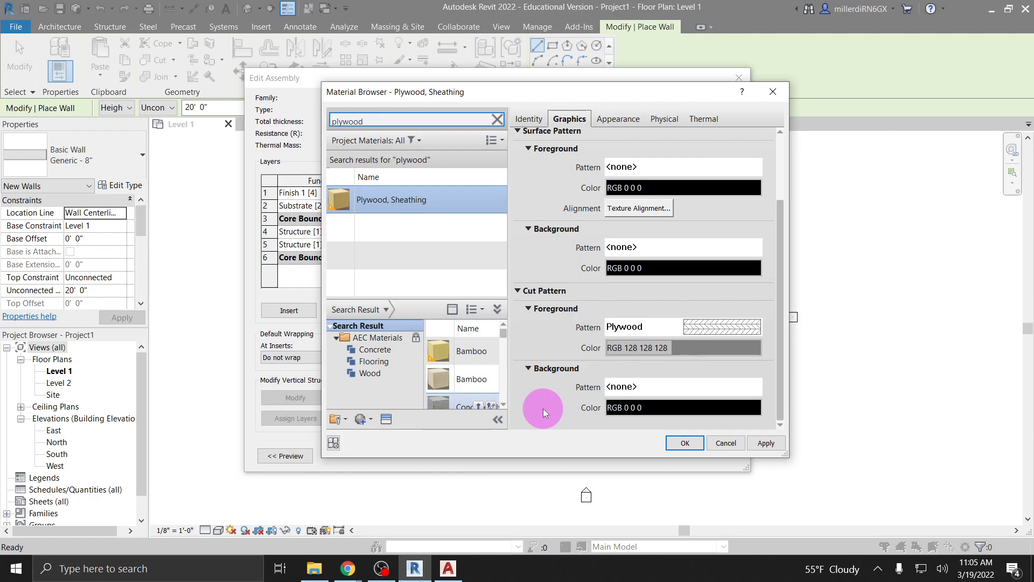
Review the plywood's appearance and physical properties, and accept the material for the Substrate [2] layer.
left_click(619, 119)
left_click(756, 139)
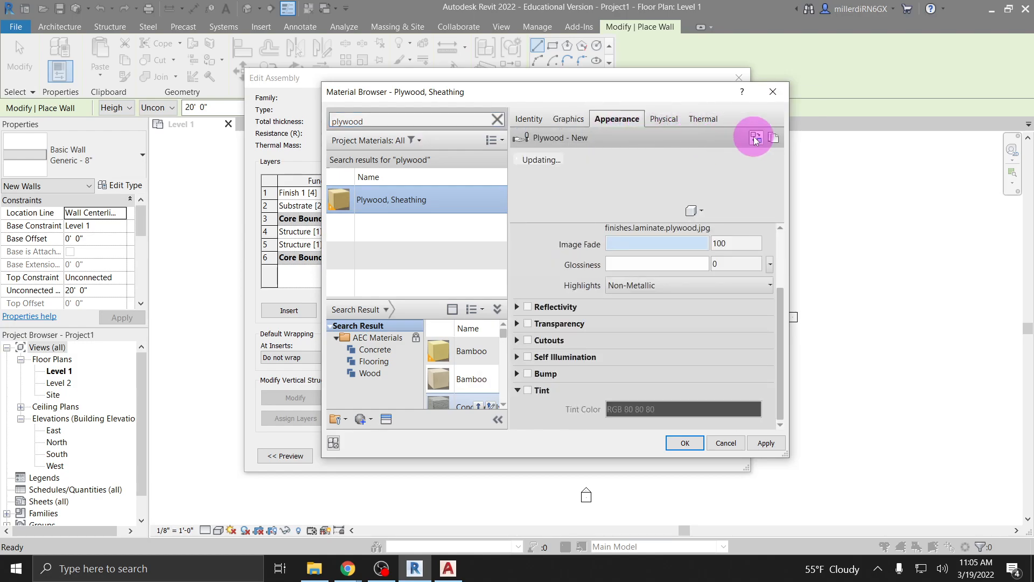
left_click(675, 120)
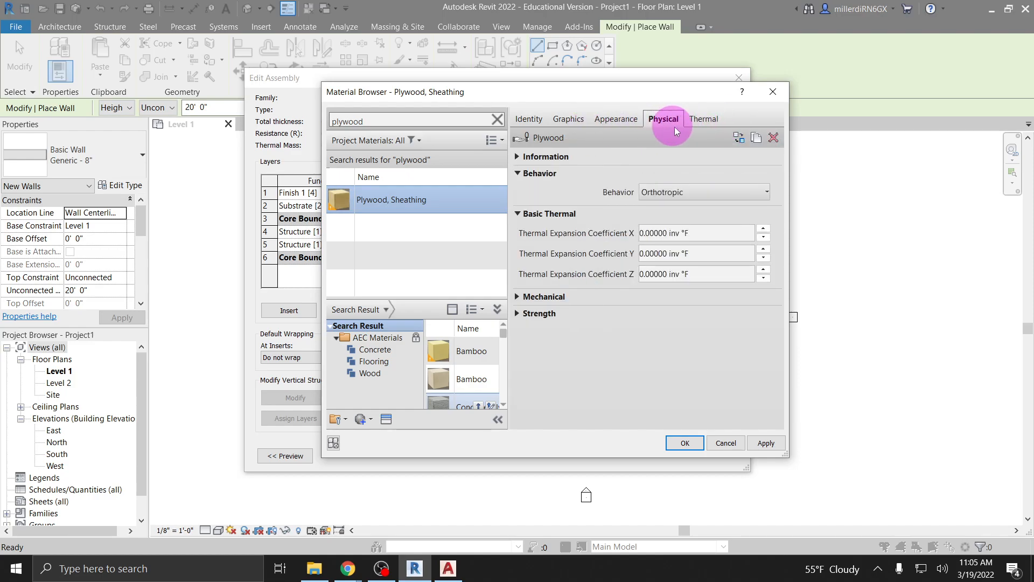
left_click(568, 120)
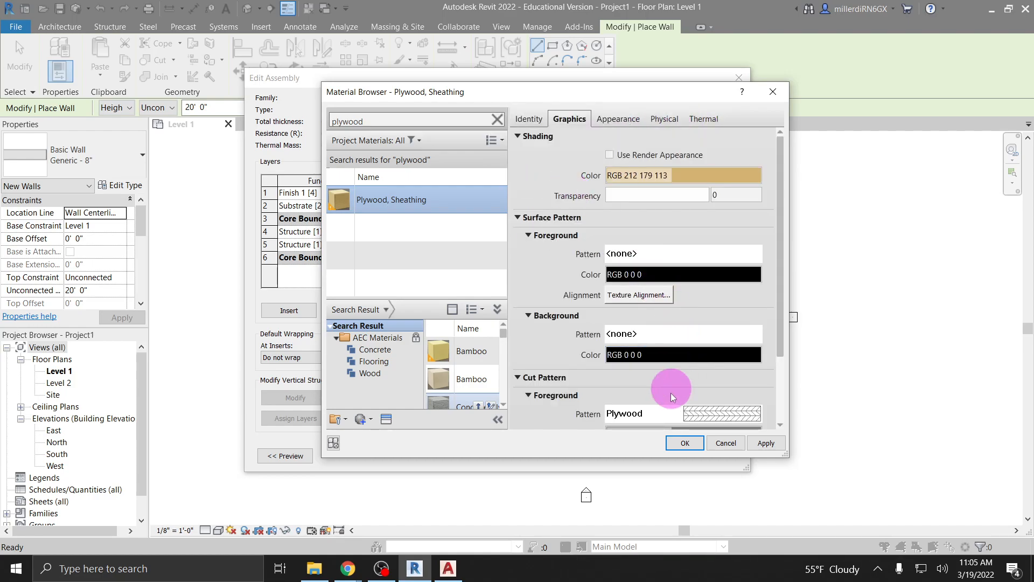
left_click(684, 447)
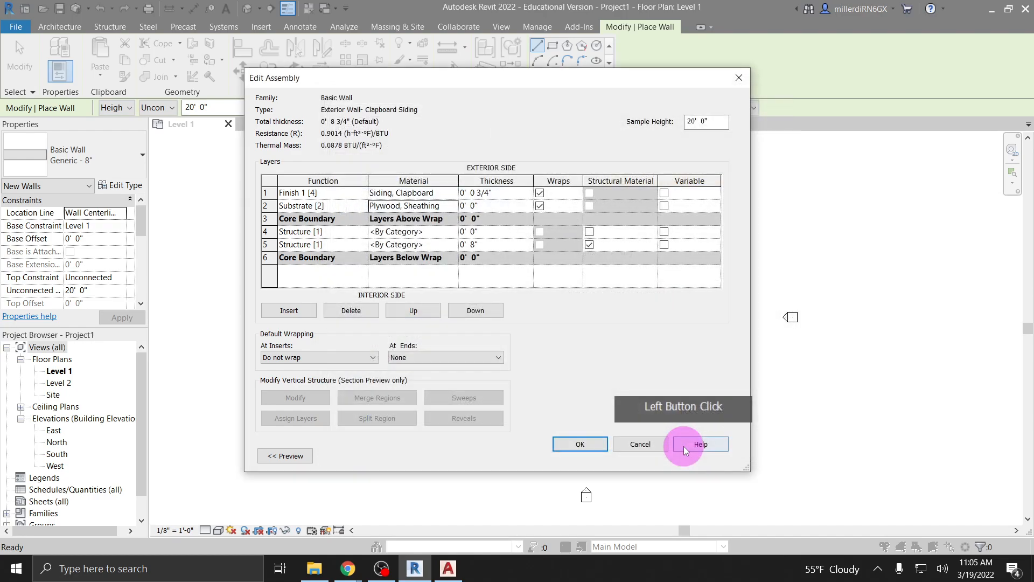
Set the thickness of the Plywood, Sheathing substrate layer to 0' 0 1/2".
left_click(475, 208)
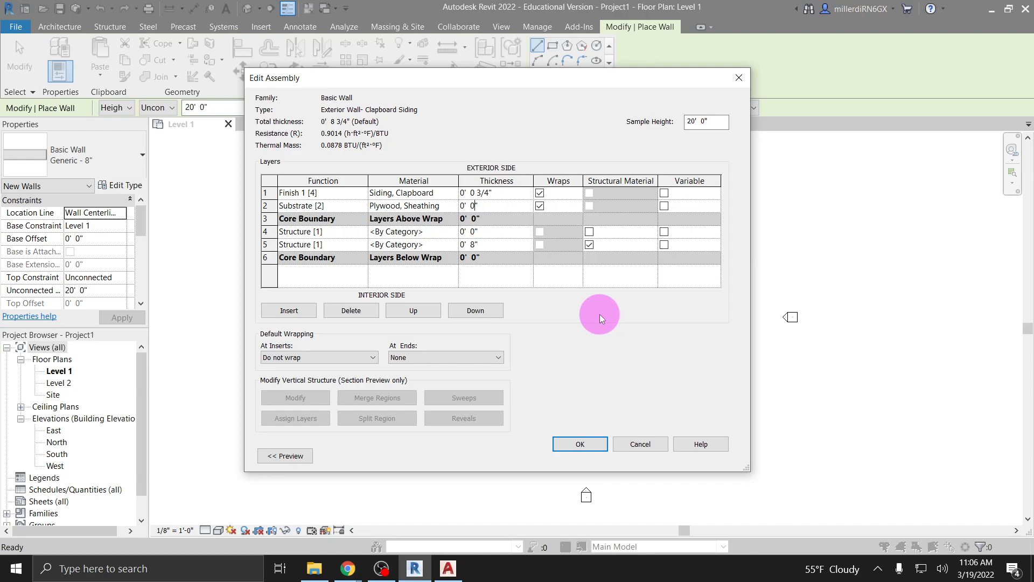
key("BackSpace")
type("1/2")
left_click(482, 229)
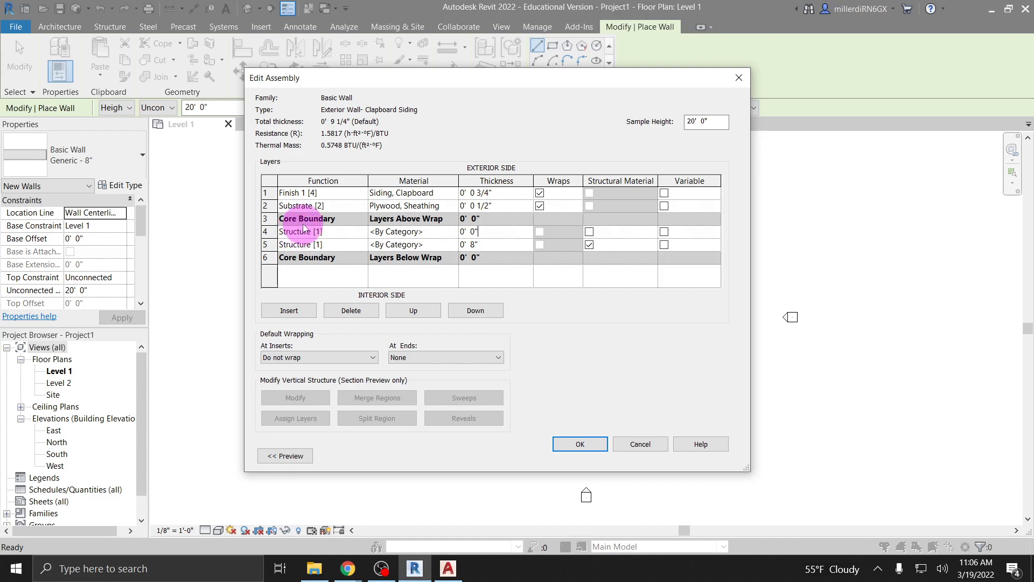
Search the materials for softwood and assign Softwood, Lumber to the first Structure [1] layer inside the core.
left_click(384, 235)
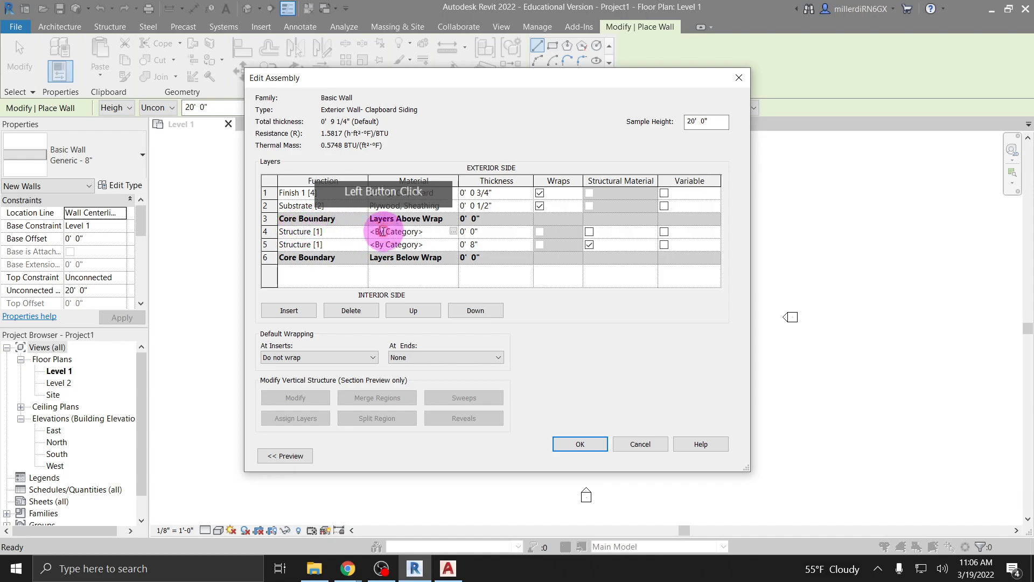
left_click(454, 232)
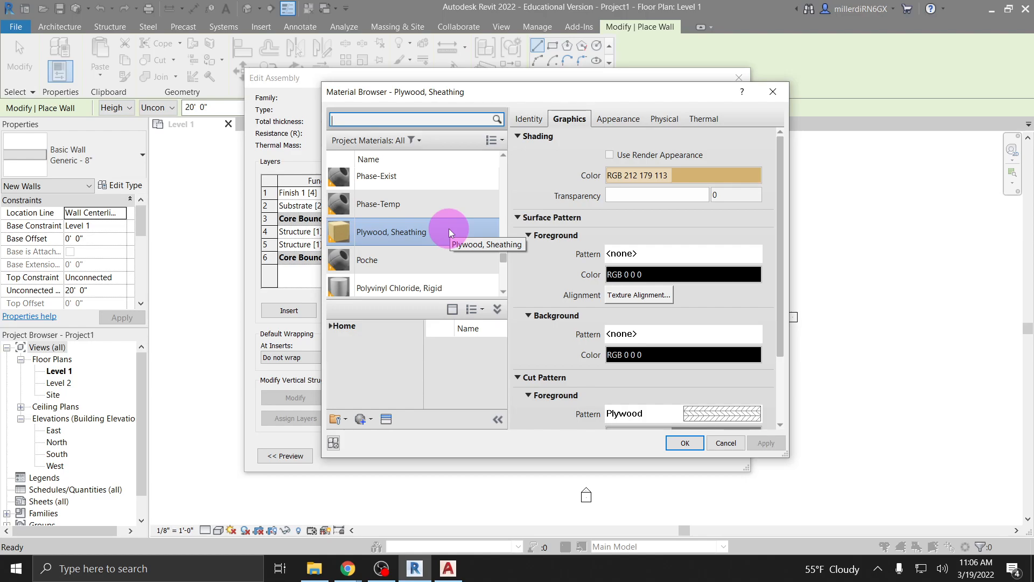
type("soft")
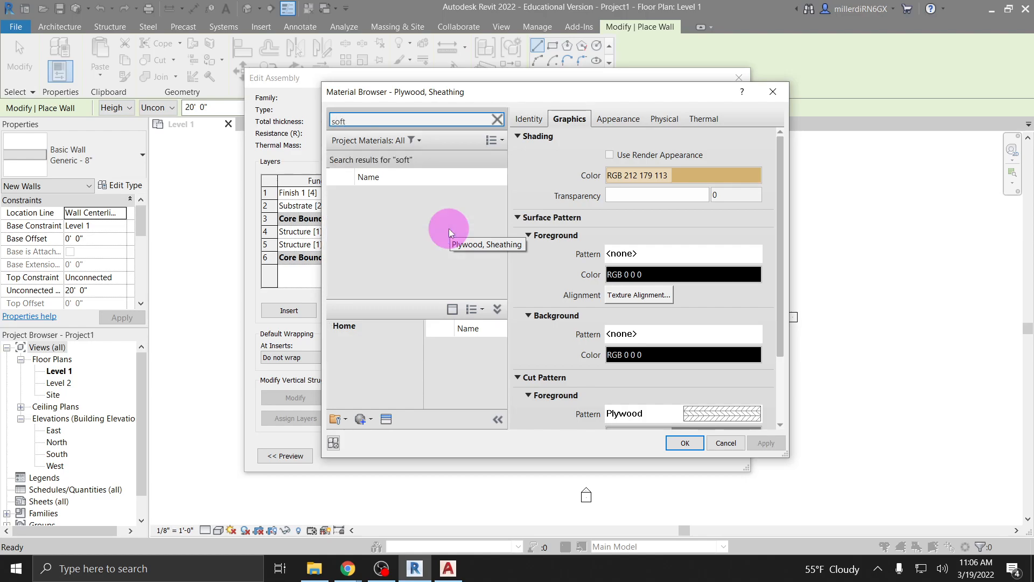
type("wood")
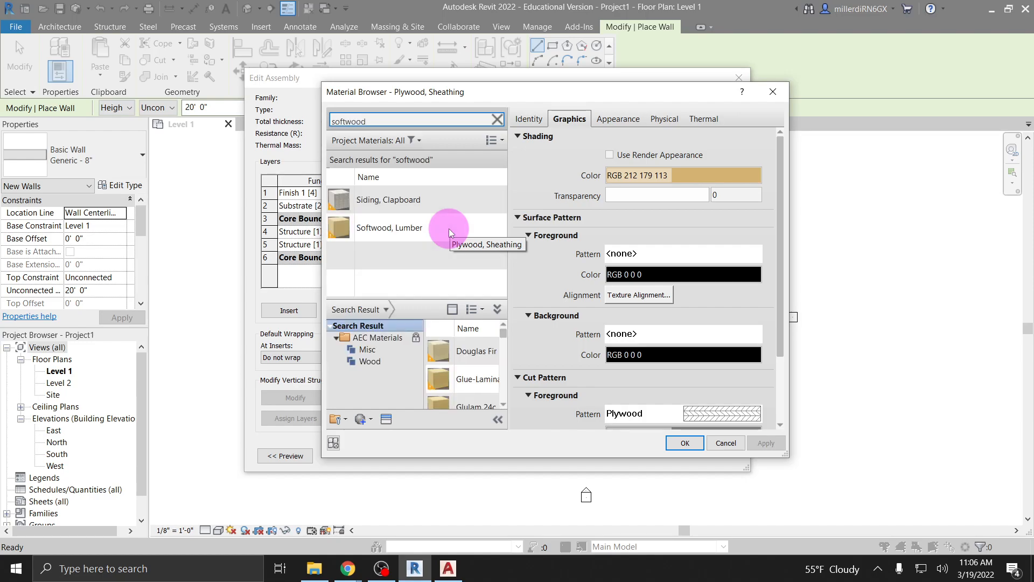
left_click(448, 228)
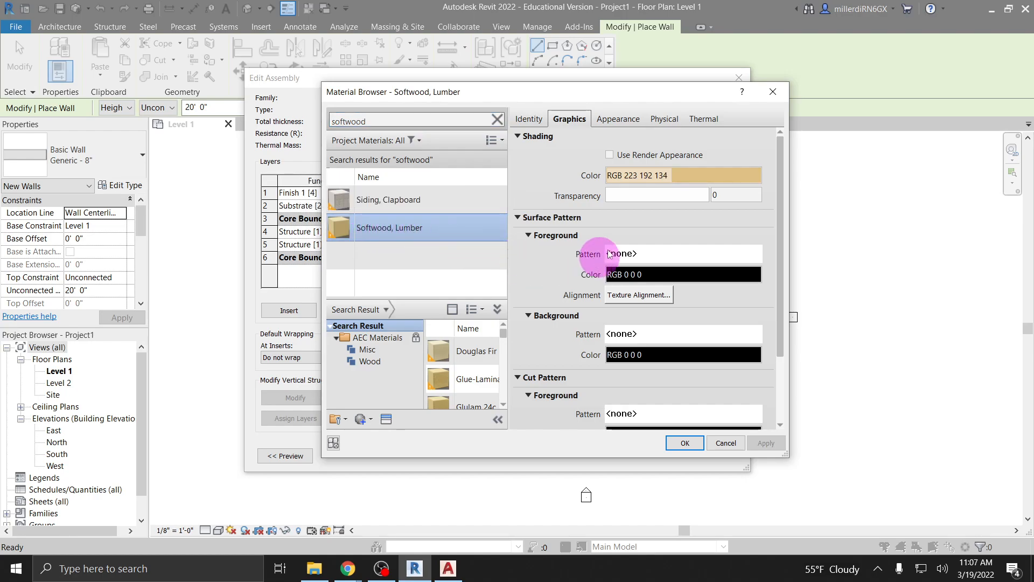
scroll(644, 258, "down", 3)
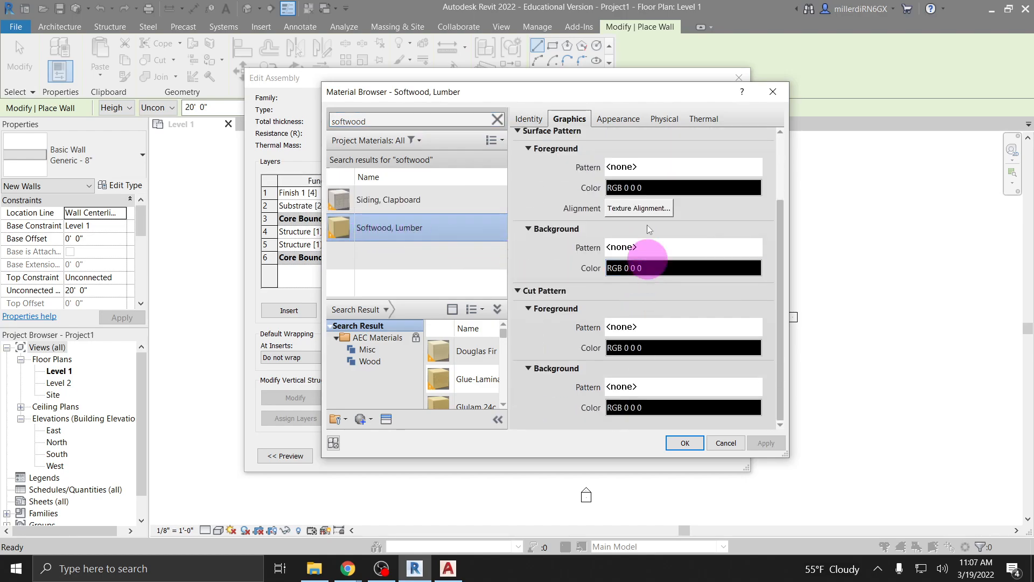
left_click(682, 446)
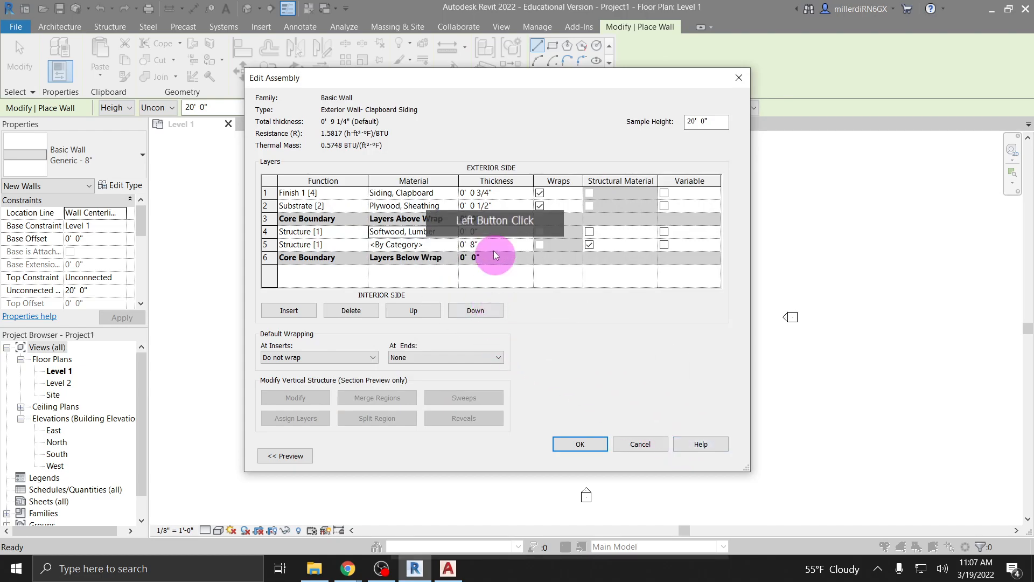
Set the thickness of the Softwood, Lumber structure layer to 0' 5 1/2".
left_click(474, 231)
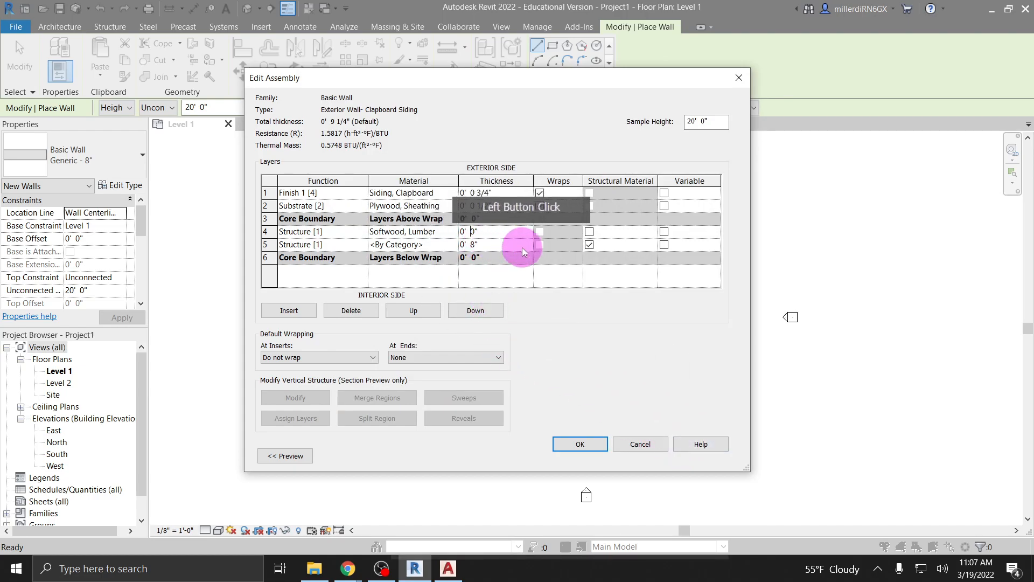
key("Delete")
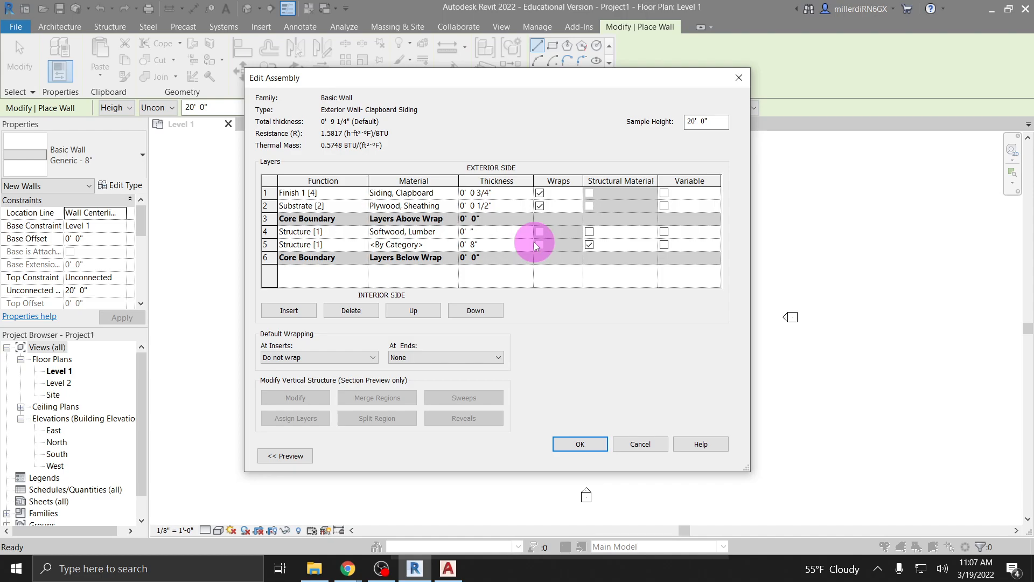
type("5 1/2")
key("Tab")
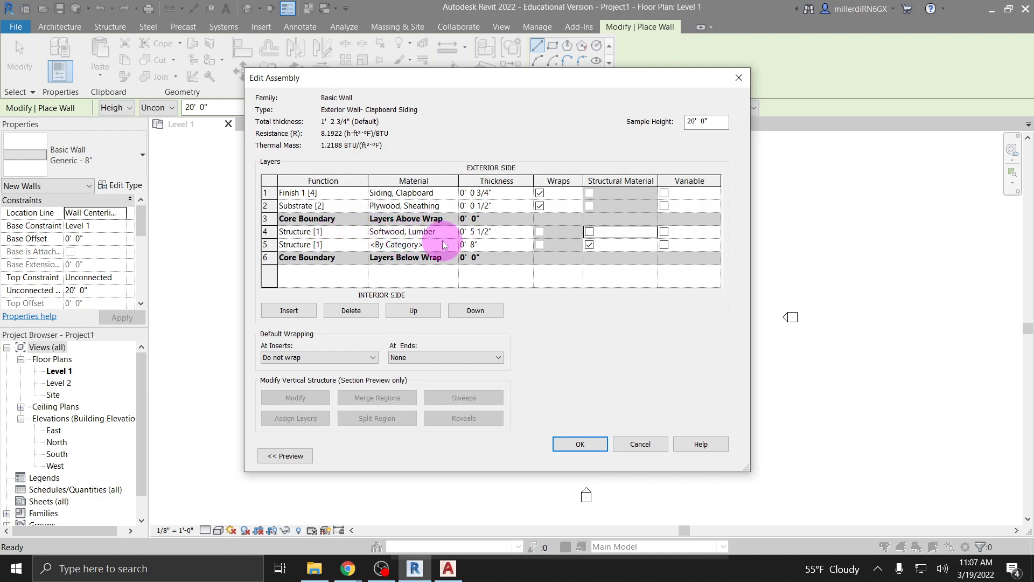
Move the remaining 8" Structure [1] layer below the interior core boundary and change its function to Finish 2 [5].
left_click(341, 244)
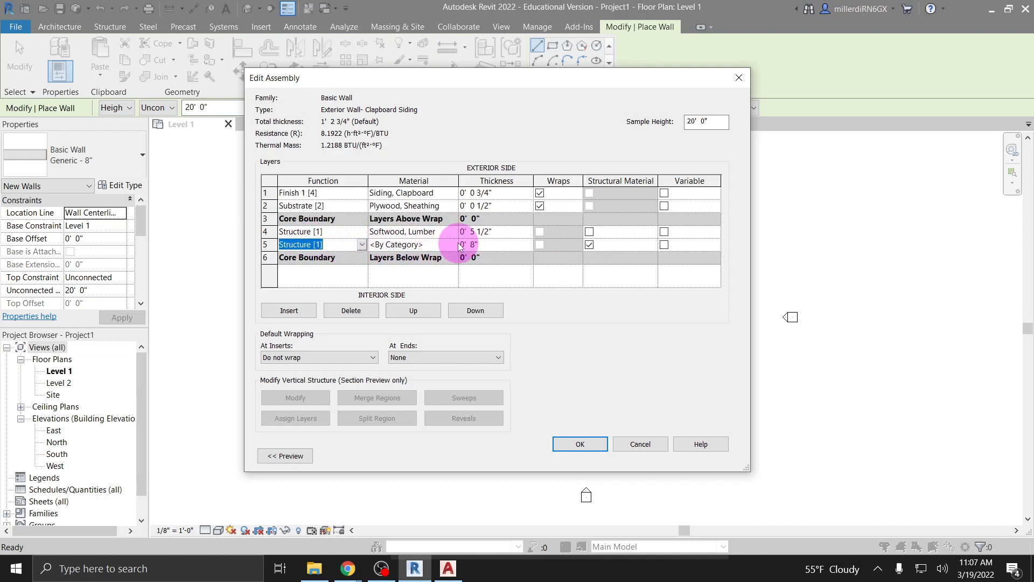
left_click(472, 313)
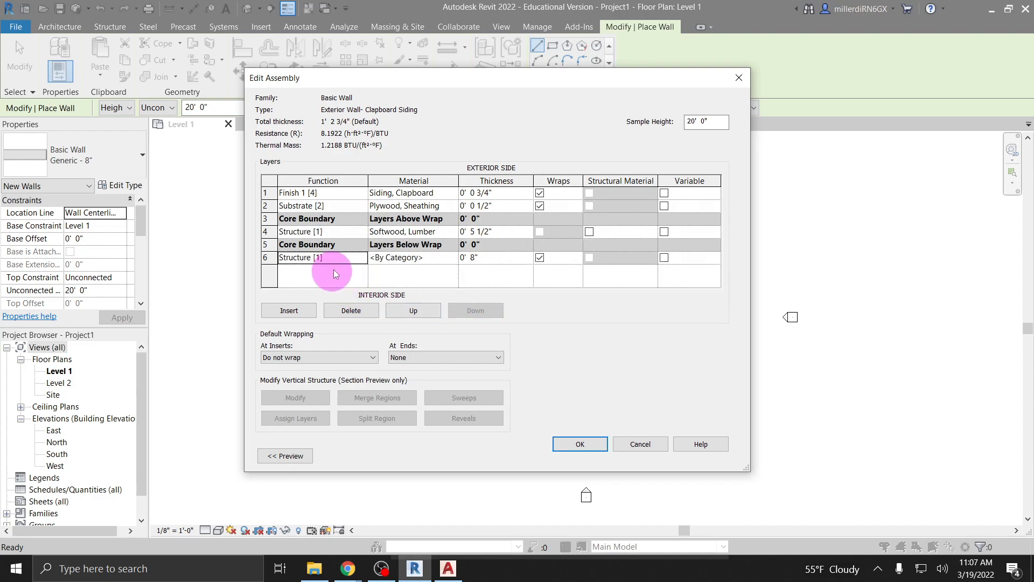
left_click(363, 257)
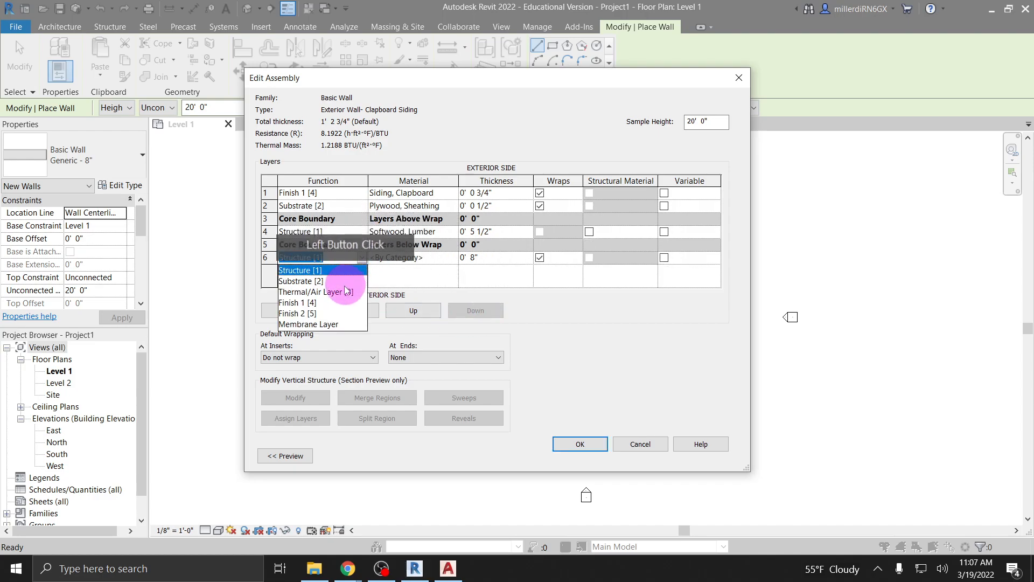
left_click(297, 314)
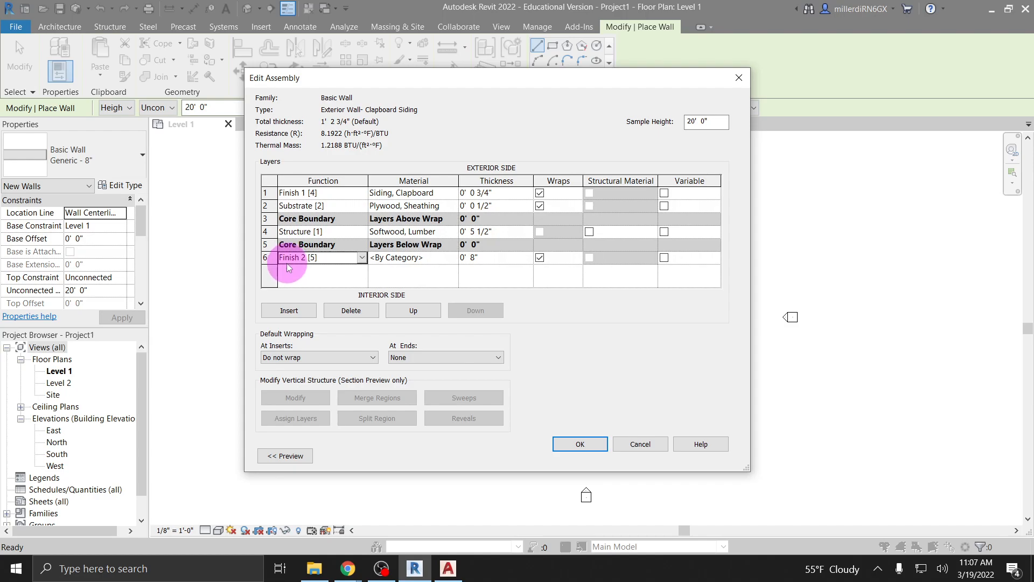
Search the materials for "gyps", select Gypsum Wall Board for the Finish 2 [5] layer, and enable Use Render Appearance for its shading.
left_click(382, 258)
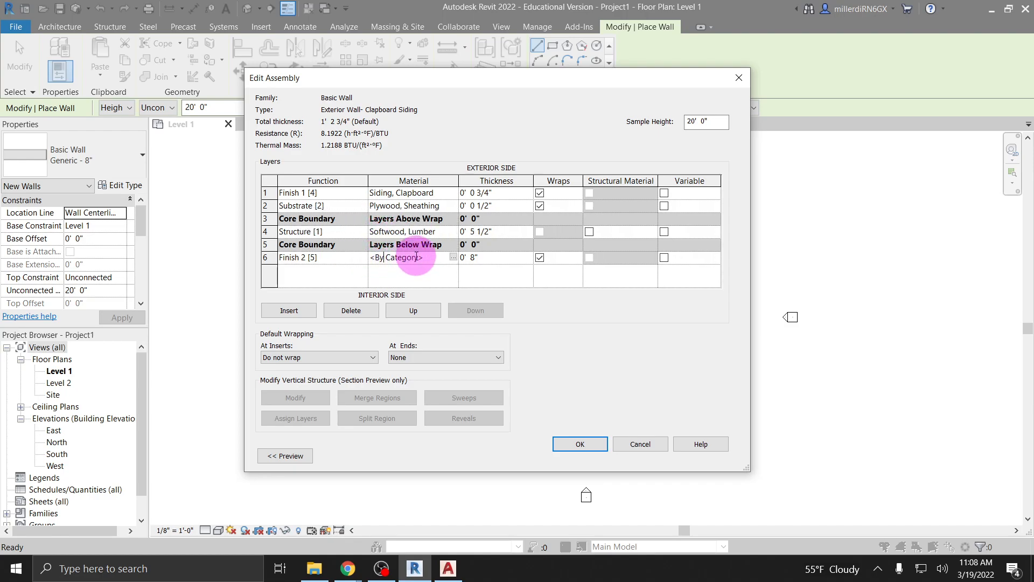
left_click(454, 258)
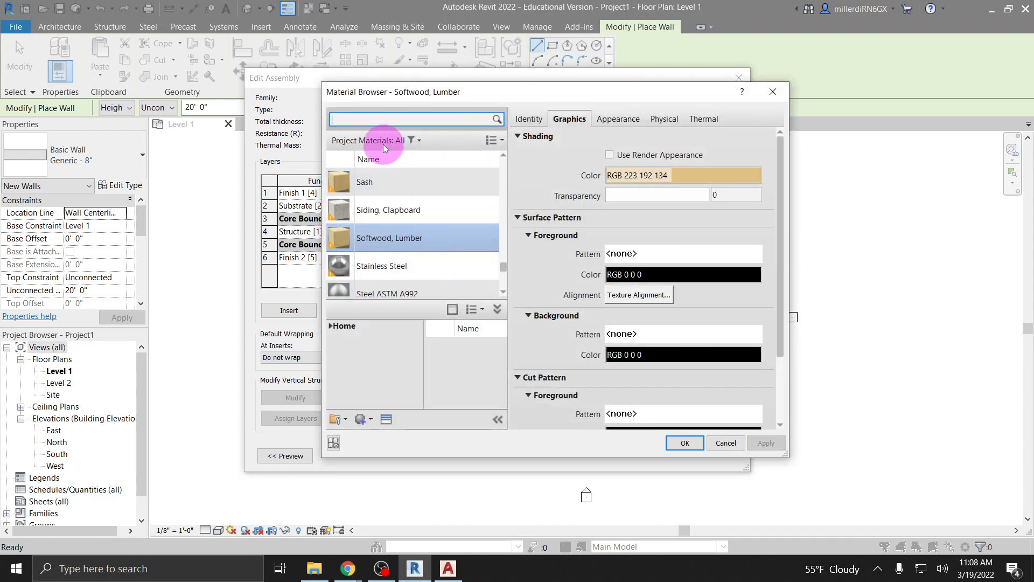
type("gyps")
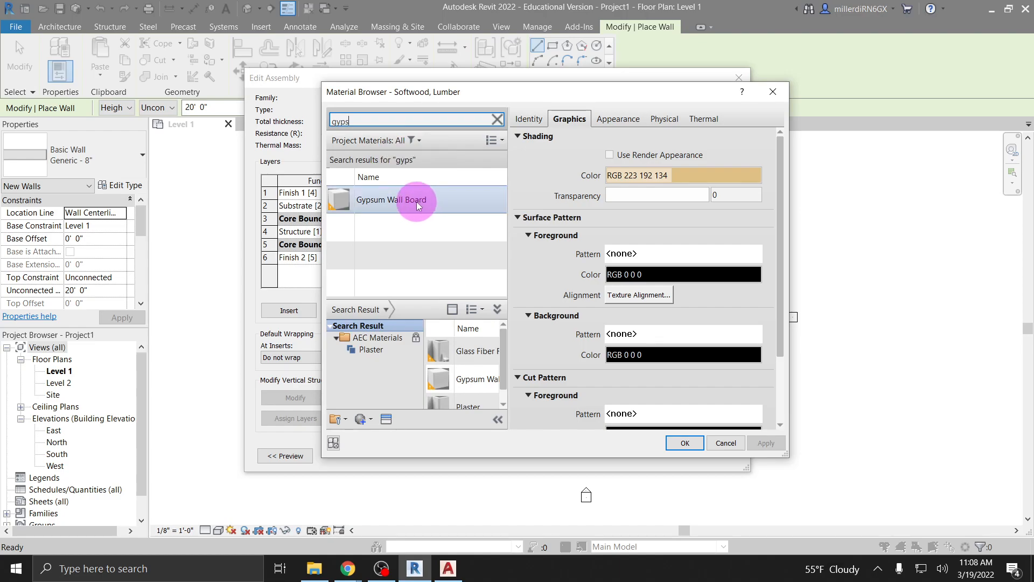
left_click(413, 205)
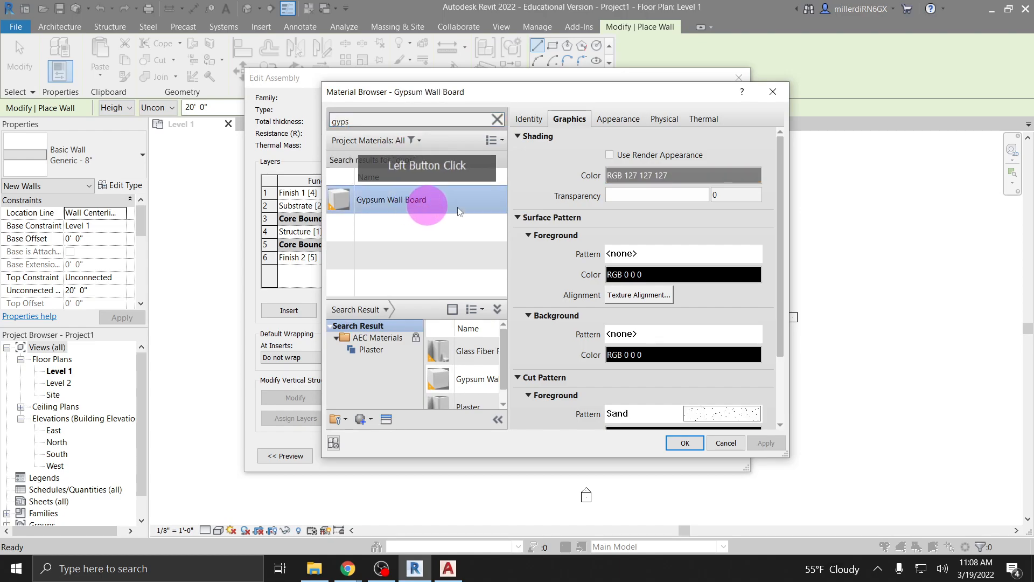
left_click(610, 155)
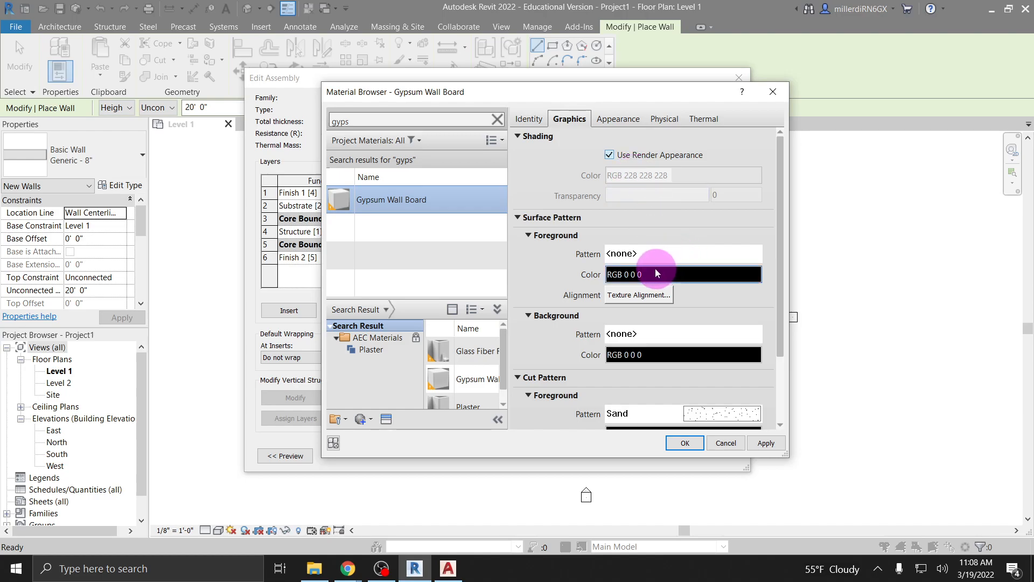
Set the foreground cut pattern color of Gypsum Wall Board to RGB 128 128 128, check its appearance settings, and accept the material.
scroll(682, 380, "down", 1)
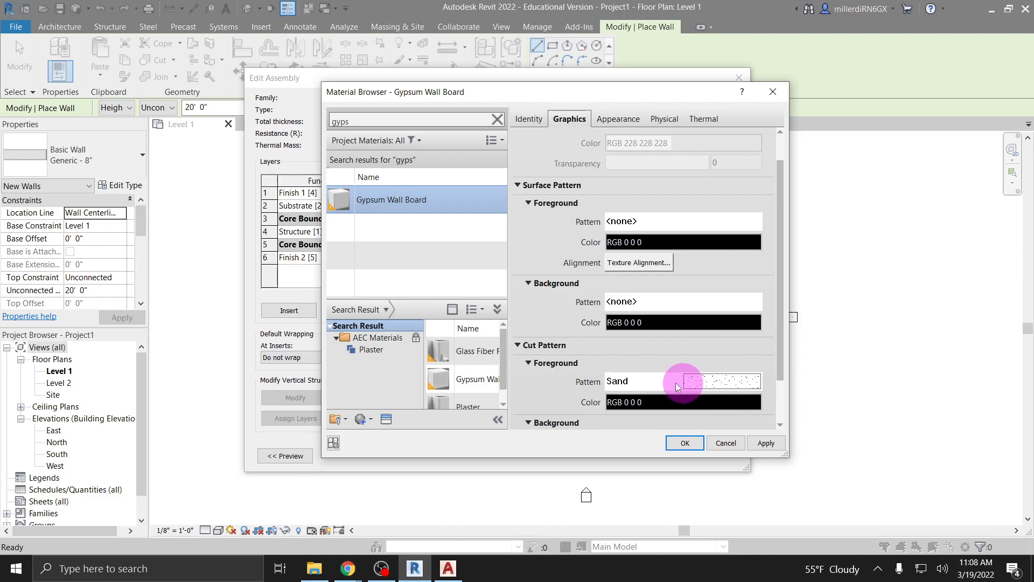
scroll(702, 385, "down", 1)
left_click(619, 371)
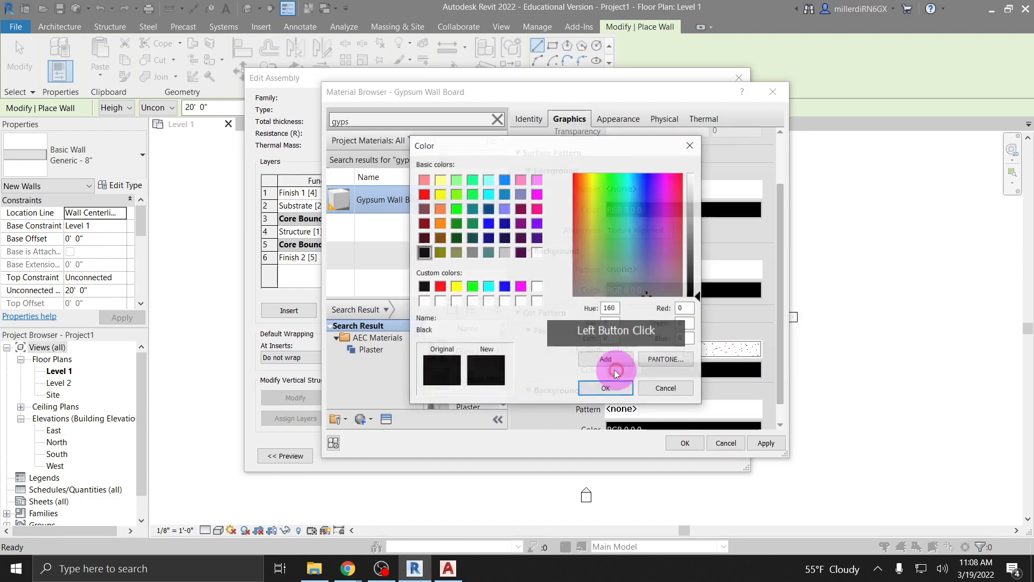
left_click(472, 252)
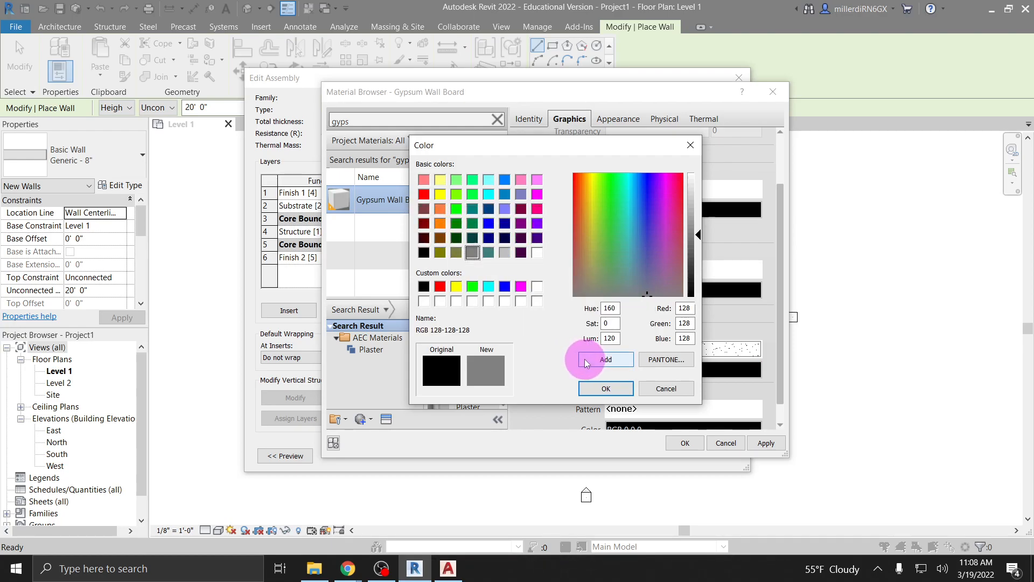
left_click(505, 286)
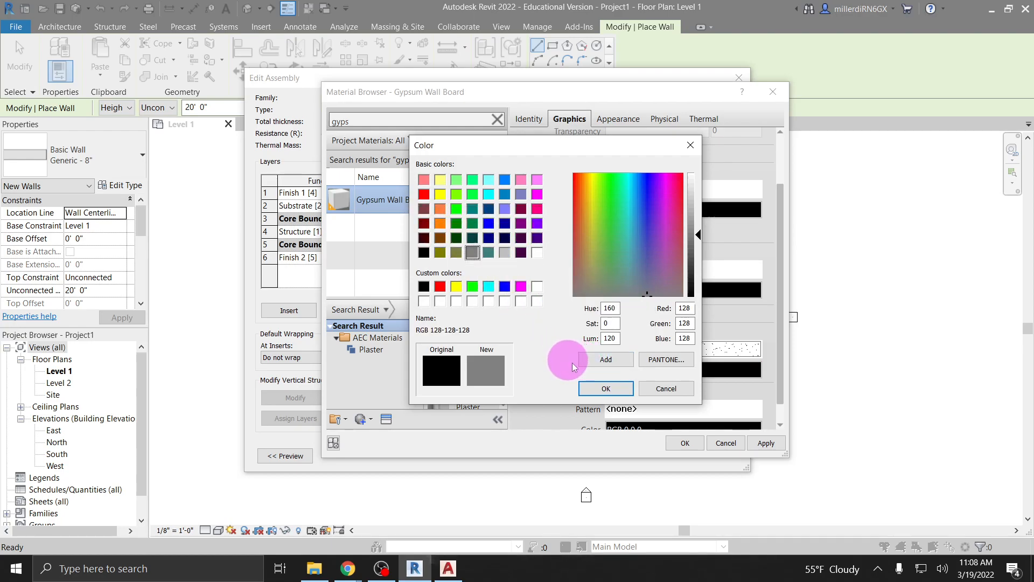
left_click(611, 392)
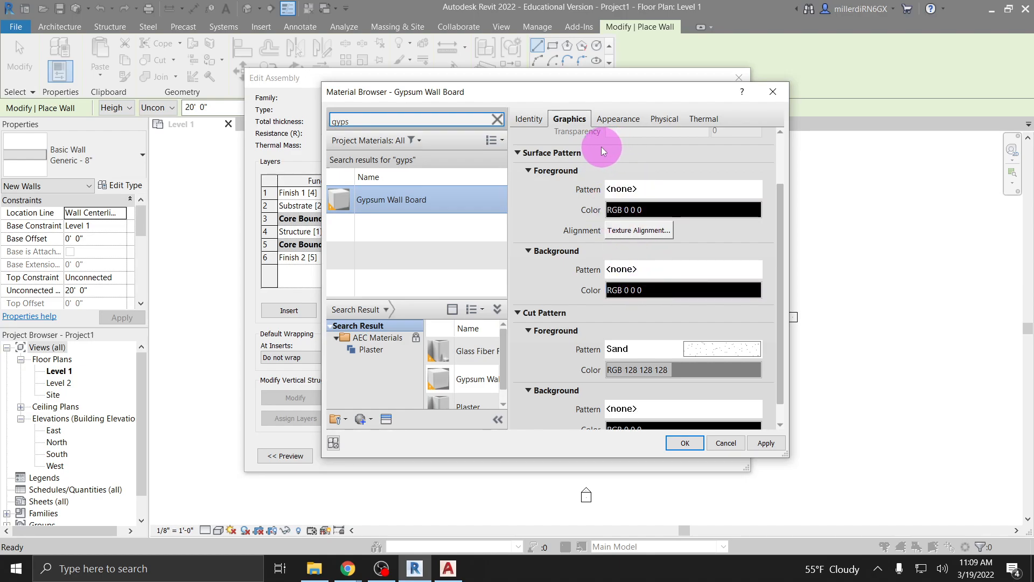
left_click(612, 120)
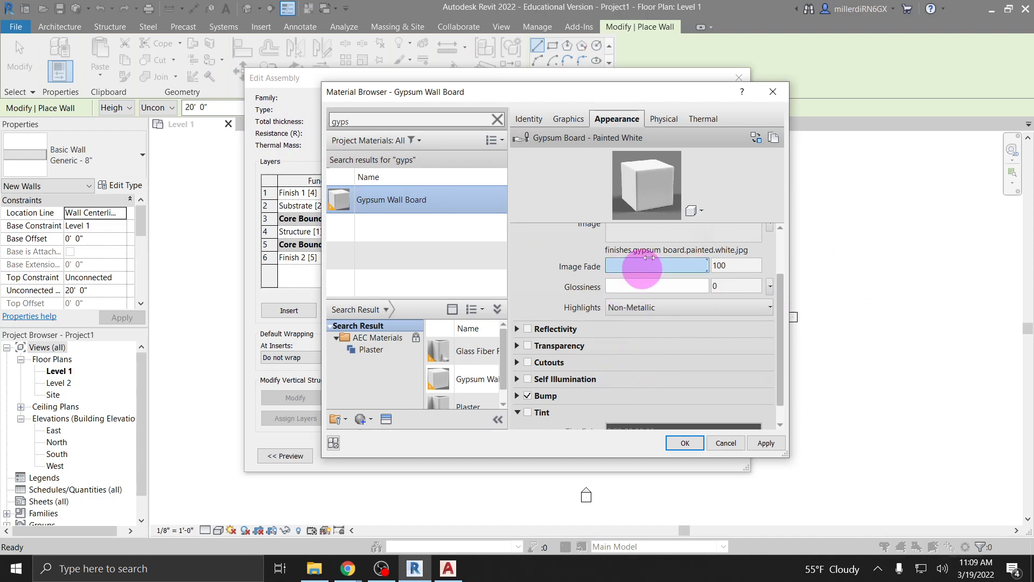
left_click(686, 445)
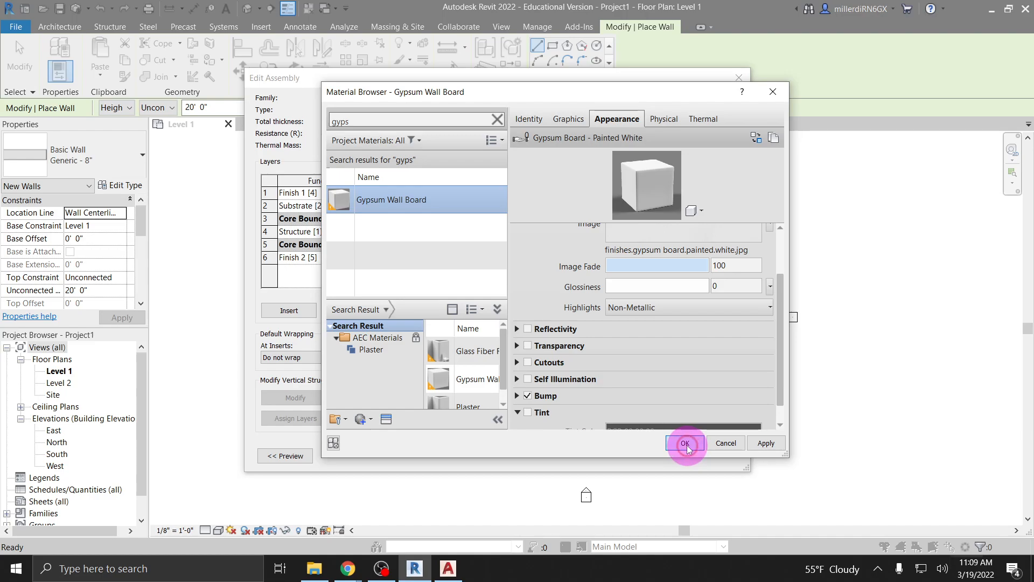
left_click(686, 445)
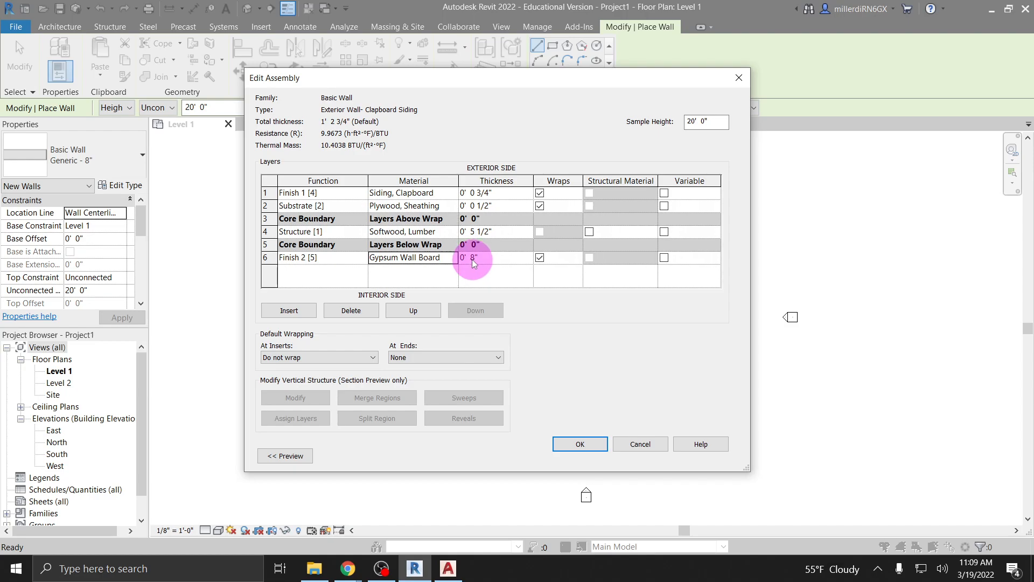
Set the Gypsum Wall Board layer's thickness to 0' 0 1/2" and accept the wall assembly and type properties.
left_click(473, 260)
left_click(472, 259)
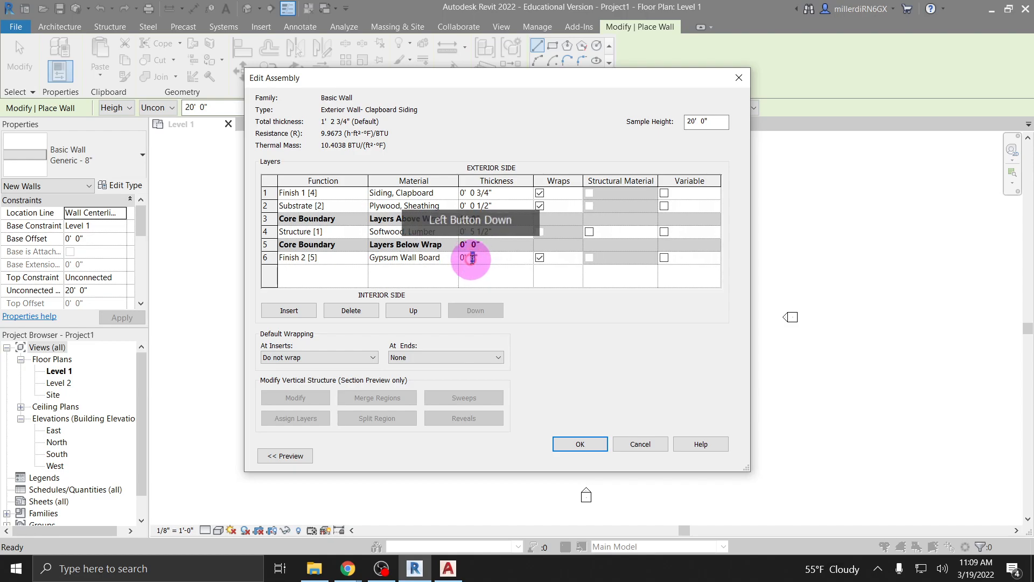
type("1/2")
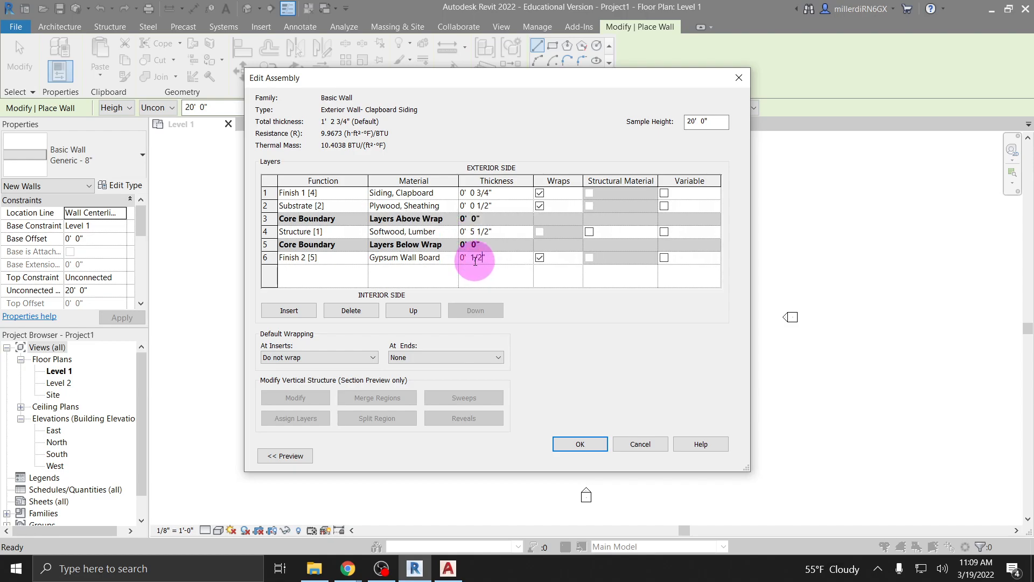
left_click(498, 231)
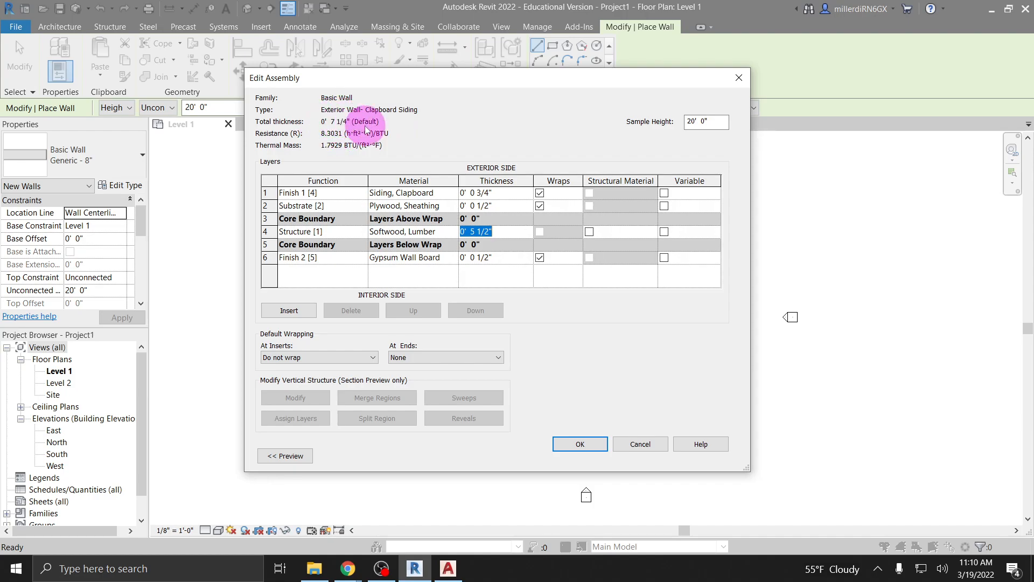
left_click(581, 445)
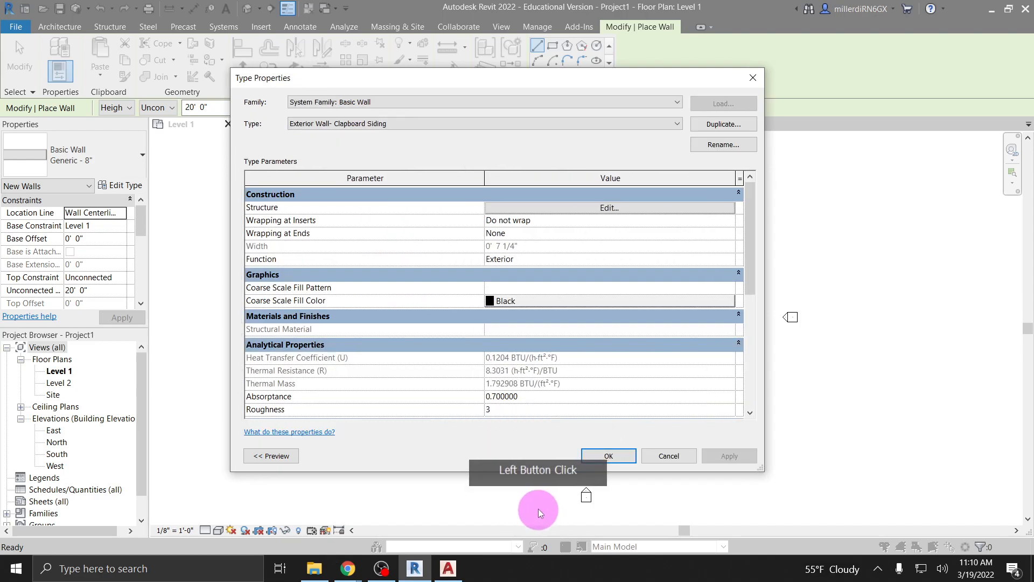
left_click(593, 457)
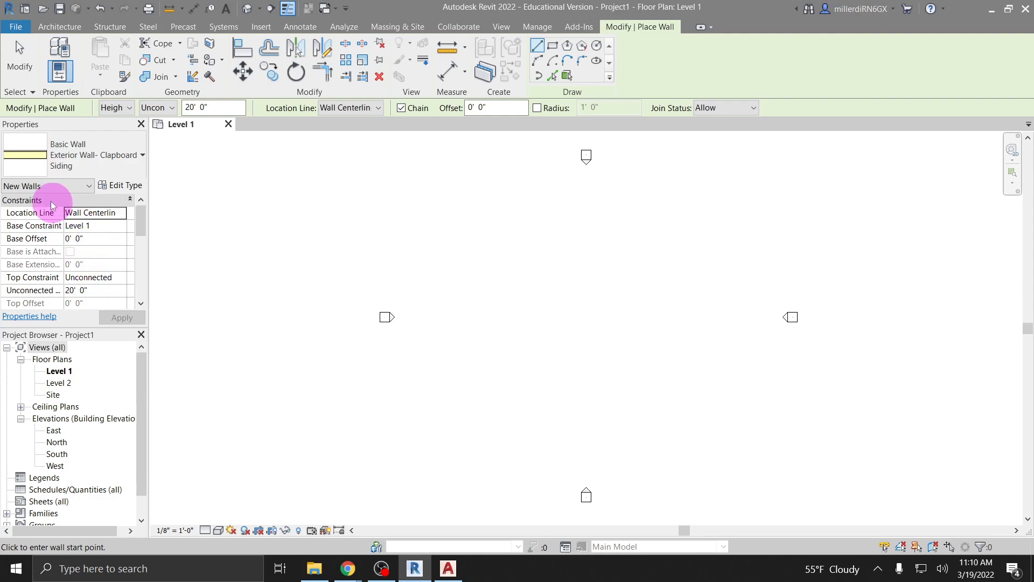
Set the location line for new walls to Core Face: Exterior and apply it.
scroll(69, 237, "down", 1)
scroll(69, 237, "down", 4)
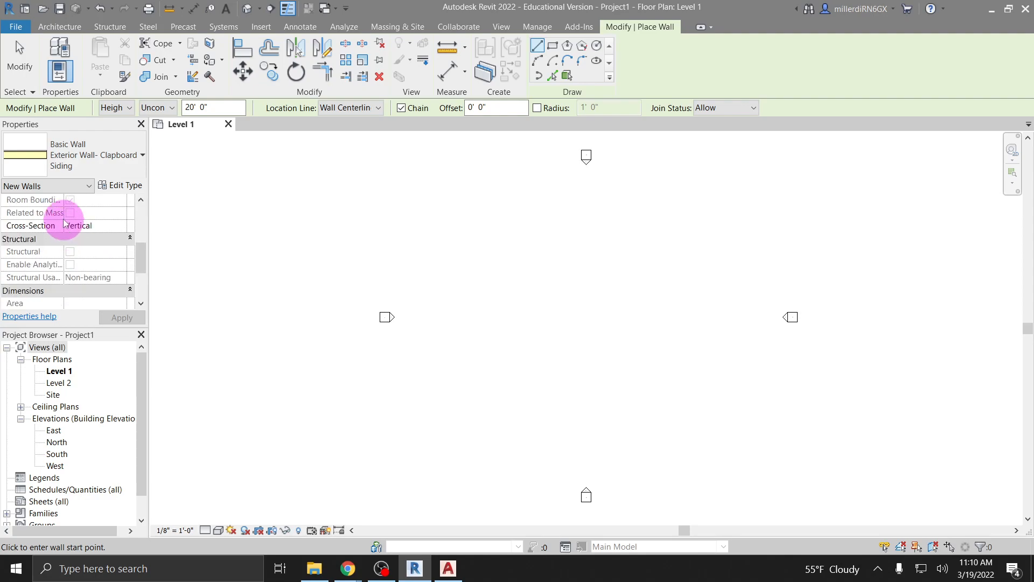
scroll(65, 221, "down", 3)
scroll(73, 237, "up", 2)
scroll(74, 243, "up", 5)
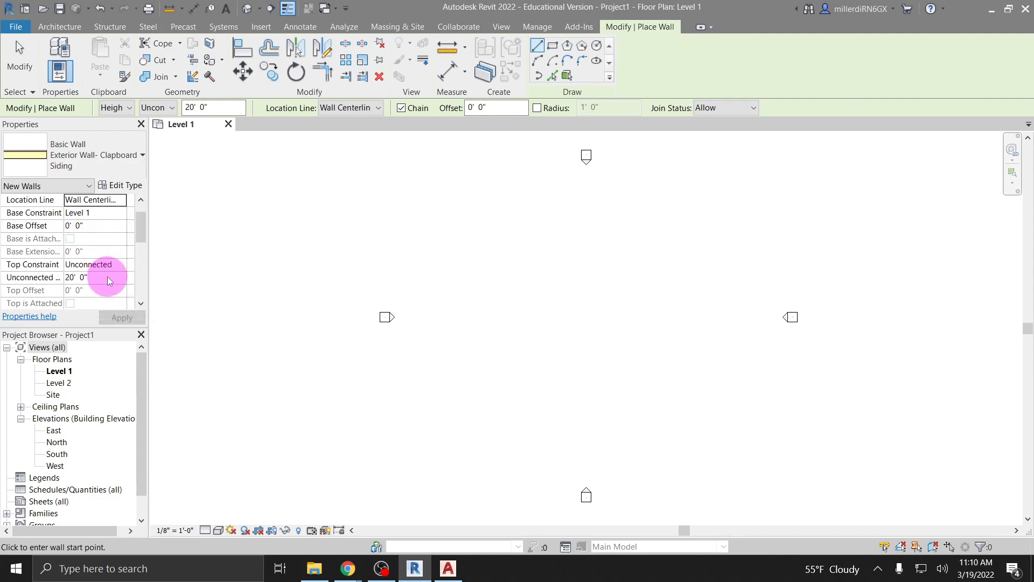
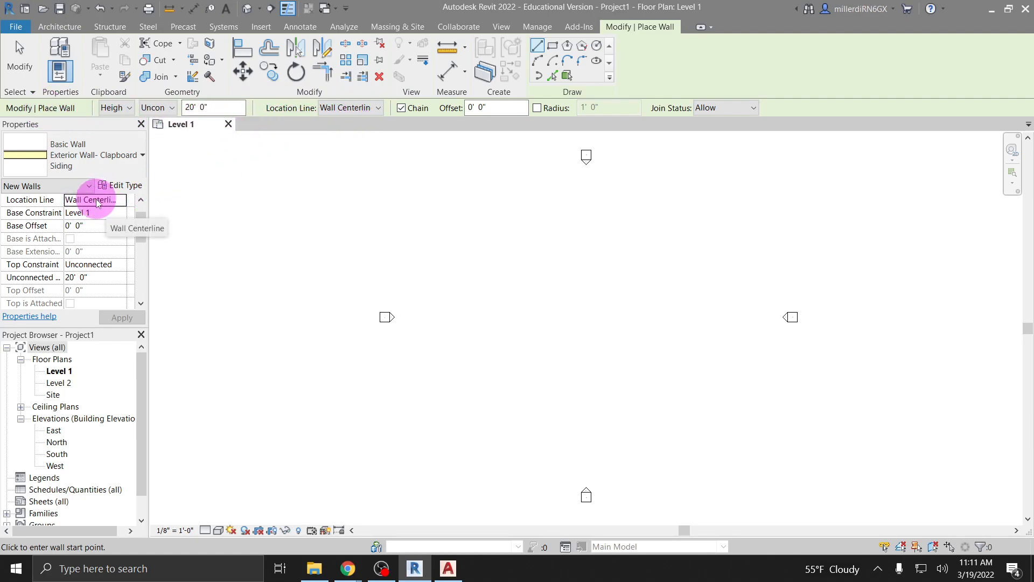
left_click(346, 111)
left_click(346, 111)
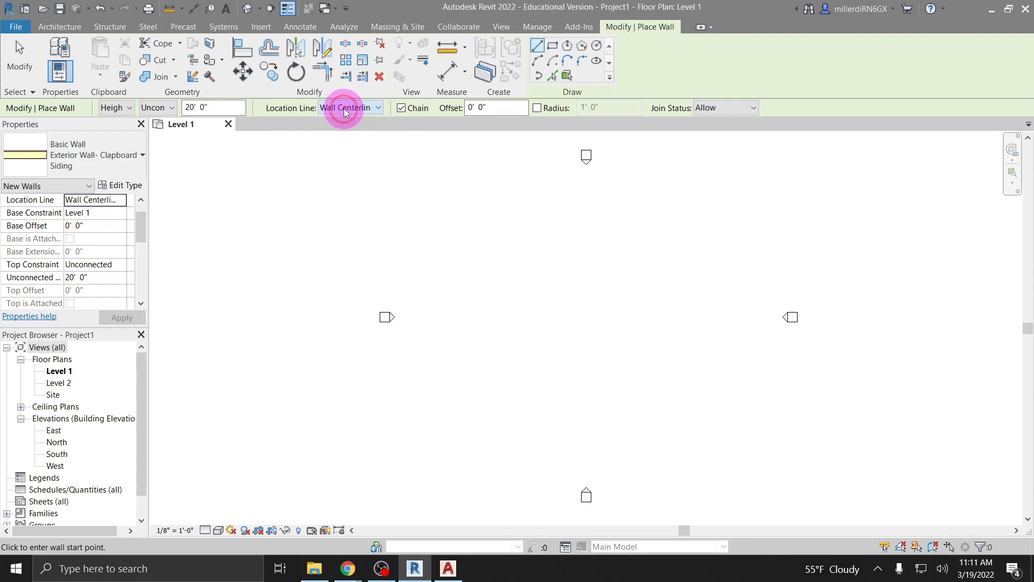
left_click(108, 199)
left_click(123, 200)
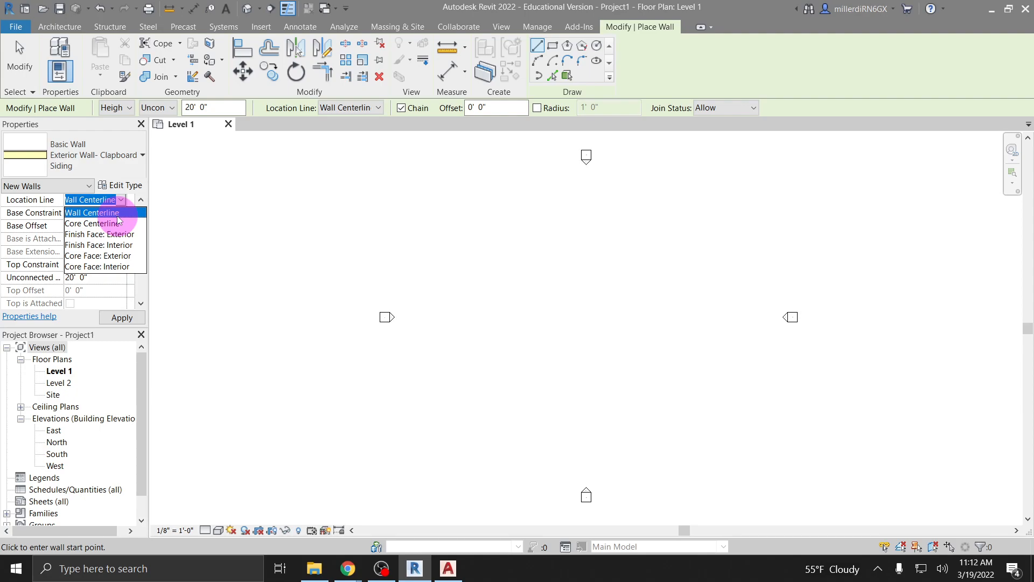
left_click(99, 257)
left_click(133, 319)
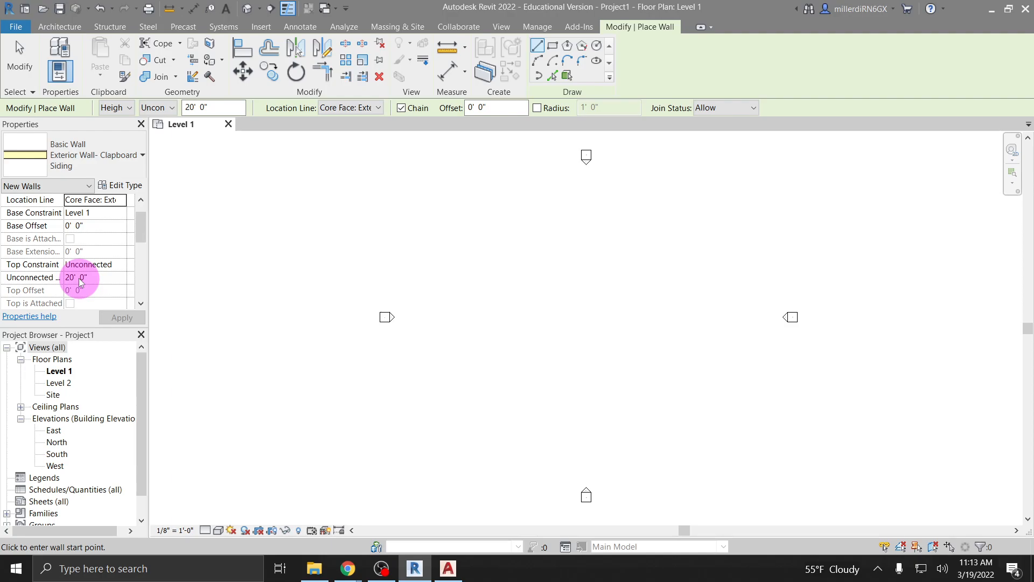
Set the top constraint for new walls to Up to level: Level 2.
left_click(88, 265)
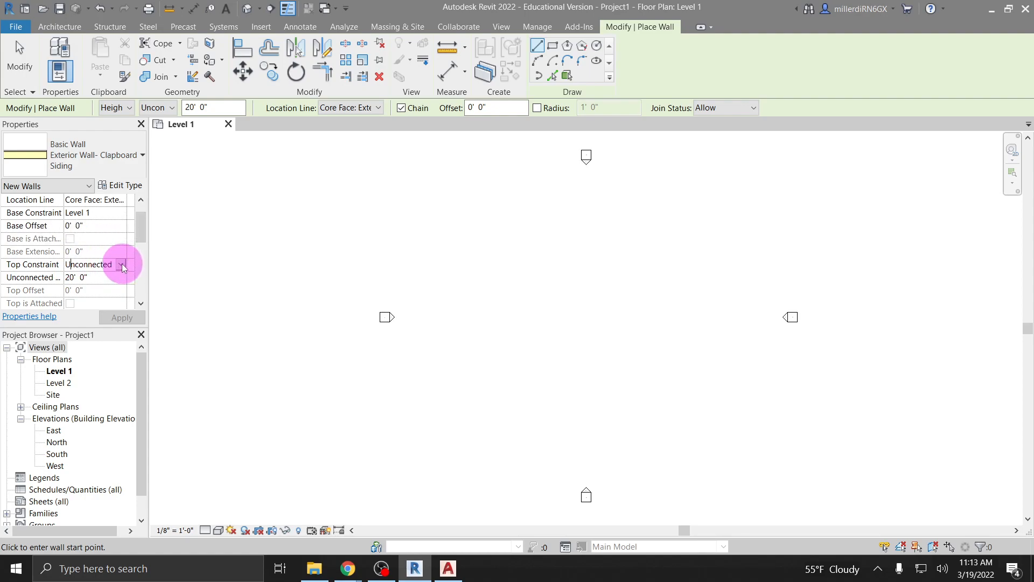
left_click(156, 108)
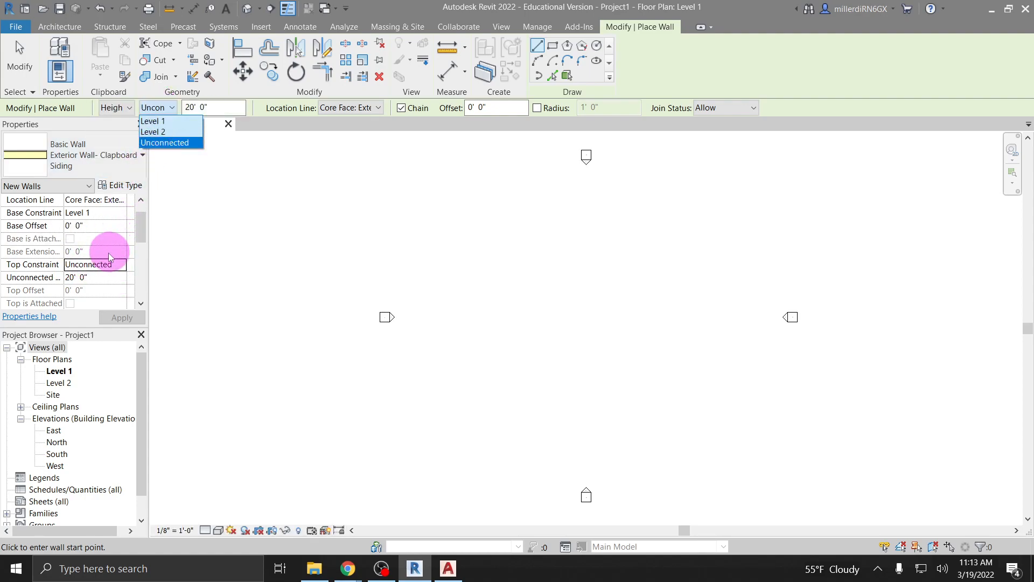
left_click(107, 267)
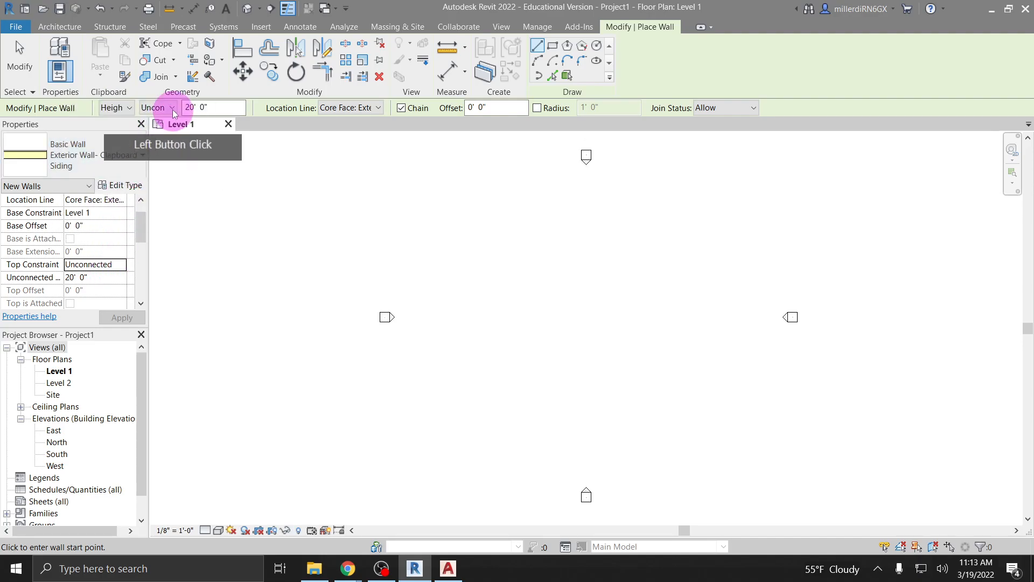
left_click(120, 265)
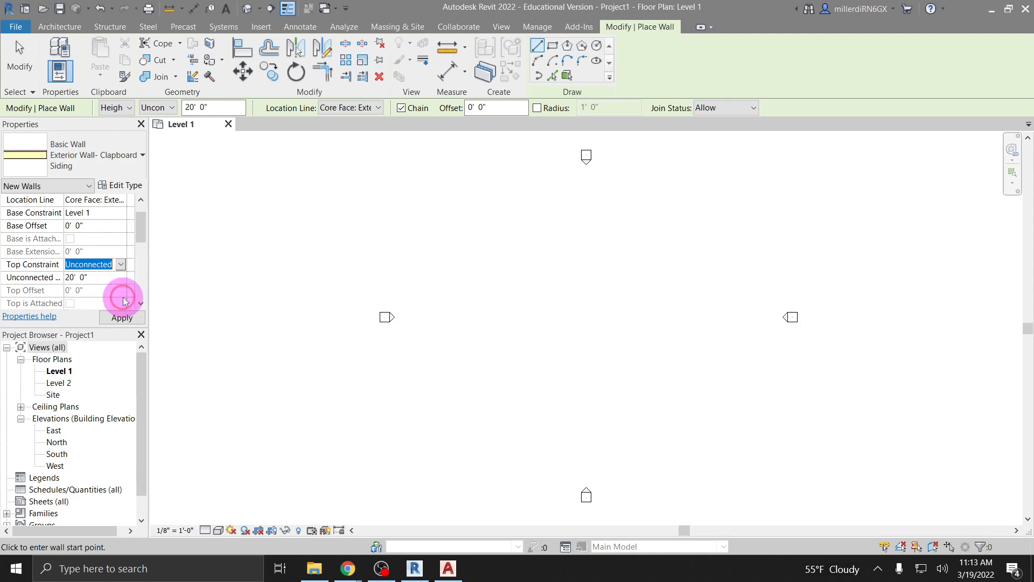
left_click(124, 299)
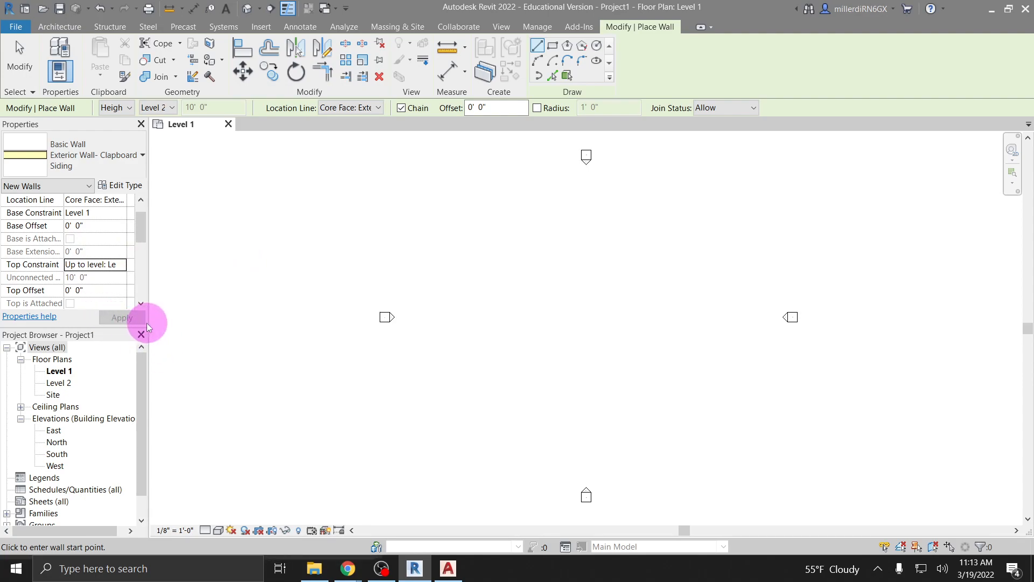
left_click(119, 265)
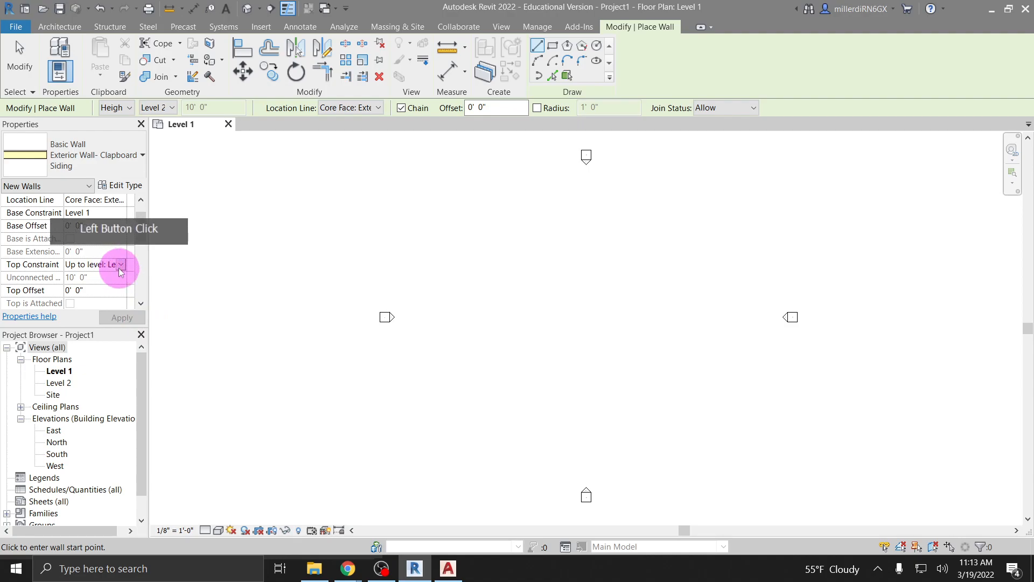
left_click(120, 265)
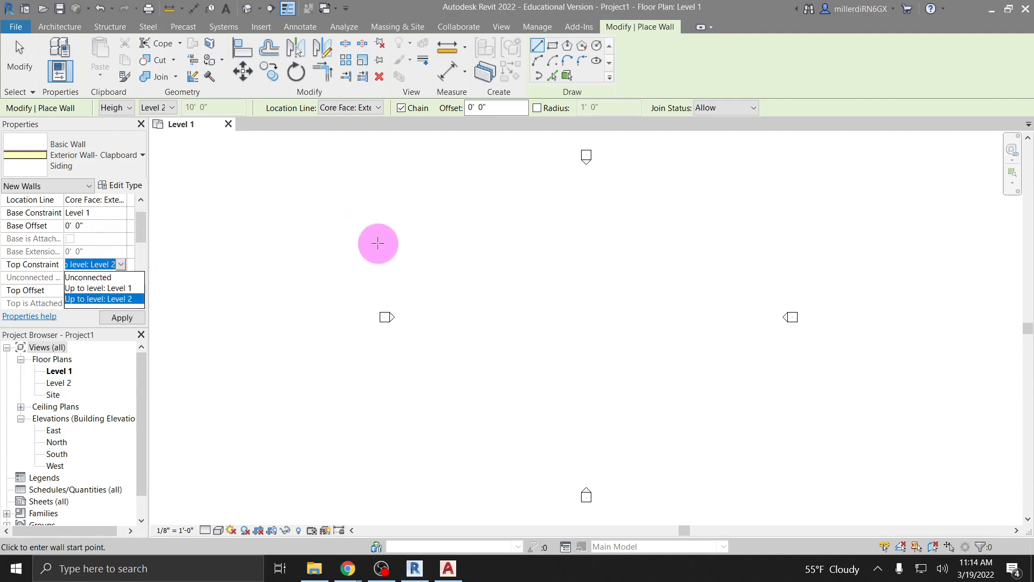
left_click(85, 225)
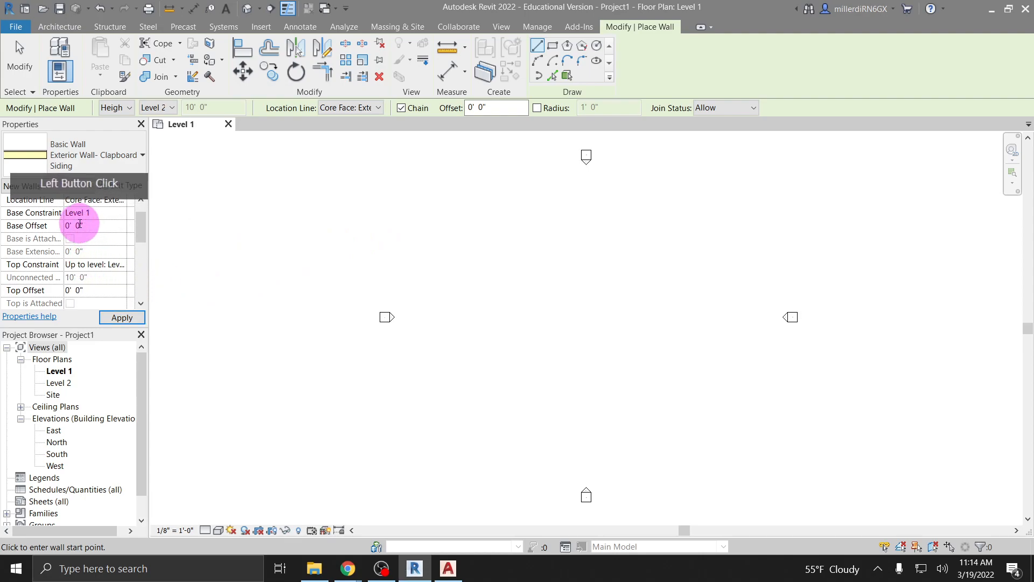
left_click_drag(83, 225, 61, 226)
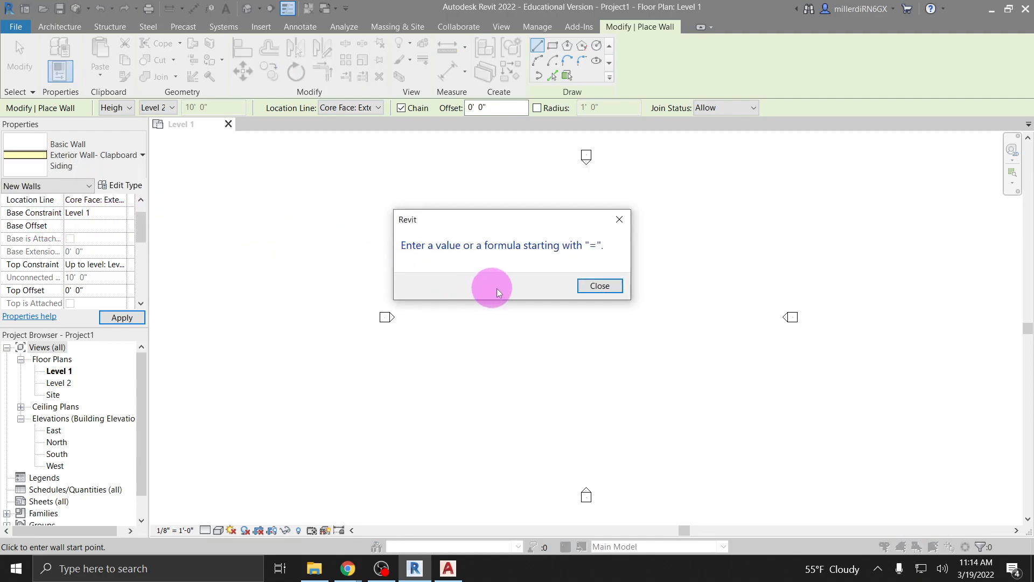
left_click(598, 286)
left_click(125, 318)
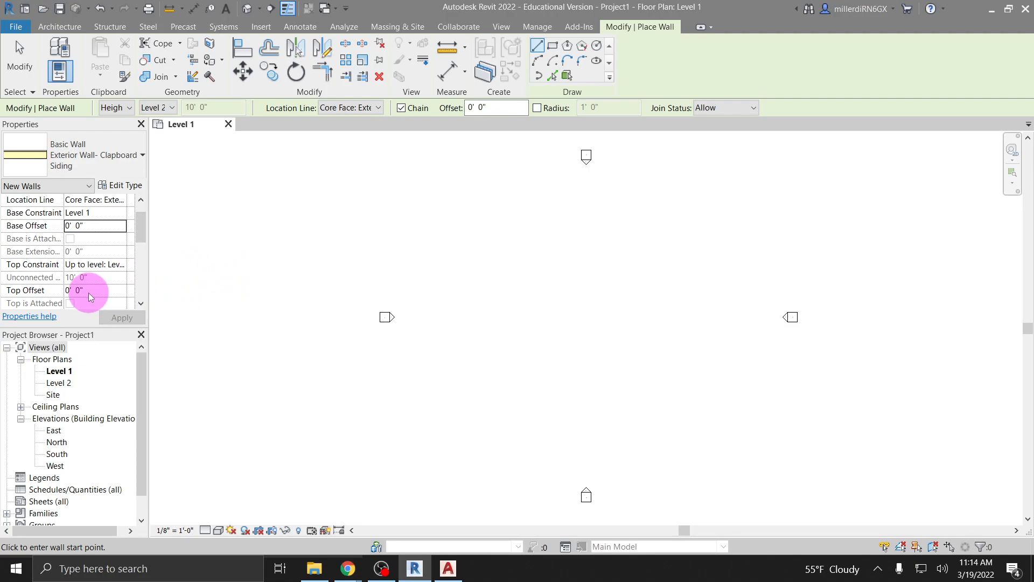
left_click(103, 264)
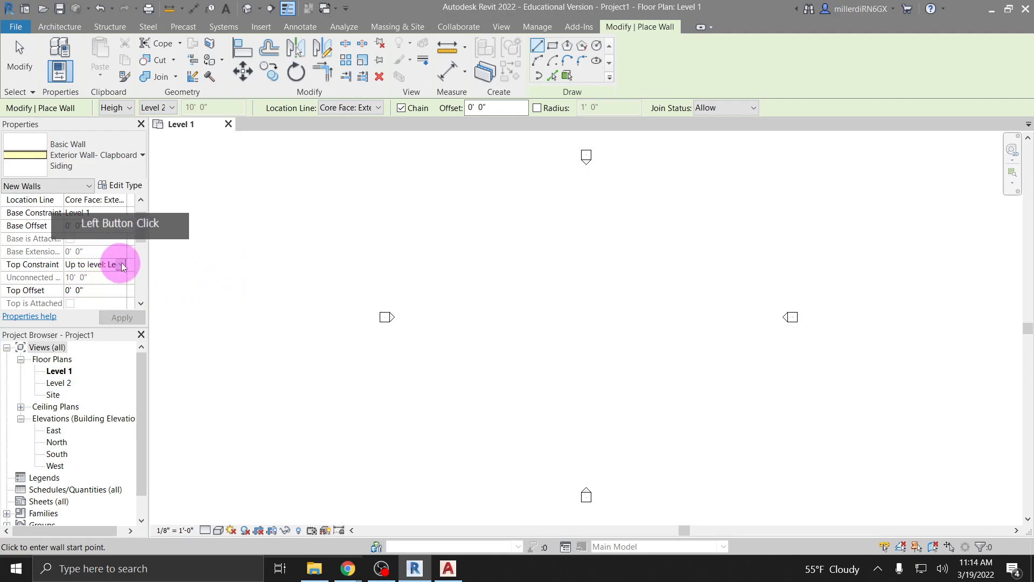
left_click(121, 264)
left_click(133, 299)
left_click(640, 280)
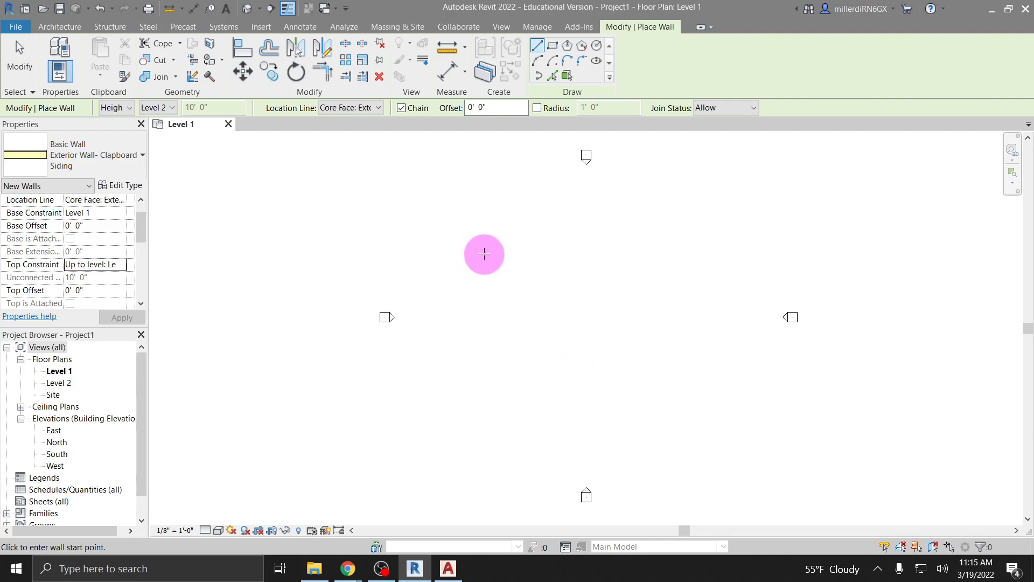
Save the project in the architecture folder on the F: drive, naming it with TEC1728_, the author's name code and -RevitIntro.
left_click(484, 254)
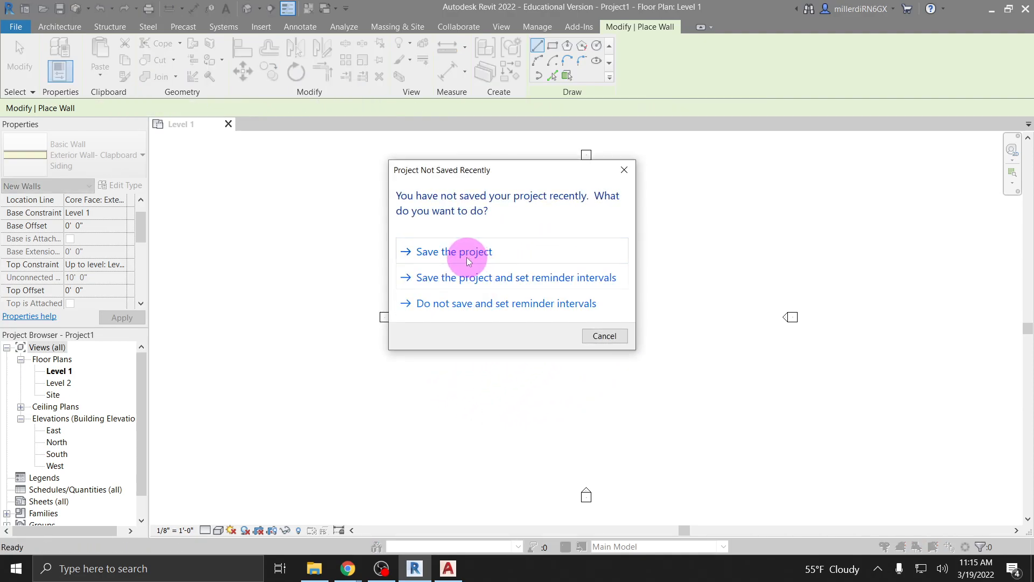
left_click(467, 257)
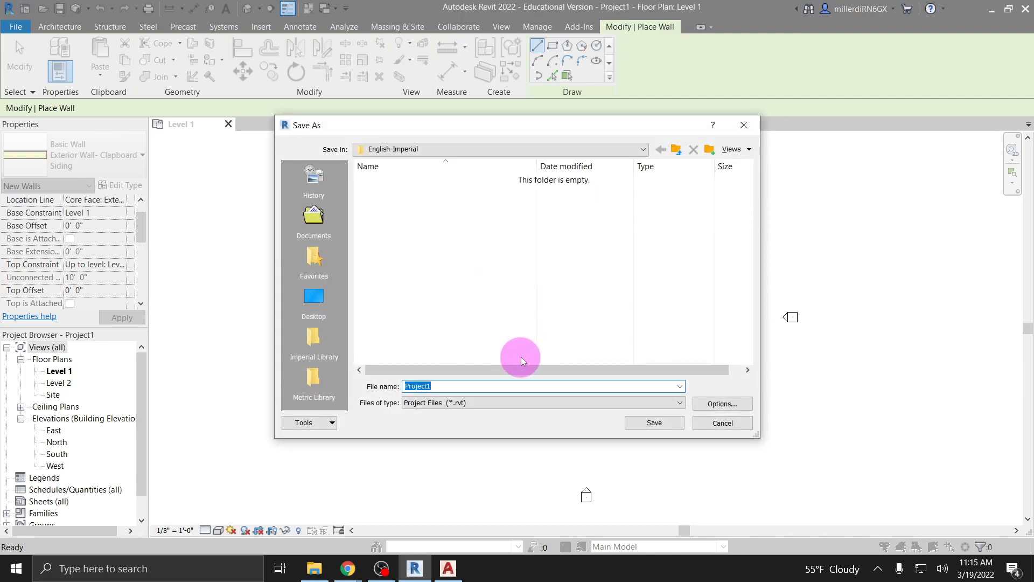
left_click(425, 146)
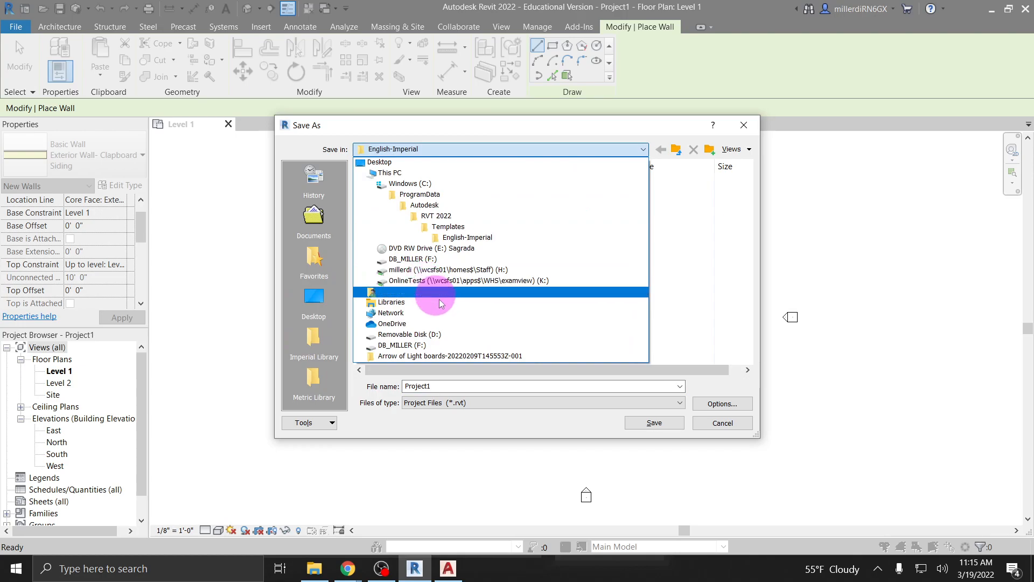
left_click(413, 346)
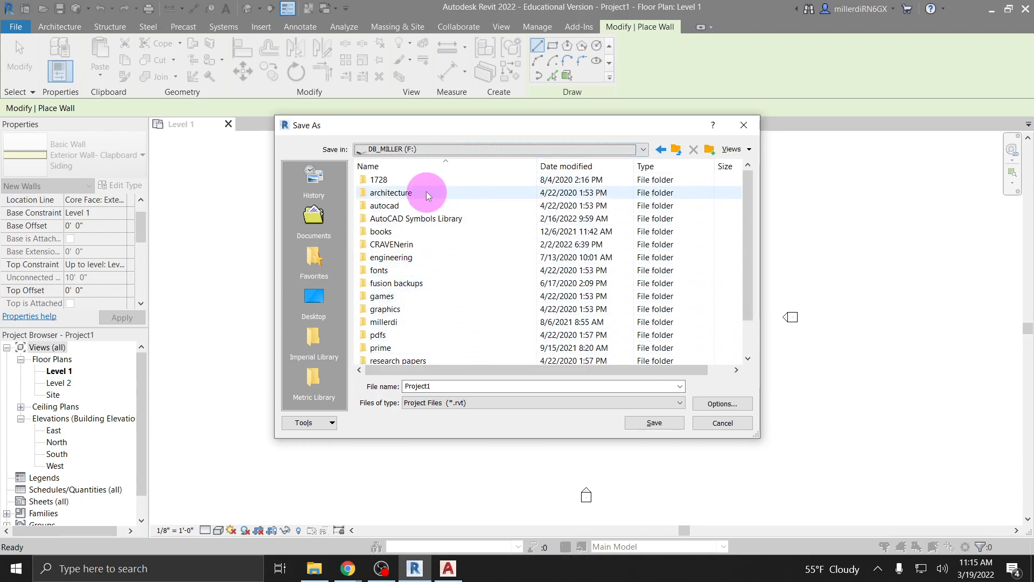
double_click(426, 192)
left_click(508, 415)
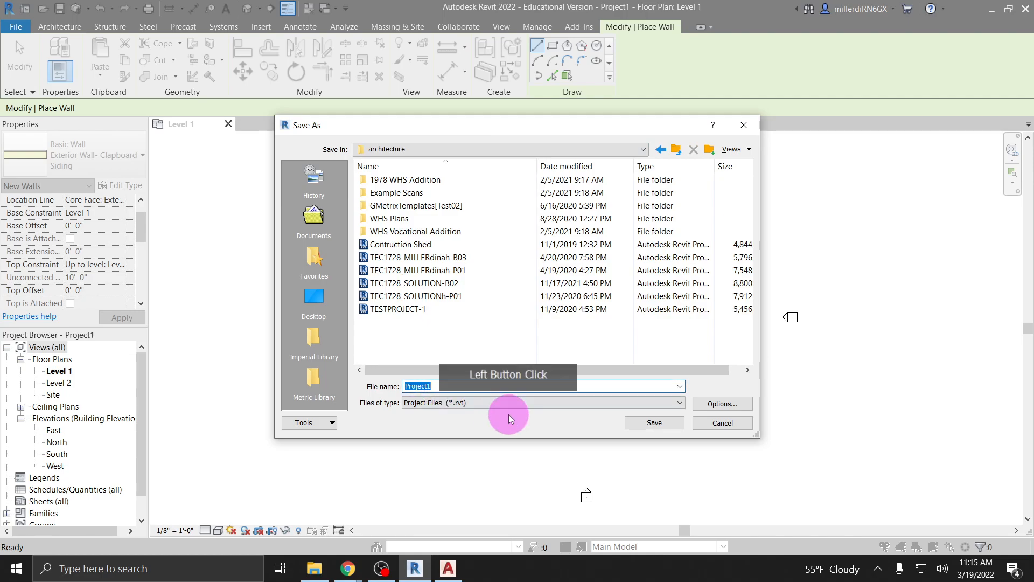
type("TEC")
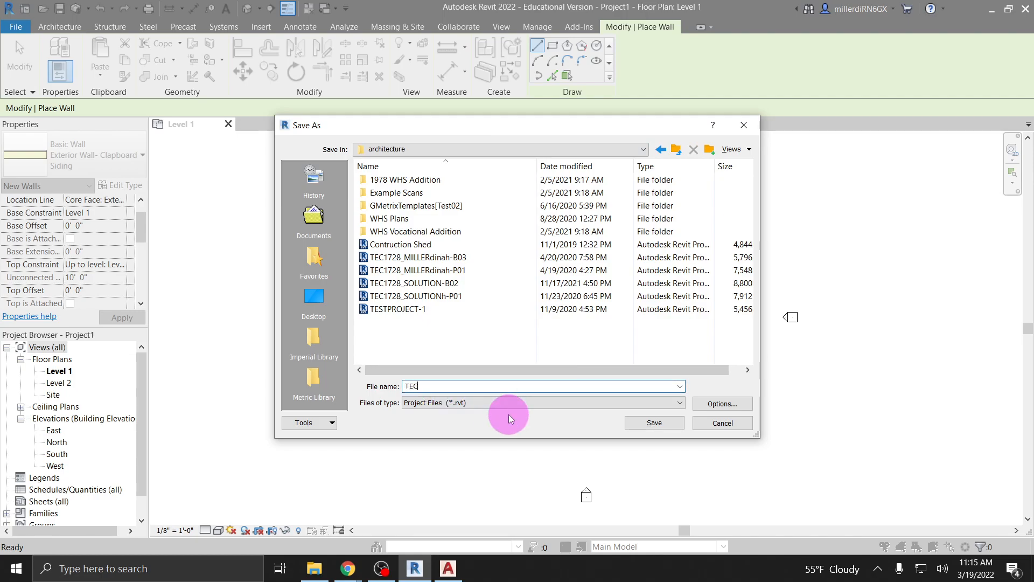
type("1728_MILLERdb-RevitIntro")
key("Return")
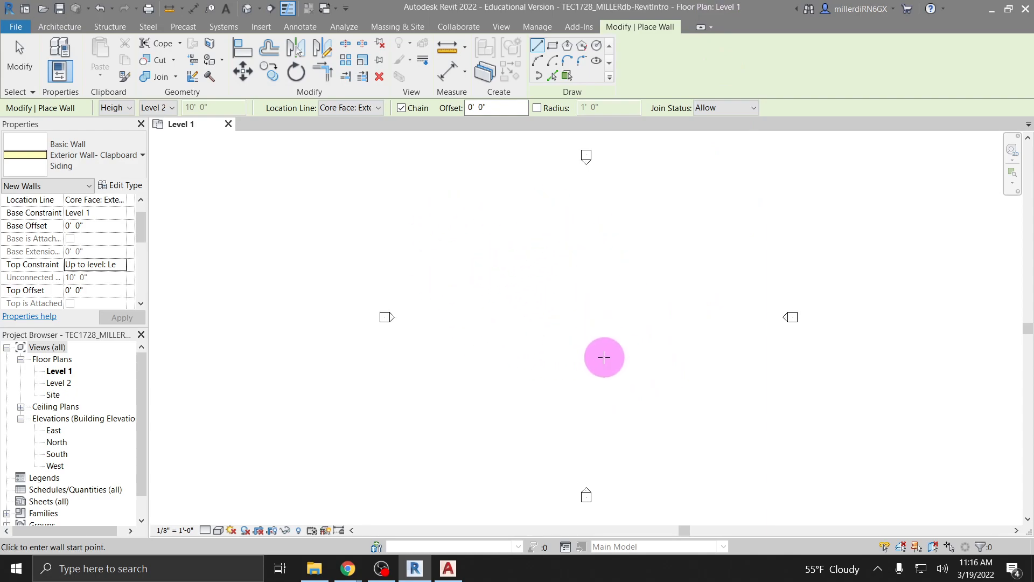
Draw a 24' exterior wall running horizontally leftward on Level 1, and a 12' wall straight up from its left end.
scroll(615, 358, "up", 1)
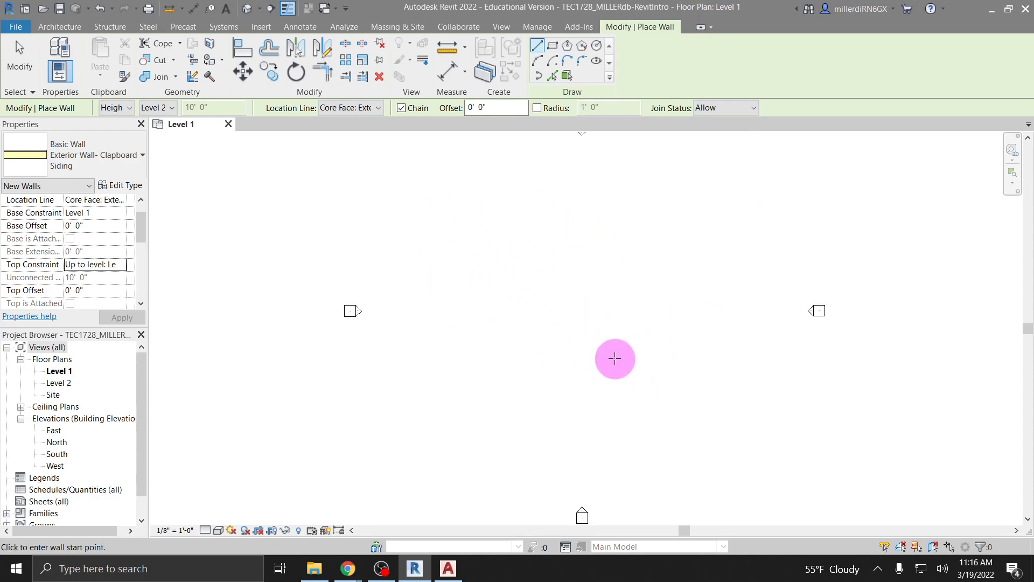
left_click(650, 381)
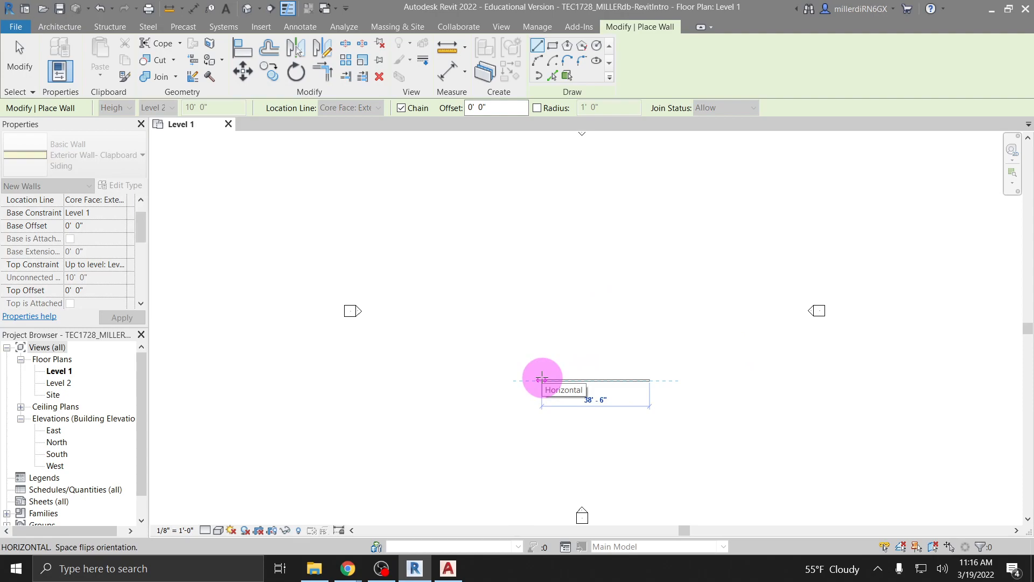
type("24")
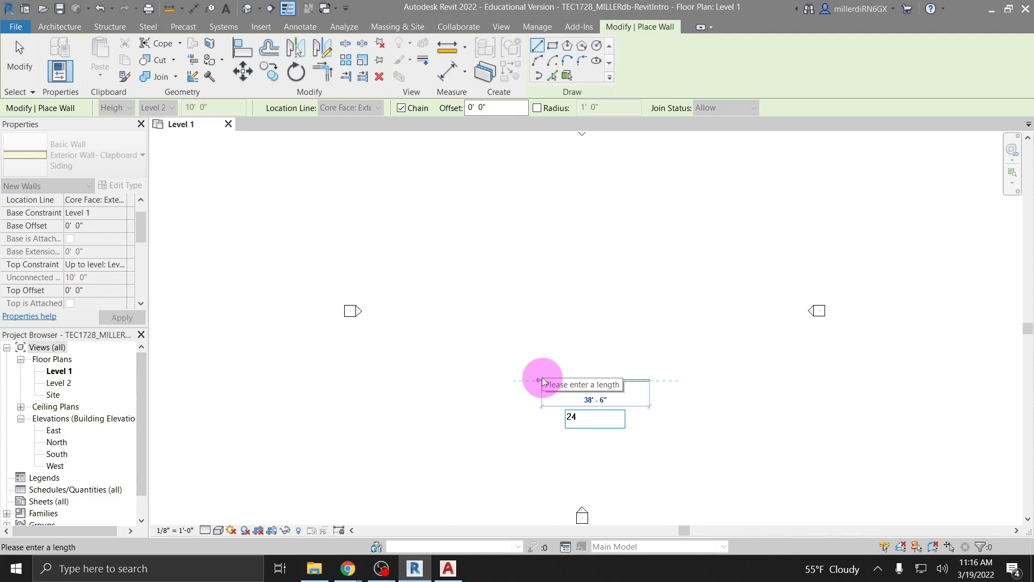
key("Return")
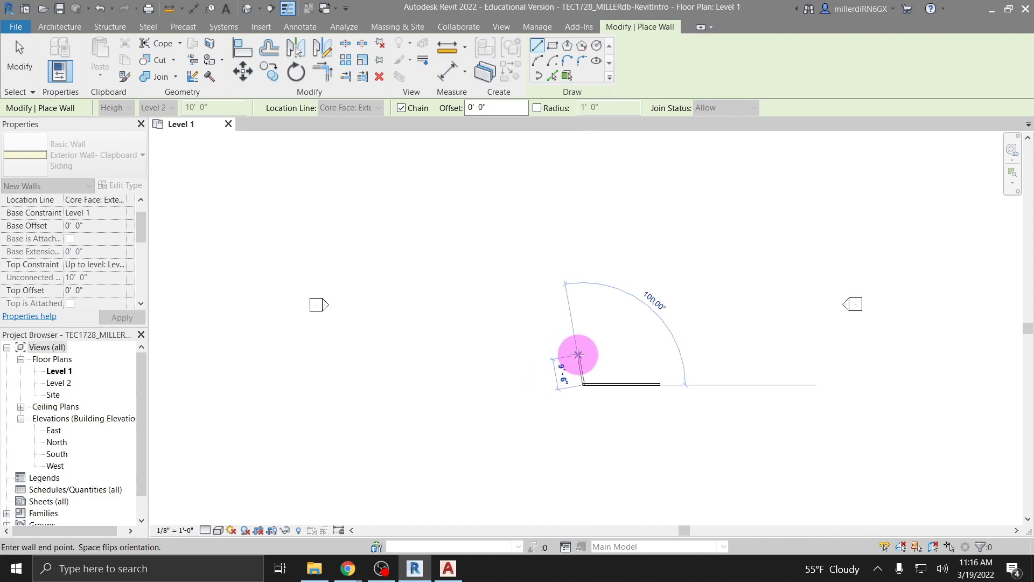
scroll(585, 353, "up", 1)
type("12")
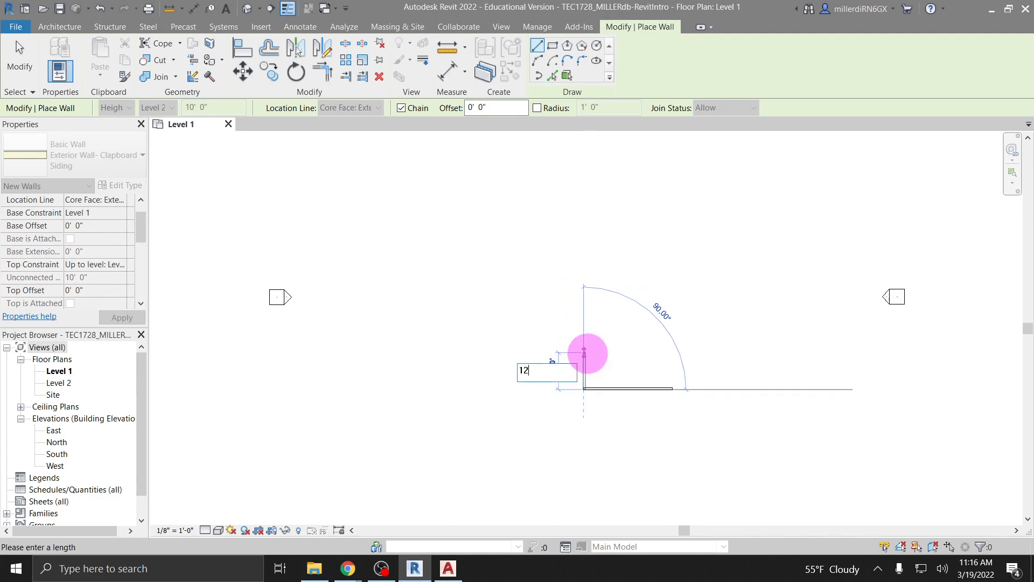
key("Return")
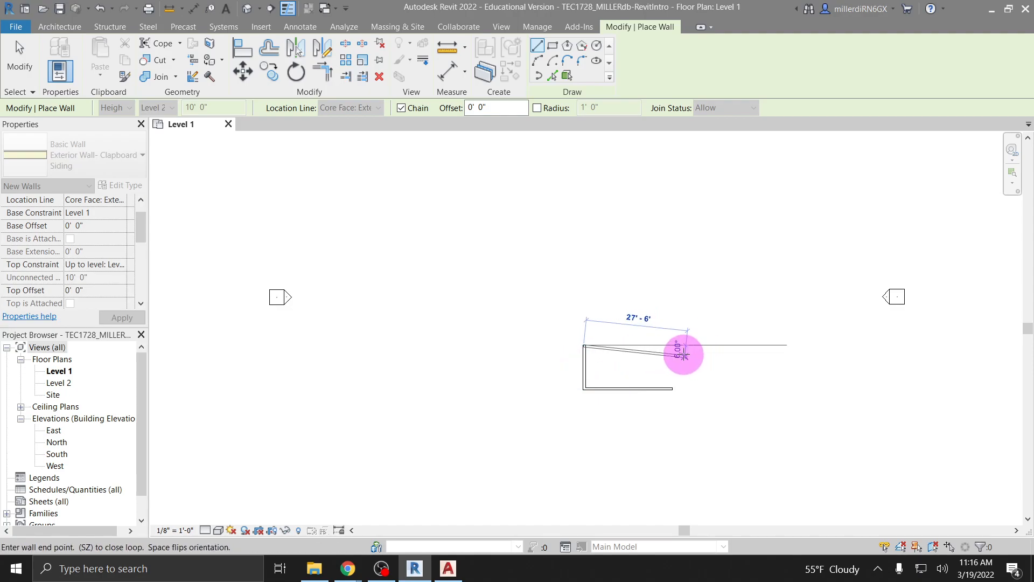
Continue the chain with a 24' wall to the right and close the rectangle with a wall down to the starting corner.
type("24")
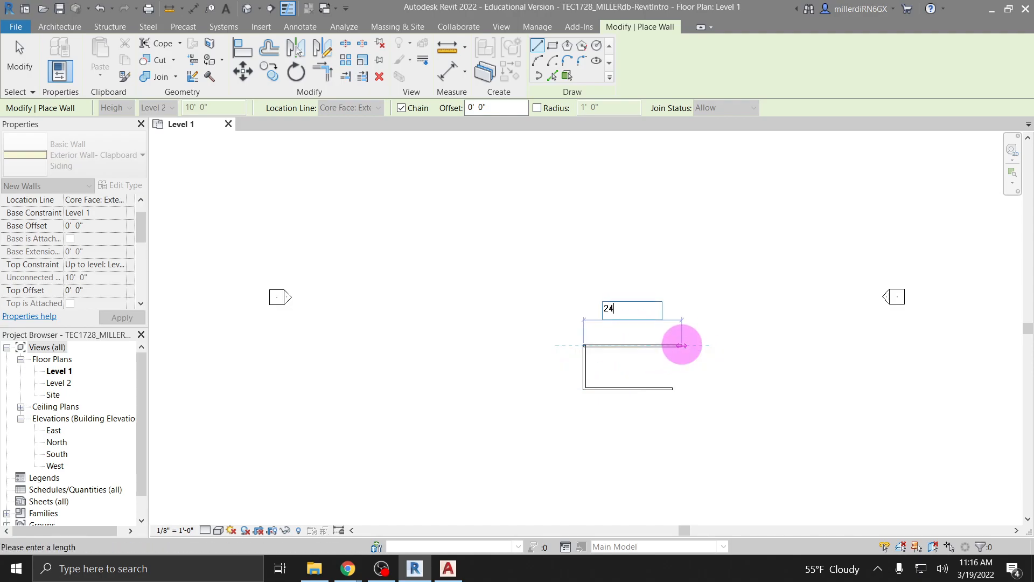
key("Return")
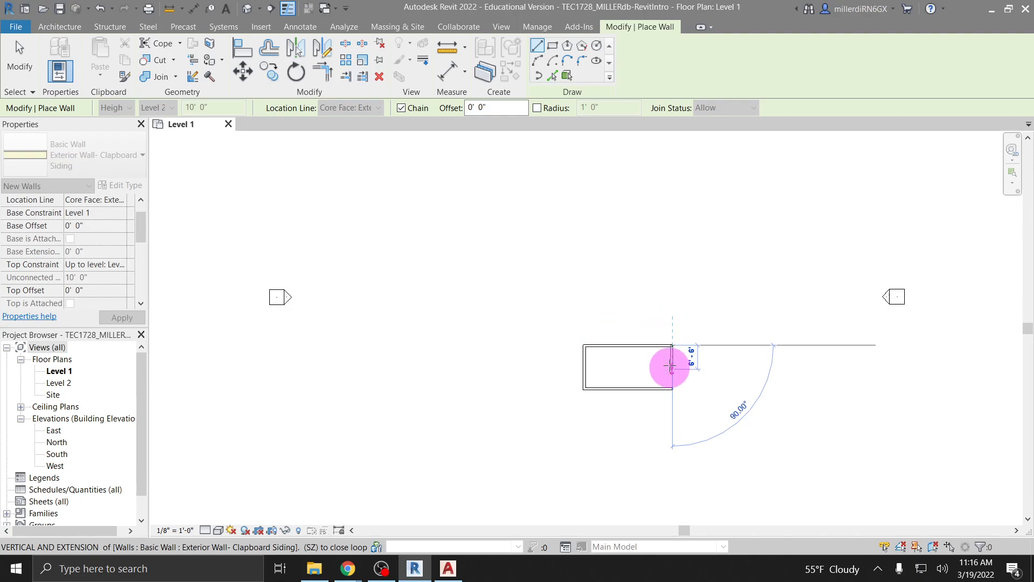
scroll(675, 365, "up", 1)
scroll(673, 371, "up", 2)
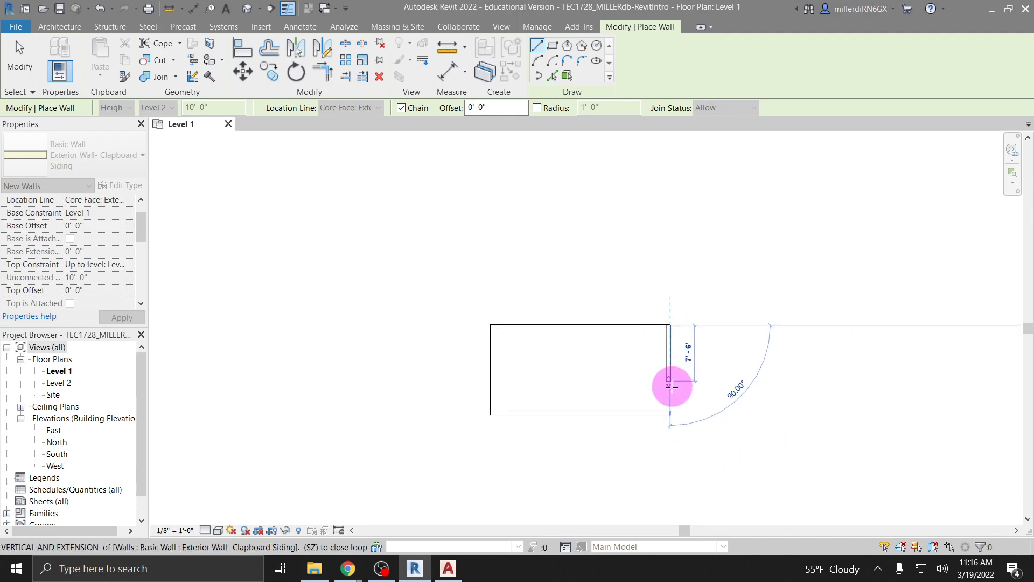
scroll(670, 399, "up", 1)
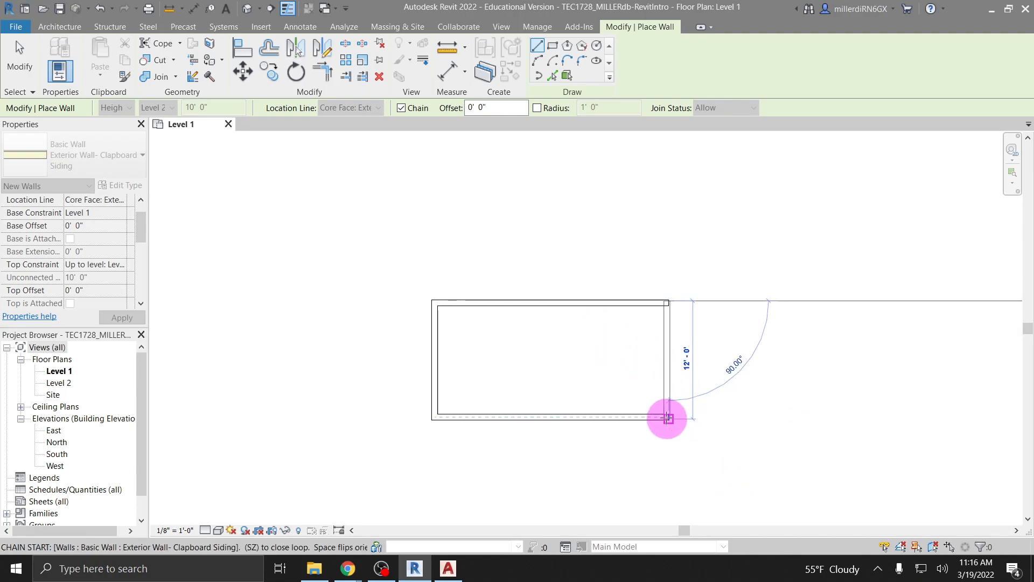
left_click(667, 419)
scroll(598, 434, "up", 3)
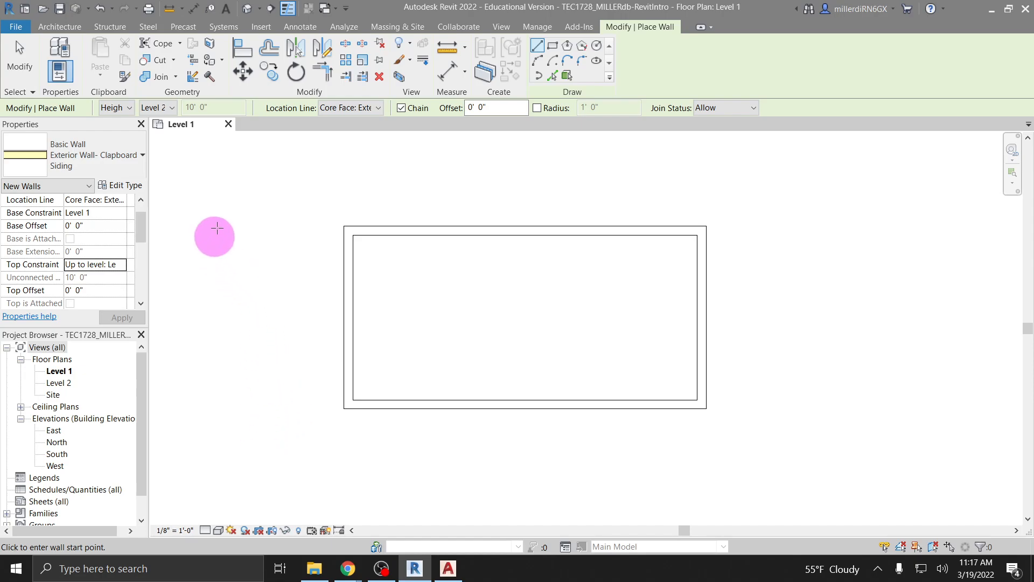
Open the default 3D view and examine which side of the walls carries the clapboard siding.
left_click(246, 10)
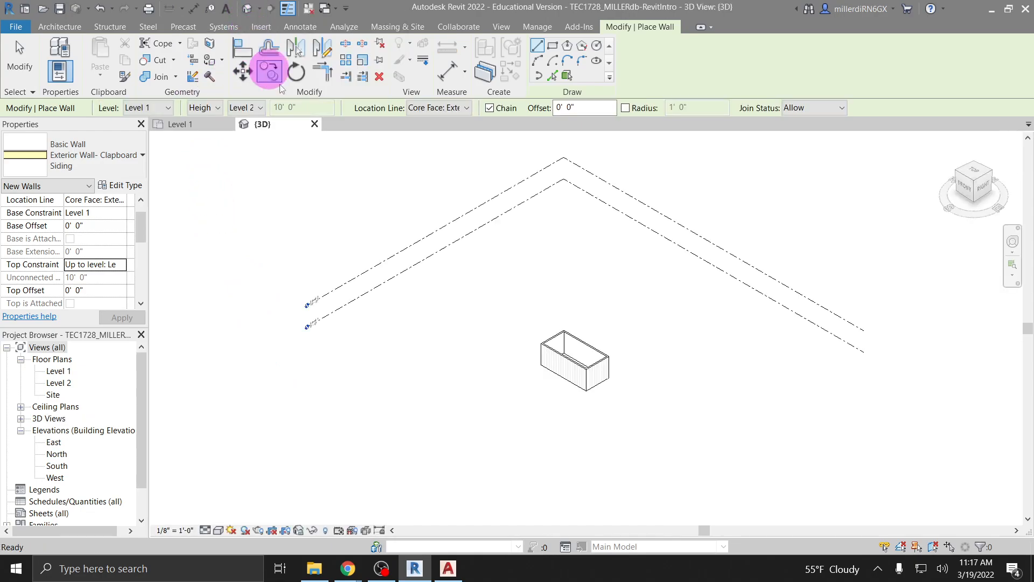
scroll(578, 379, "up", 4)
scroll(572, 367, "up", 3)
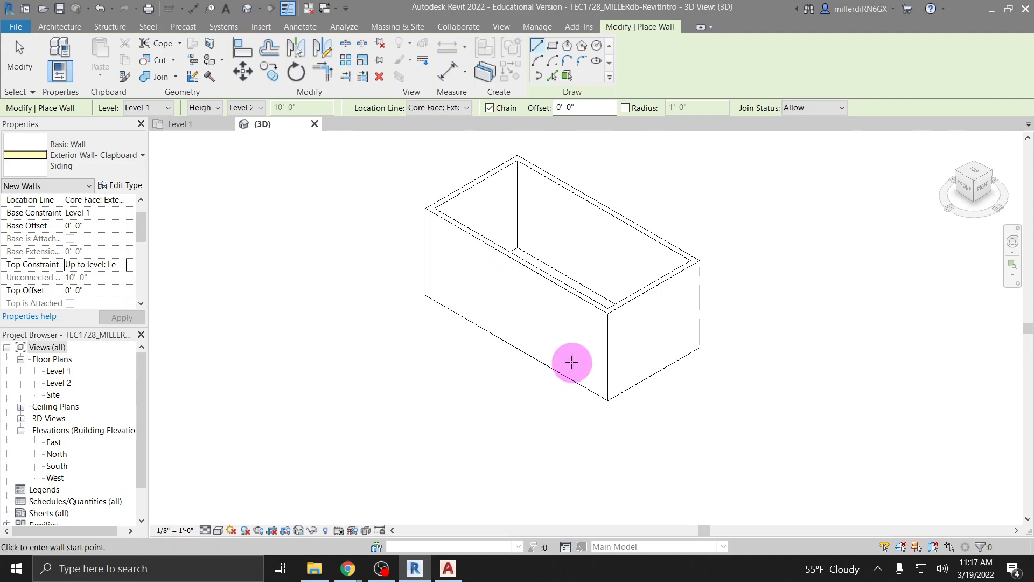
middle_click_drag(434, 367, 371, 419)
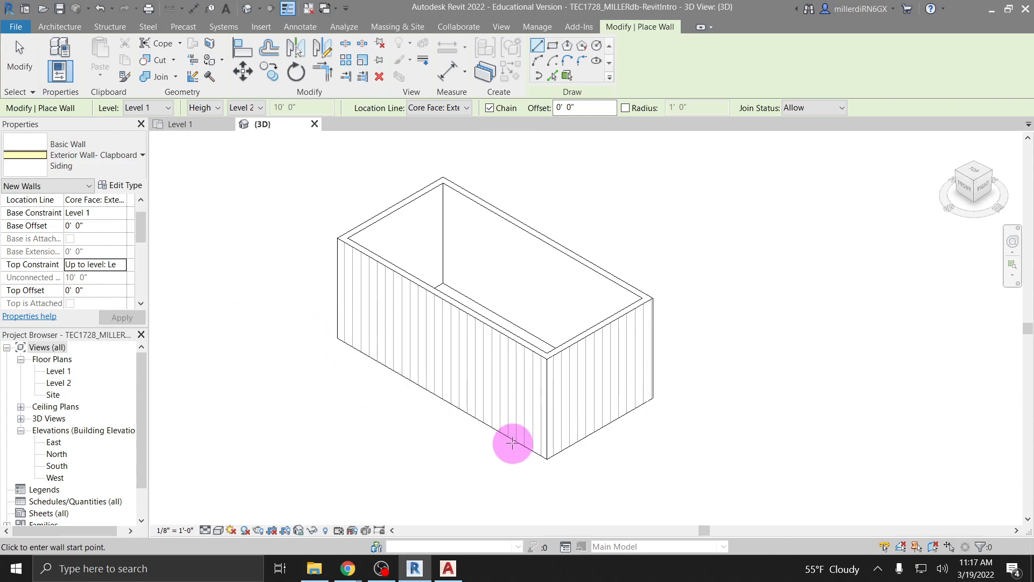
On Level 1, draw a 24' exterior wall leftward above the first rectangle, and a 12' wall straight down from its left end.
double_click(57, 372)
scroll(349, 290, "down", 3)
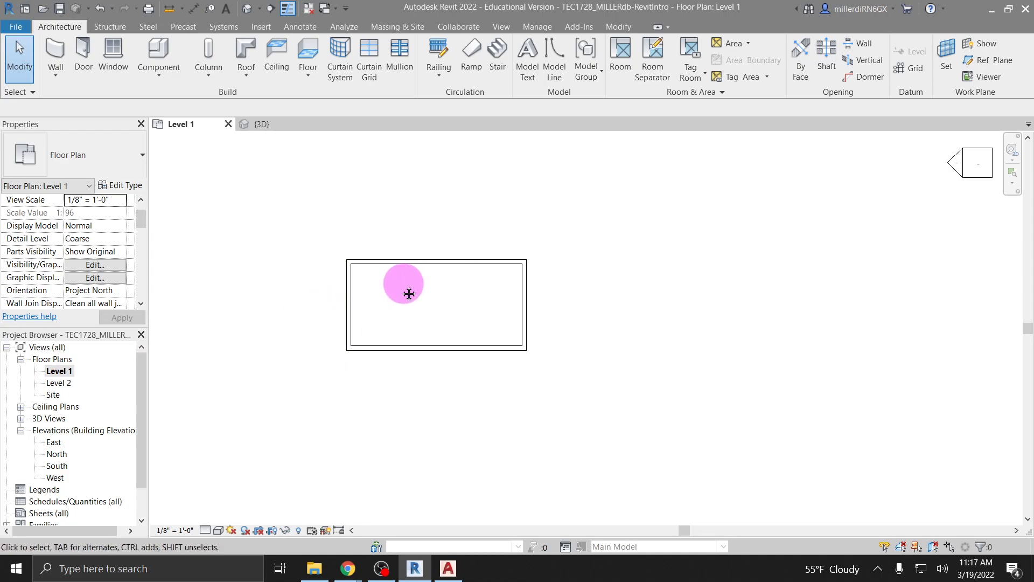
middle_click_drag(404, 282, 381, 397)
left_click(54, 51)
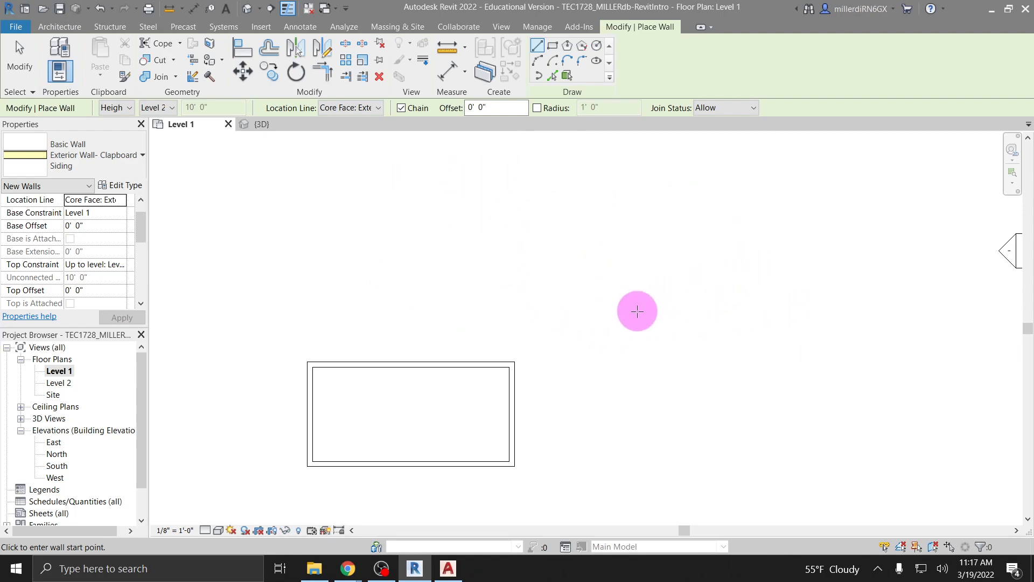
left_click(701, 173)
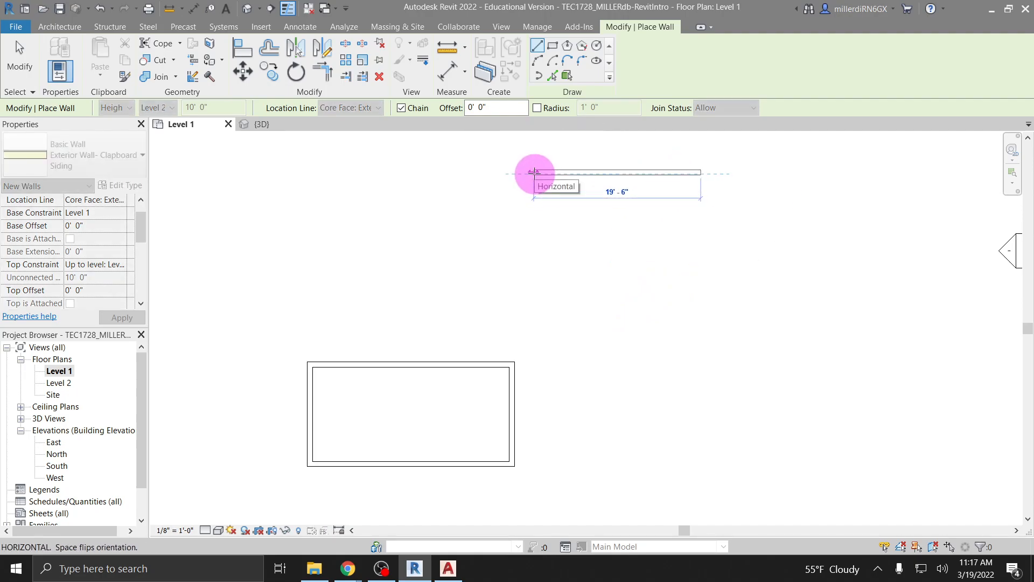
type("24")
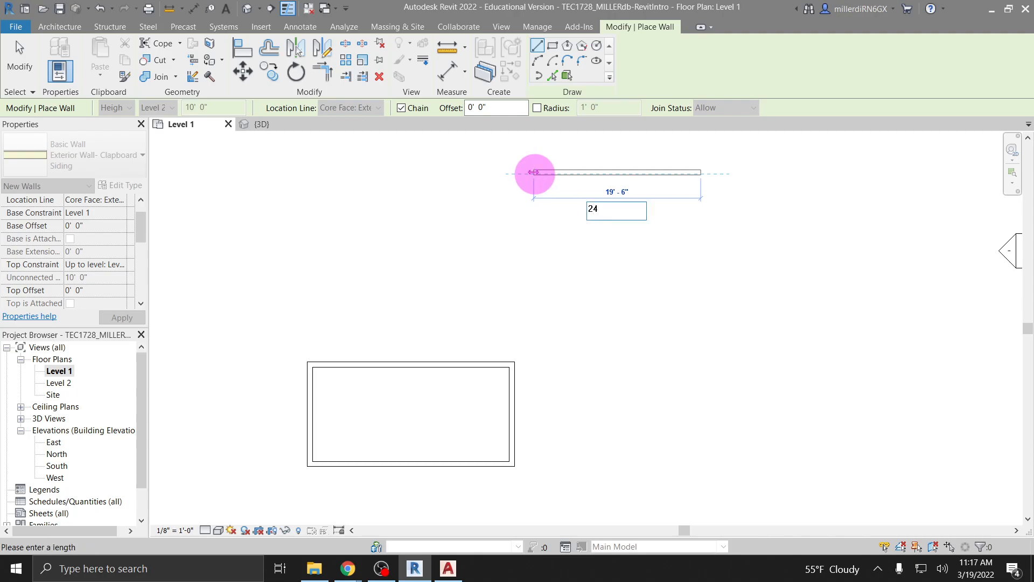
key("Return")
type("12")
key("Return")
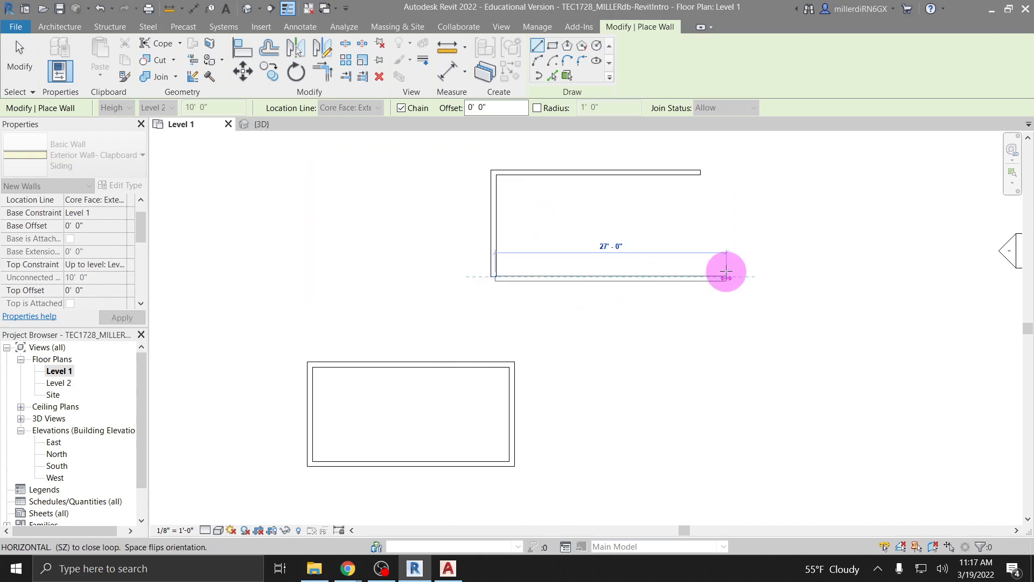
Add the second rectangle's lower 24' wall to the right and close the loop up to its starting corner.
type("24")
key("Return")
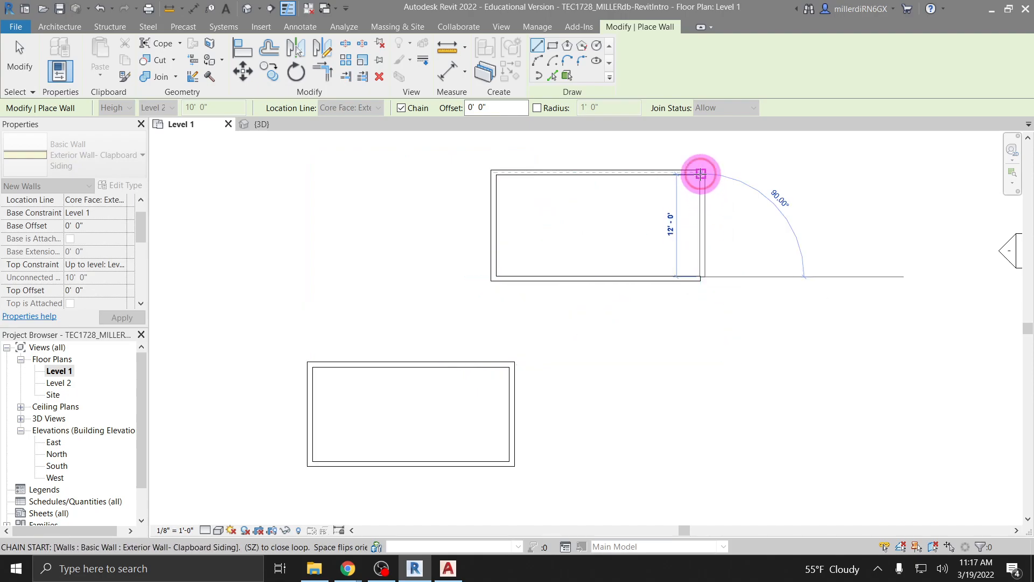
left_click(701, 173)
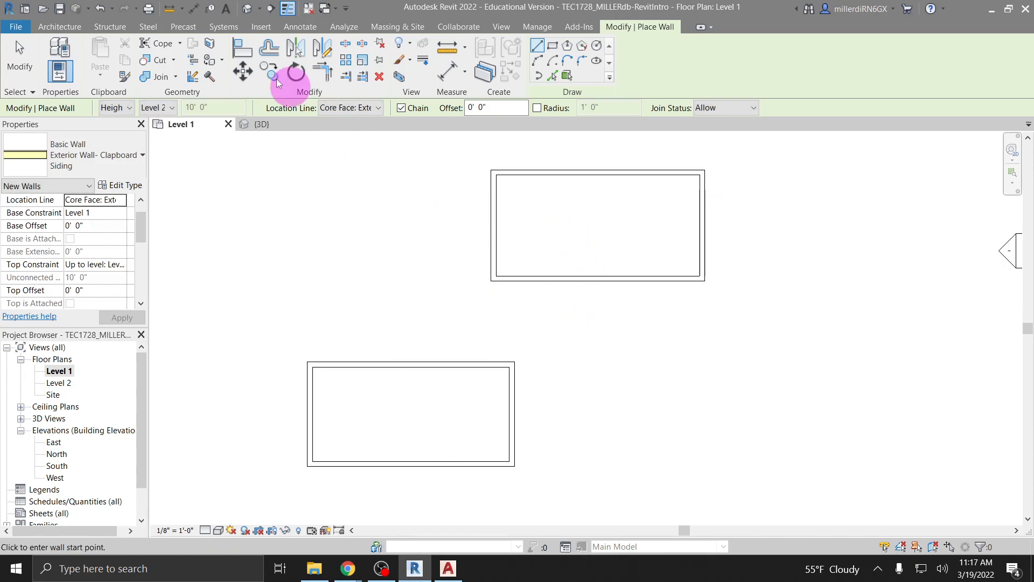
Compare the siding faces of both wall rectangles in the 3D view and end the wall command.
left_click(246, 9)
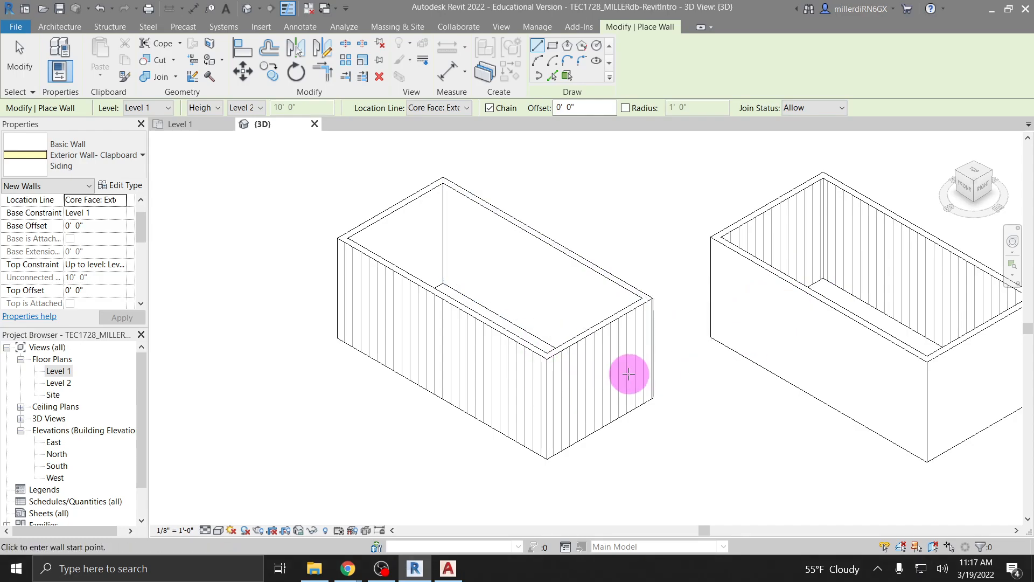
middle_click_drag(776, 446, 625, 447)
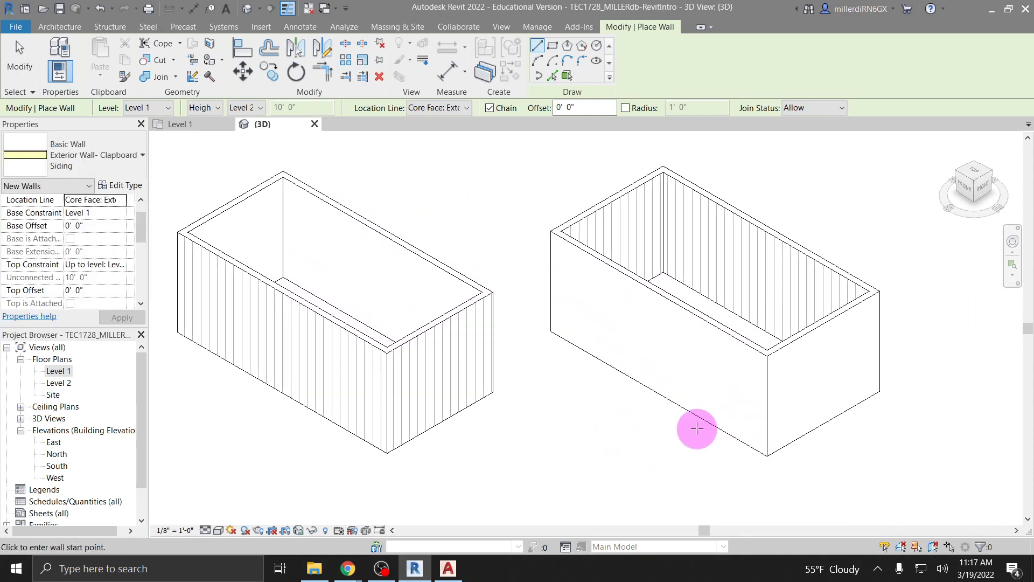
key("Escape")
key("Escape")
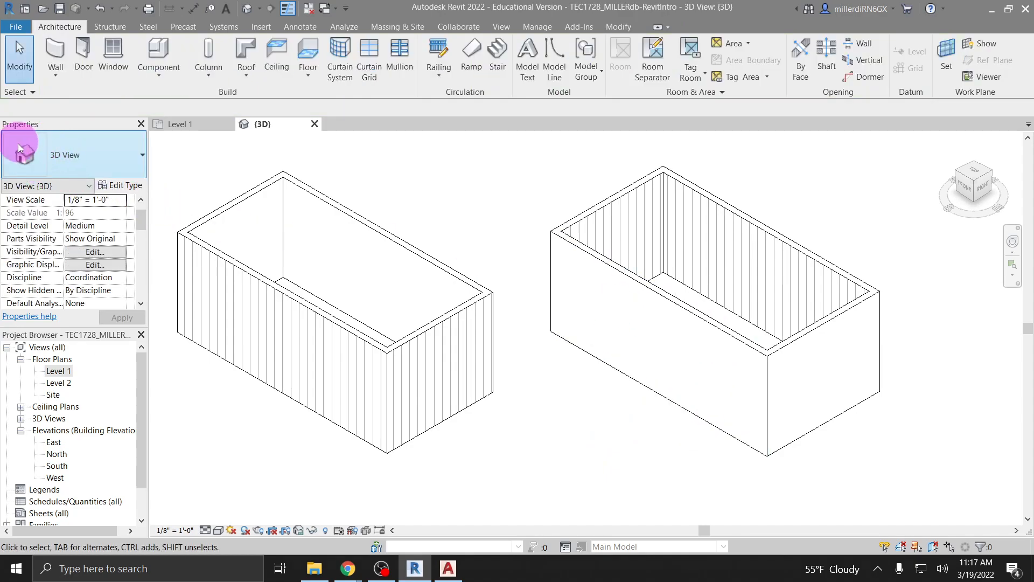
Flip the orientation of all four walls in the second rectangle so their clapboard siding faces outward.
left_click(647, 293)
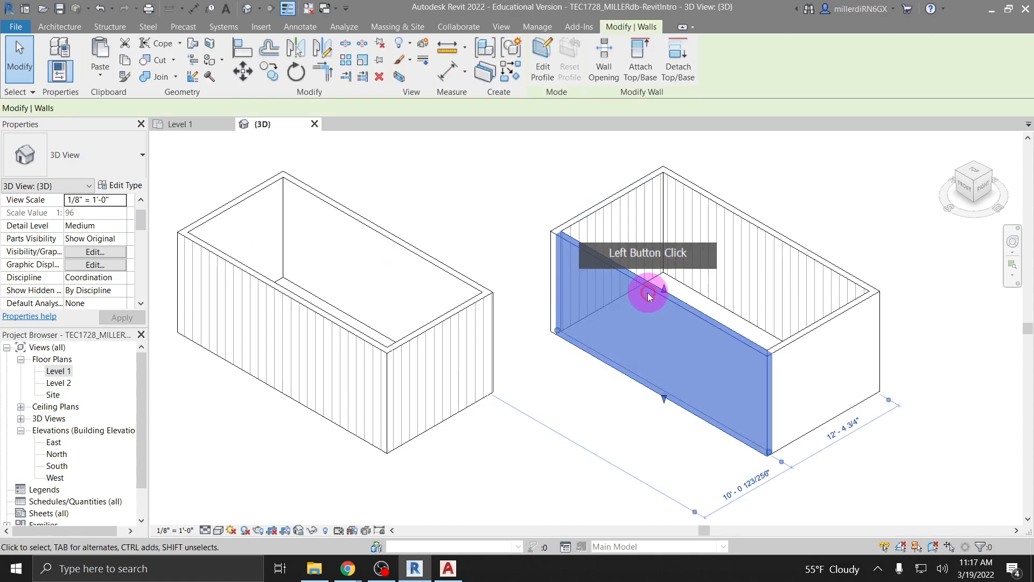
left_click(629, 461)
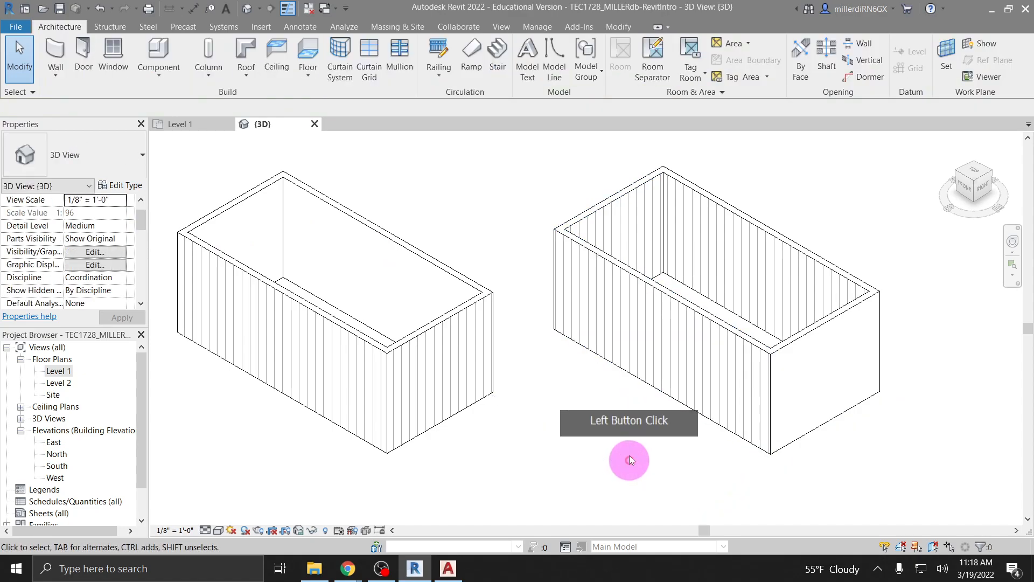
left_click(617, 204)
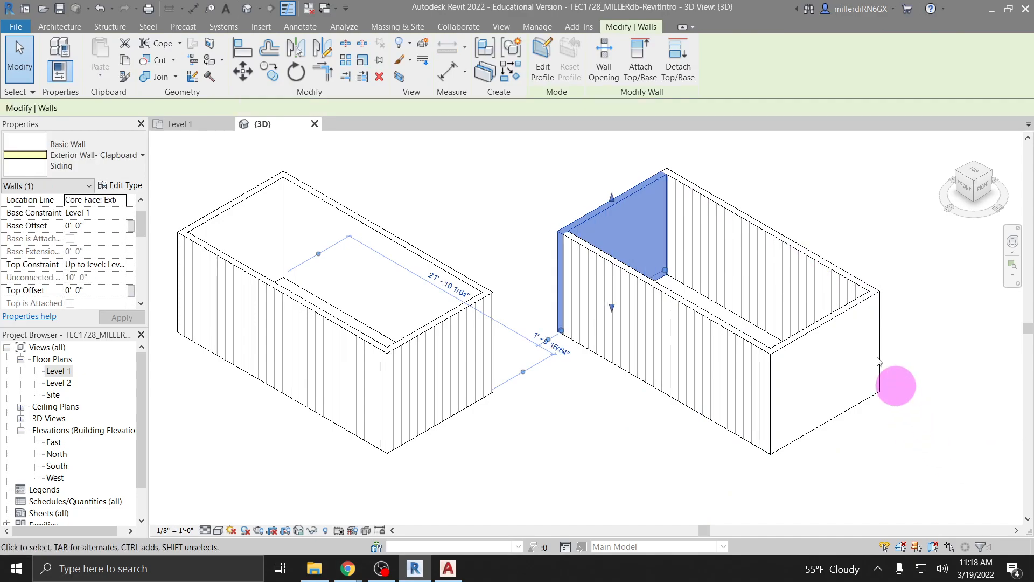
left_click(892, 307)
left_click_drag(966, 433, 833, 217)
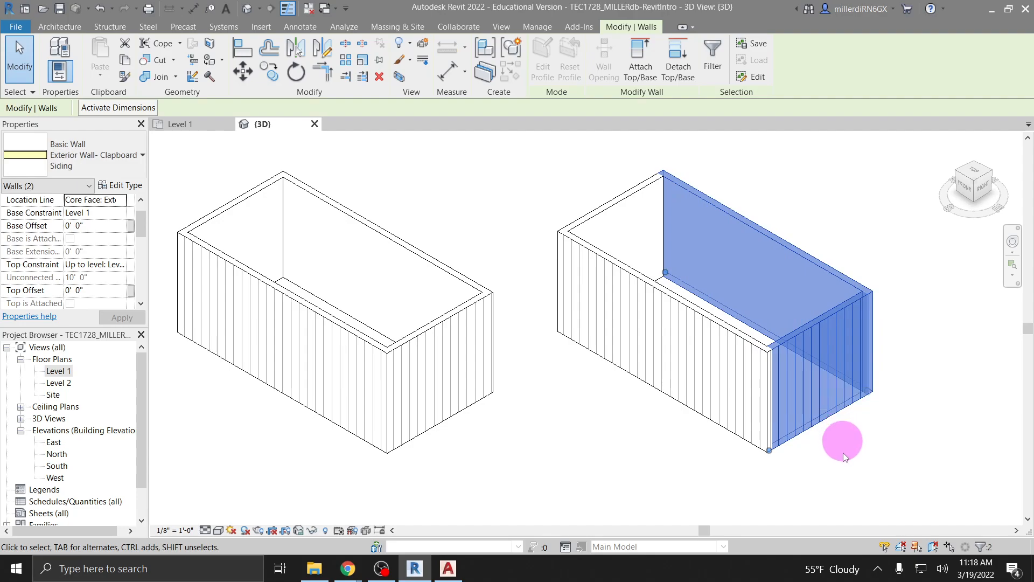
Delete all four walls of the second rectangle in the 3D view, keeping only the first wall rectangle.
left_click(874, 475)
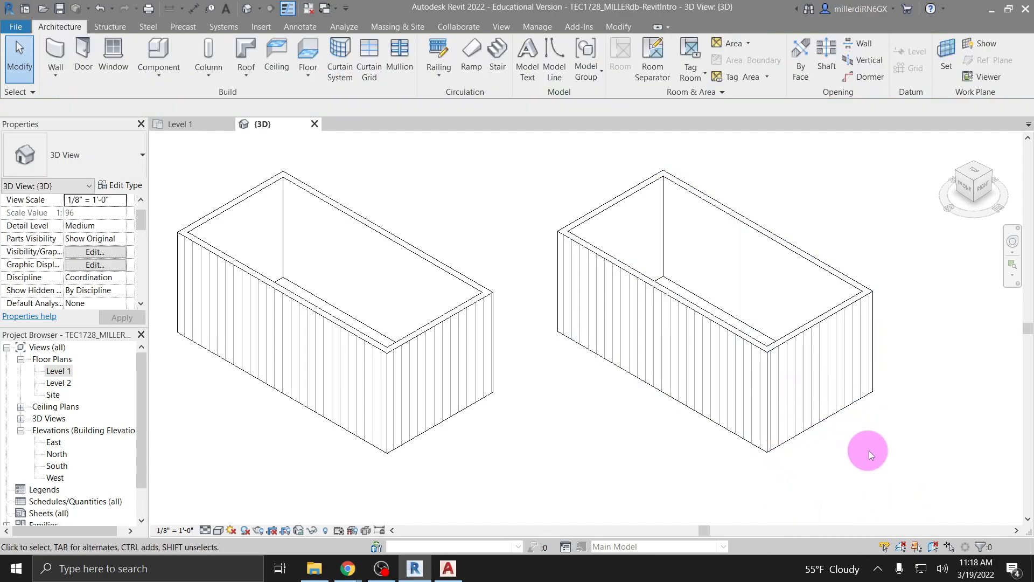
left_click_drag(897, 468, 564, 145)
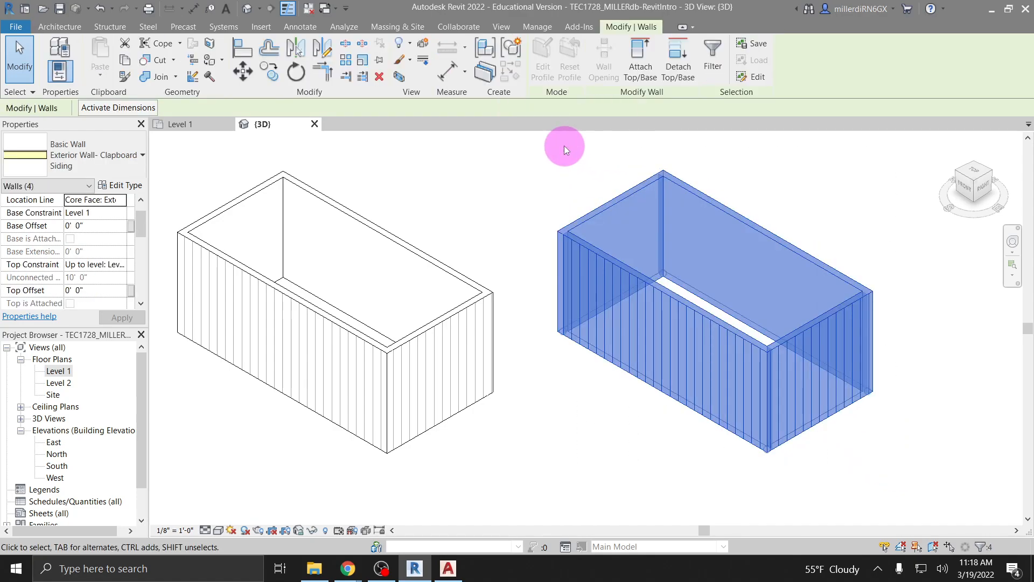
key("Delete")
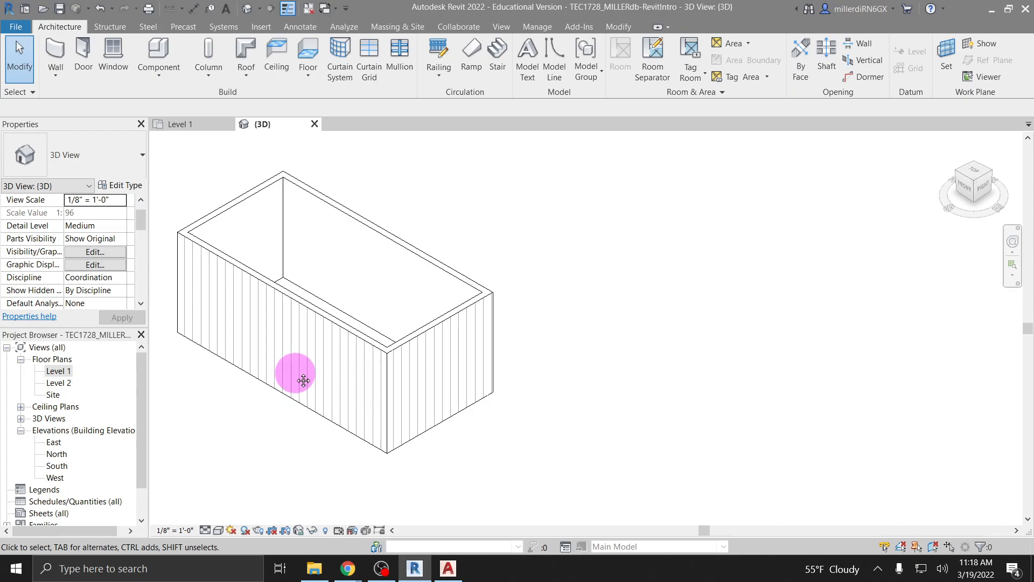
middle_click_drag(295, 373, 423, 422)
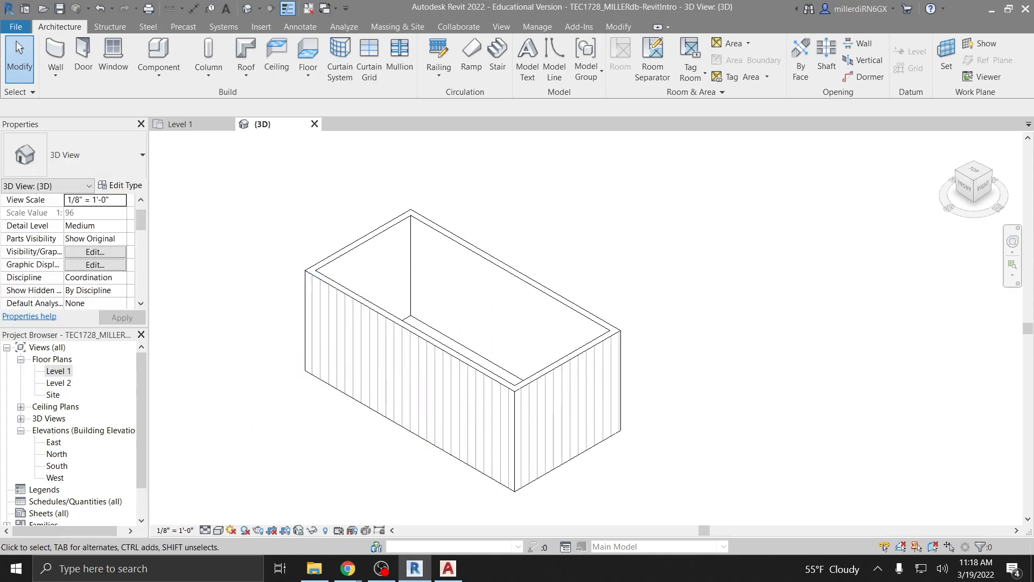
Open the Level 1 floor plan and switch between it and the 3D view, ending on the plan.
double_click(59, 371)
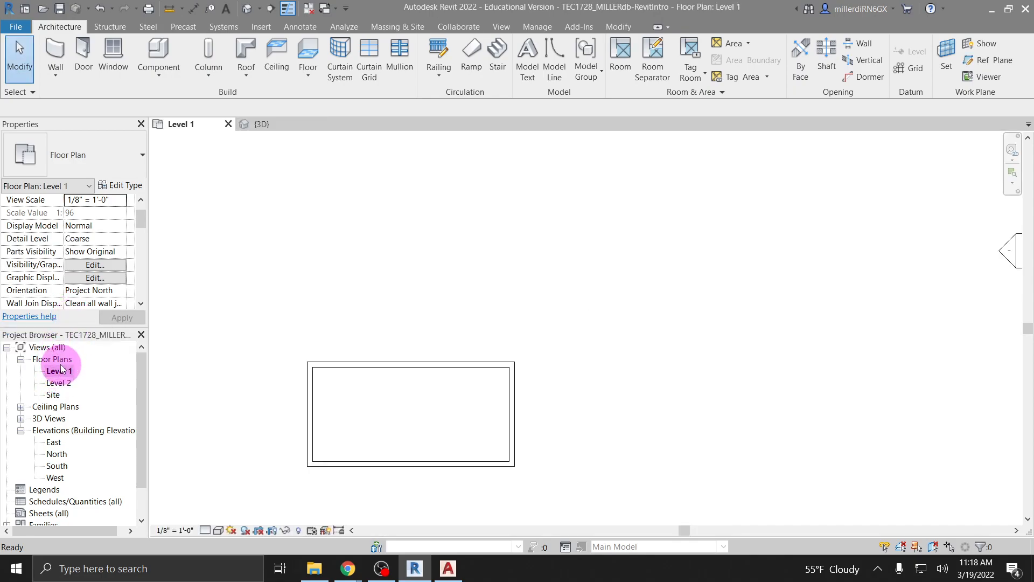
left_click(264, 123)
left_click(205, 122)
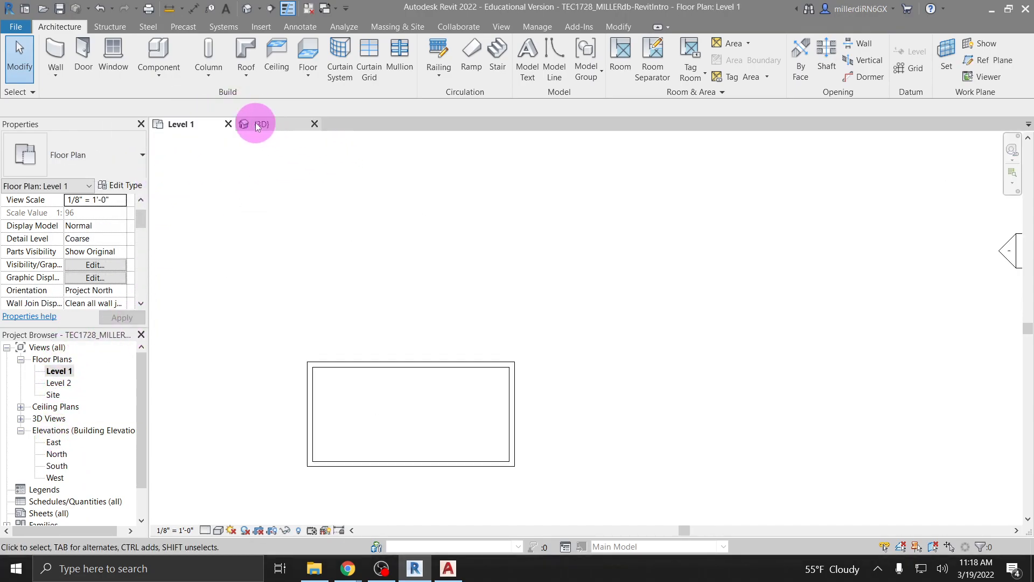
left_click(258, 125)
left_click(181, 123)
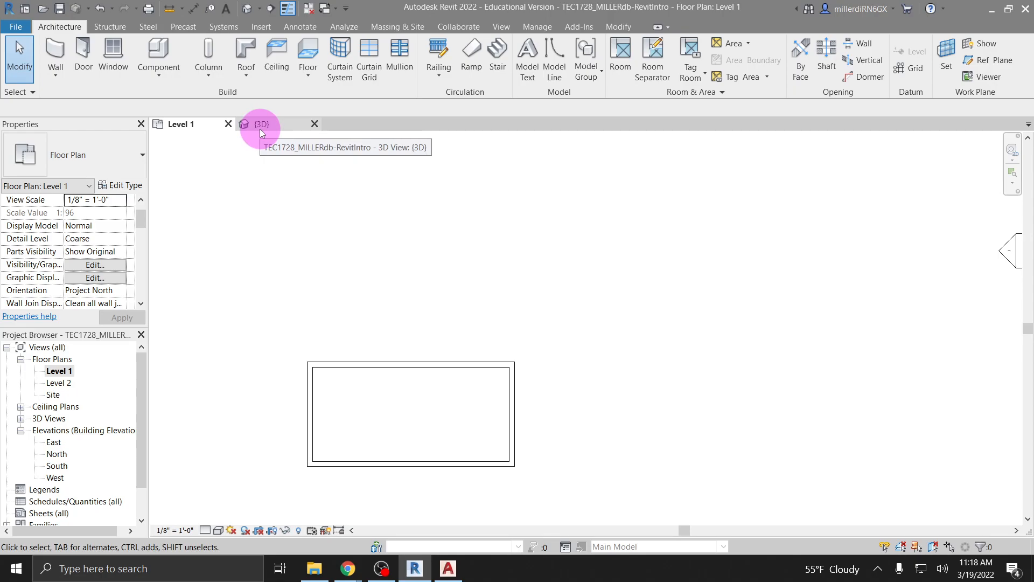
Set the Level 1 plan's detail level to Fine and examine the wall layers at the lower-left corner.
scroll(383, 431, "up", 1)
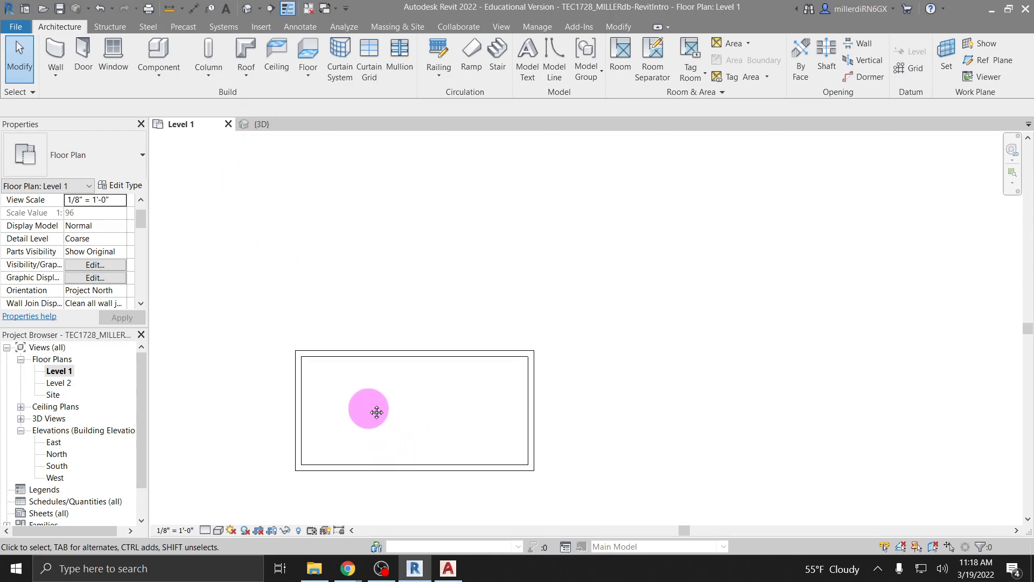
scroll(412, 299, "up", 3)
middle_click_drag(411, 299, 489, 338)
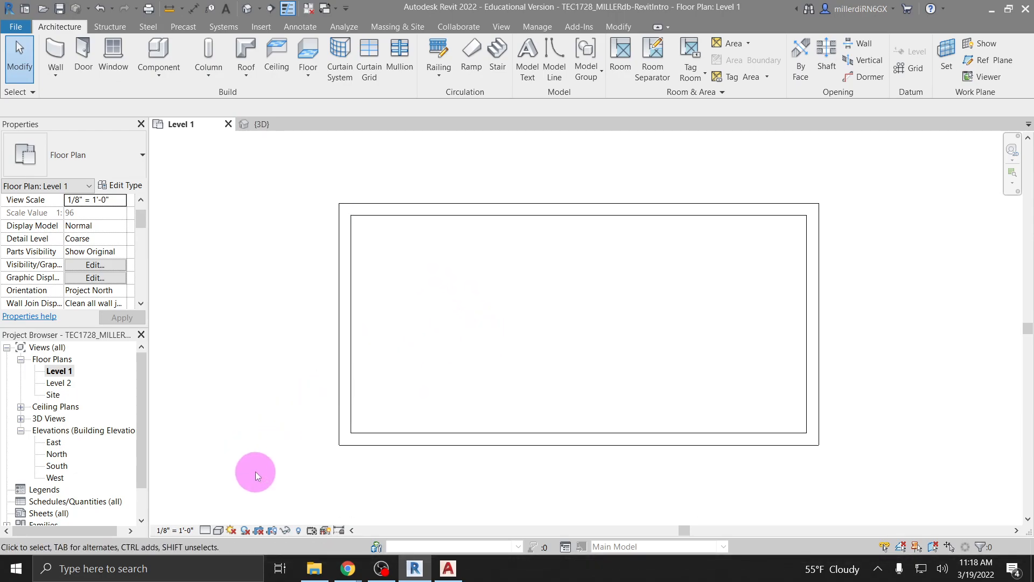
left_click(205, 532)
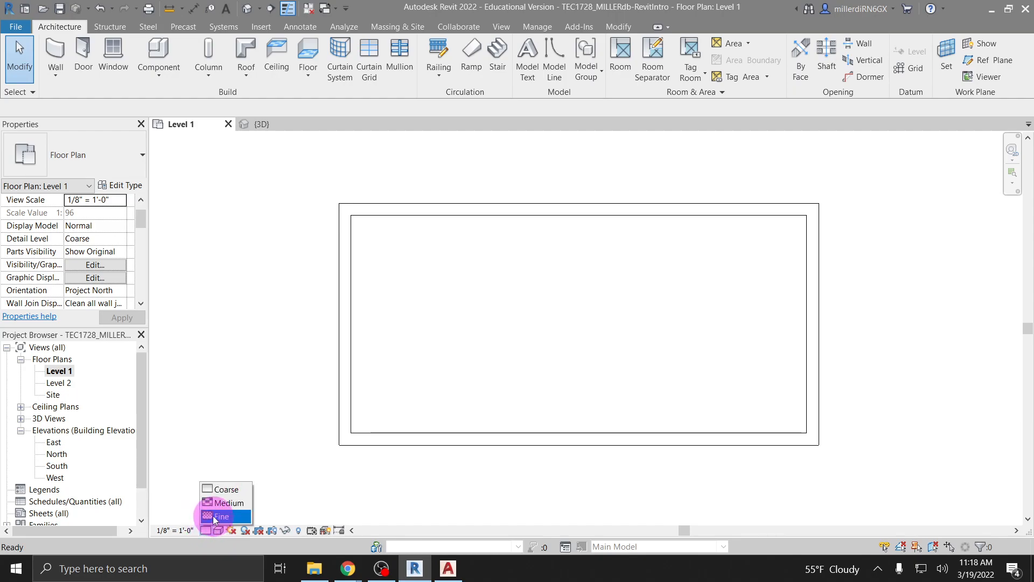
left_click(220, 516)
scroll(358, 429, "up", 5)
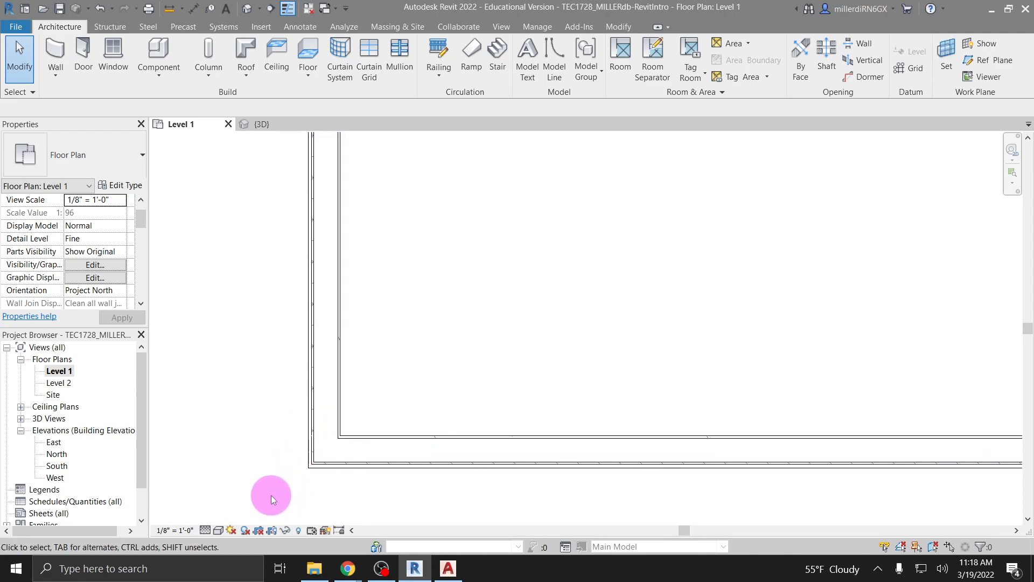
scroll(327, 474, "up", 3)
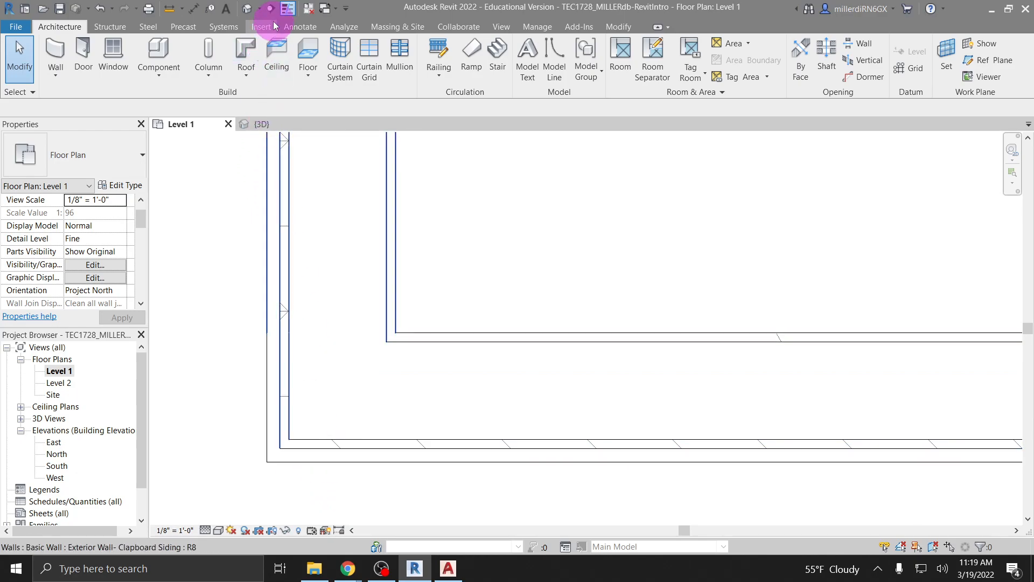
Turn Thin Lines off and back on to compare how the wall lines display in the Level 1 plan.
left_click(288, 8)
scroll(266, 285, "down", 4)
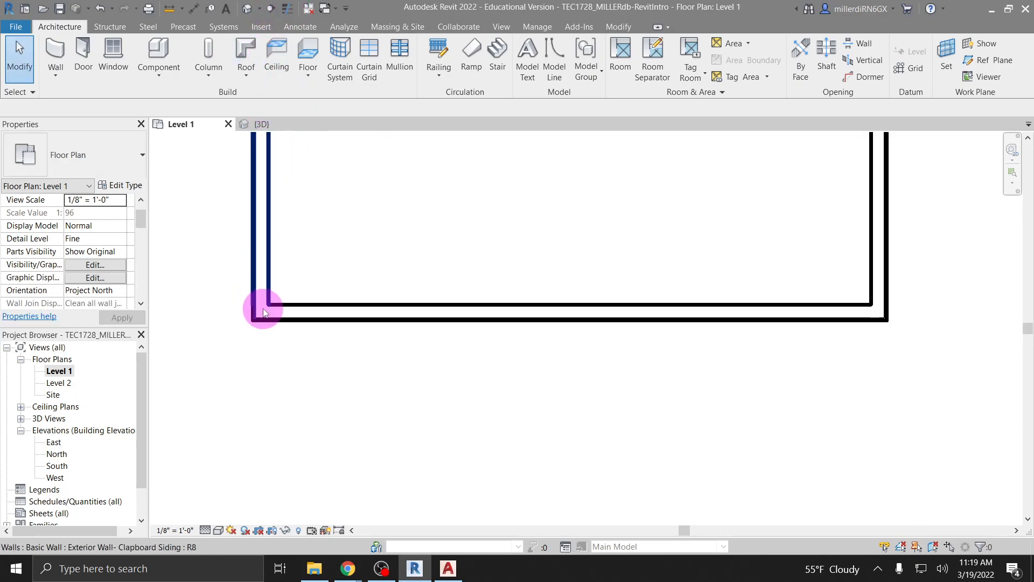
middle_click_drag(300, 282, 362, 328)
scroll(375, 325, "up", 1)
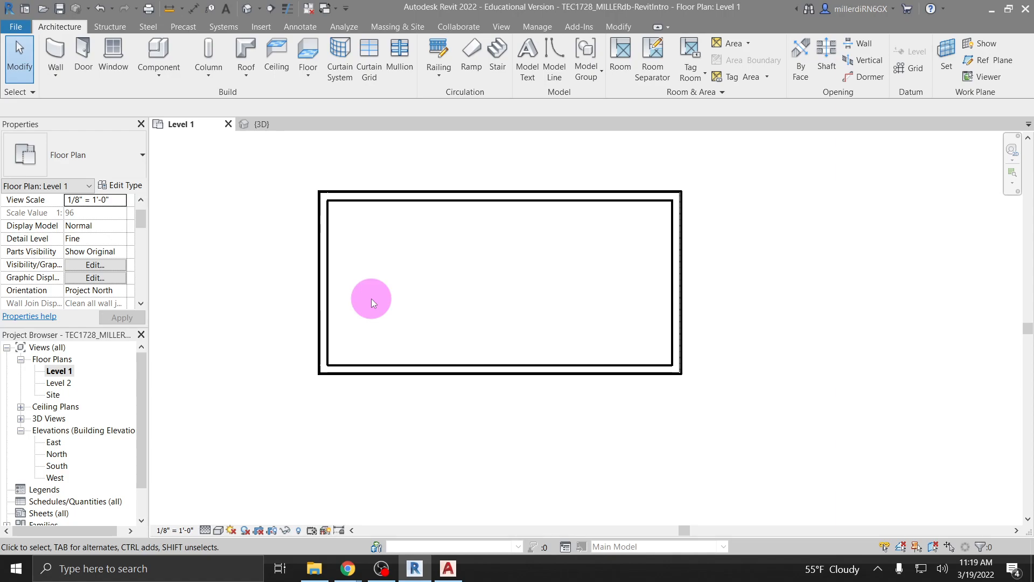
scroll(324, 240, "up", 1)
middle_click_drag(355, 269, 368, 291)
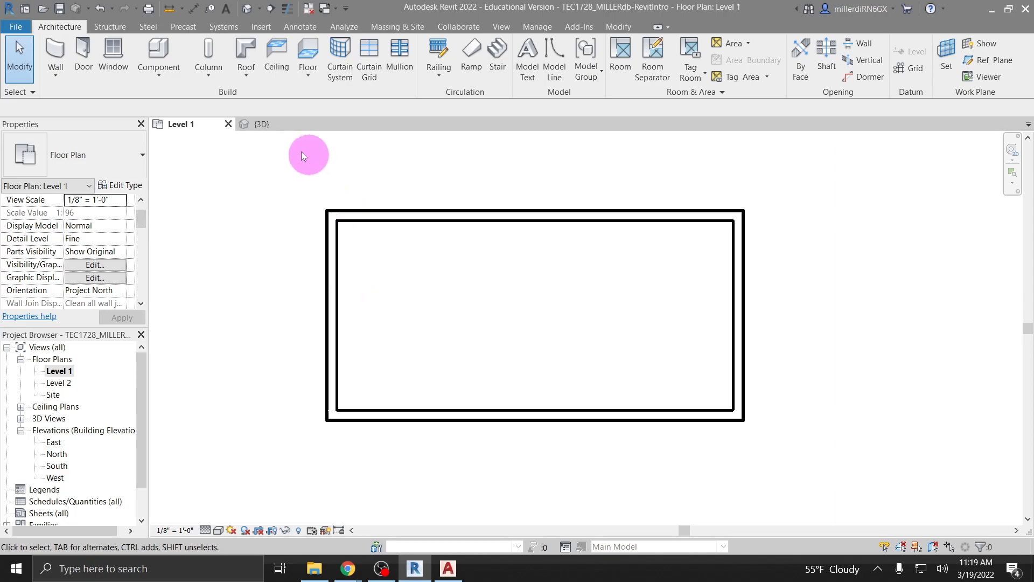
left_click(288, 10)
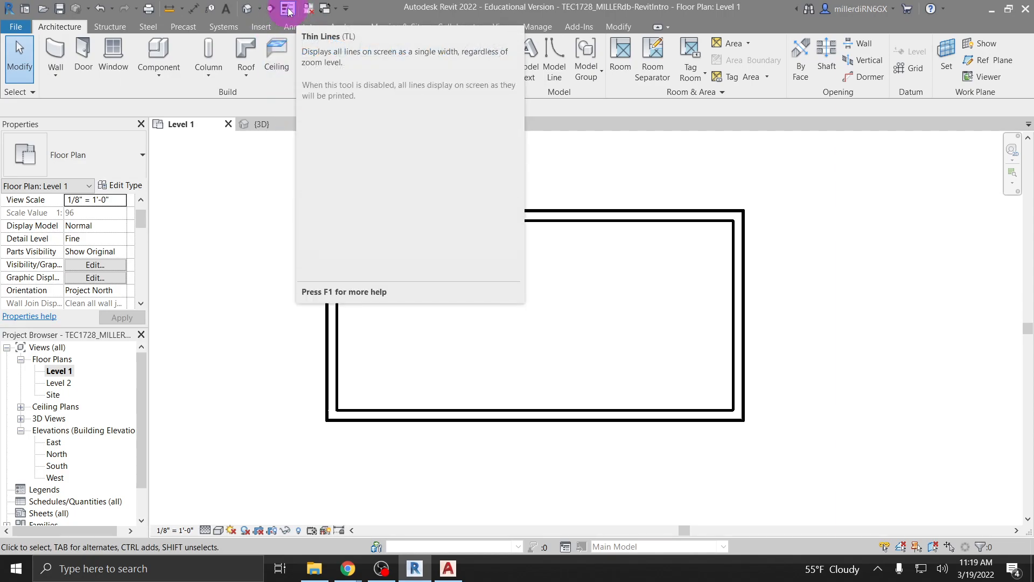
scroll(330, 224, "up", 3)
scroll(329, 206, "up", 3)
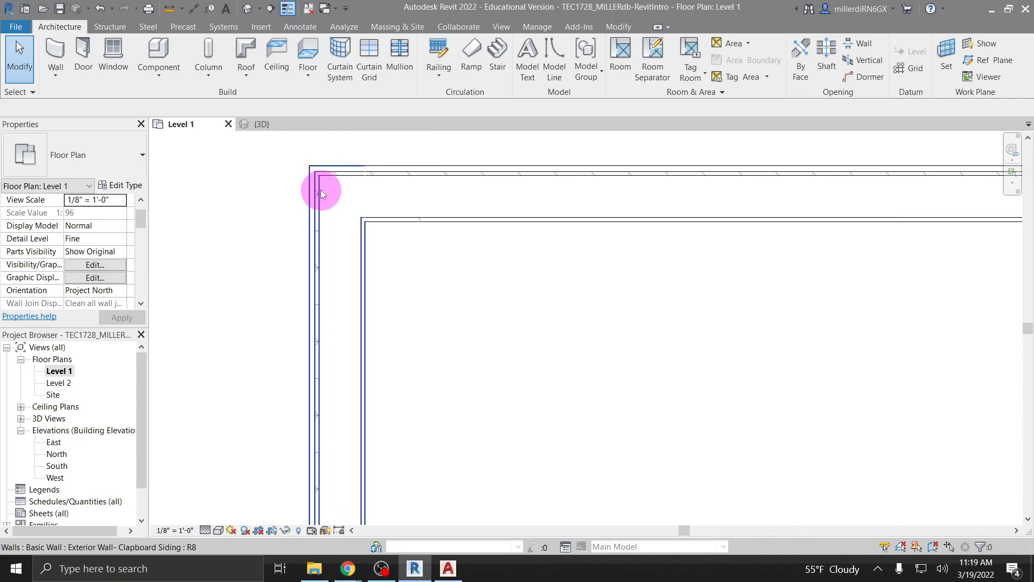
Toggle Thin Lines off and on once more, comparing line weights at the upper-left wall corner and across the whole plan.
left_click(287, 9)
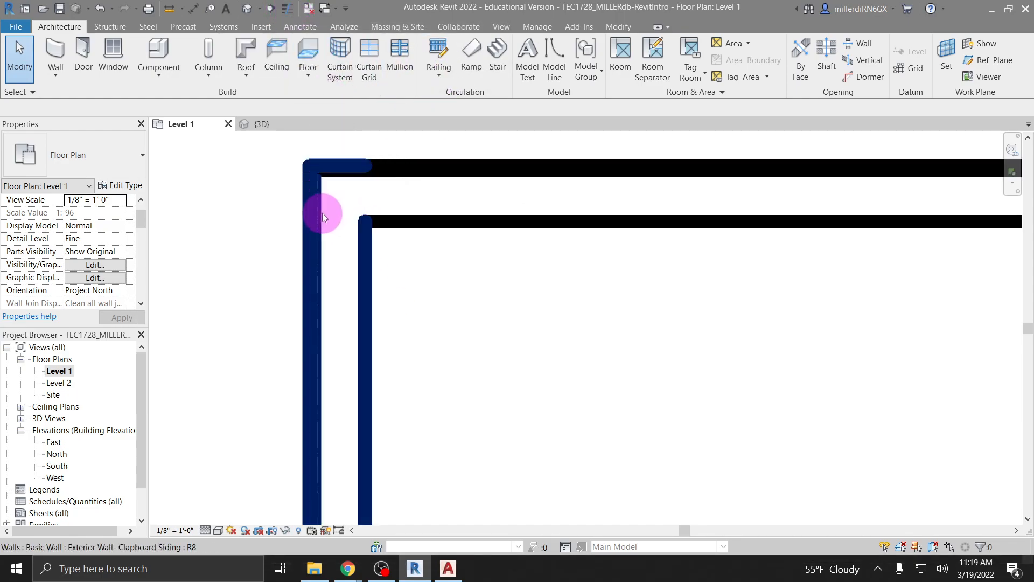
scroll(418, 304, "down", 6)
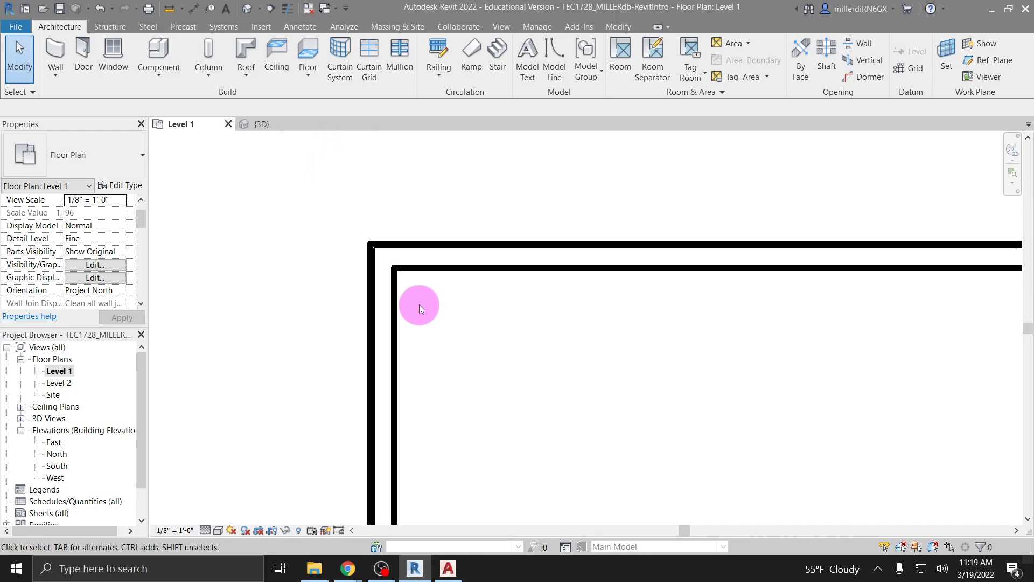
middle_click_drag(434, 321, 363, 261)
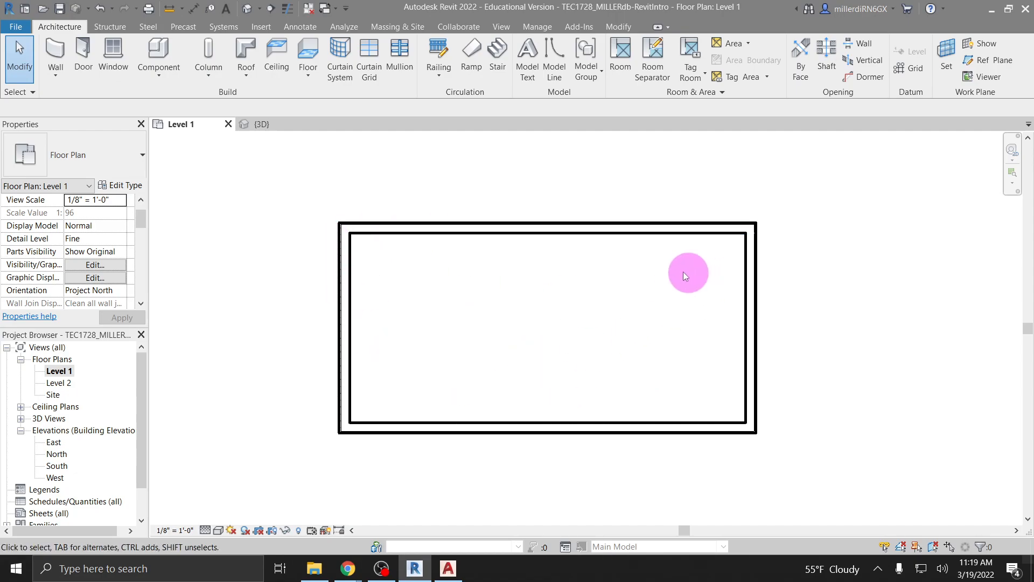
left_click(290, 15)
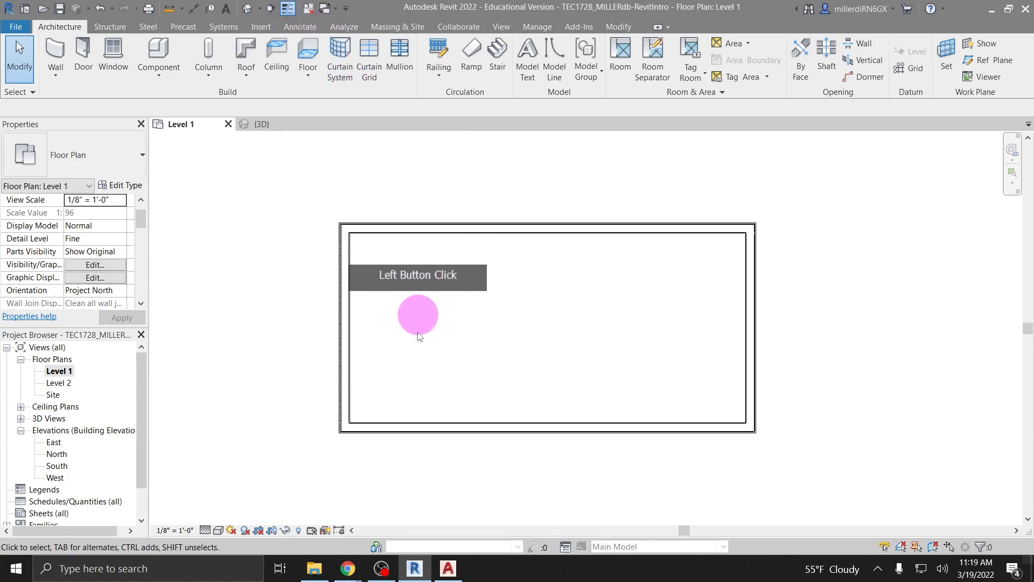
scroll(412, 360, "up", 1)
scroll(412, 360, "up", 1)
scroll(329, 318, "up", 1)
scroll(345, 304, "down", 2)
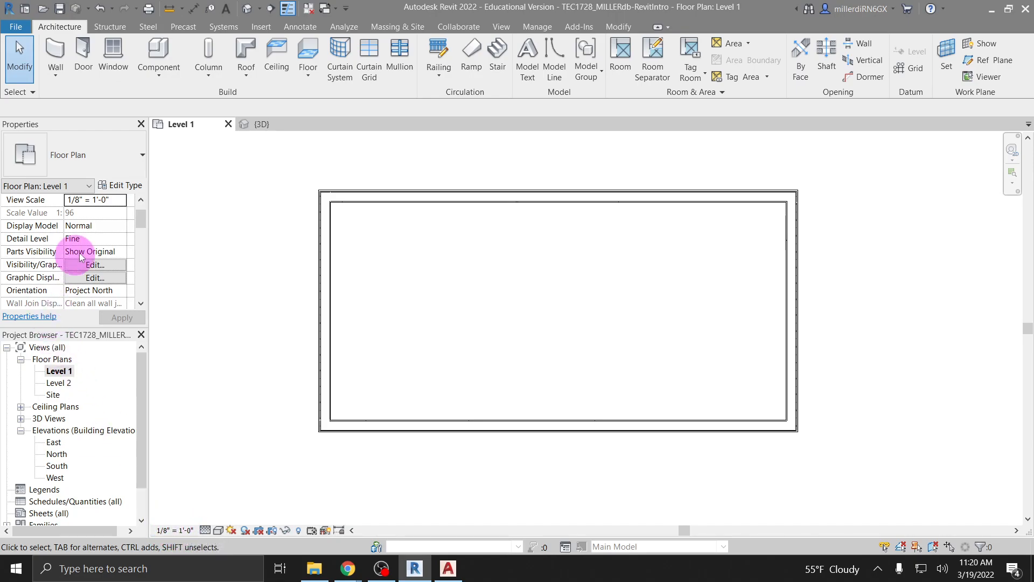
Set the Level 1 view scale to 1/4" = 1'-0" and check the wall layers at the lower-left corner.
left_click(173, 530)
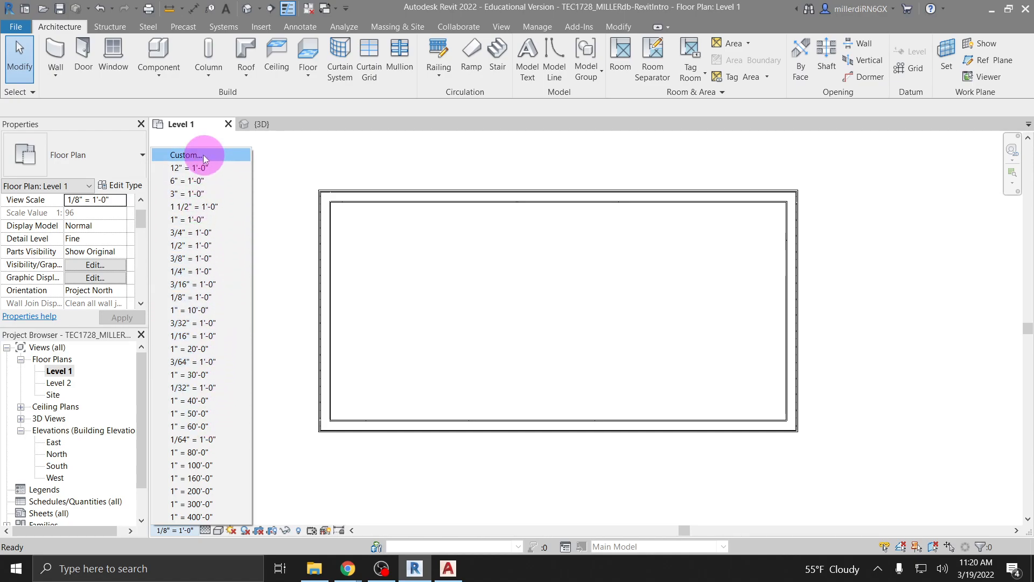
left_click(193, 272)
scroll(328, 423, "up", 3)
scroll(324, 465, "up", 2)
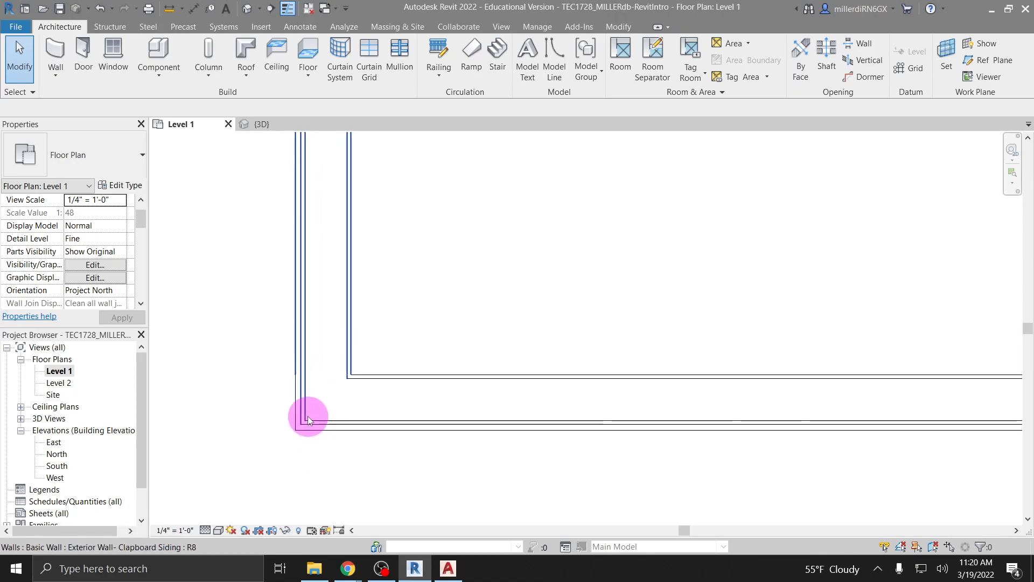
scroll(325, 403, "down", 5)
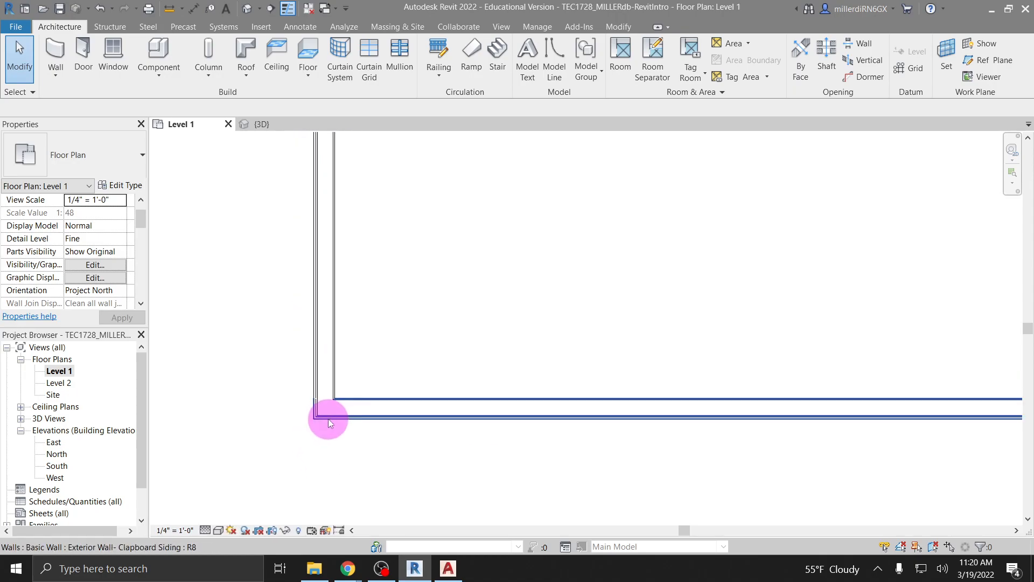
middle_click_drag(391, 306, 366, 367)
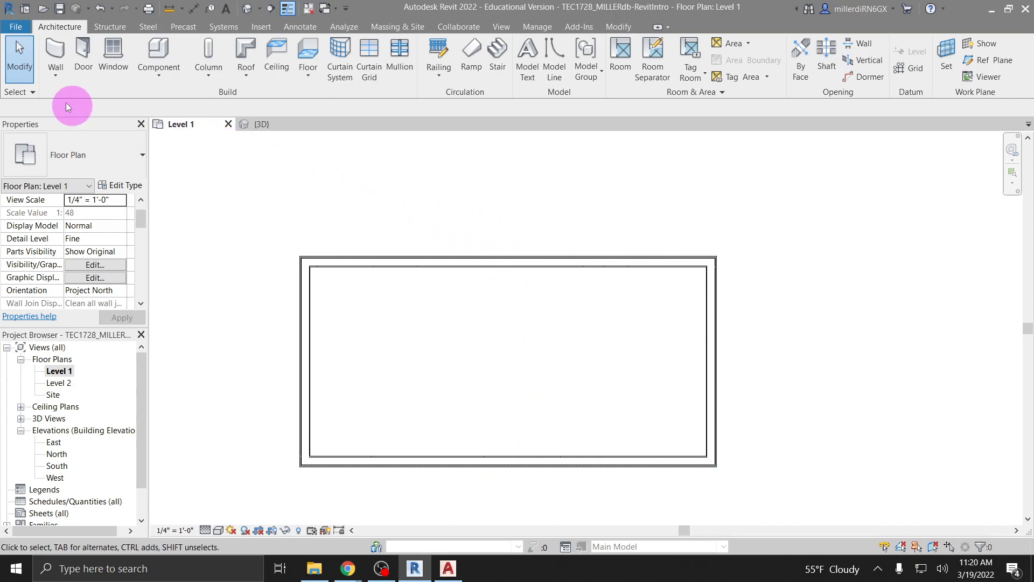
Start a new wall and duplicate the Exterior Wall- Clapboard Siding type under the name "Interior Wall- Partition".
left_click(58, 56)
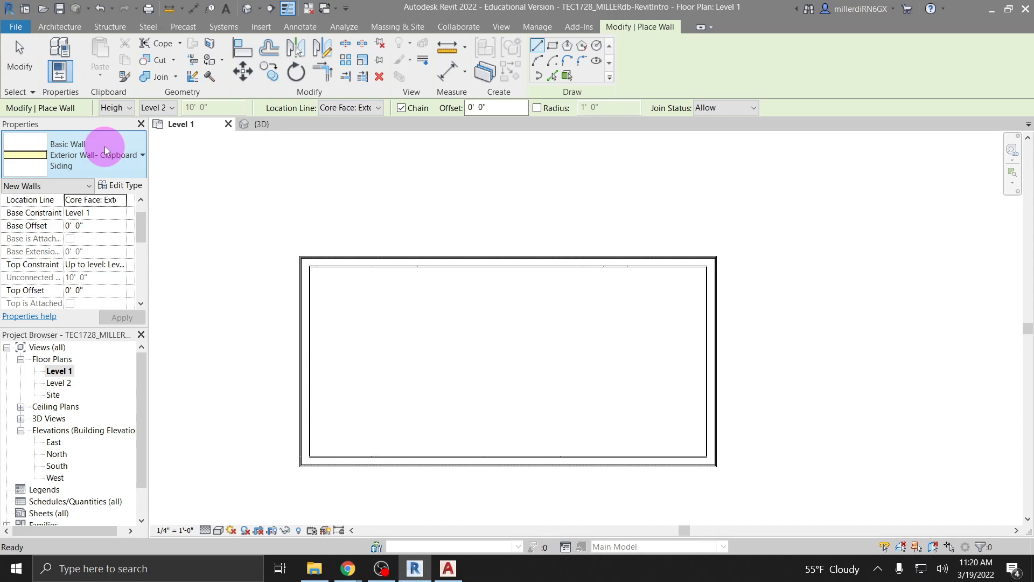
left_click(127, 188)
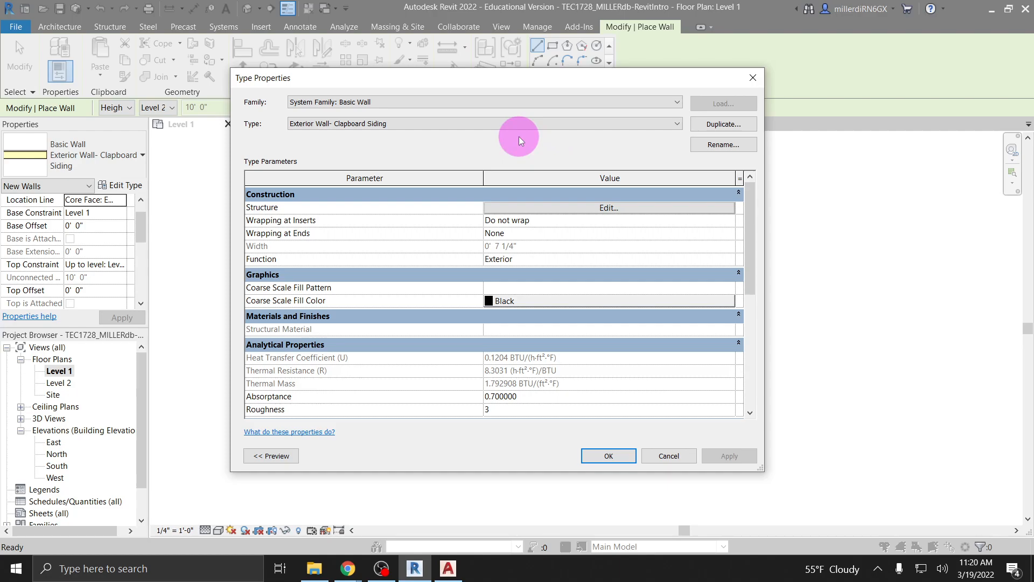
left_click(737, 124)
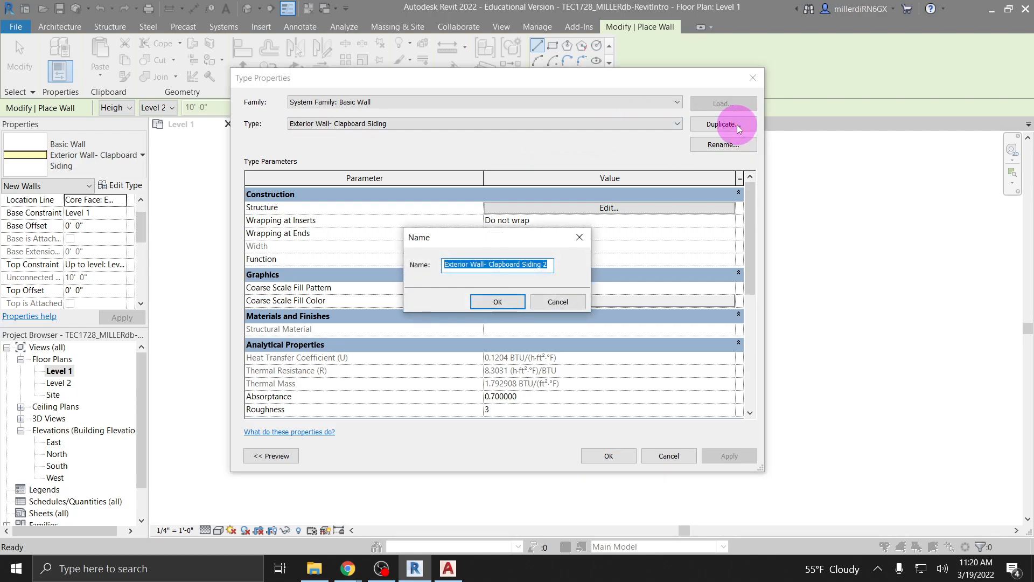
key("BackSpace")
type("Inter")
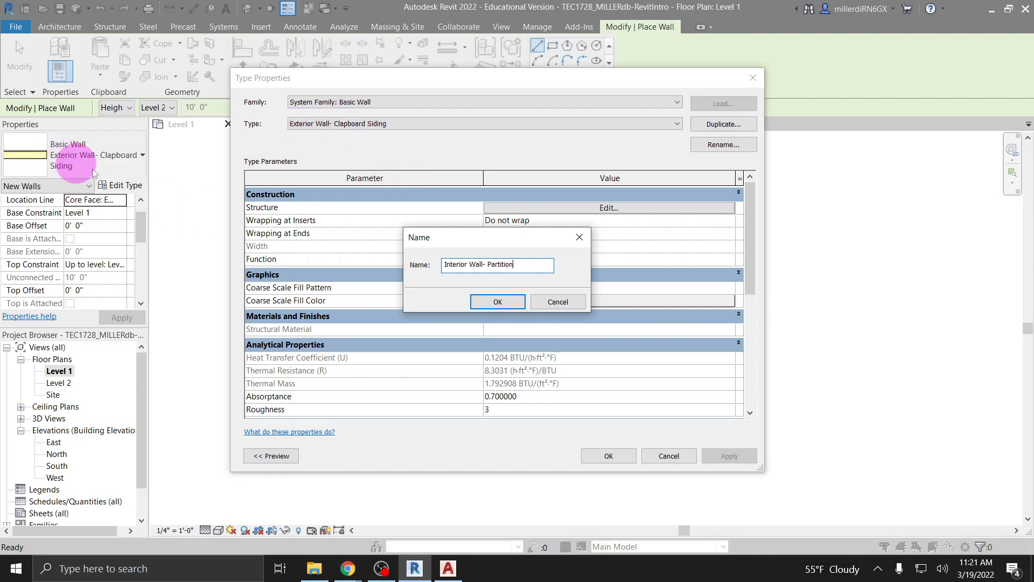
left_click(496, 302)
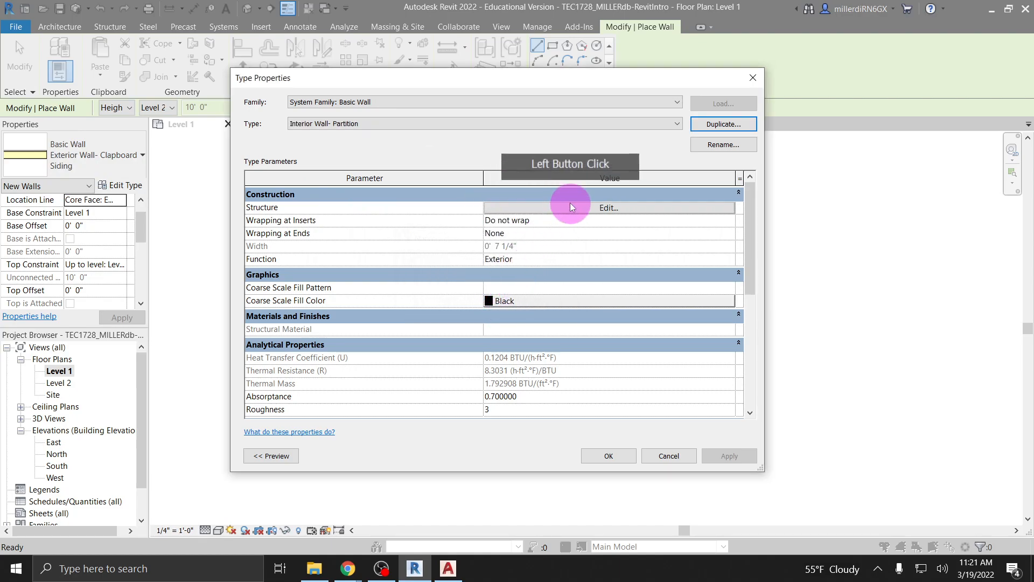
Edit the Interior Wall- Partition structure: delete the clapboard siding layer and set the plywood layer's function to Finish 2 [5].
left_click(575, 209)
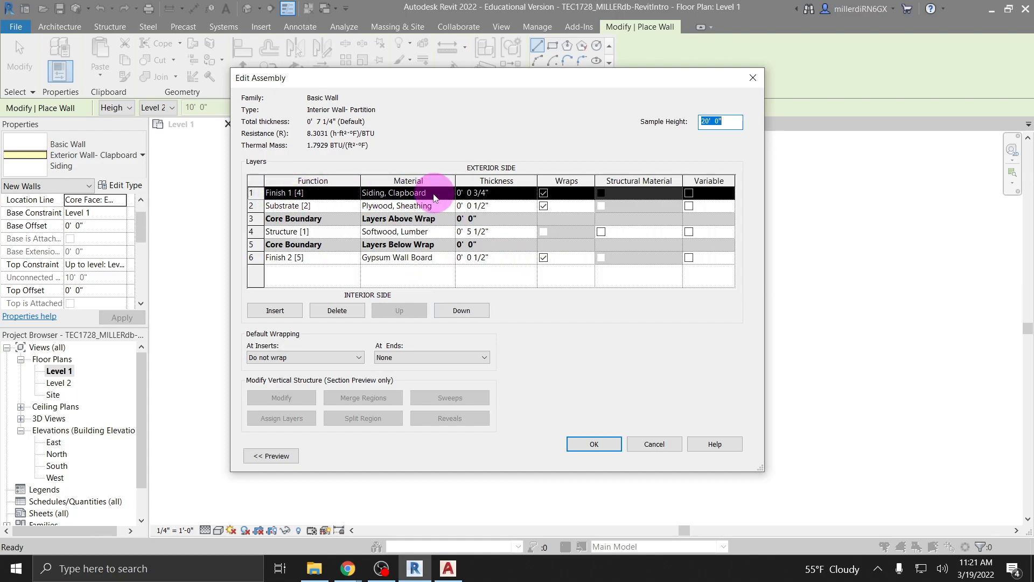
left_click(338, 311)
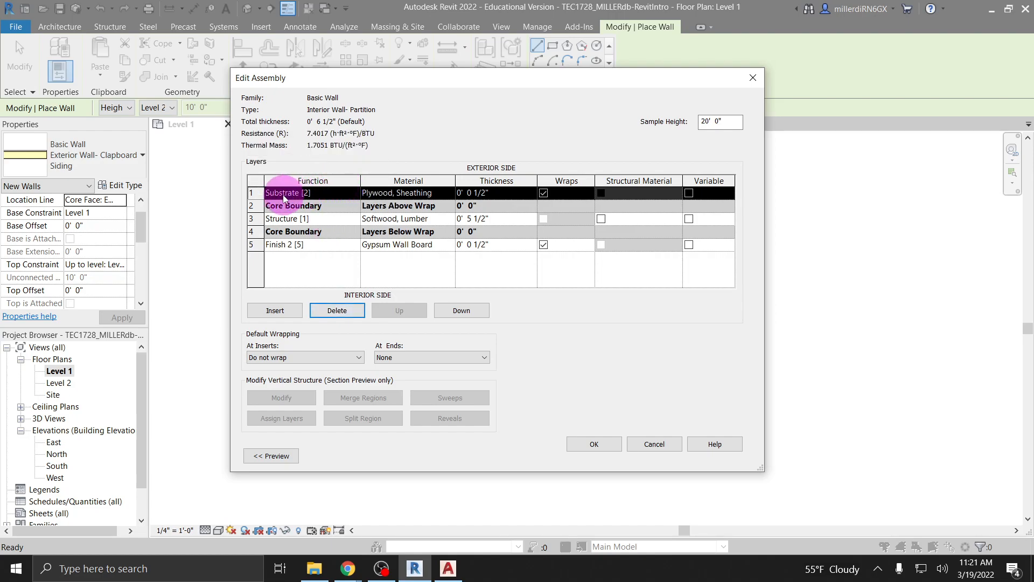
left_click(343, 195)
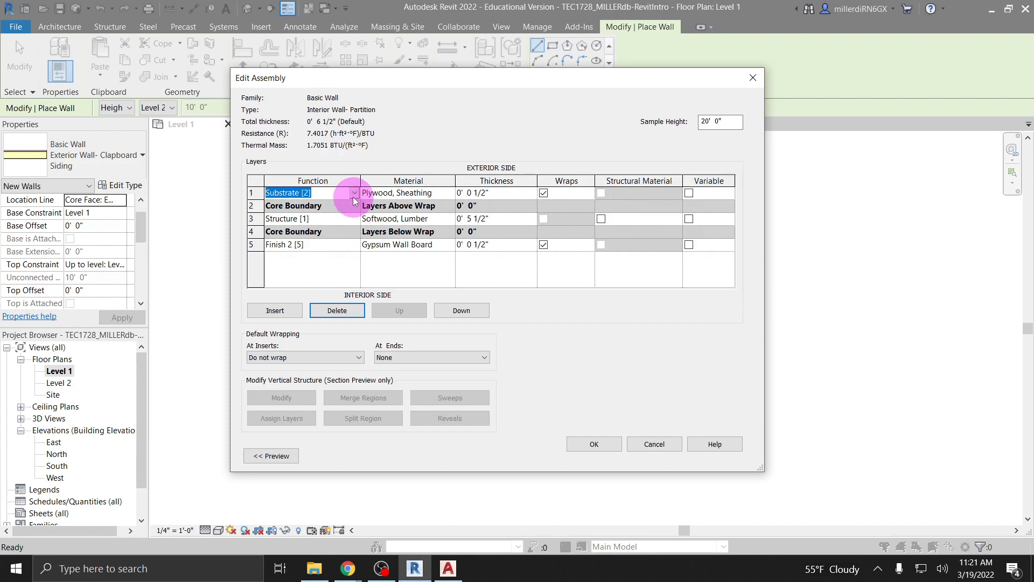
left_click(354, 194)
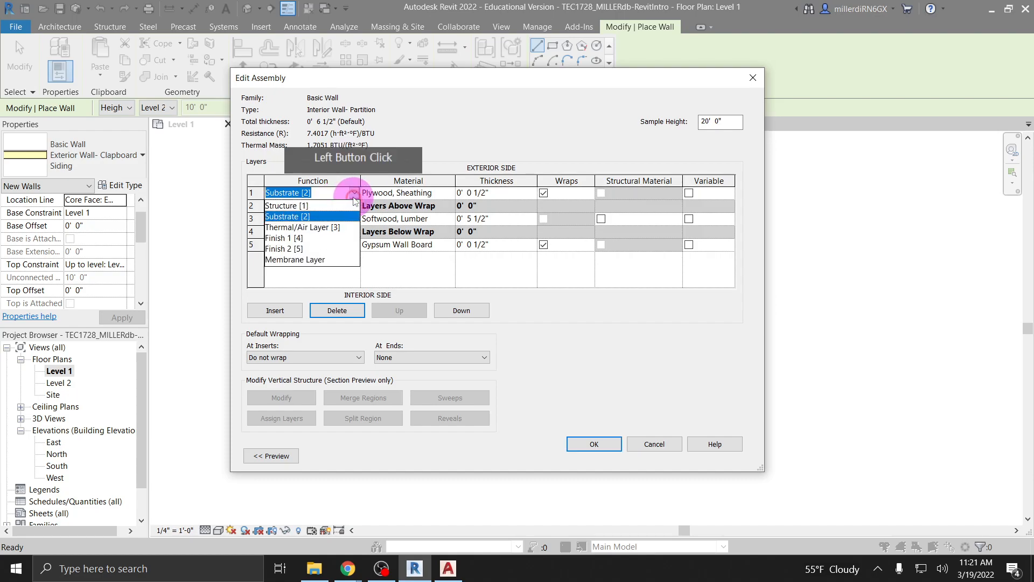
left_click(294, 248)
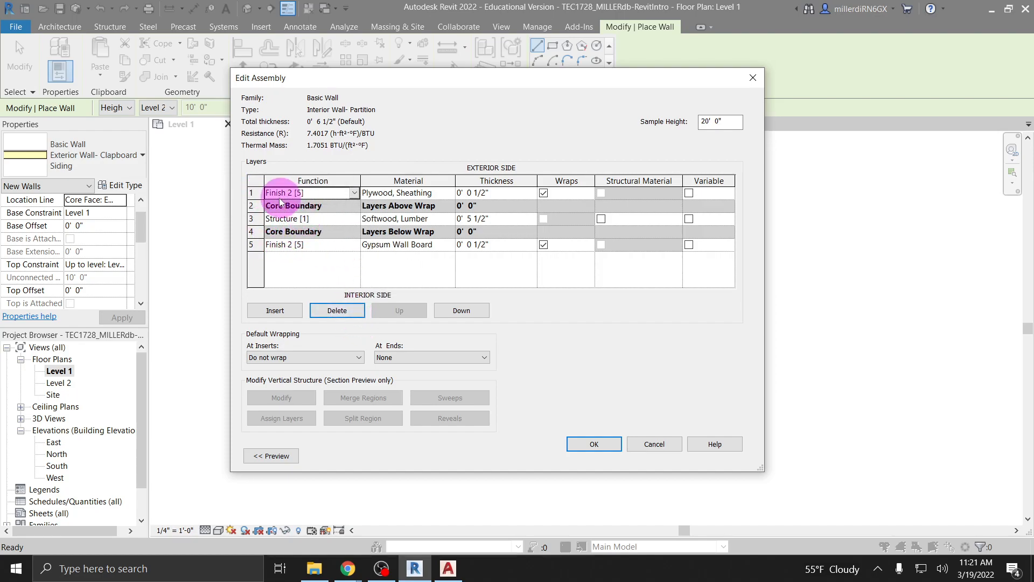
Change the plywood finish layer's material to Gypsum Wall Board.
left_click(414, 196)
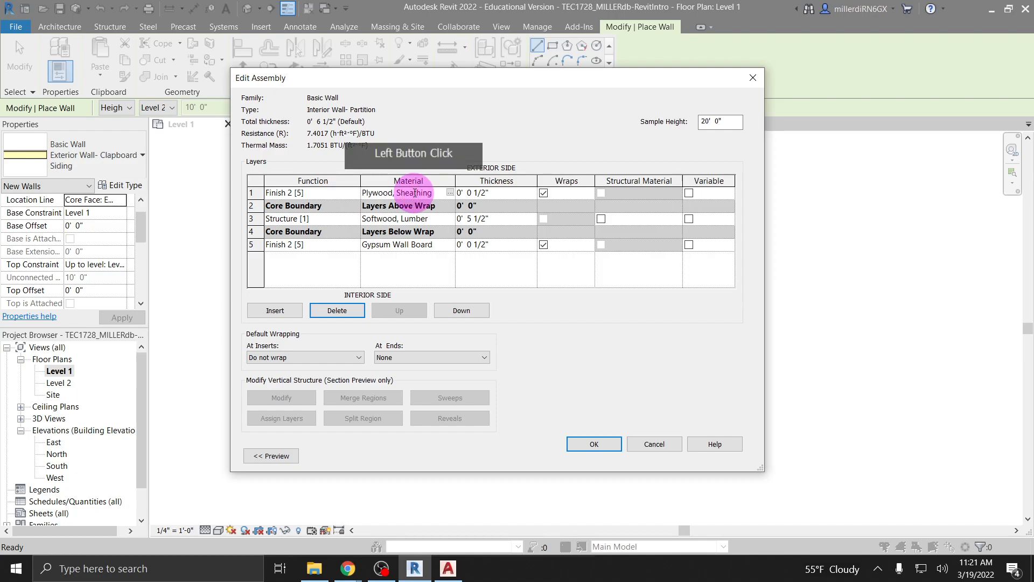
left_click(451, 193)
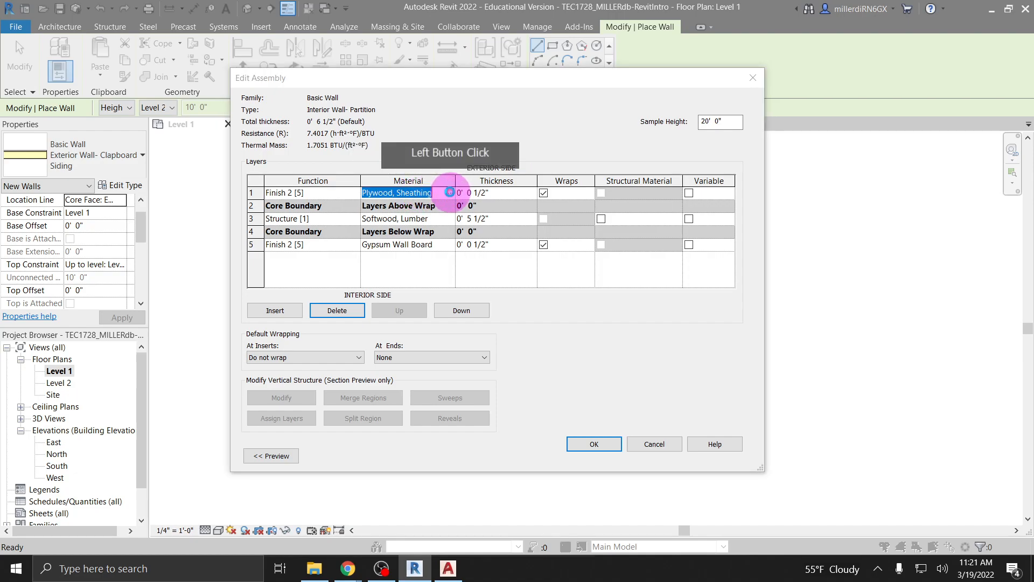
type("Gyp")
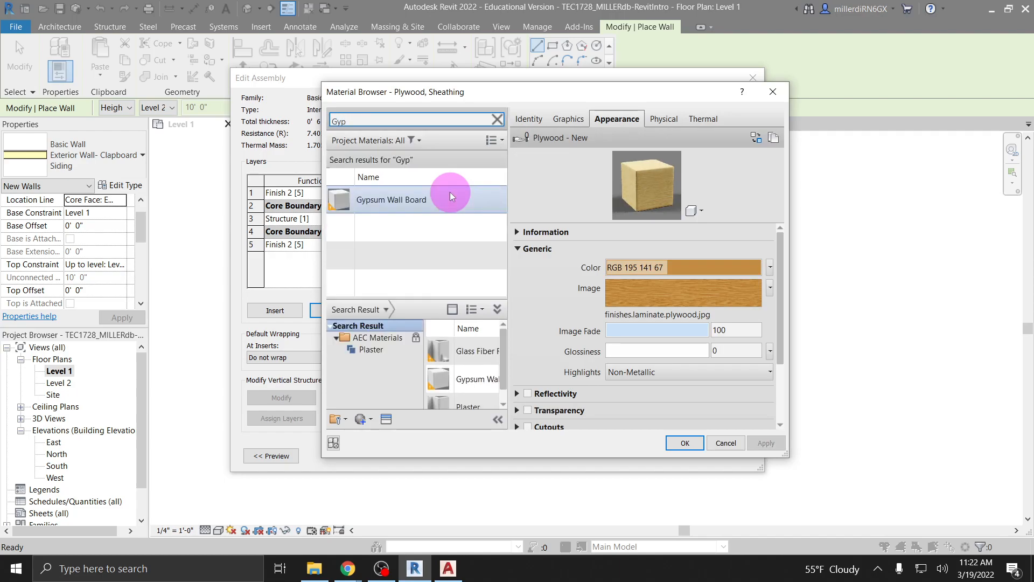
left_click(429, 200)
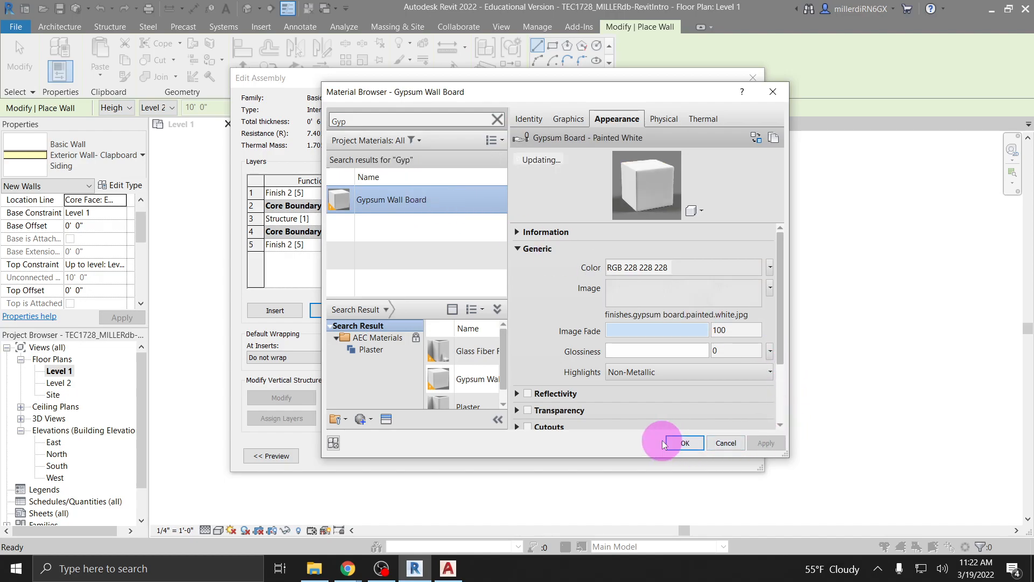
left_click(686, 442)
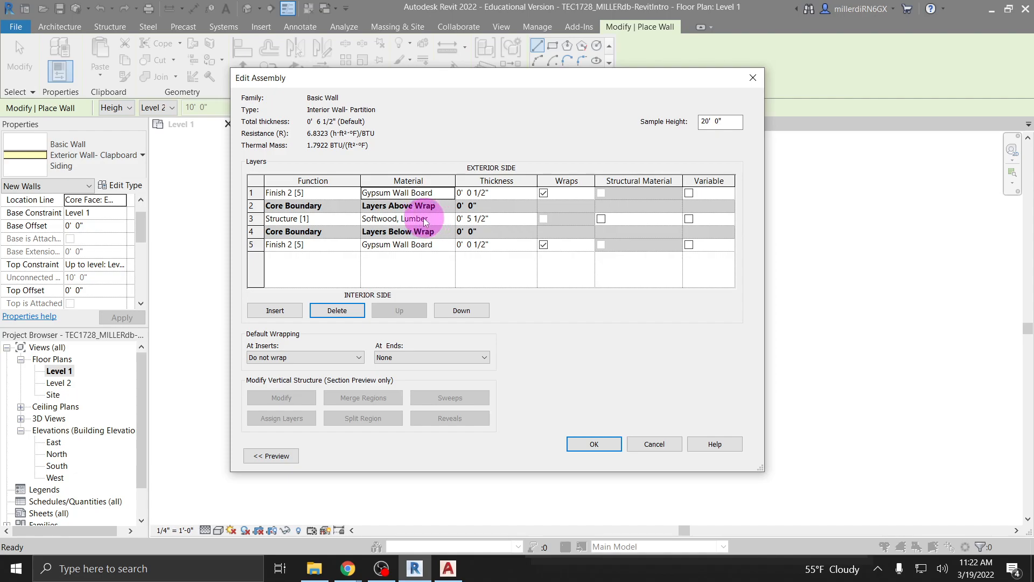
Set the softwood lumber structure layer's thickness to 3 1/2" and accept the partition wall type.
left_click(472, 224)
double_click(470, 219)
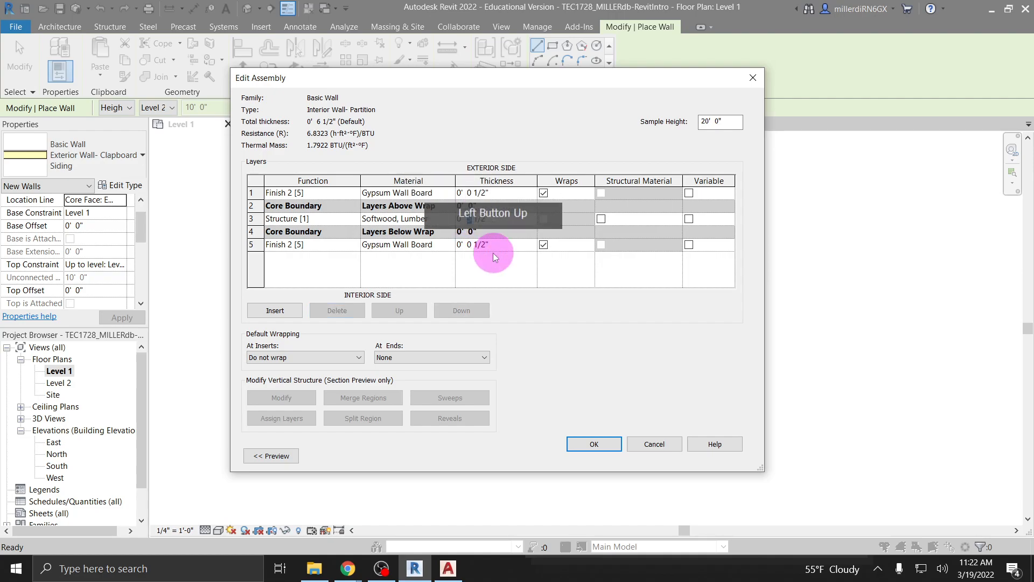
type("3")
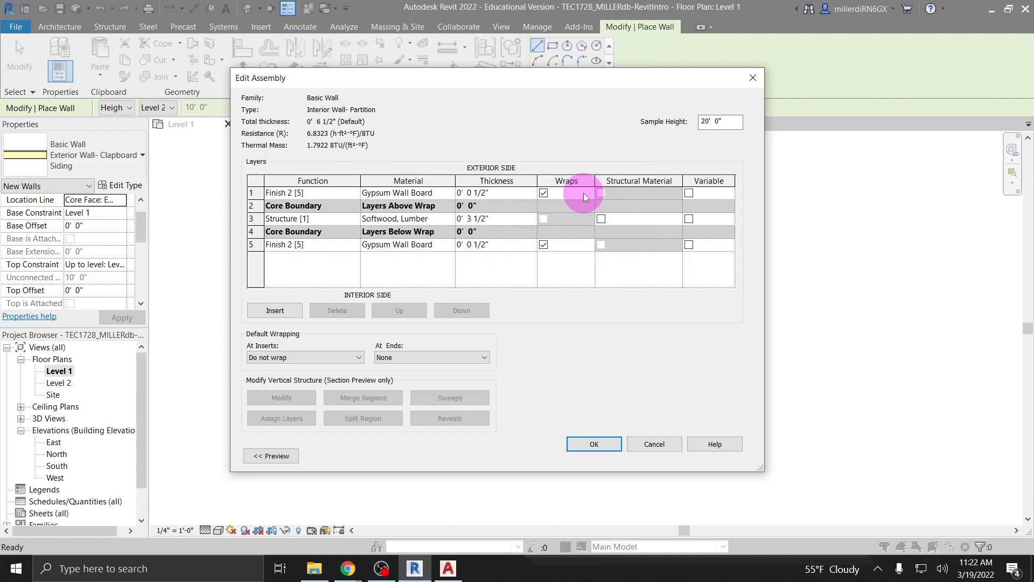
left_click(498, 267)
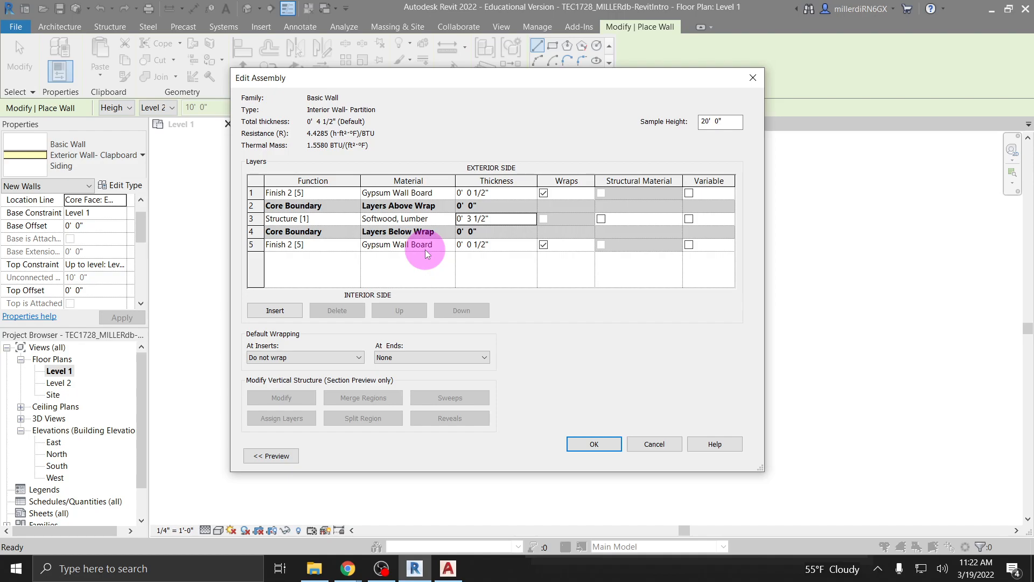
left_click(589, 445)
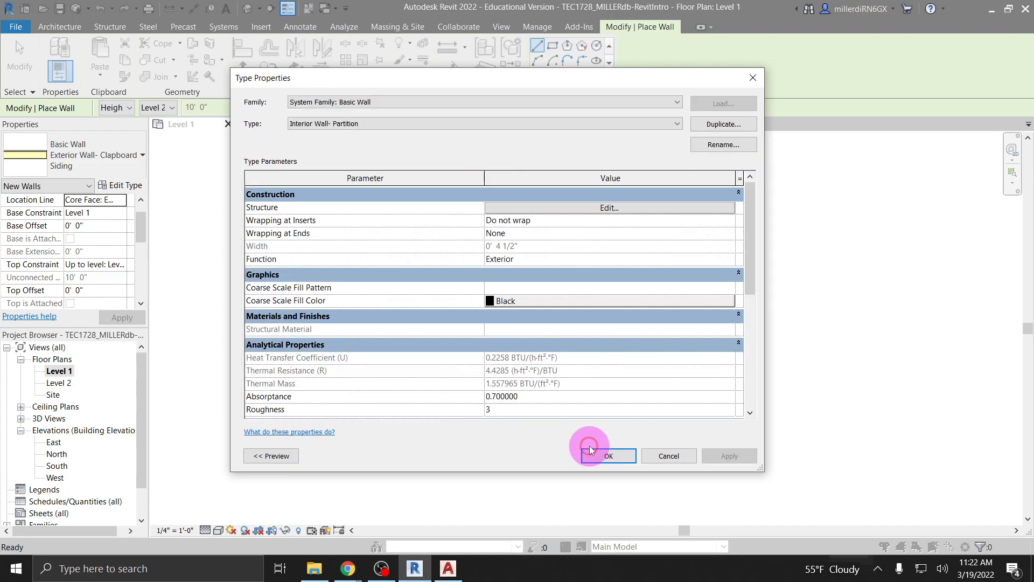
left_click(611, 456)
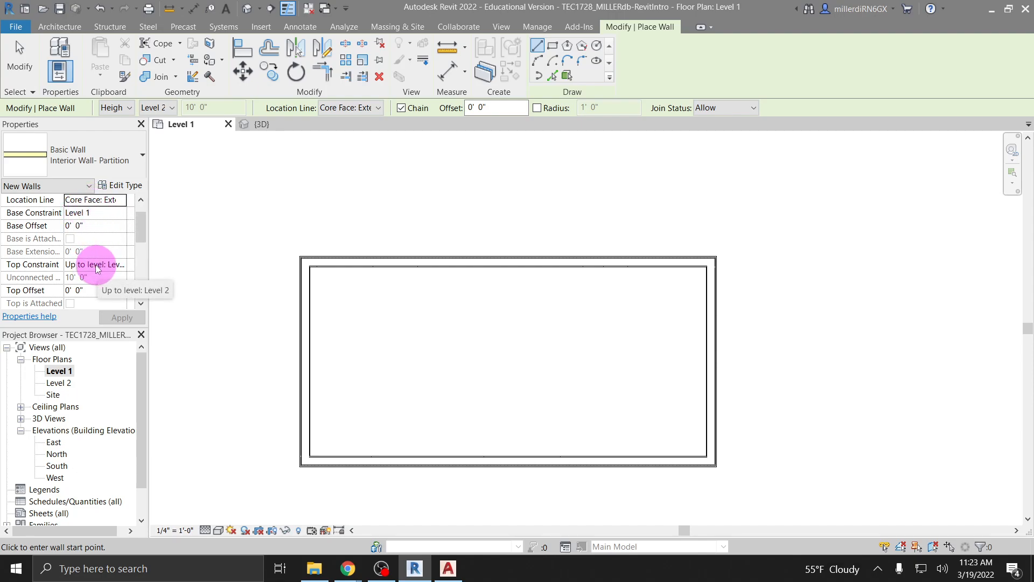
Draw a partition wall with its location line at Core Centerline, joining the midpoints of the two long exterior walls in the Level 1 plan.
left_click(102, 203)
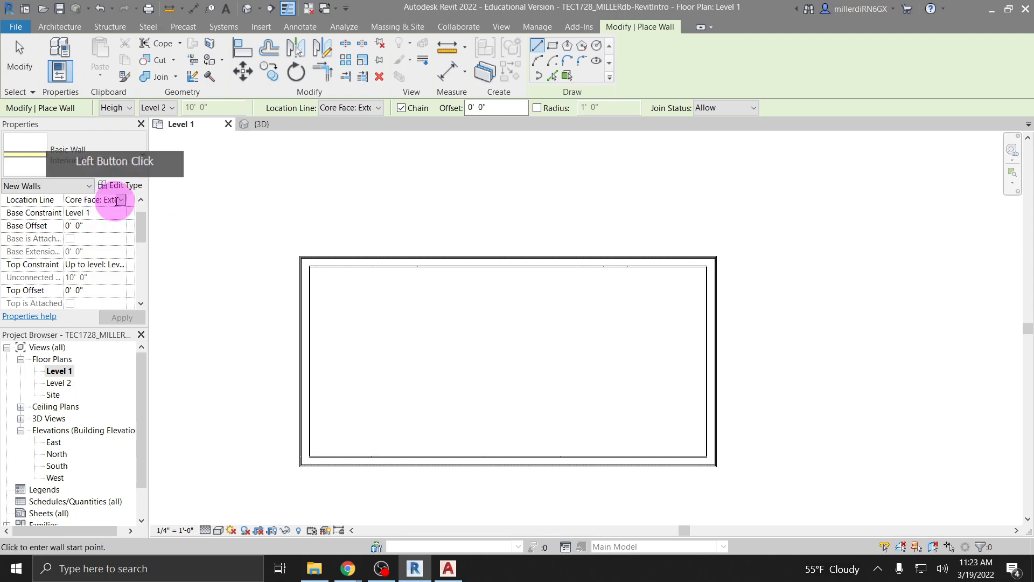
left_click(122, 201)
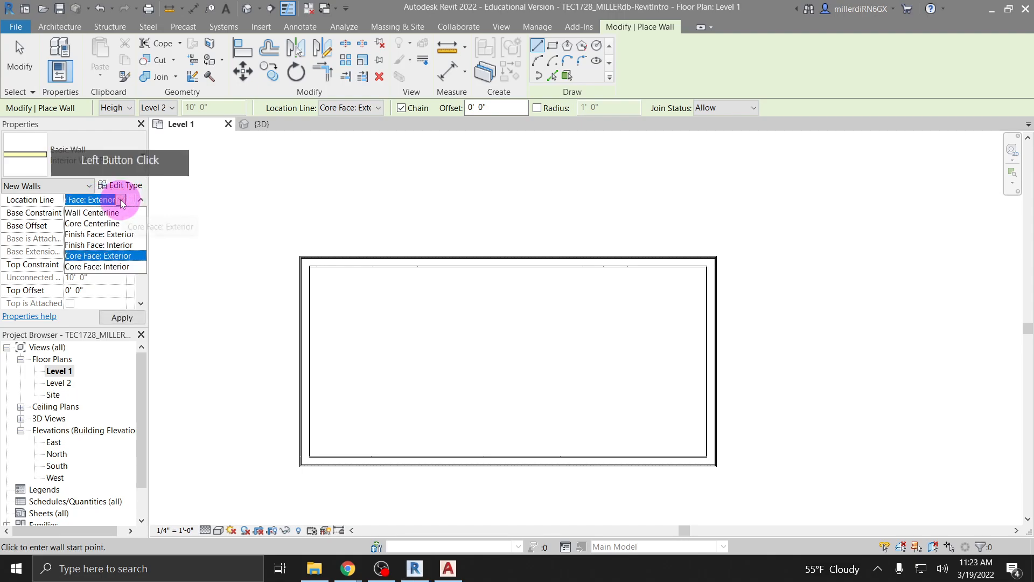
left_click(80, 224)
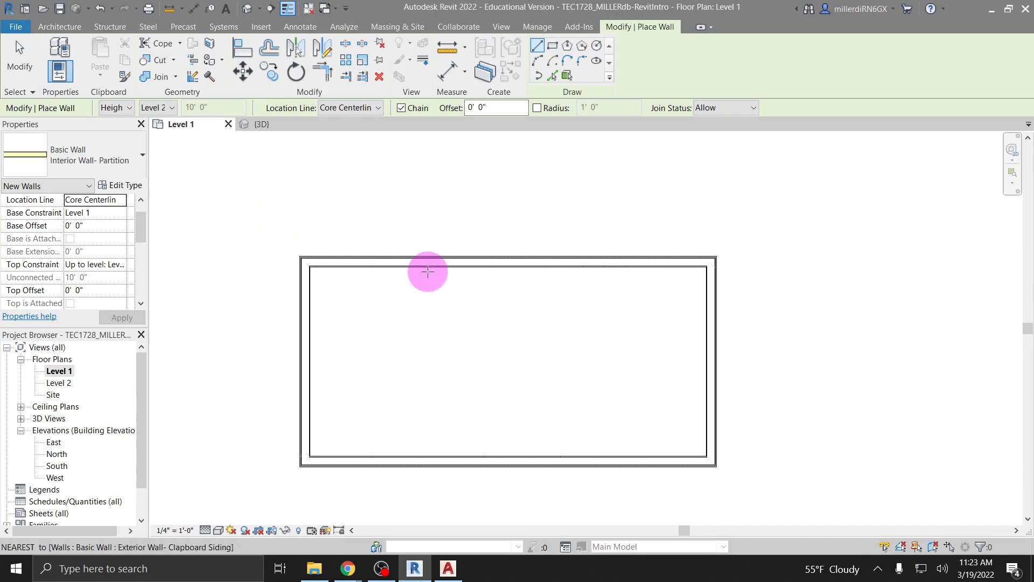
left_click(508, 262)
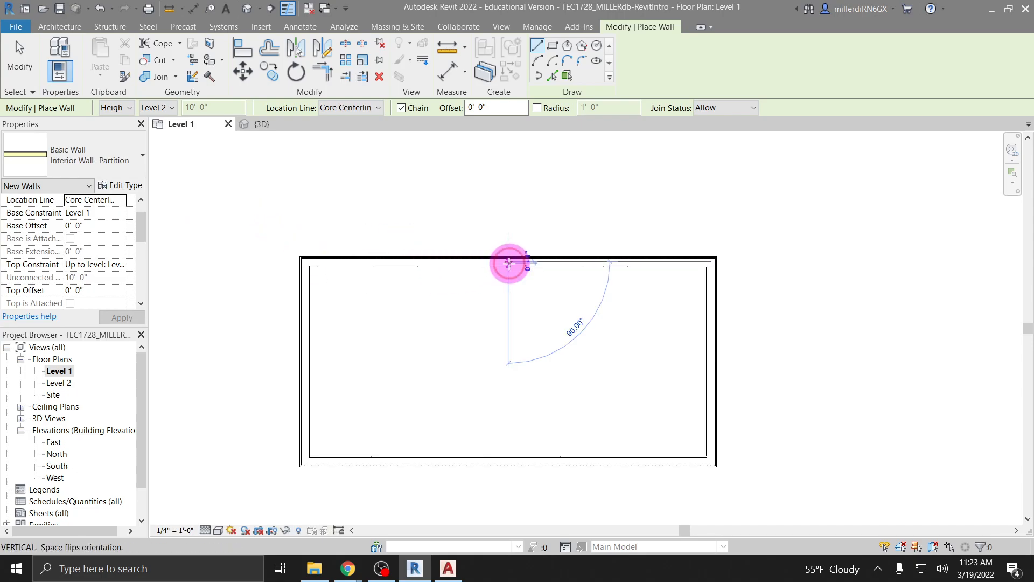
left_click(507, 463)
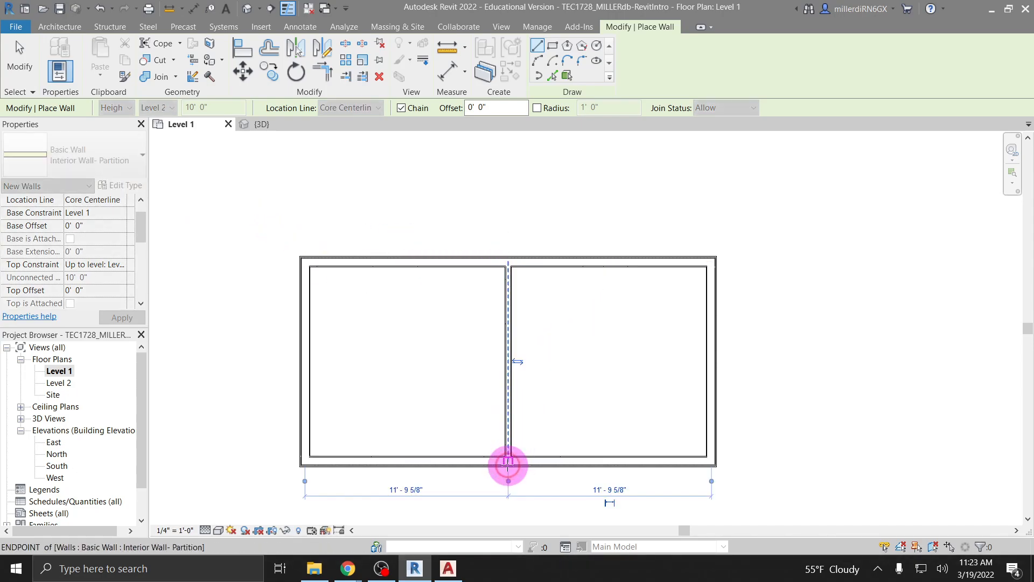
scroll(528, 429, "up", 4)
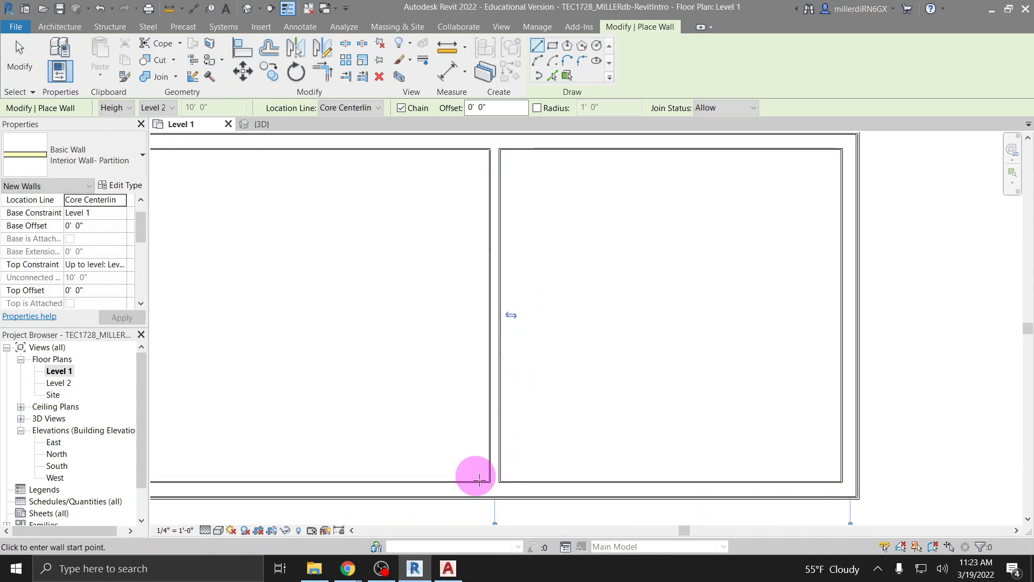
scroll(477, 491, "up", 4)
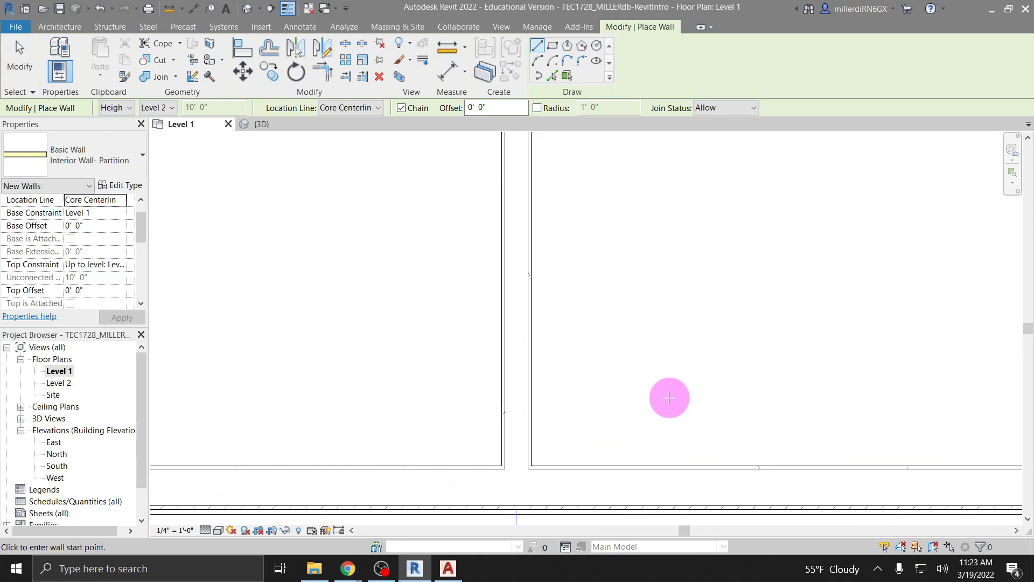
scroll(669, 398, "down", 6)
middle_click_drag(658, 340, 640, 397)
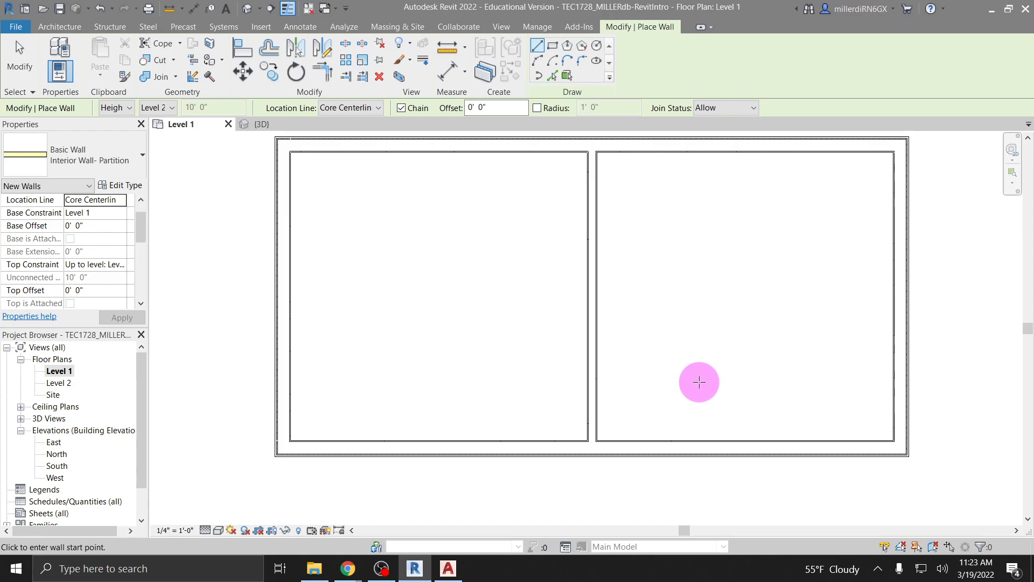
key("Escape")
key("Escape")
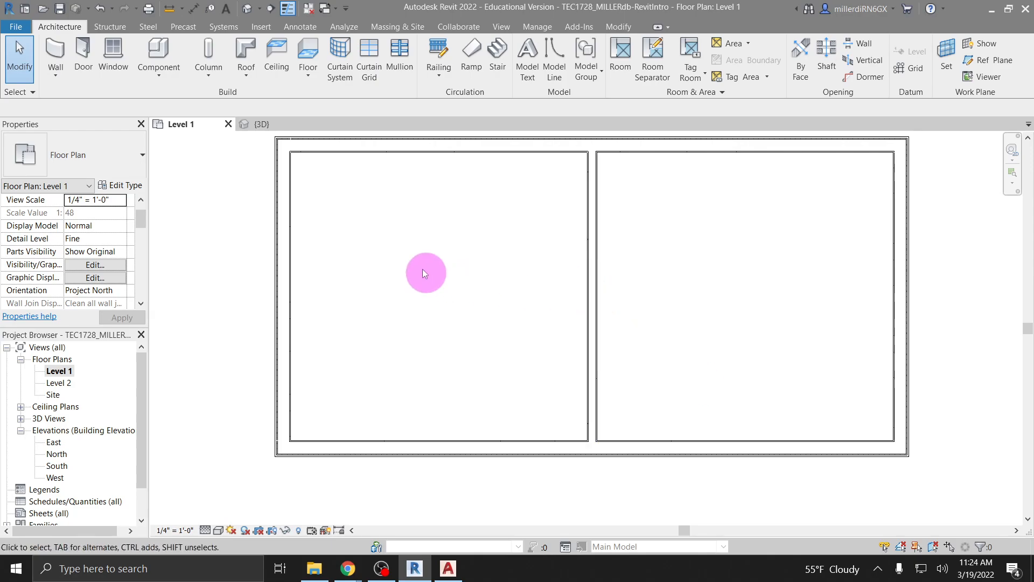
Examine the walls in the default 3D view from a lower angle, and open the East elevation.
left_click(246, 9)
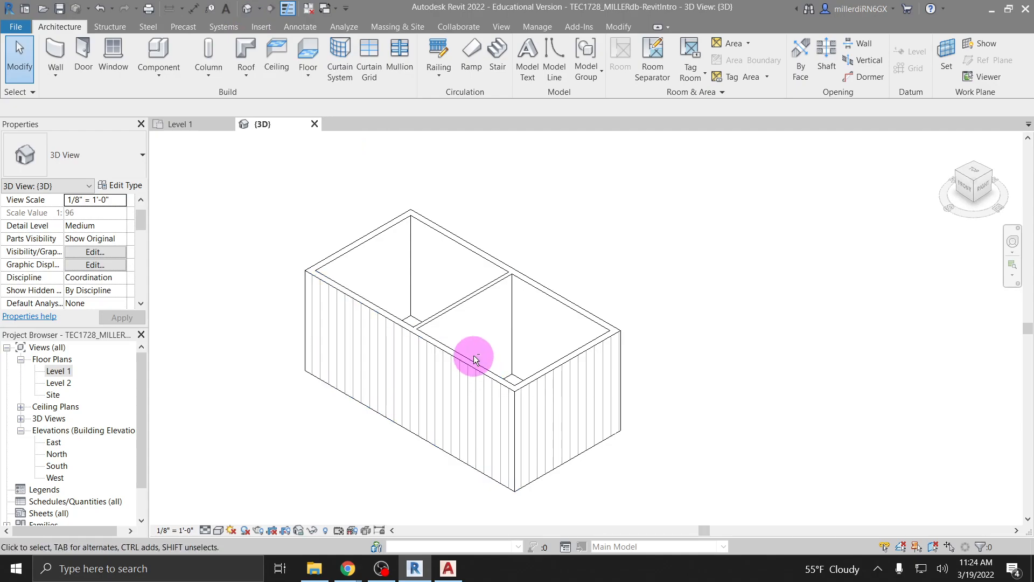
middle_click_drag(353, 440, 381, 450, "shift")
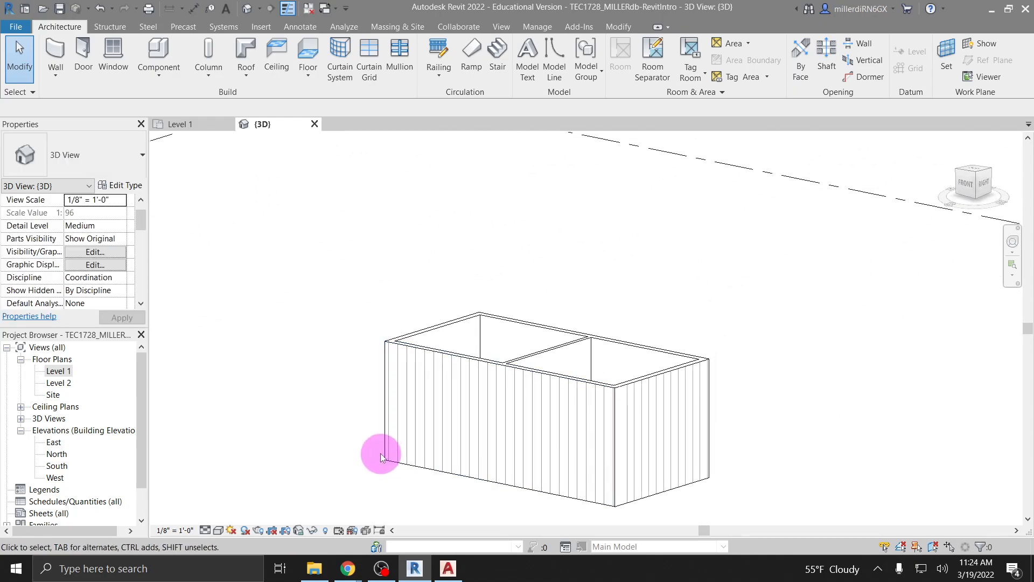
double_click(54, 442)
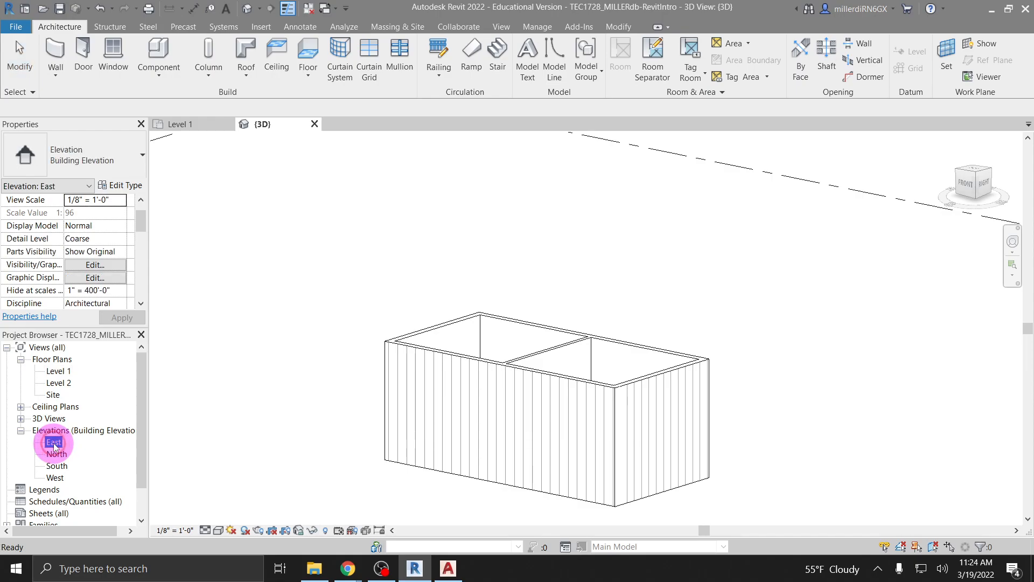
Review the building in the East, North and South elevations, and return to the Level 1 floor plan.
scroll(447, 356, "up", 2)
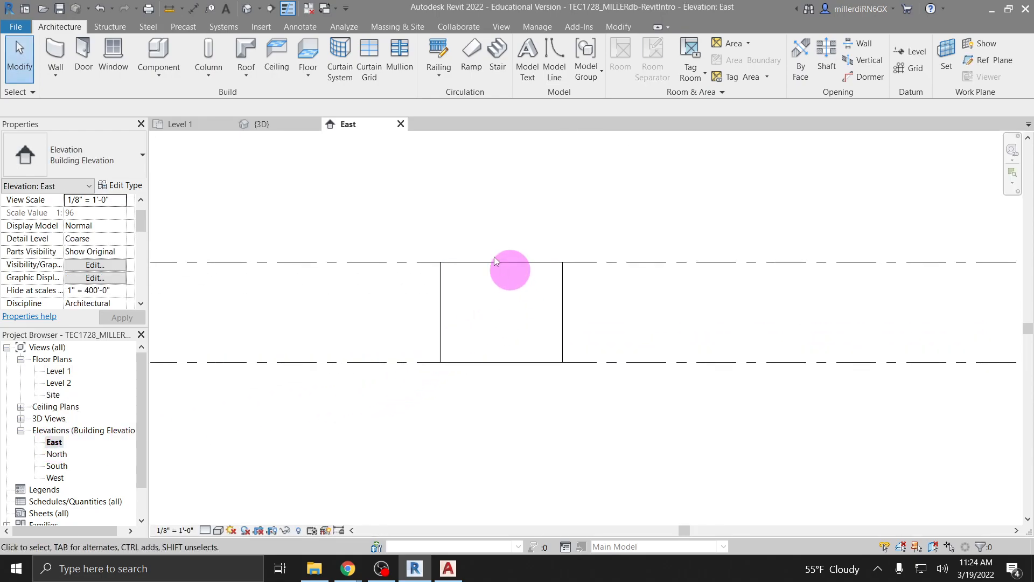
double_click(50, 457)
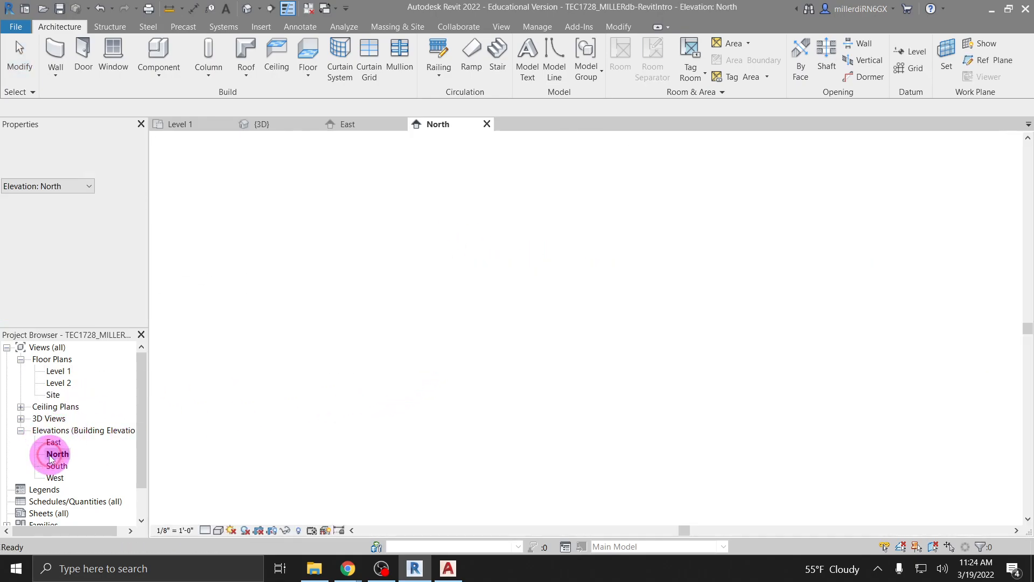
double_click(58, 465)
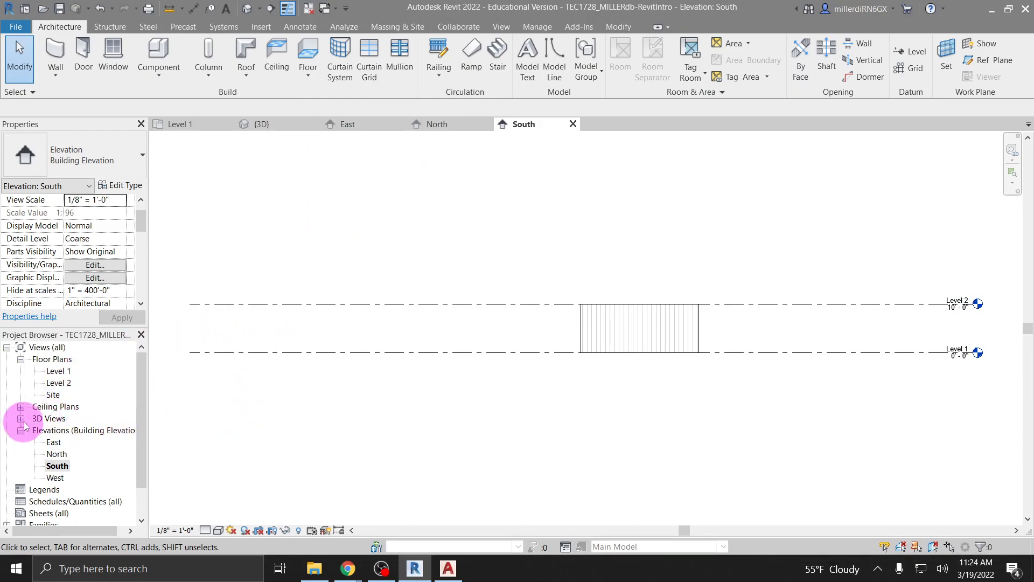
double_click(54, 442)
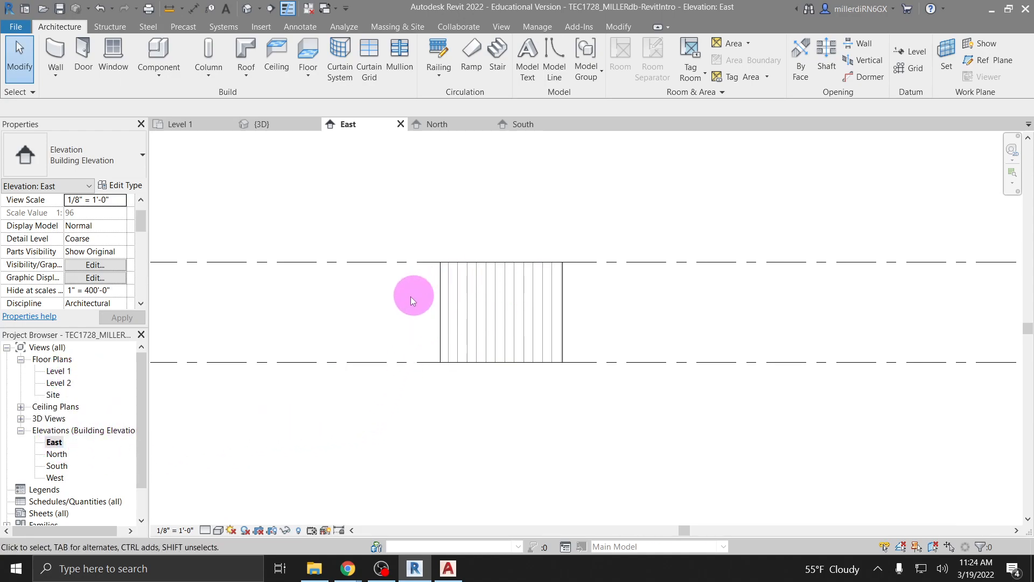
left_click(173, 125)
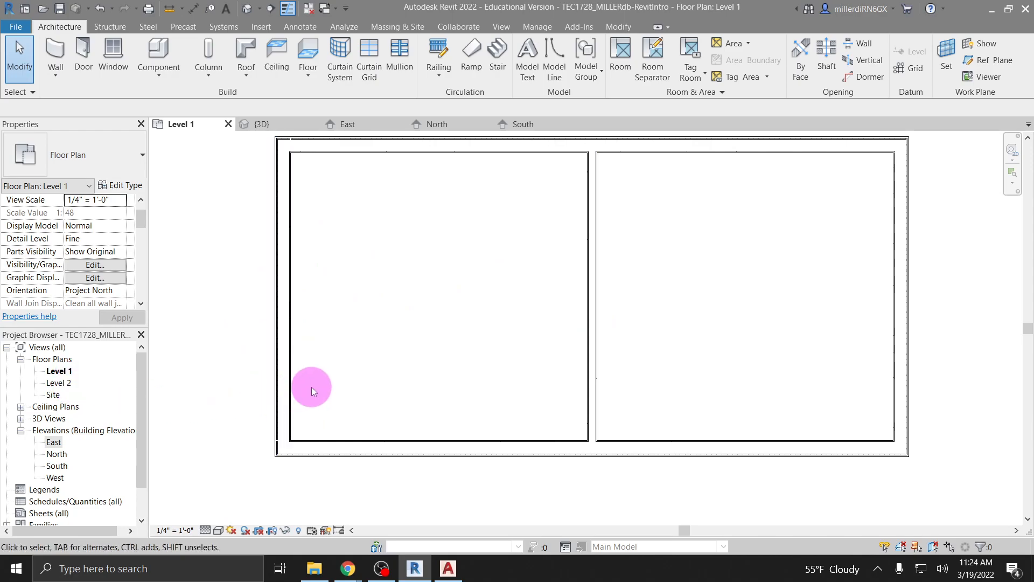
scroll(513, 345, "down", 2)
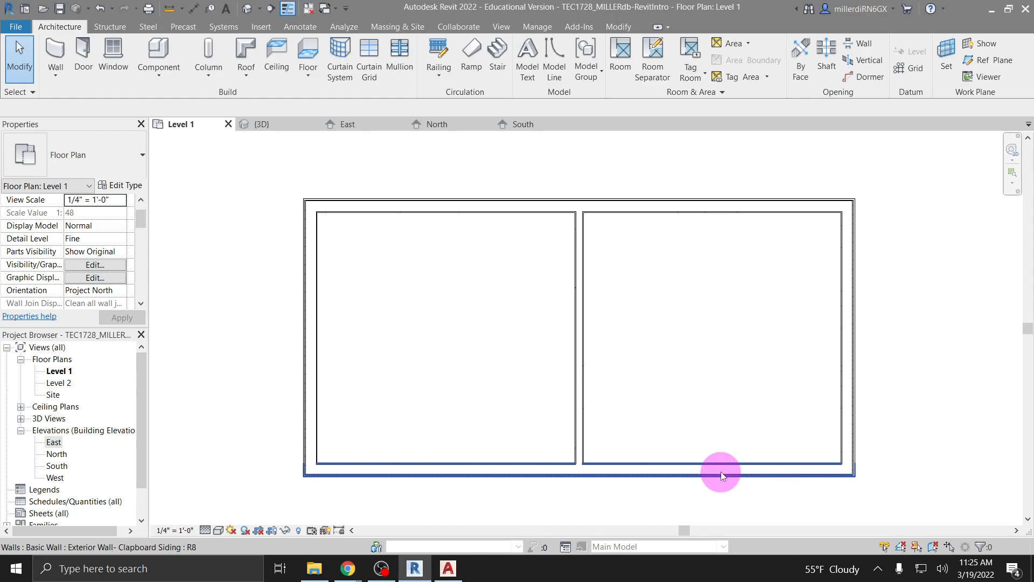
Start the Door command and review the available Single-Flush door sizes.
left_click(85, 52)
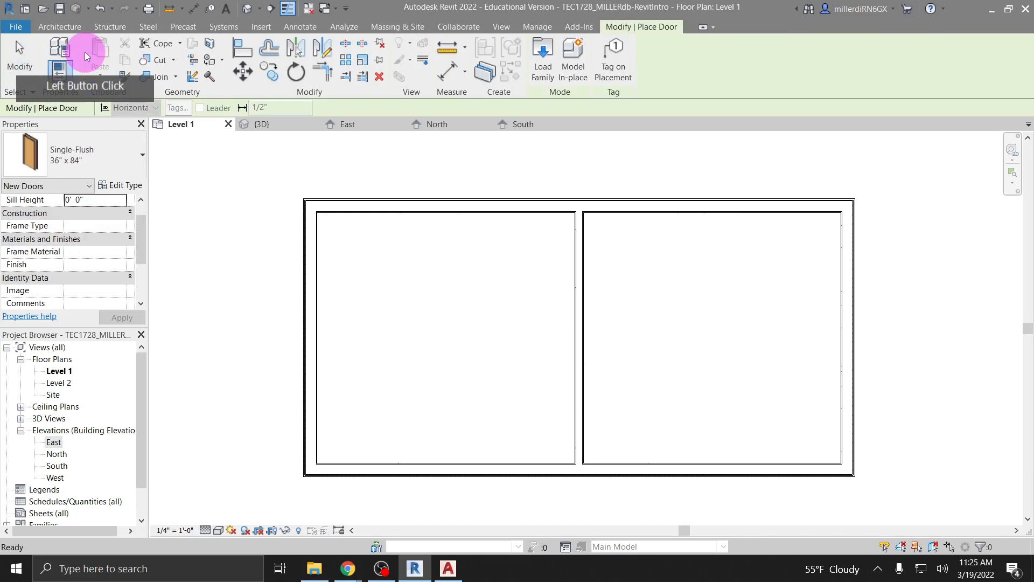
left_click(65, 161)
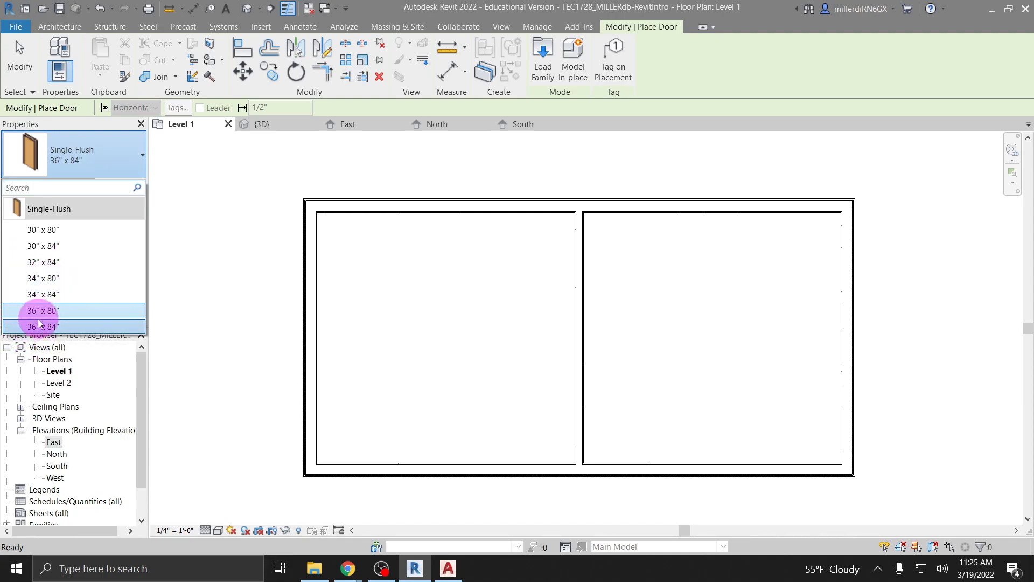
mouse_move(32, 332)
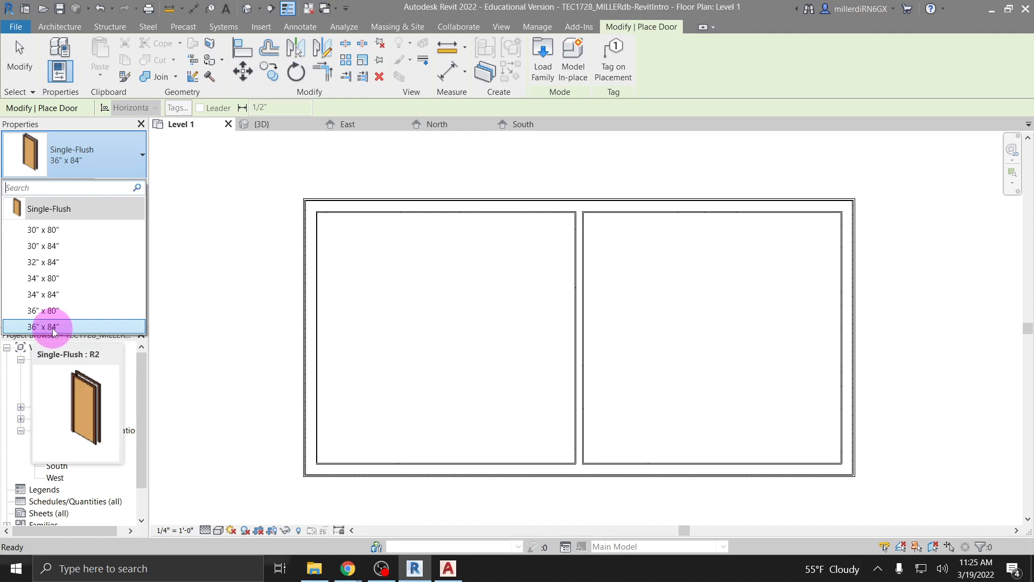
Switch to the Windows Calculator, multiply 7 by 12, and close the calculator.
left_click(17, 569)
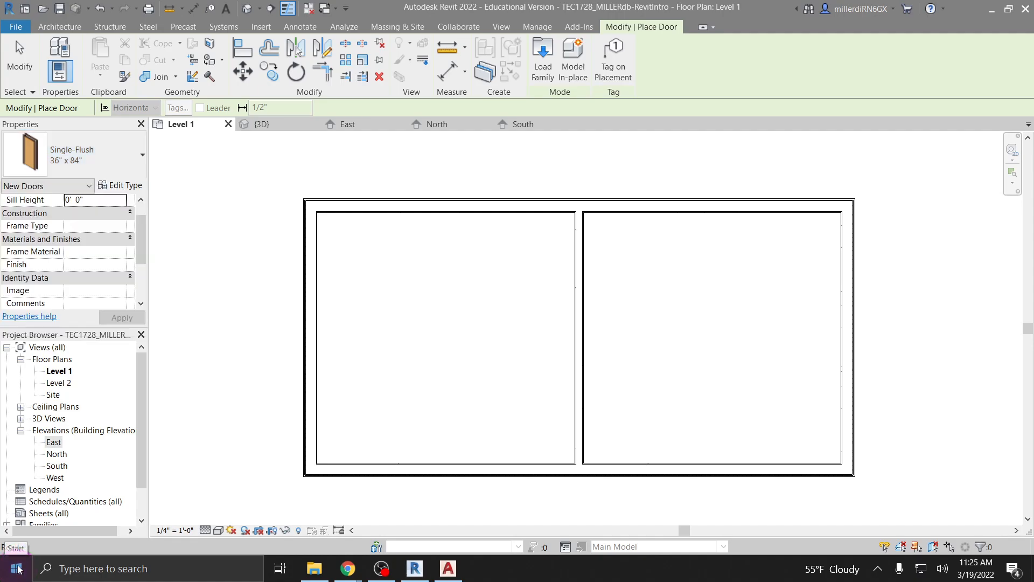
left_click(235, 312)
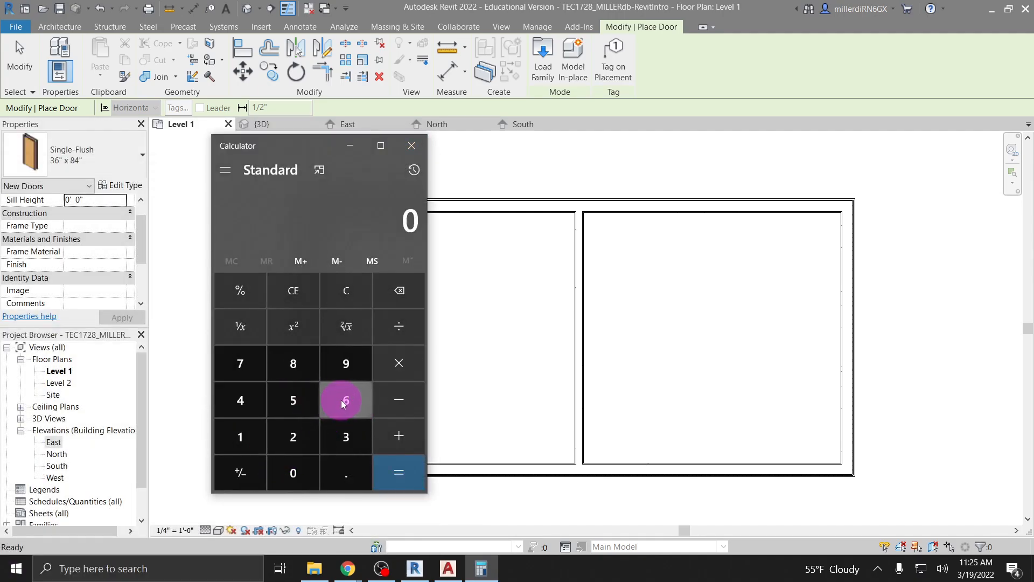
left_click(240, 360)
left_click(380, 359)
left_click(257, 435)
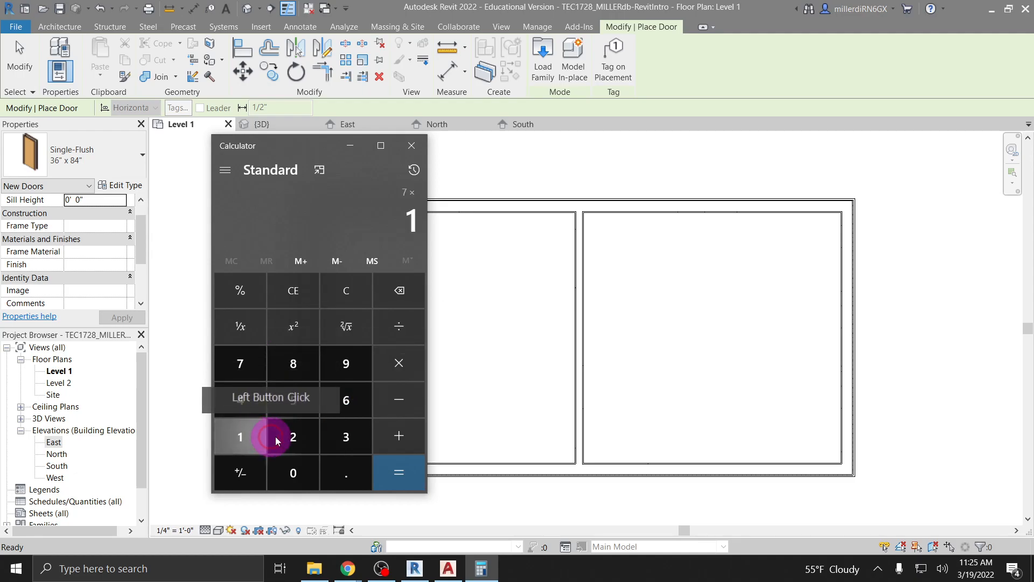
left_click(293, 437)
left_click(414, 477)
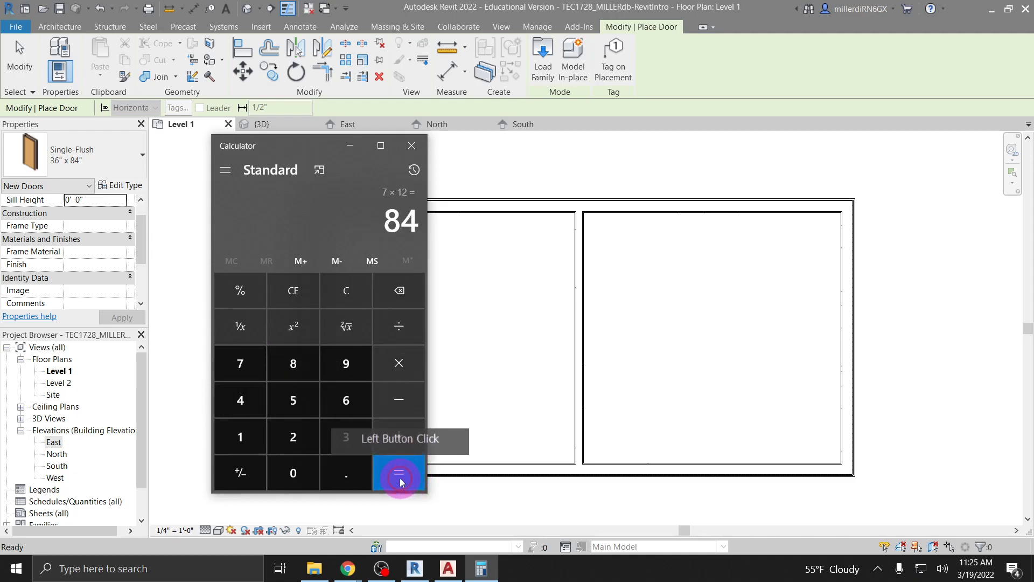
left_click(414, 146)
Place a Single-Flush 36" x 80" door in the east room's south exterior wall, about 3'-6" from the east wall.
left_click(95, 151)
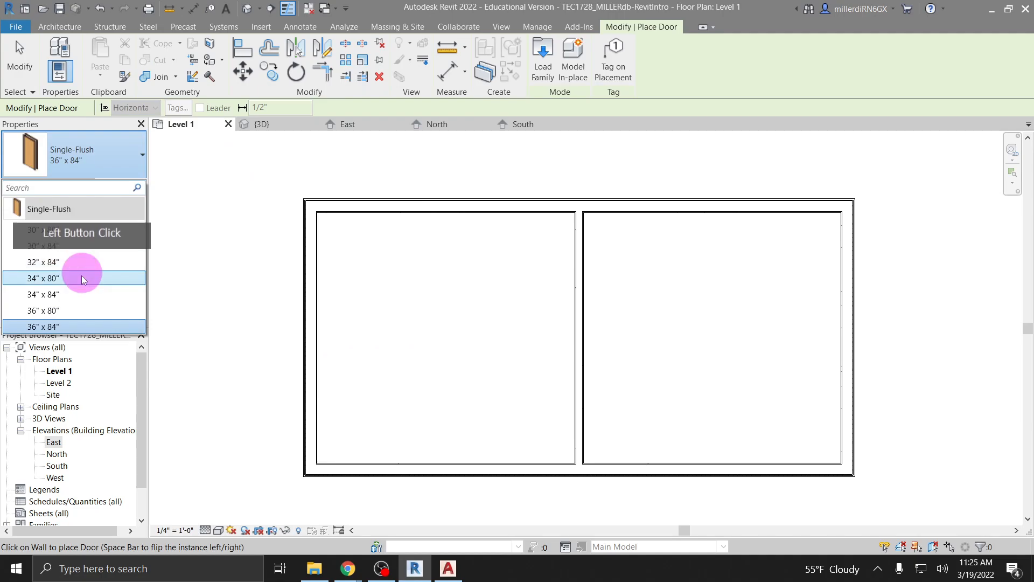
left_click(39, 312)
left_click(663, 485)
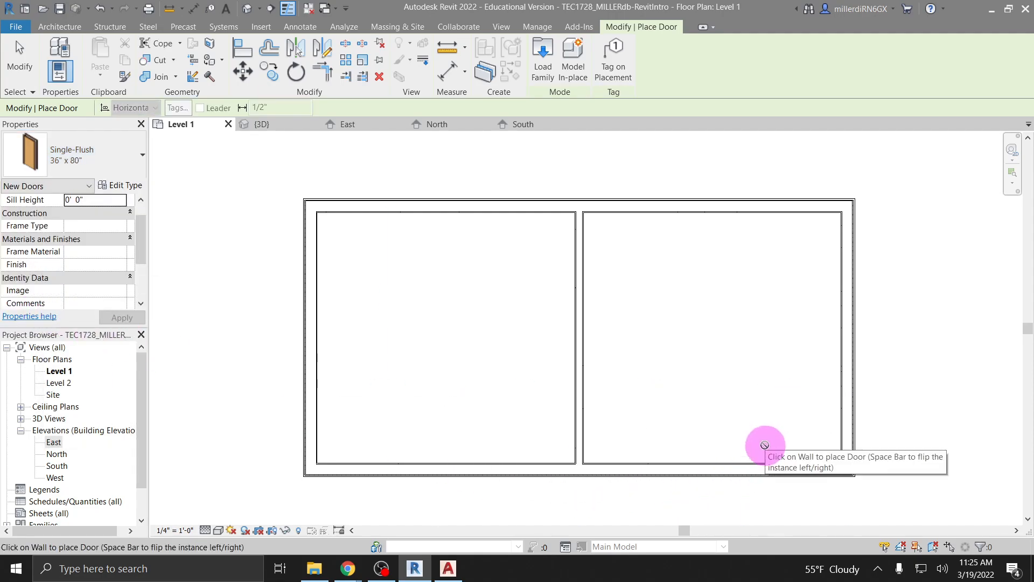
middle_click_drag(765, 446, 672, 383)
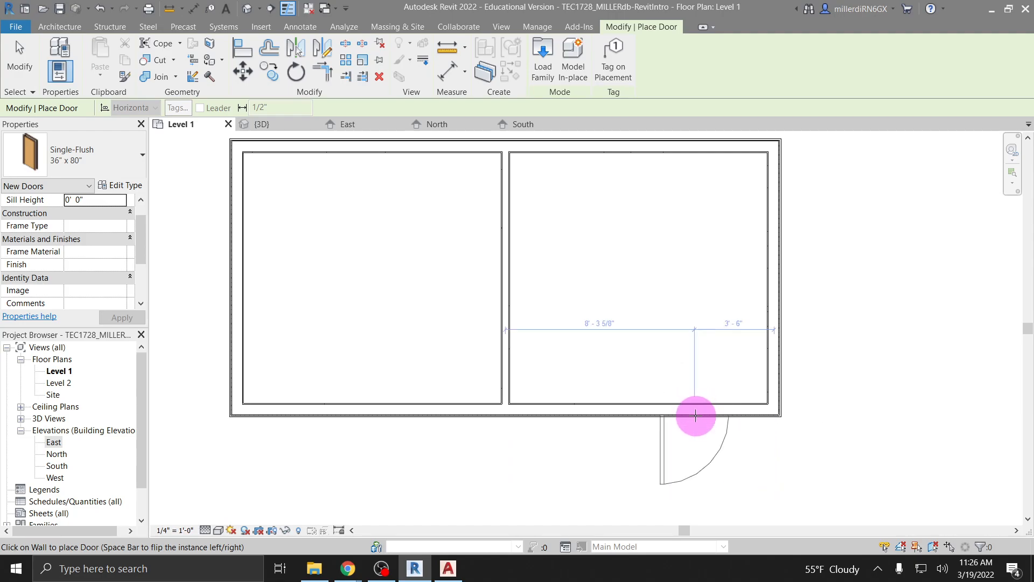
left_click(694, 484)
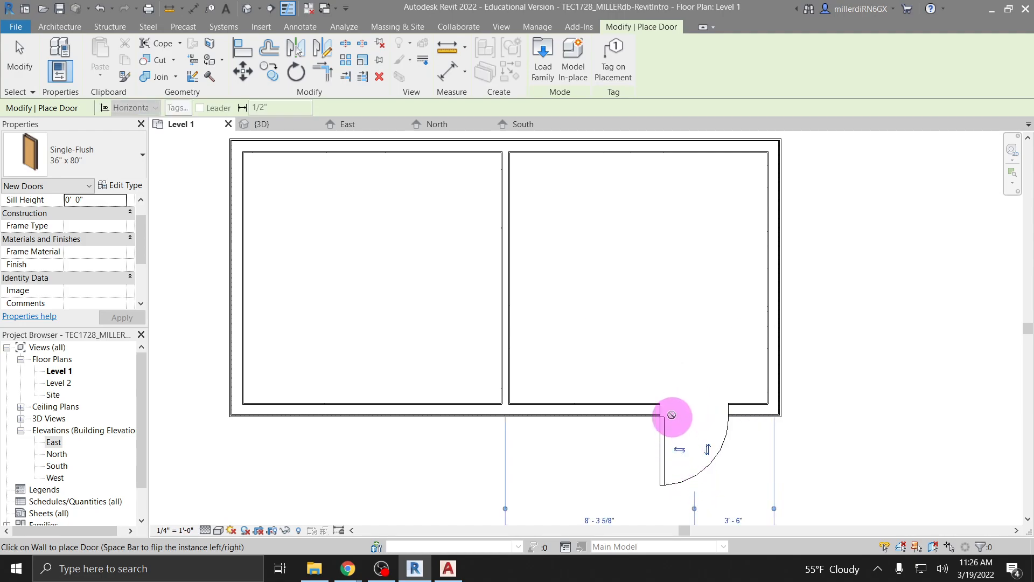
Flip the new door's hand and facing so it hinges on its east side and swings into the room.
middle_click_drag(672, 417, 657, 389)
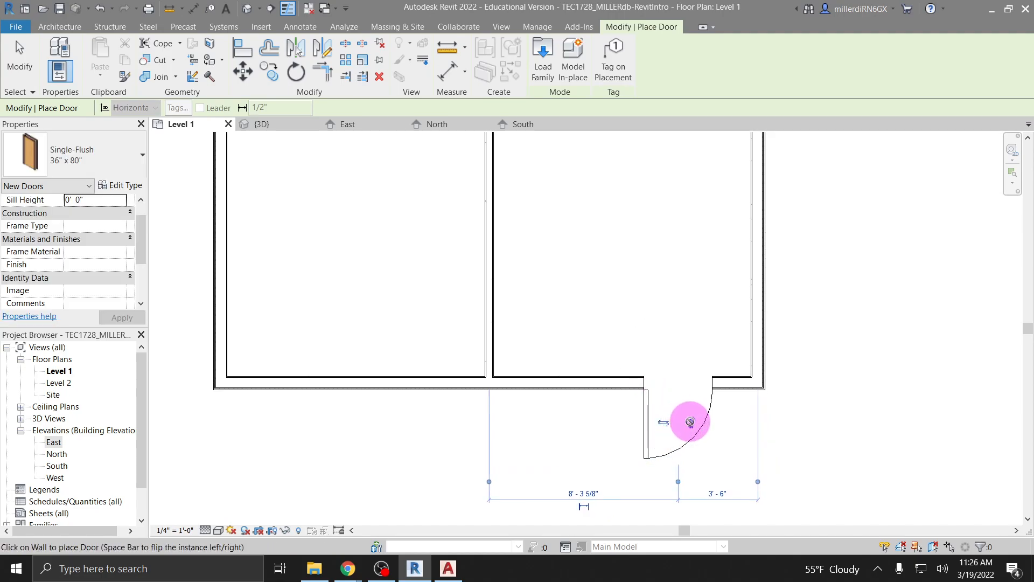
left_click(665, 425)
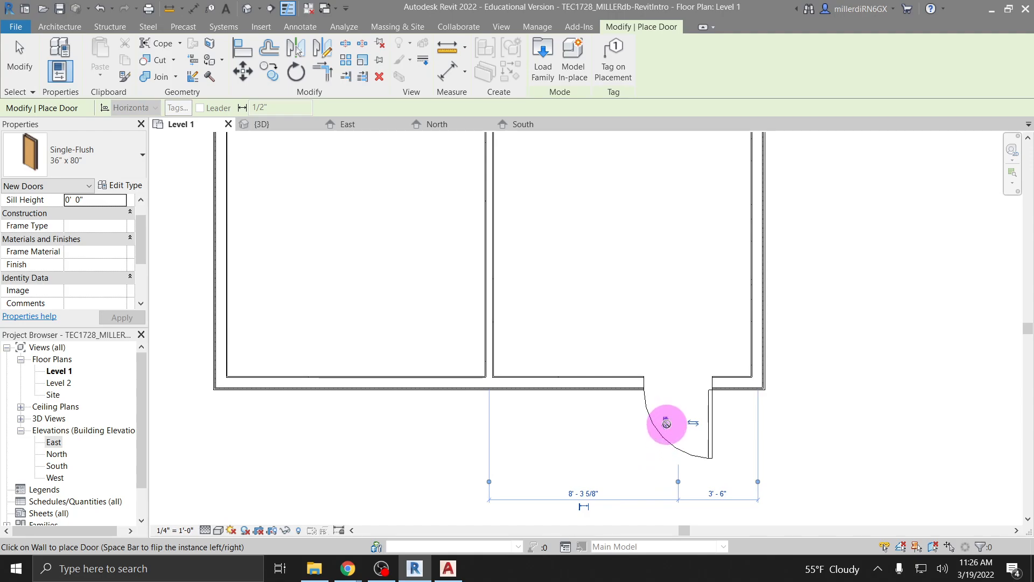
left_click(665, 423)
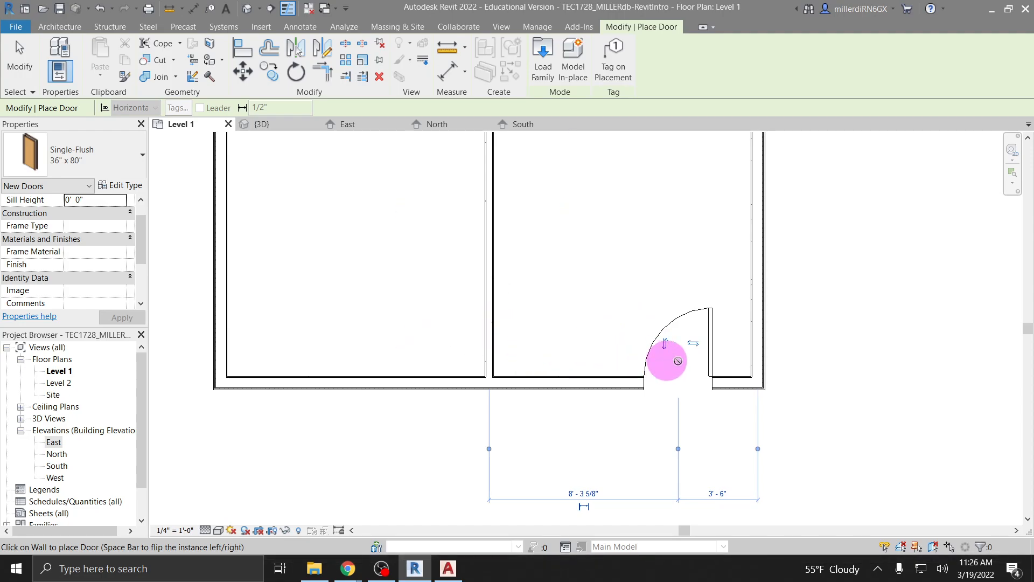
scroll(673, 348, "down", 1)
left_click(666, 345)
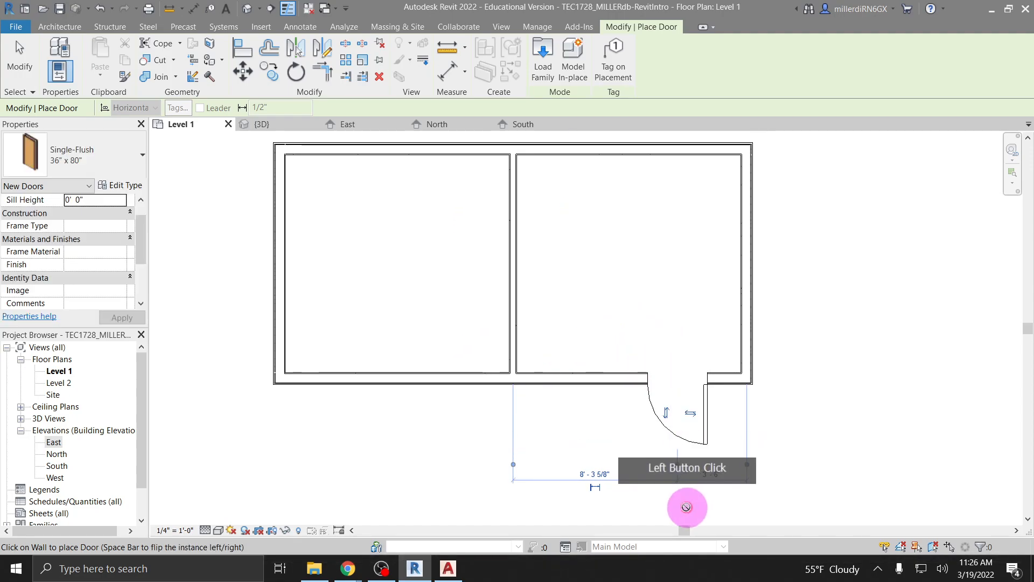
left_click(667, 412)
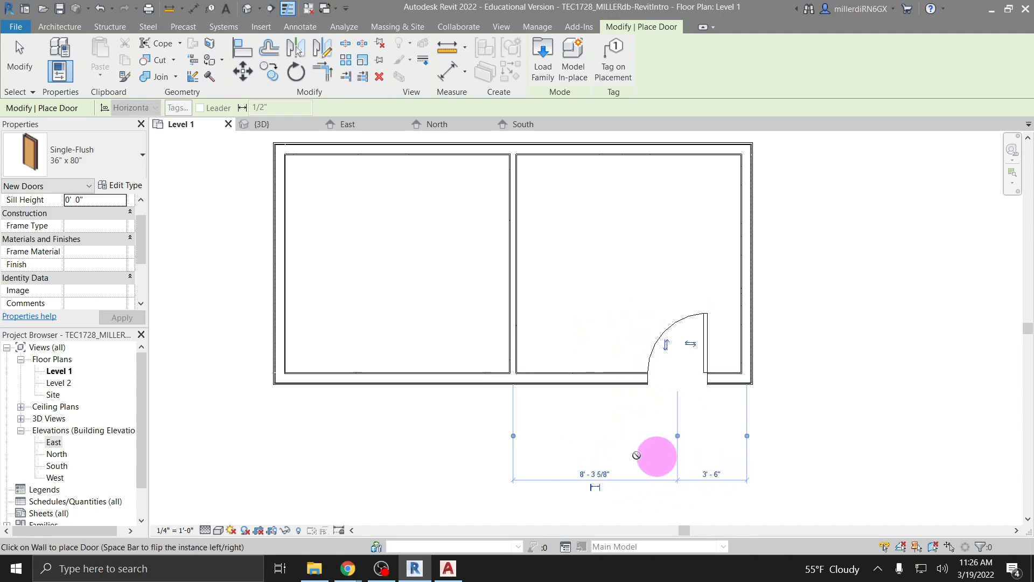
Set the distance between the door's centre and the east exterior wall to 4'-0".
left_click(712, 474)
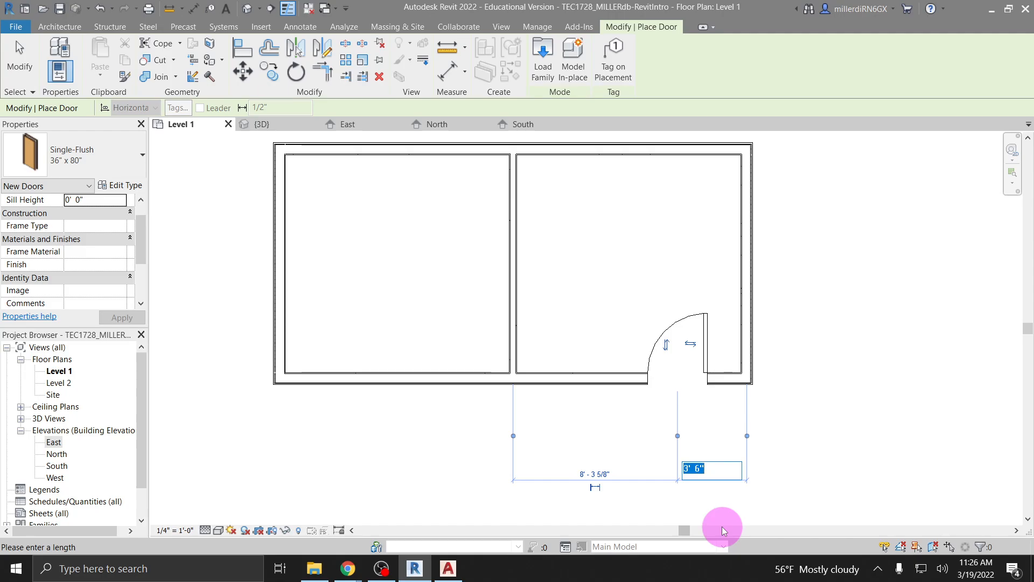
type("4")
left_click(723, 528)
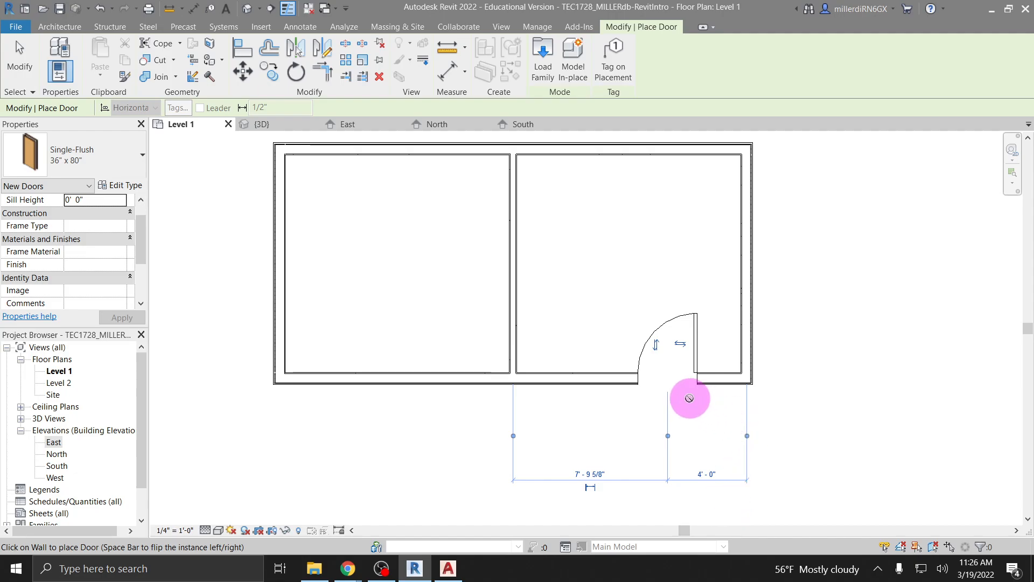
Make the door's temporary location dimensions permanent, and undo that conversion.
scroll(689, 399, "up", 4)
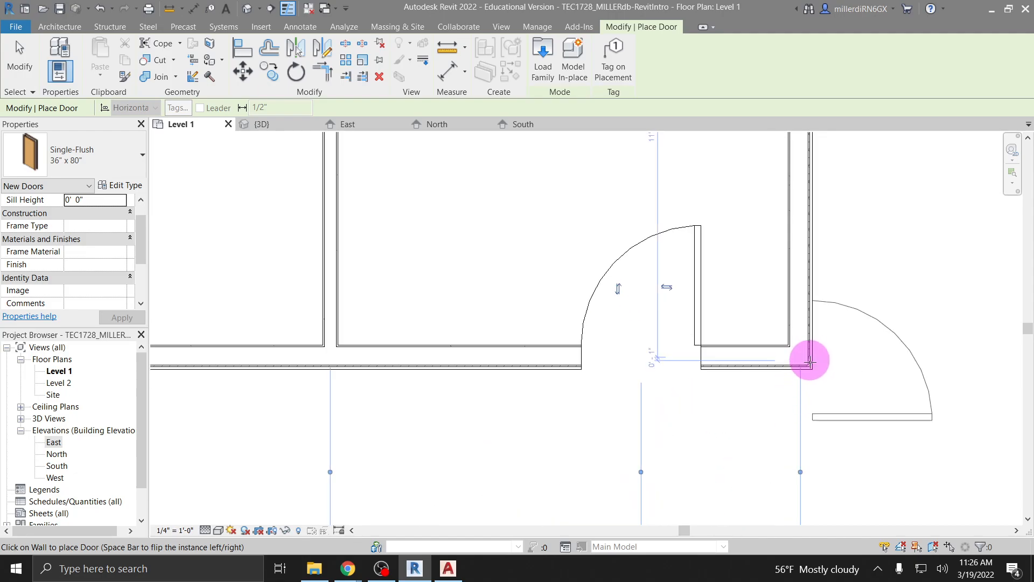
scroll(813, 384, "down", 2)
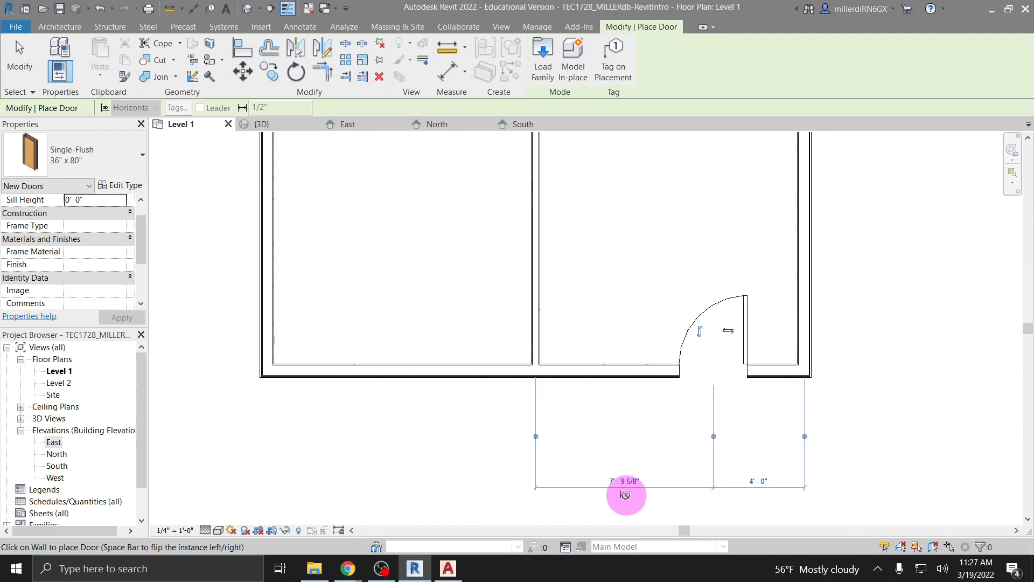
left_click(625, 494)
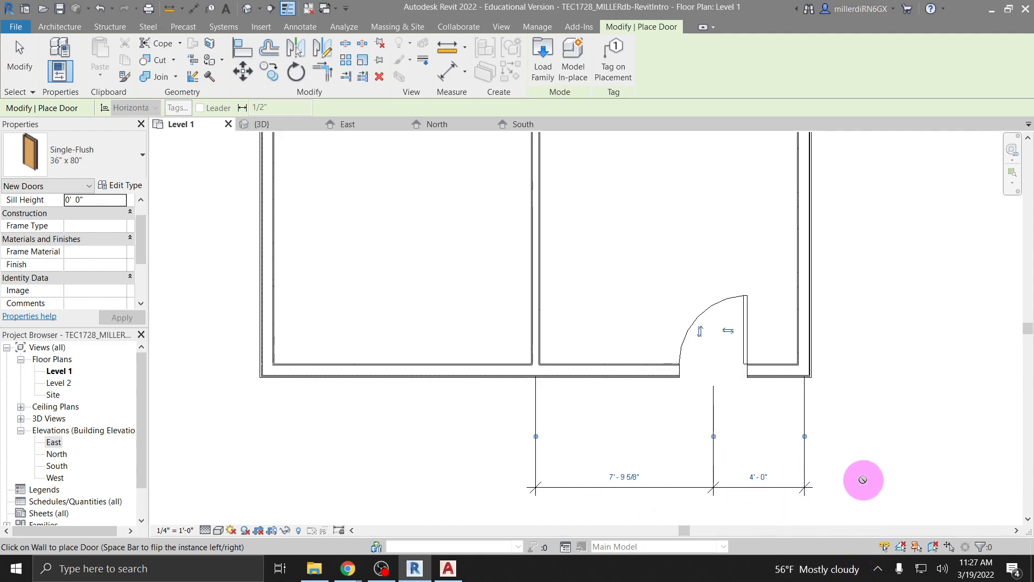
key("Escape")
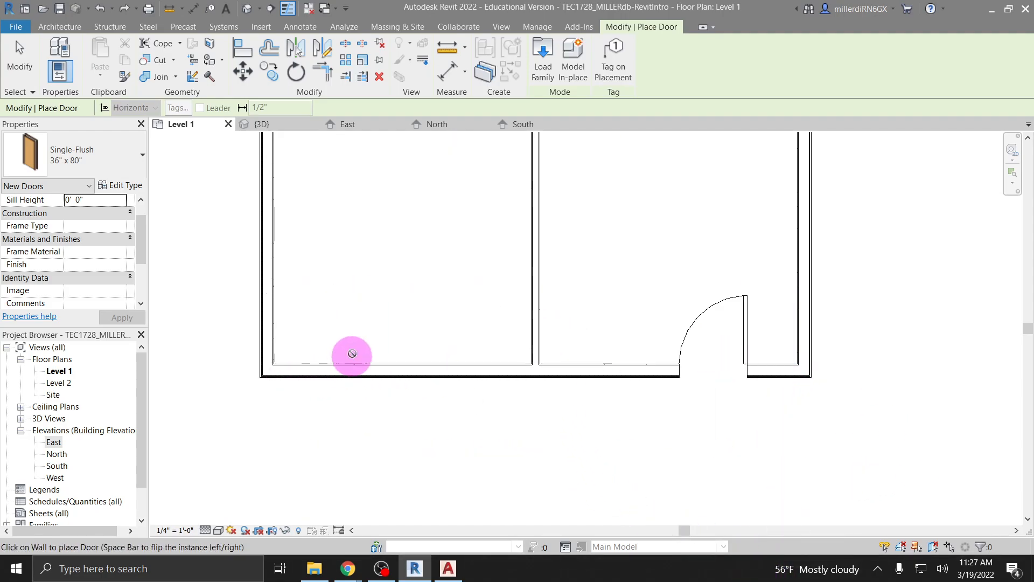
Start loading another door family and open the Doors folder of the English-Imperial library.
middle_click_drag(351, 356, 321, 438)
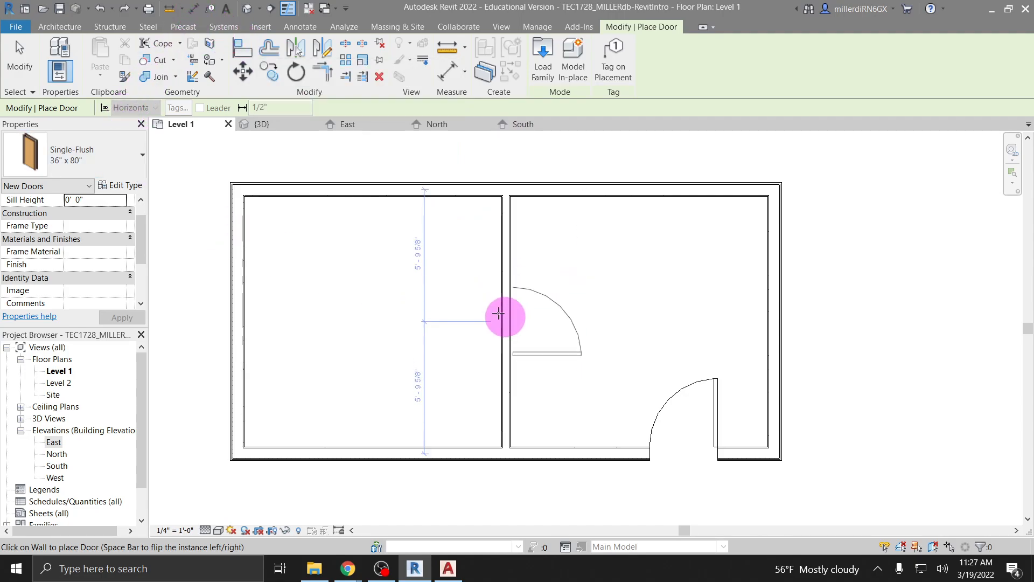
left_click(87, 162)
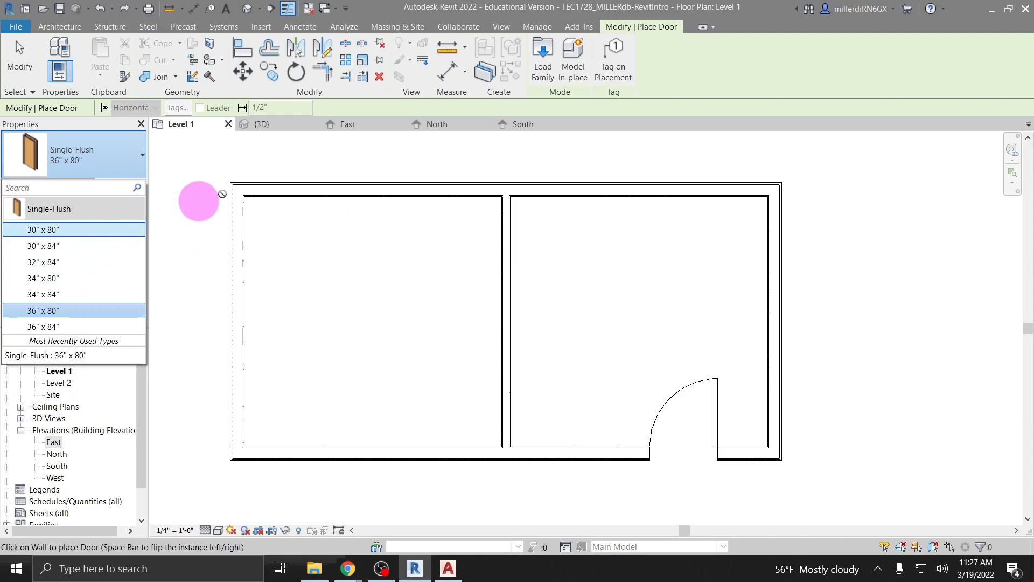
left_click(542, 68)
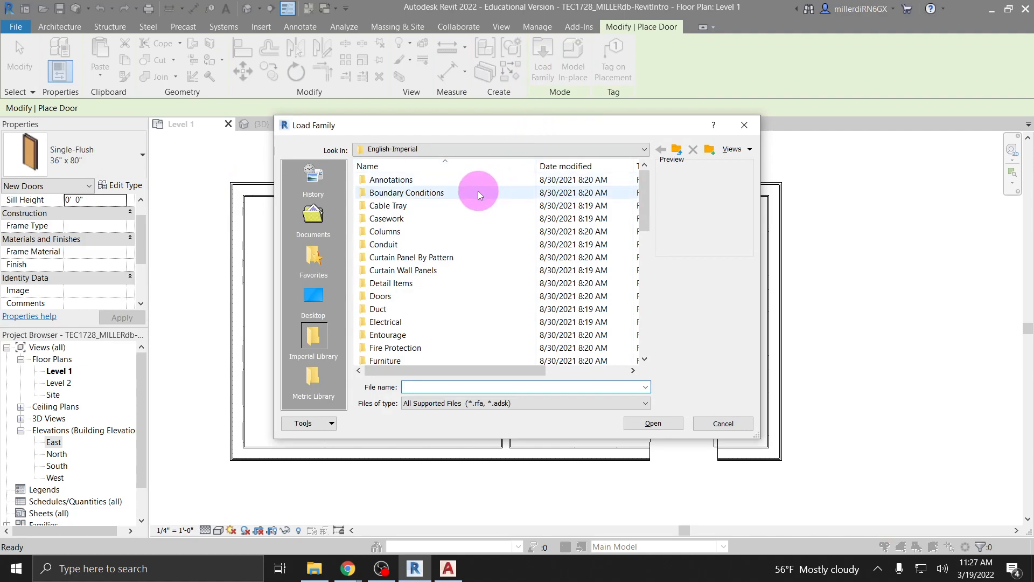
scroll(470, 183, "down", 3)
scroll(477, 226, "down", 4)
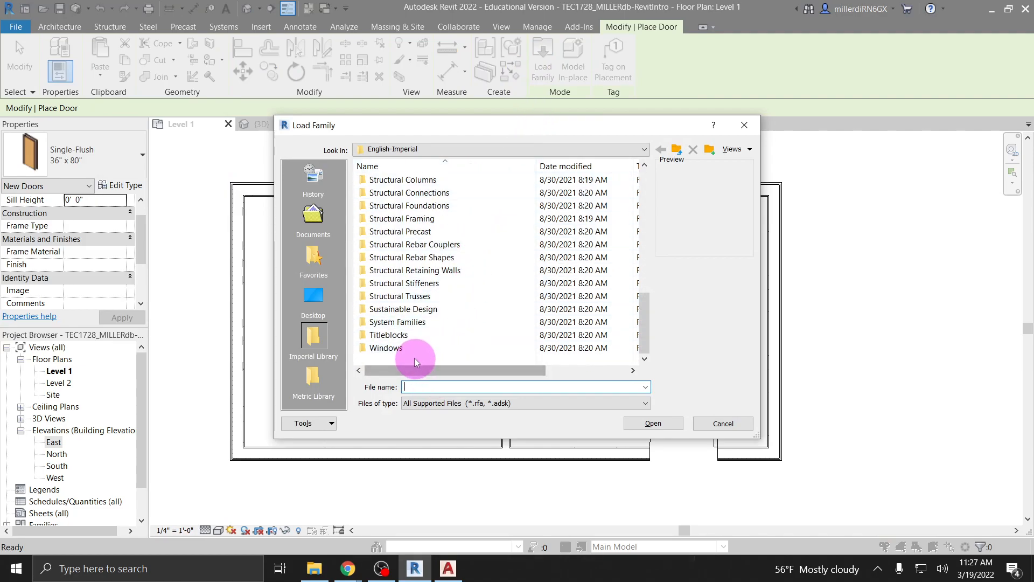
scroll(415, 345, "up", 8)
scroll(410, 335, "up", 2)
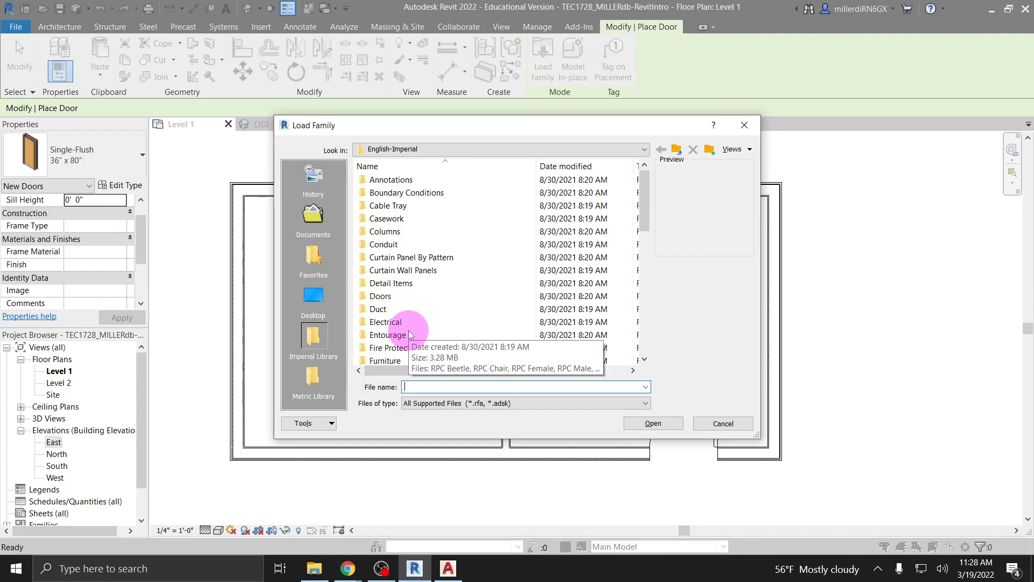
double_click(392, 302)
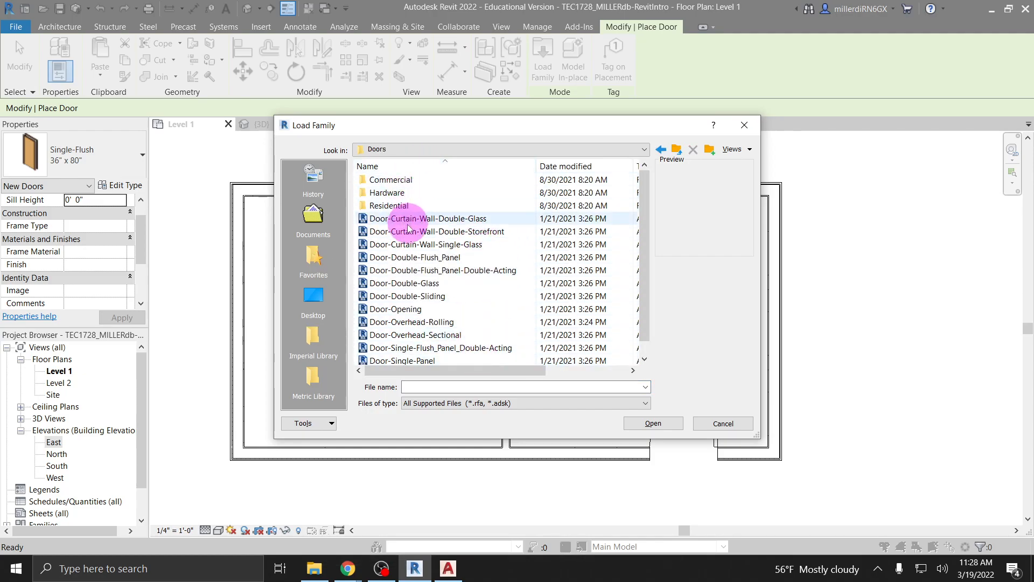
scroll(418, 256, "down", 1)
scroll(396, 227, "up", 1)
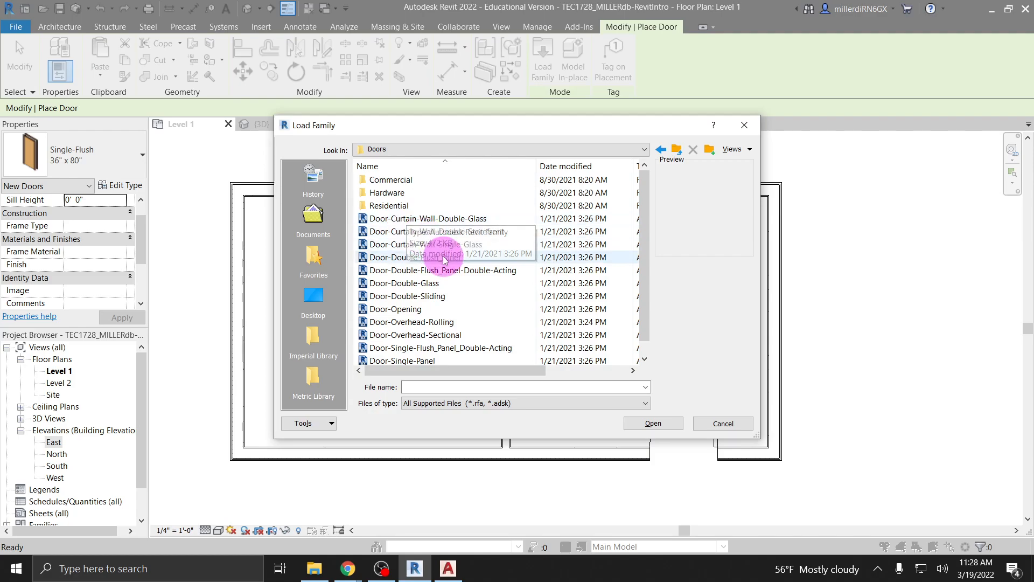
Preview several curtain-wall, double and sliding door families, and load the Door-Opening family into the project.
left_click(421, 218)
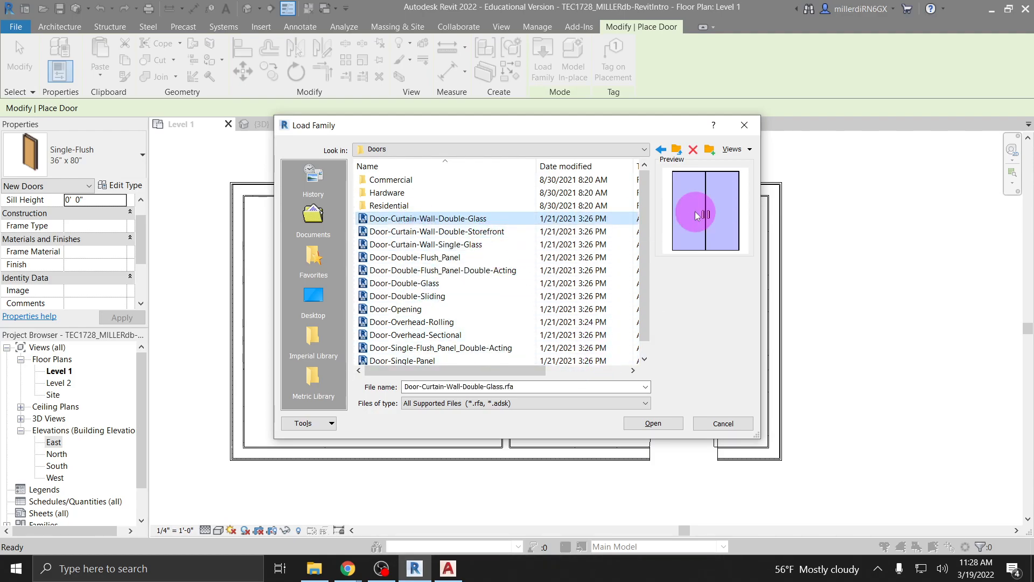
left_click(416, 231)
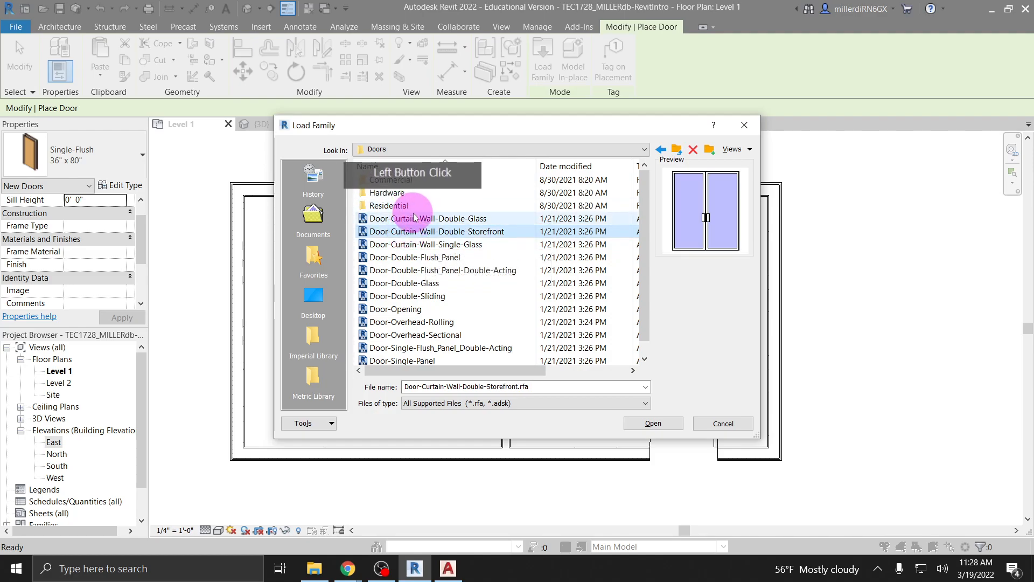
left_click(414, 258)
left_click(410, 271)
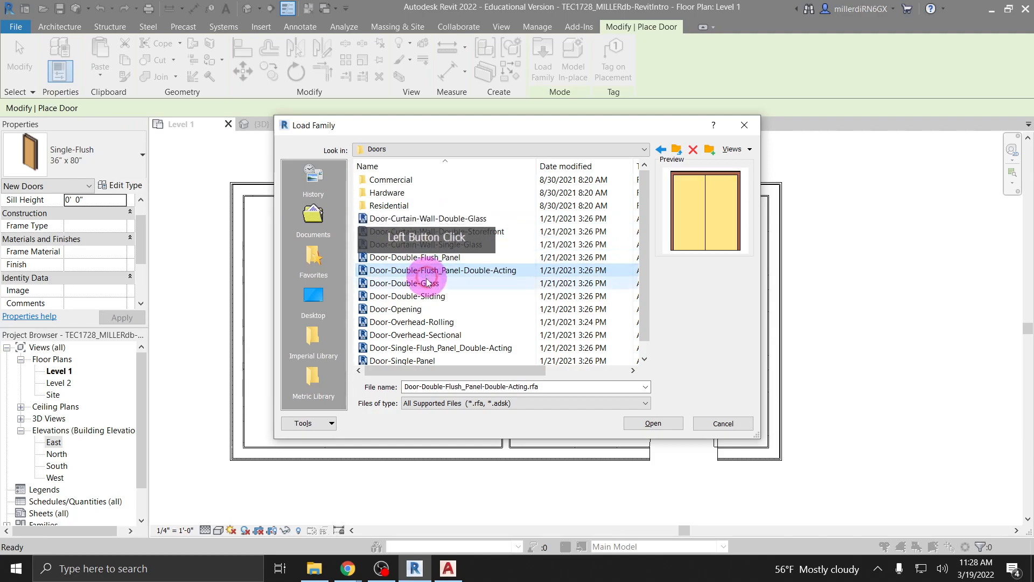
left_click(428, 295)
left_click(404, 309)
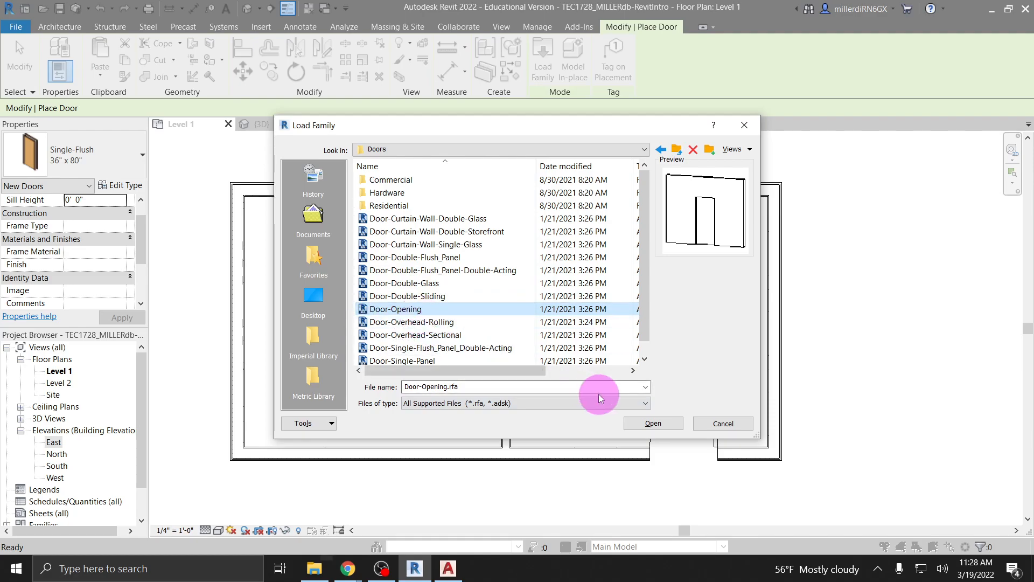
left_click(654, 423)
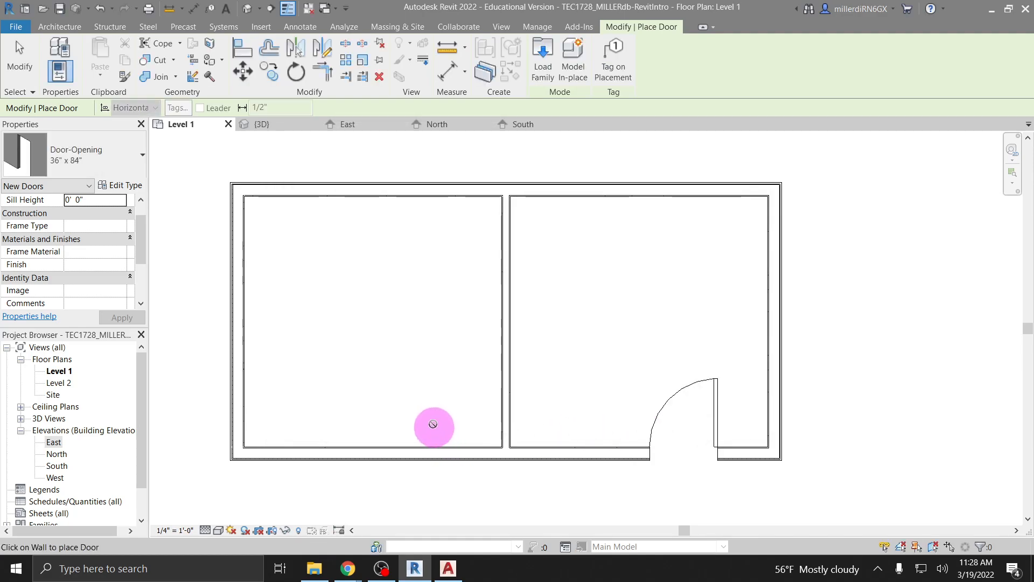
Place a 36" x 80" Door-Opening in the interior partition wall, centred about 4'-0" from the north exterior wall.
left_click(86, 161)
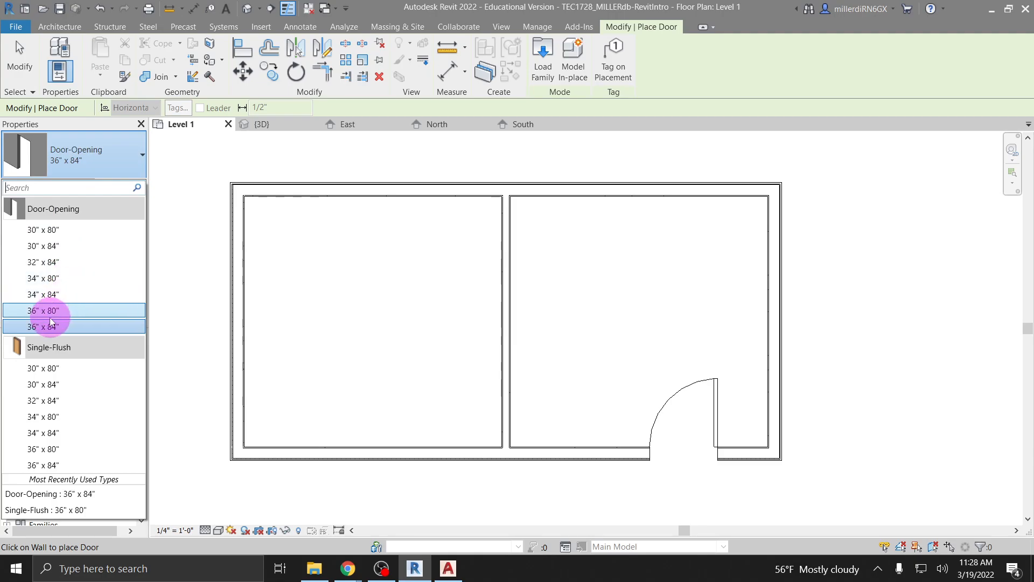
mouse_move(38, 318)
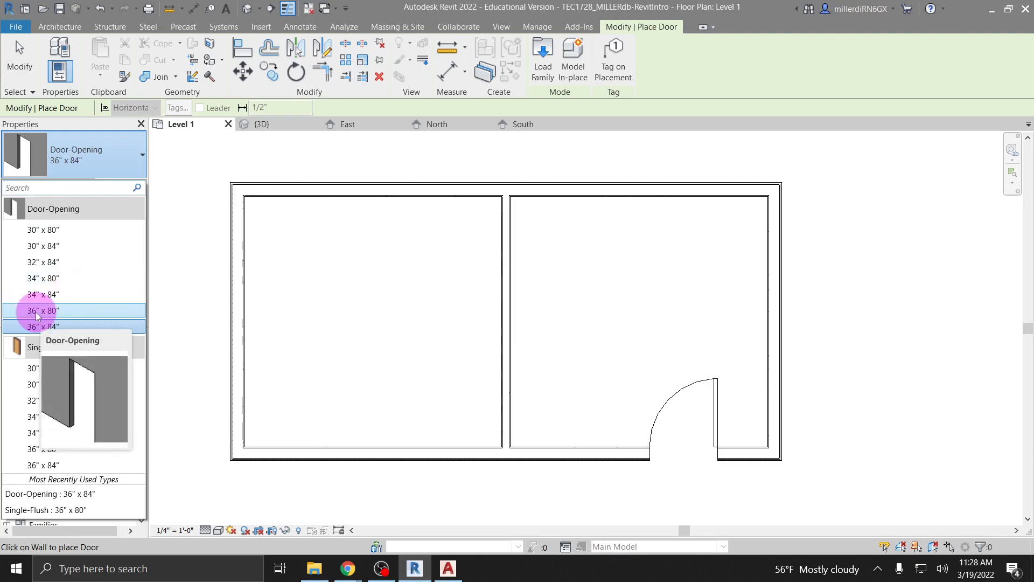
left_click(37, 311)
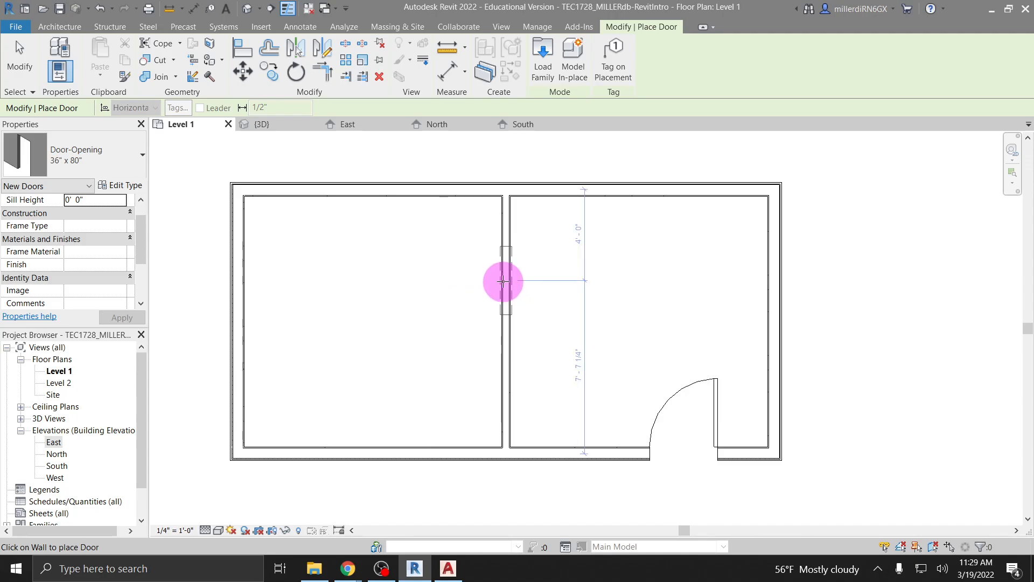
left_click(504, 281)
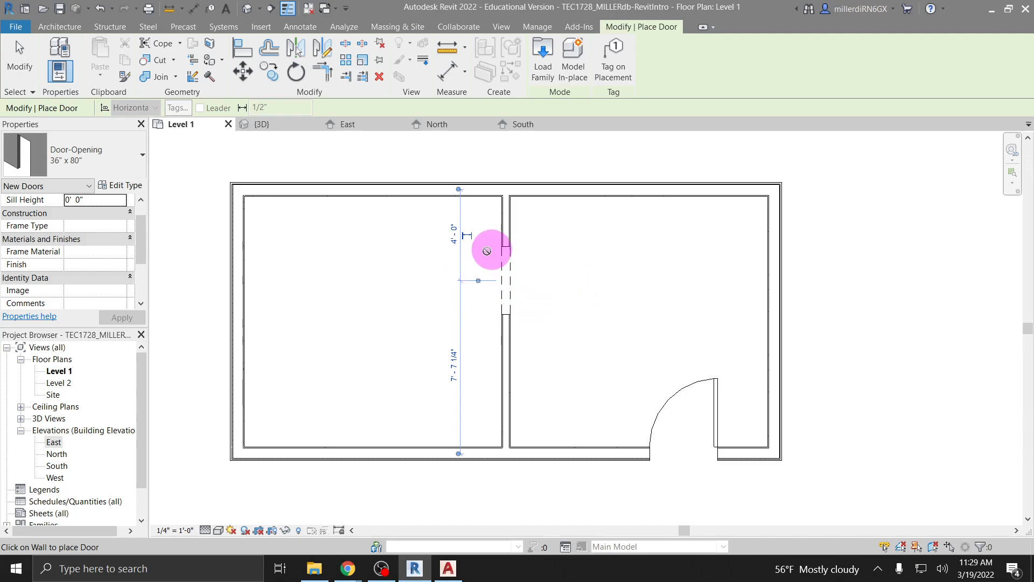
scroll(513, 247, "up", 3)
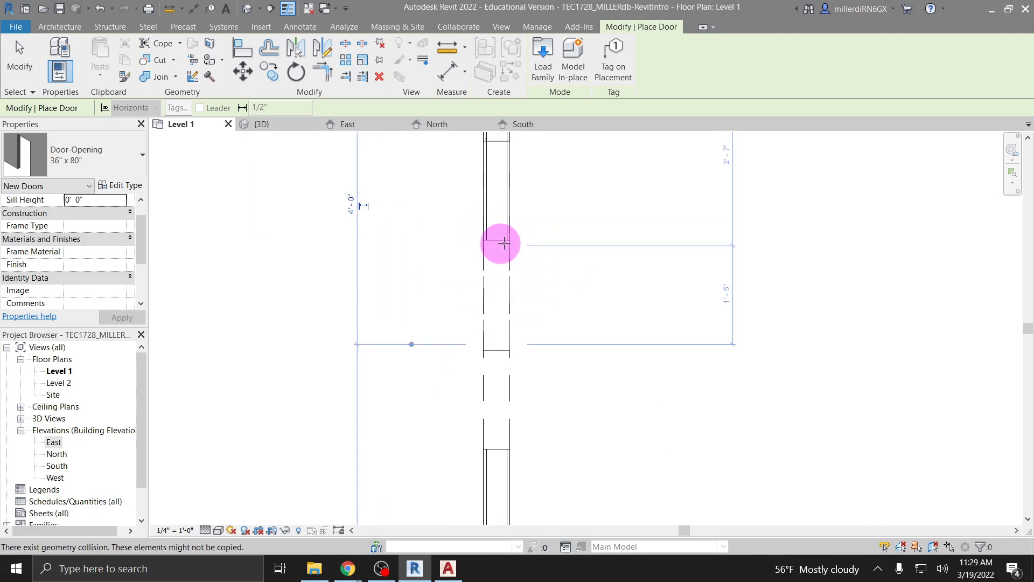
scroll(558, 333, "down", 2)
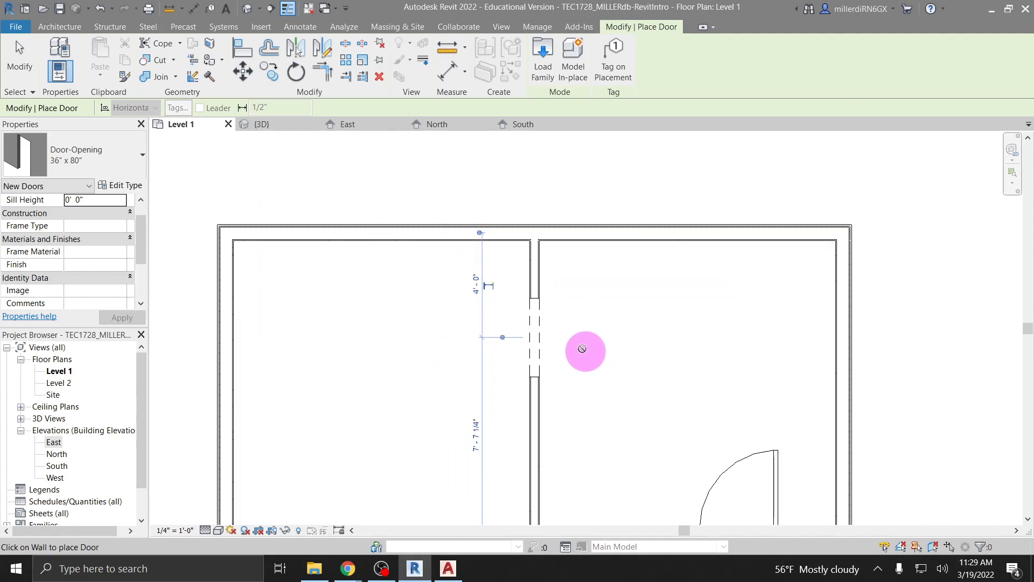
scroll(520, 304, "down", 2)
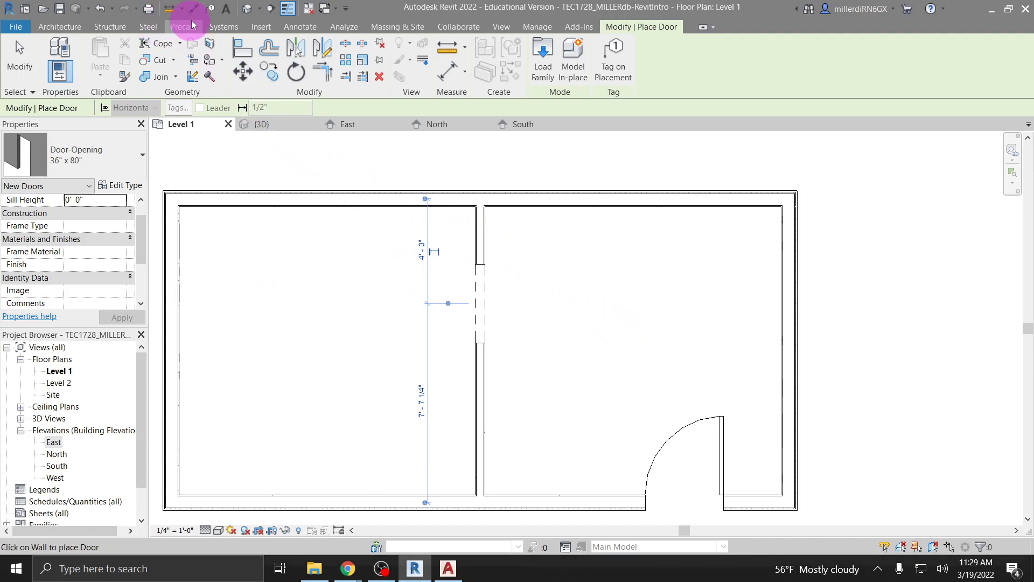
Open the 3D view and examine the exterior door and the partition opening from several angles.
left_click(248, 9)
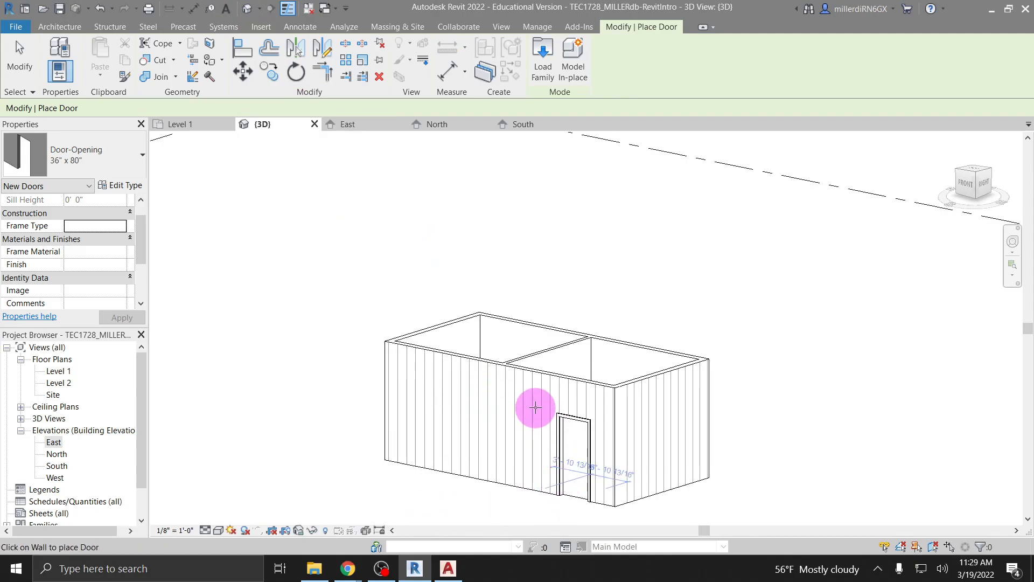
middle_click_drag(532, 403, 591, 351, "shift")
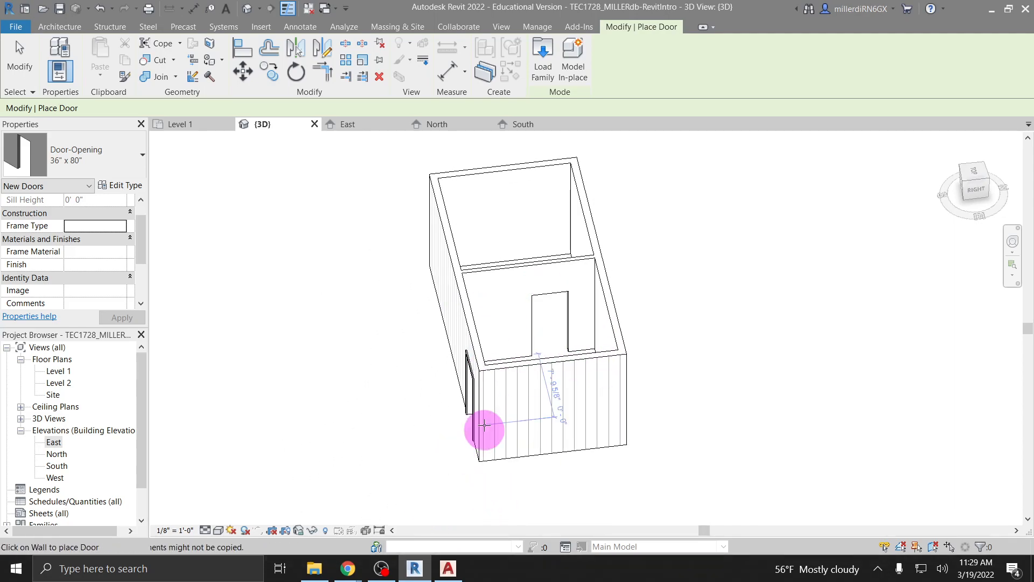
scroll(453, 450, "up", 2)
middle_click_drag(487, 418, 427, 388, "shift")
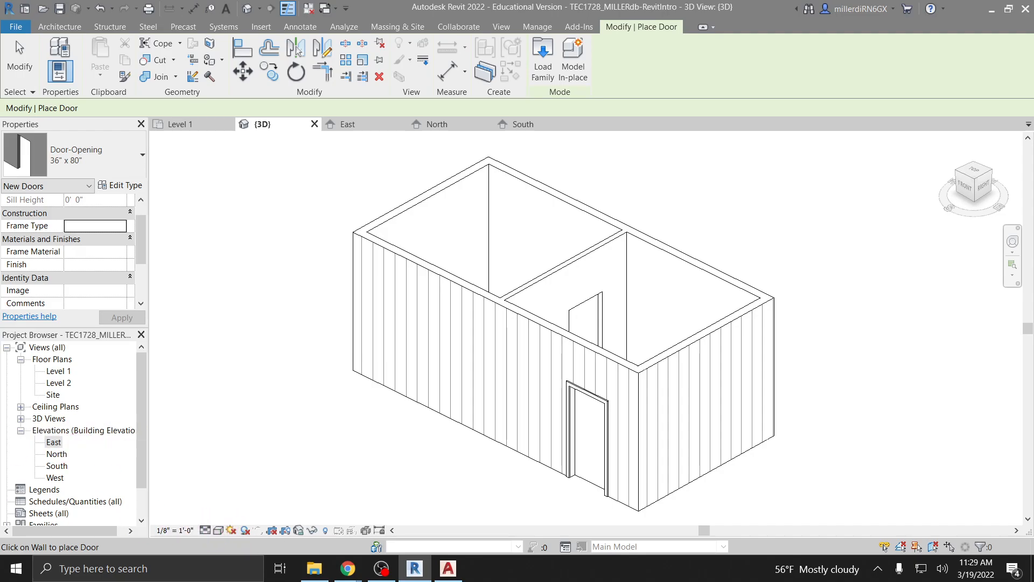
Try the Realistic visual style on the 3D view, and settle on Consistent Colors.
left_click(219, 531)
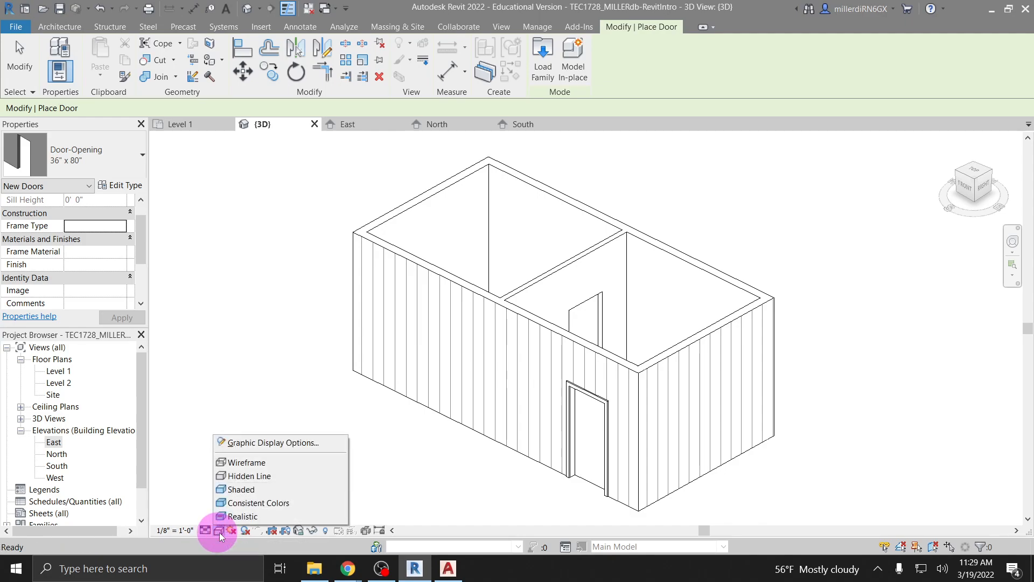
left_click(257, 515)
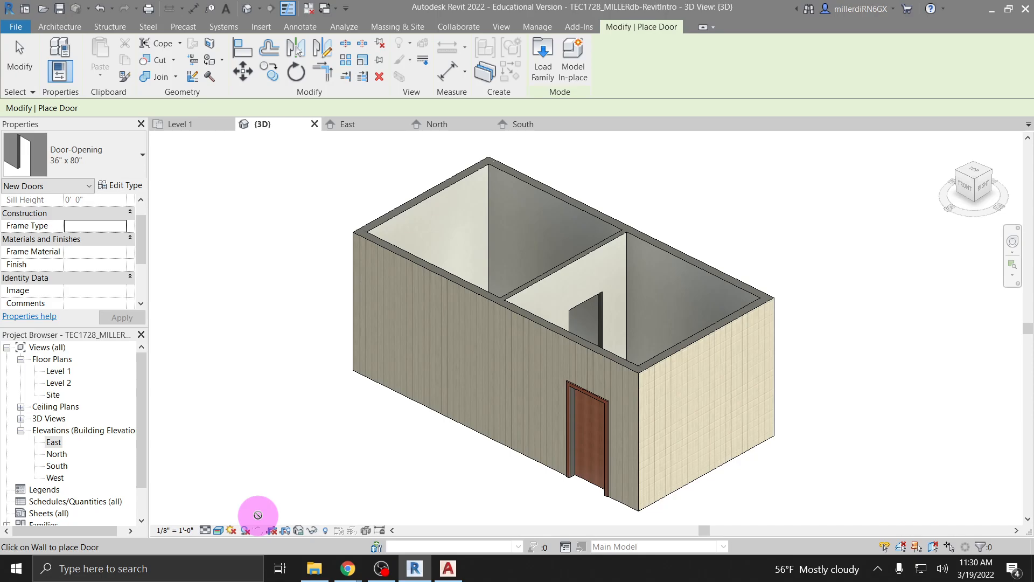
left_click(219, 531)
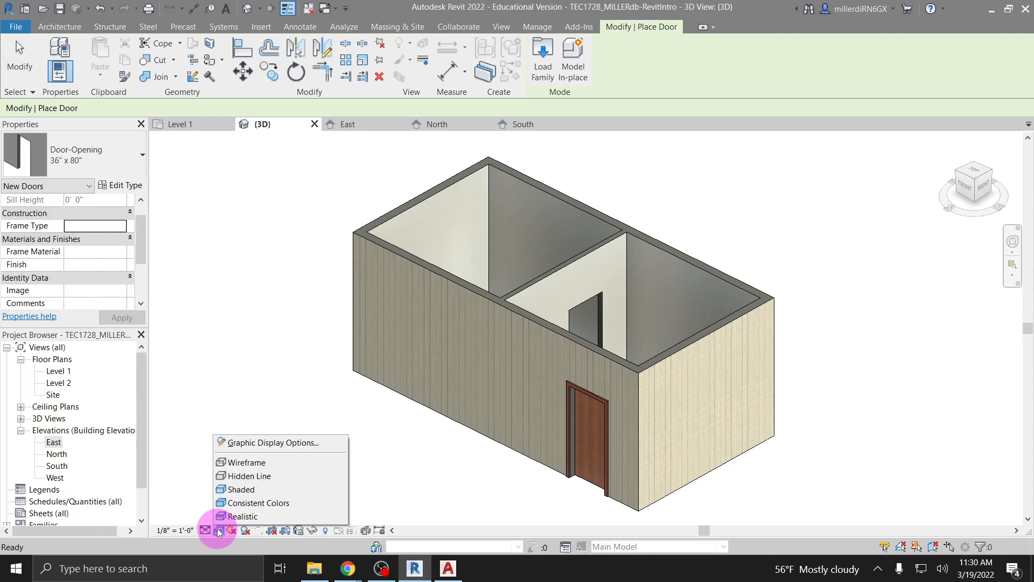
left_click(248, 506)
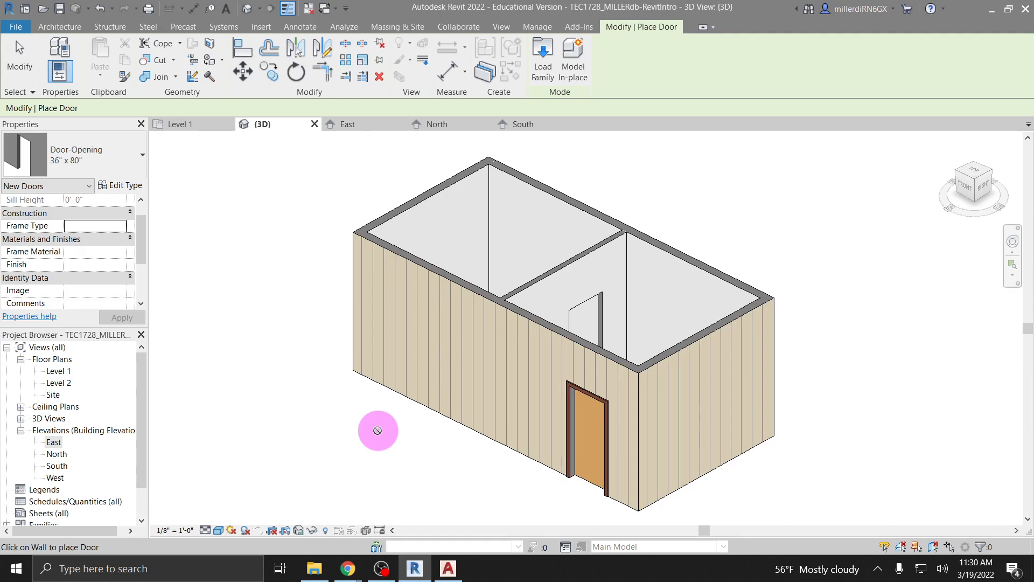
scroll(385, 417, "up", 4)
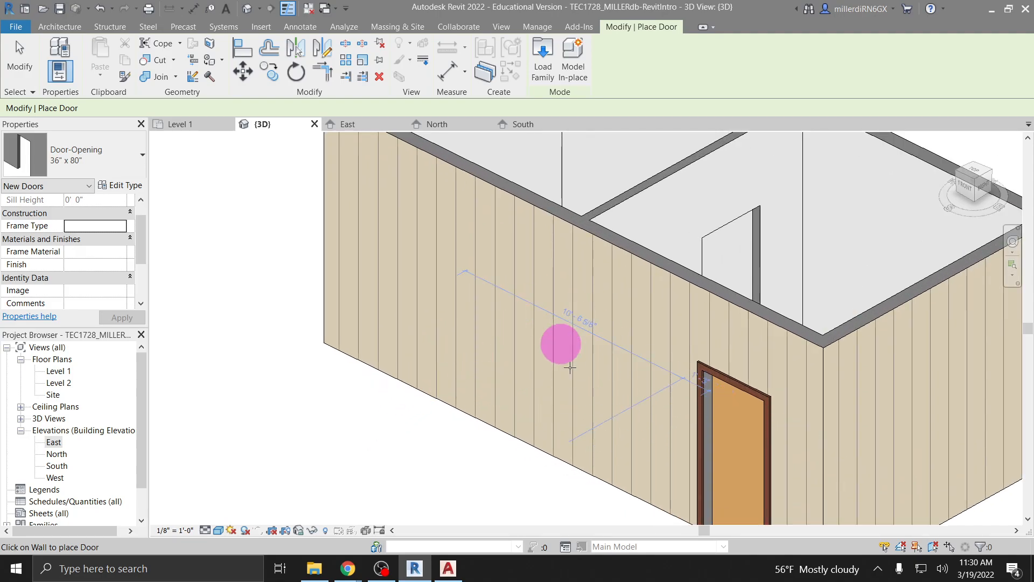
scroll(563, 351, "down", 5)
scroll(693, 428, "up", 1)
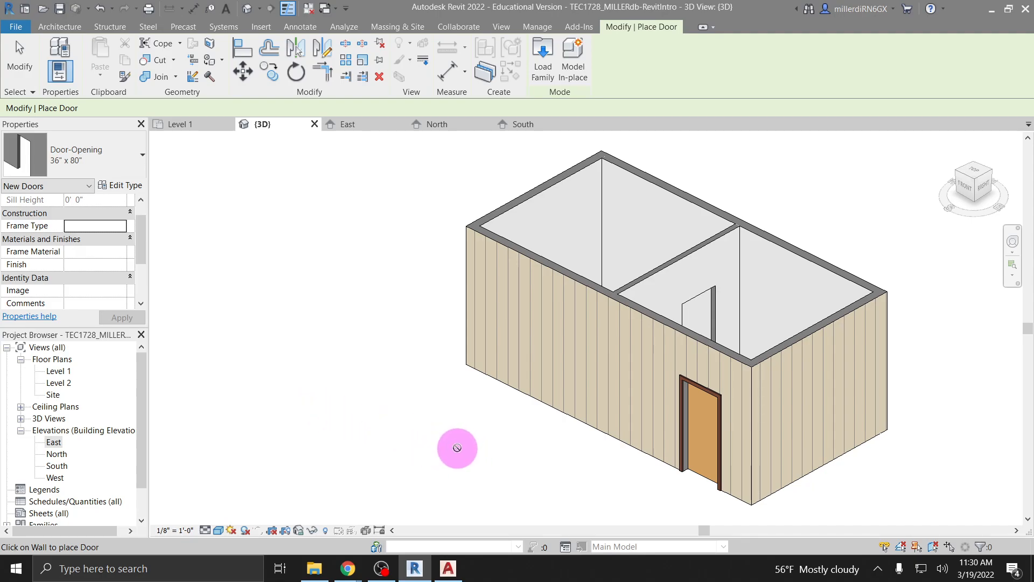
middle_click_drag(473, 450, 362, 474)
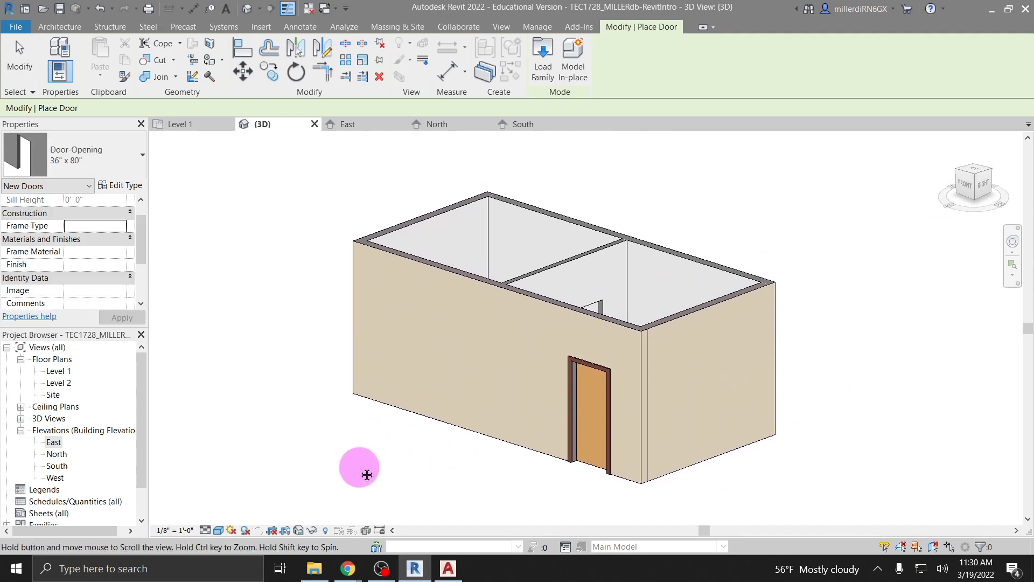
Compare the 3D model in the Hidden Line visual style and return it to Consistent Colors.
left_click(217, 531)
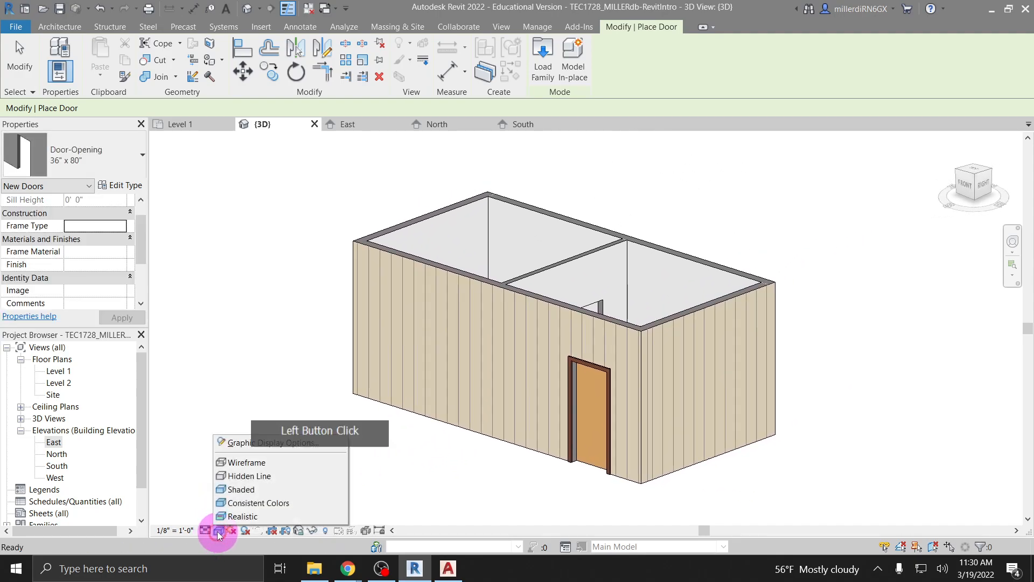
left_click(253, 477)
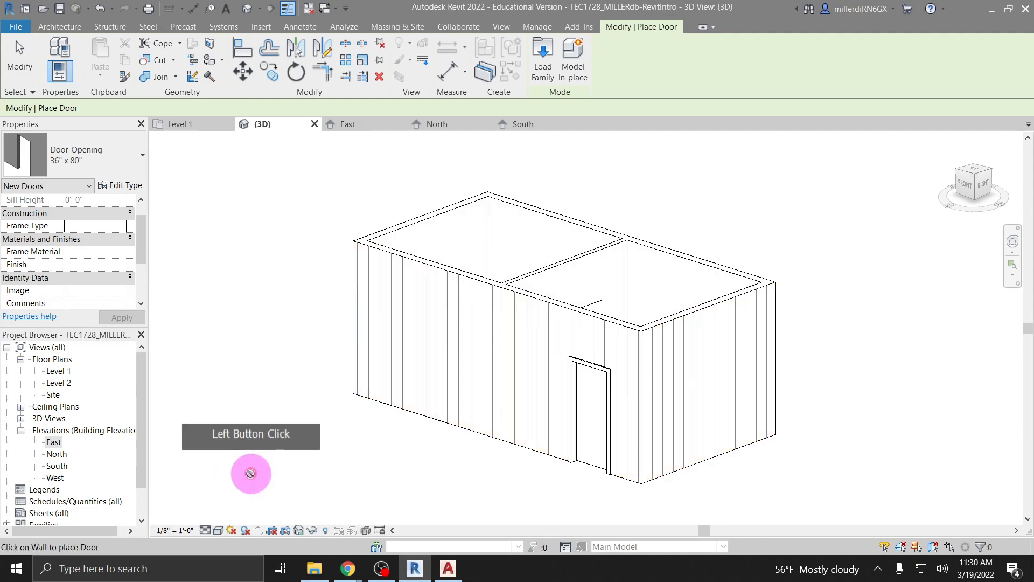
left_click(218, 531)
left_click(231, 502)
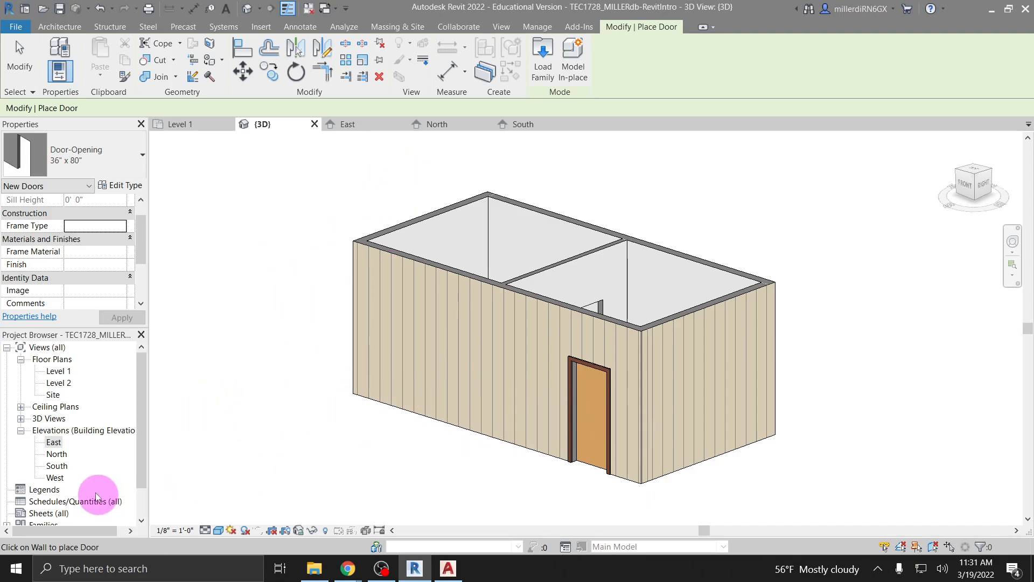
In the South elevation, move the Single-Flush door west along the wall until its centre is about 4'-7" from the west exterior wall.
double_click(58, 467)
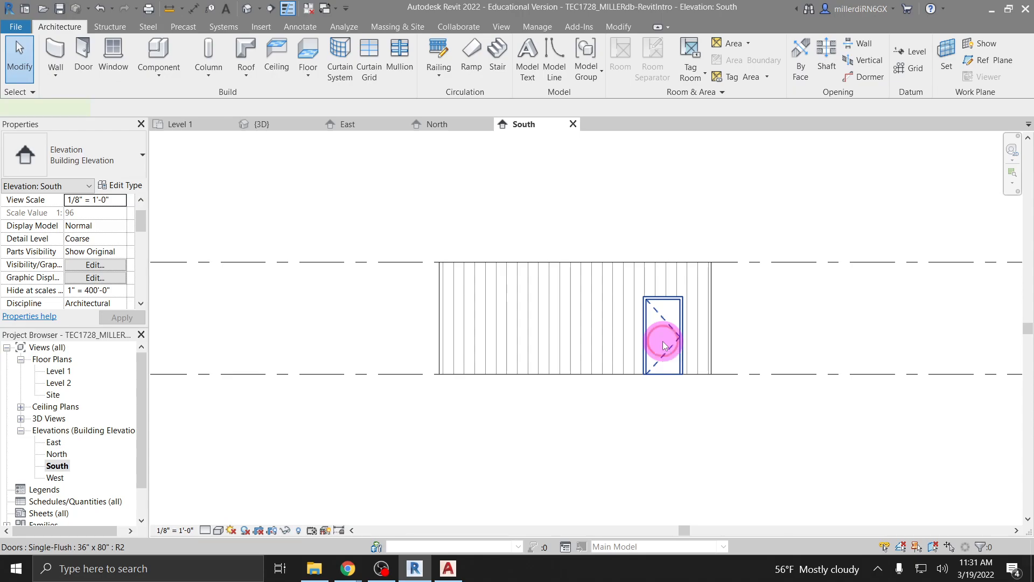
left_click(664, 346)
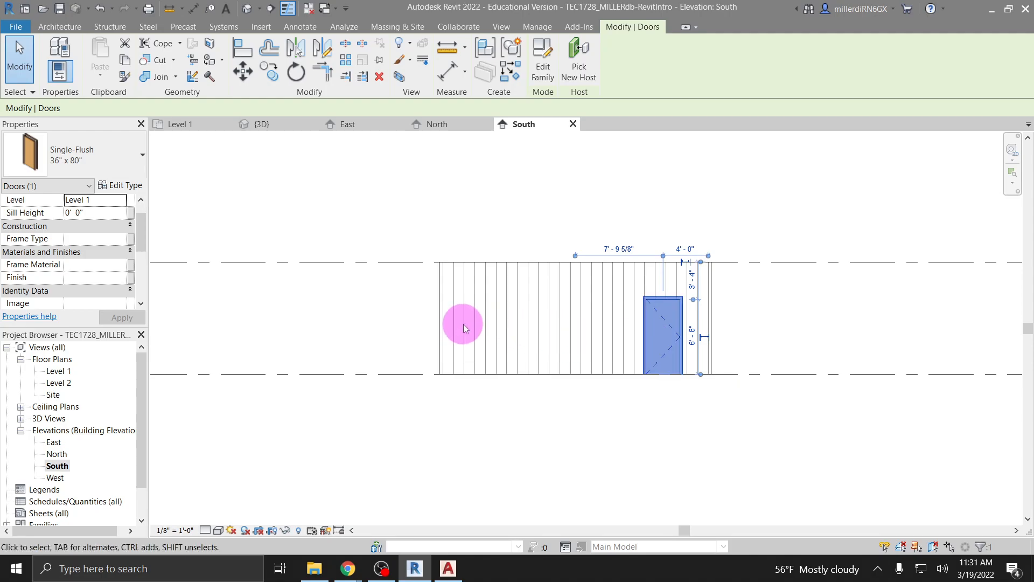
left_click_drag(671, 343, 509, 337)
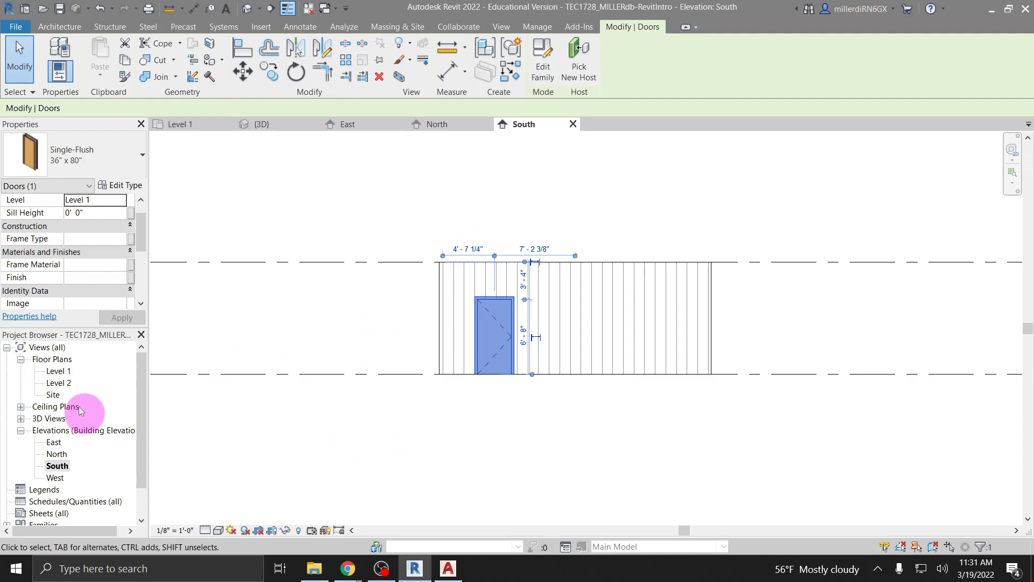
Open the Level 1 floor plan and move the Single-Flush door to the east room's south wall.
double_click(59, 372)
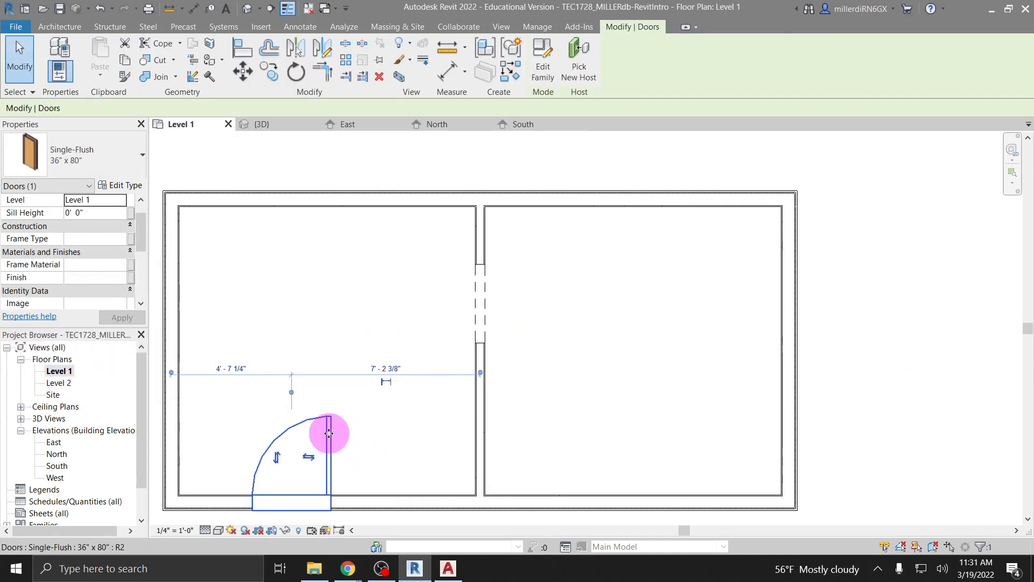
left_click(612, 495)
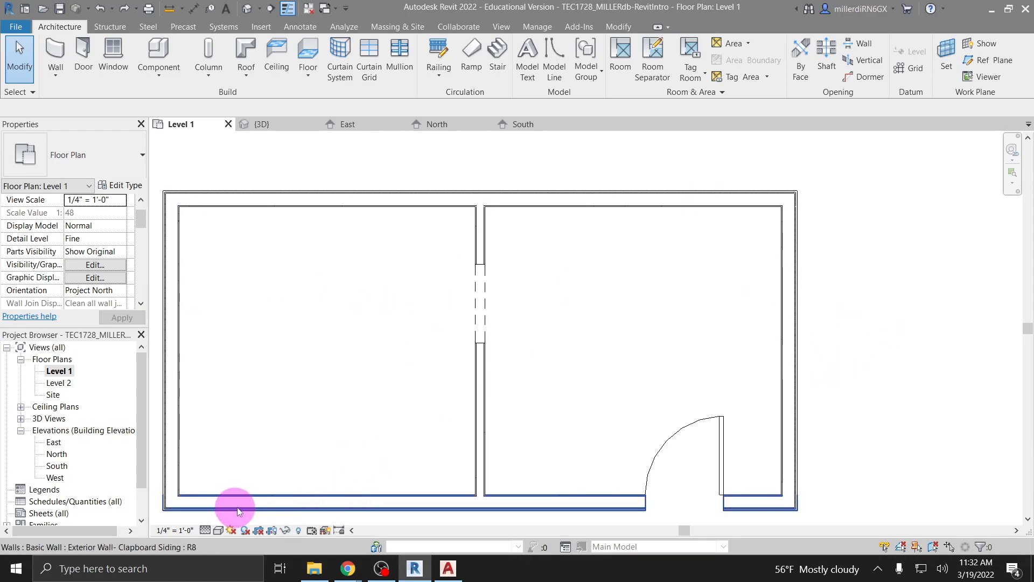
key("z")
key("f")
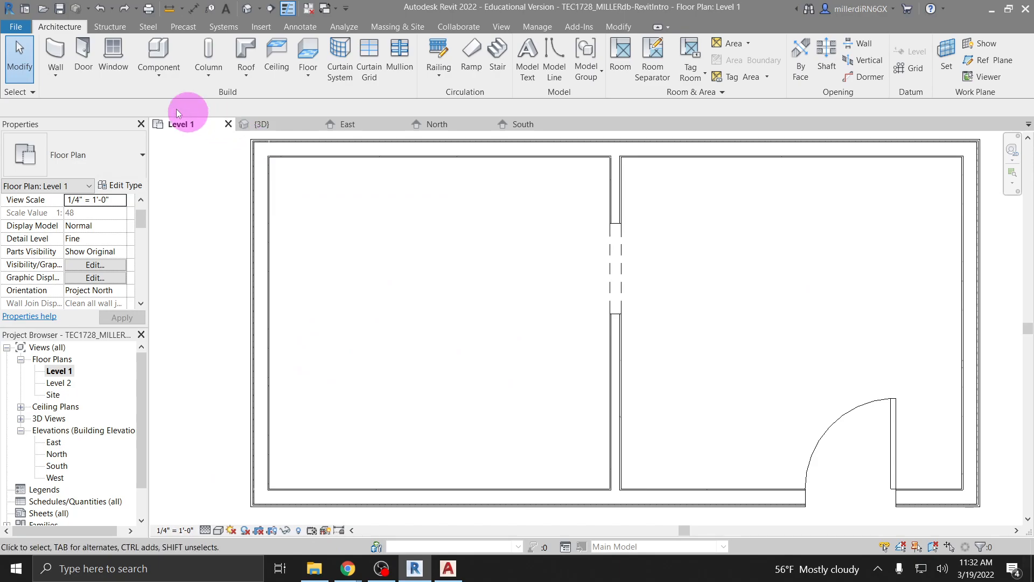
Start placing a window and look through the available window types and sizes.
left_click(116, 56)
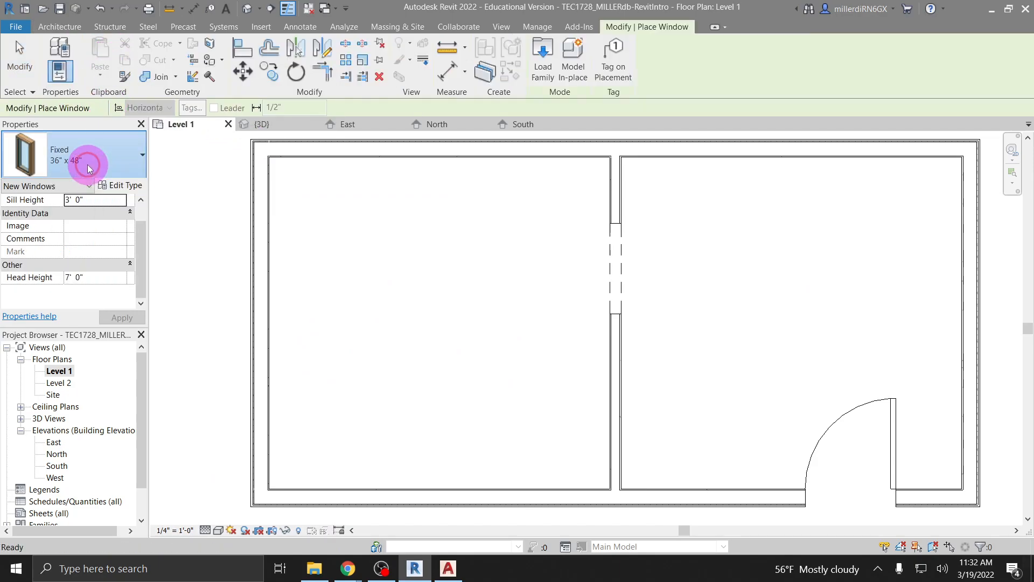
left_click(88, 164)
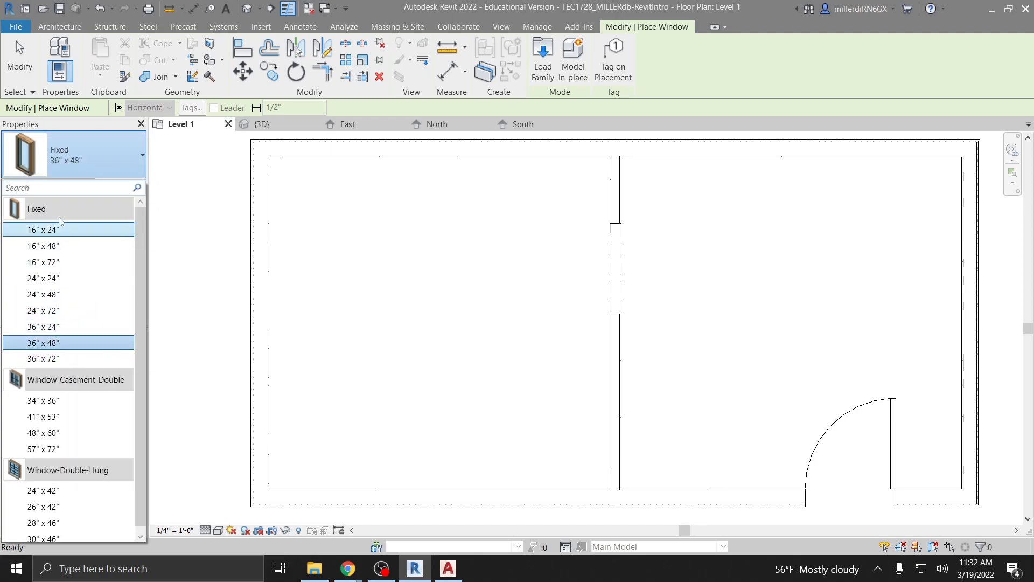
scroll(62, 416, "down", 1)
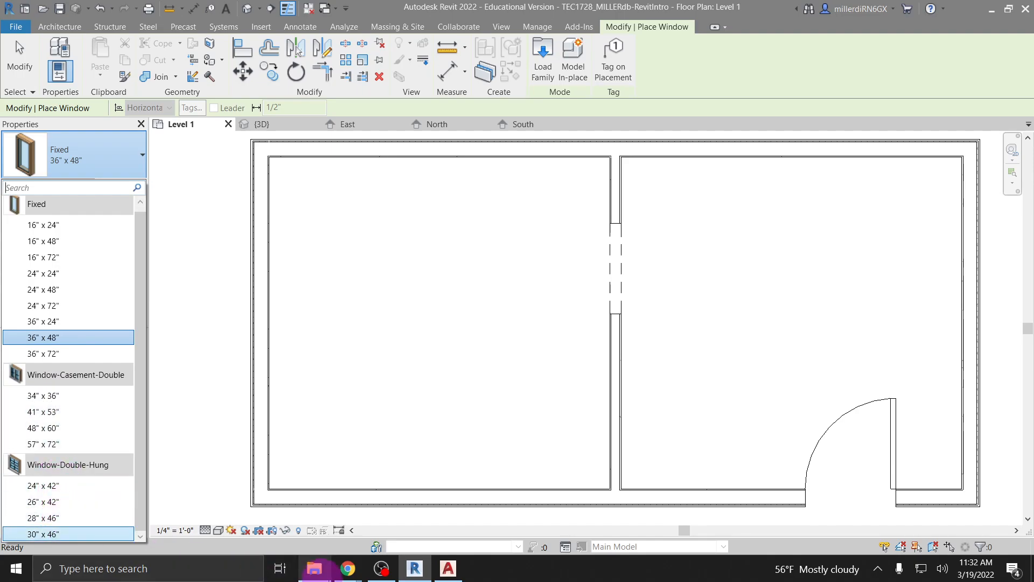
Switch to the TEC1728_Revit brief in Google Docs and highlight the fixed windows requirement.
mouse_move(348, 571)
left_click(380, 522)
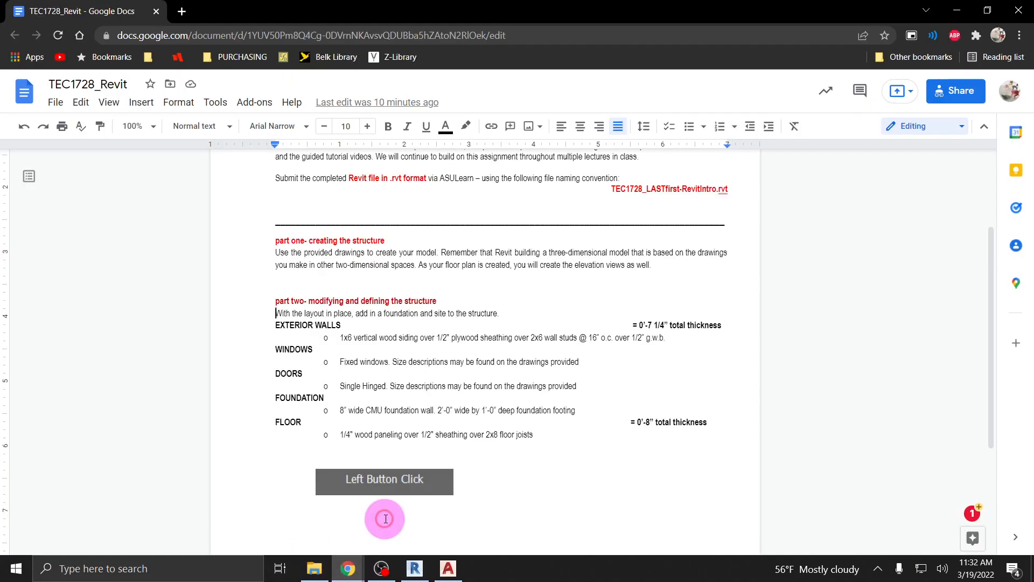
left_click_drag(340, 363, 582, 365)
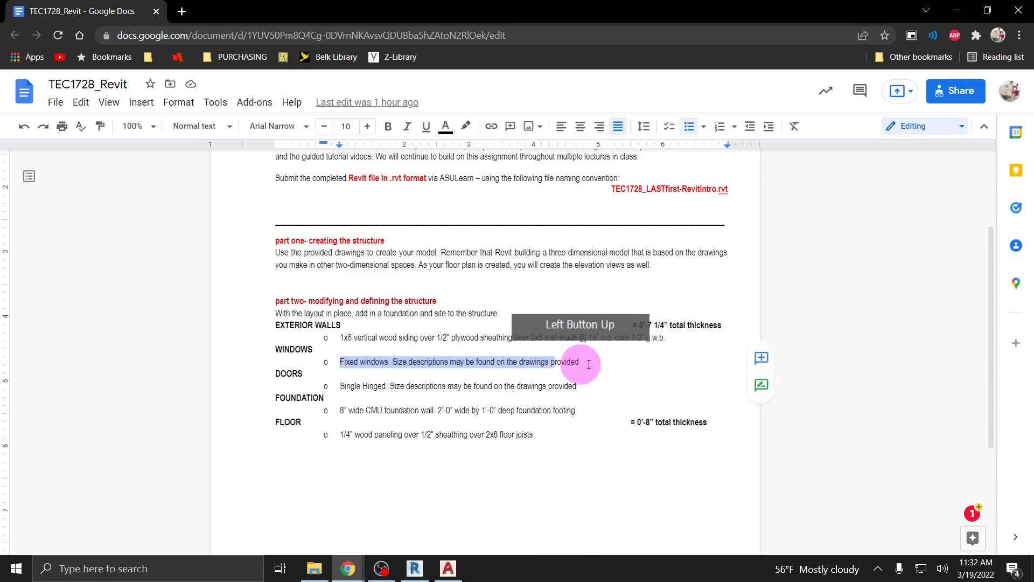
Switch to AutoCAD and examine the window and door size tags and positions on the floor plan.
left_click(447, 570)
left_click(559, 376)
scroll(559, 377, "down", 3)
scroll(592, 434, "up", 6)
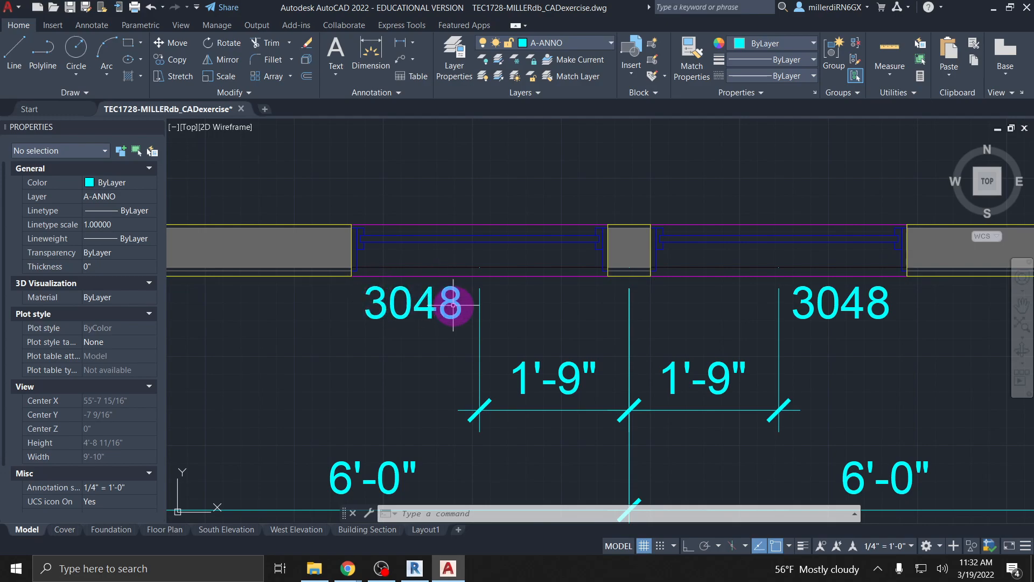
scroll(453, 305, "down", 5)
scroll(554, 323, "up", 8)
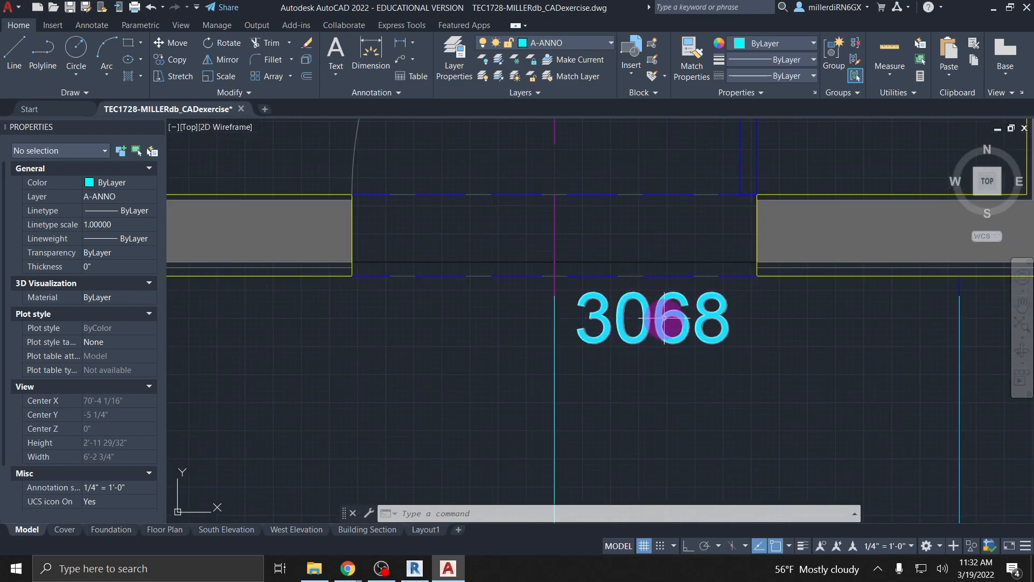
scroll(701, 305, "down", 7)
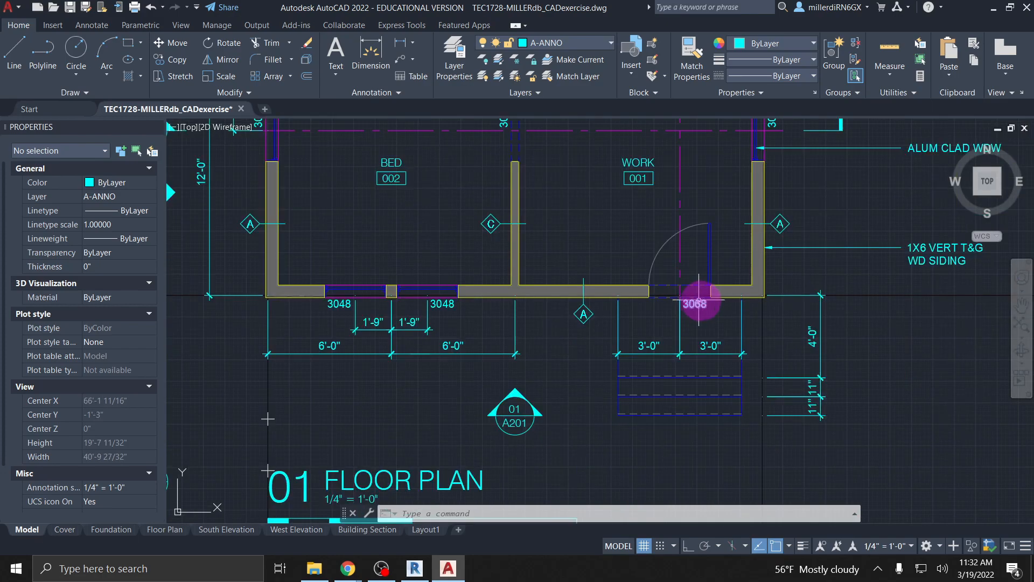
middle_click_drag(654, 262, 669, 346)
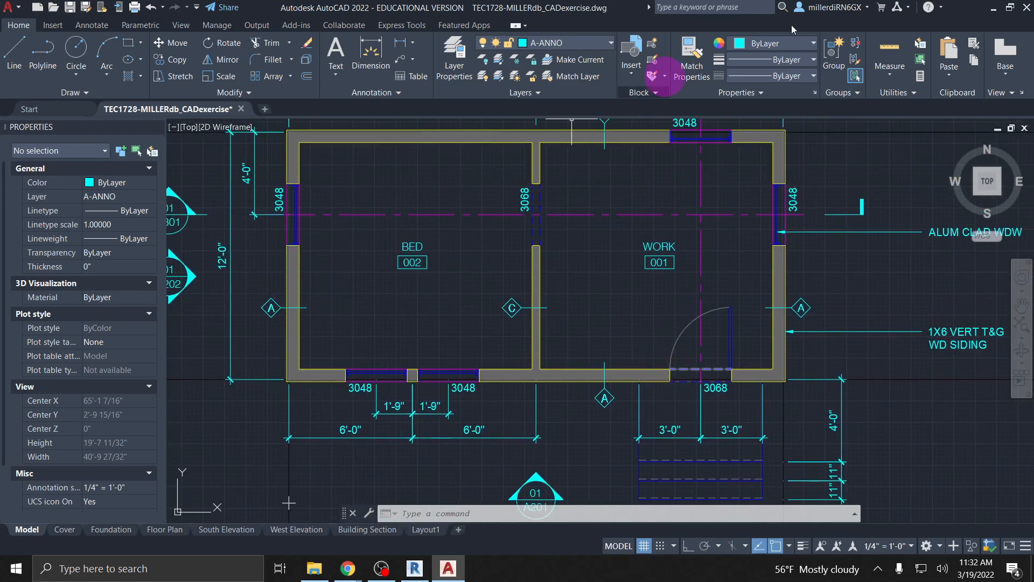
Return to Revit and review the Fixed window sizes, keeping the 36" x 48" type current.
left_click(994, 9)
left_click(725, 189)
left_click(957, 11)
left_click(501, 277)
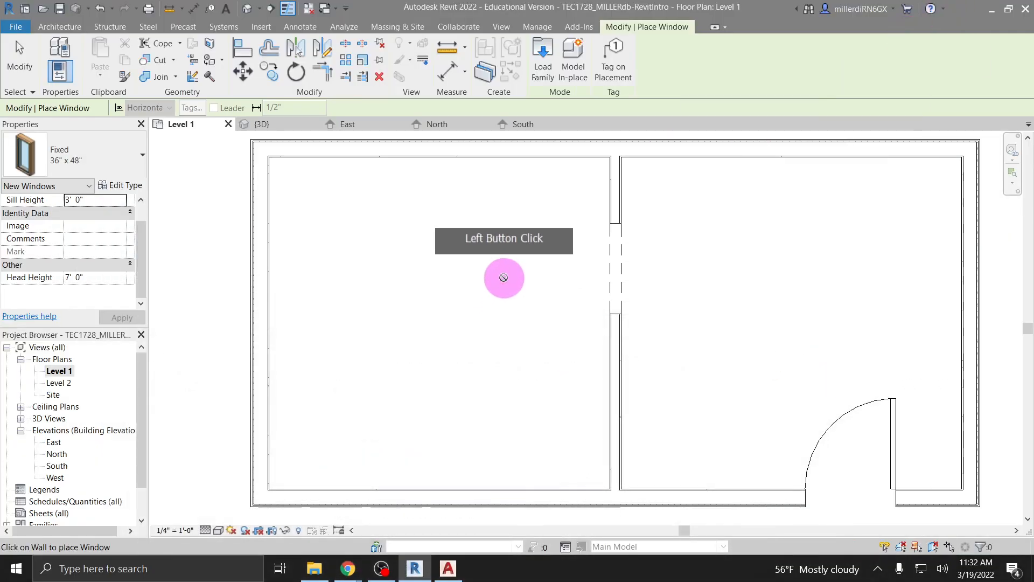
left_click(63, 162)
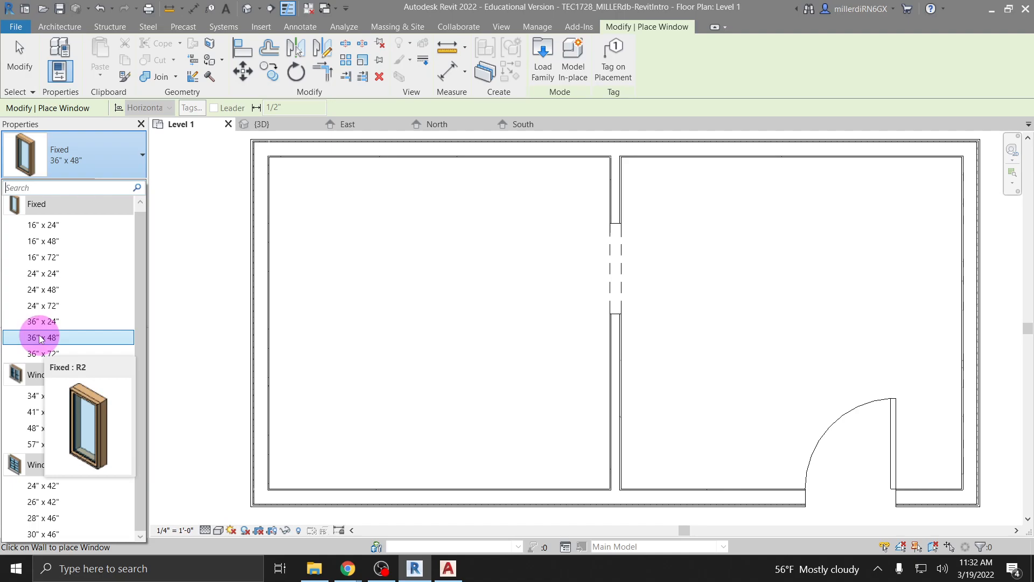
left_click(86, 159)
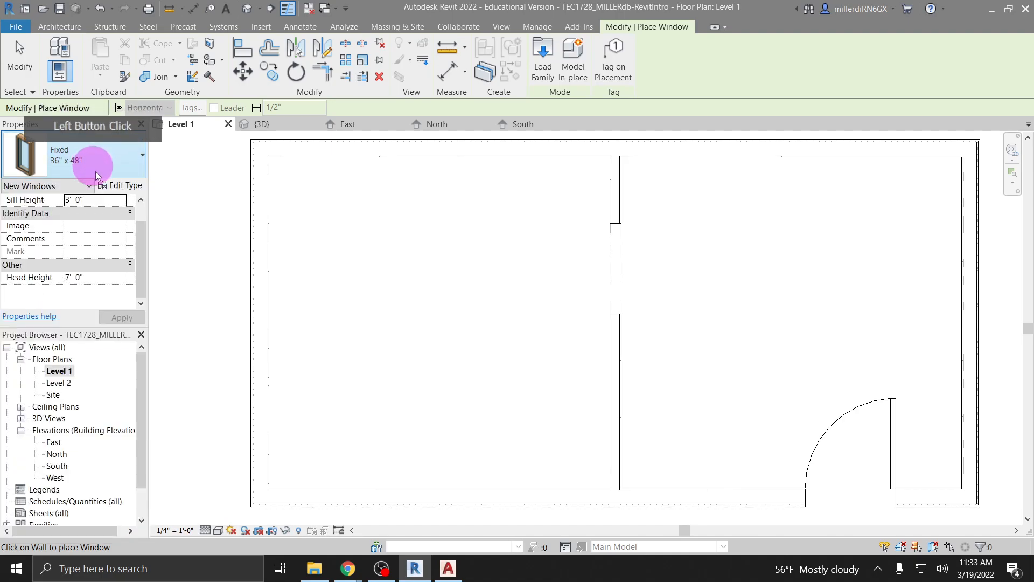
Duplicate the Fixed 36" x 48" window type under the name 36" x 56".
left_click(128, 185)
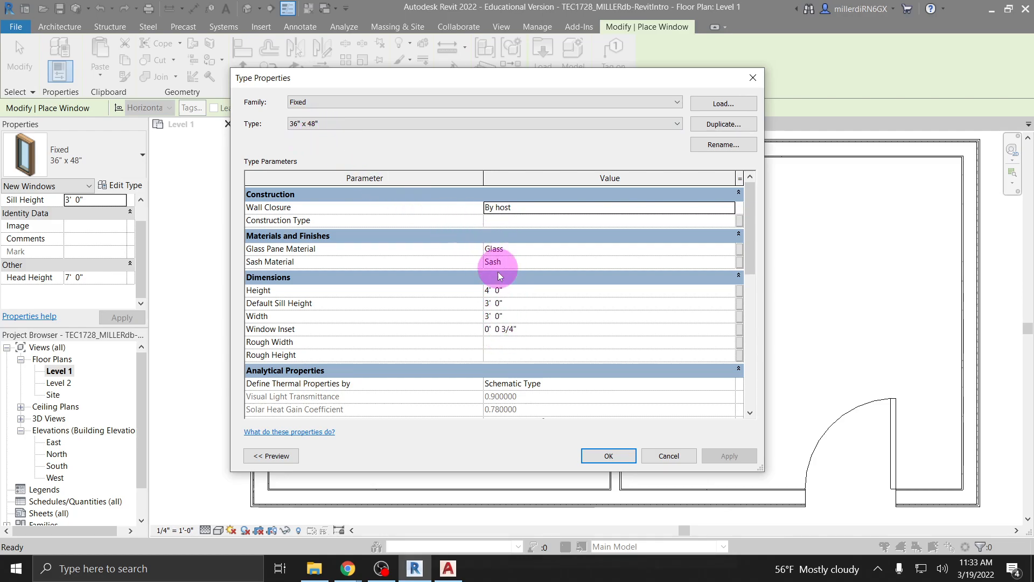
left_click(738, 127)
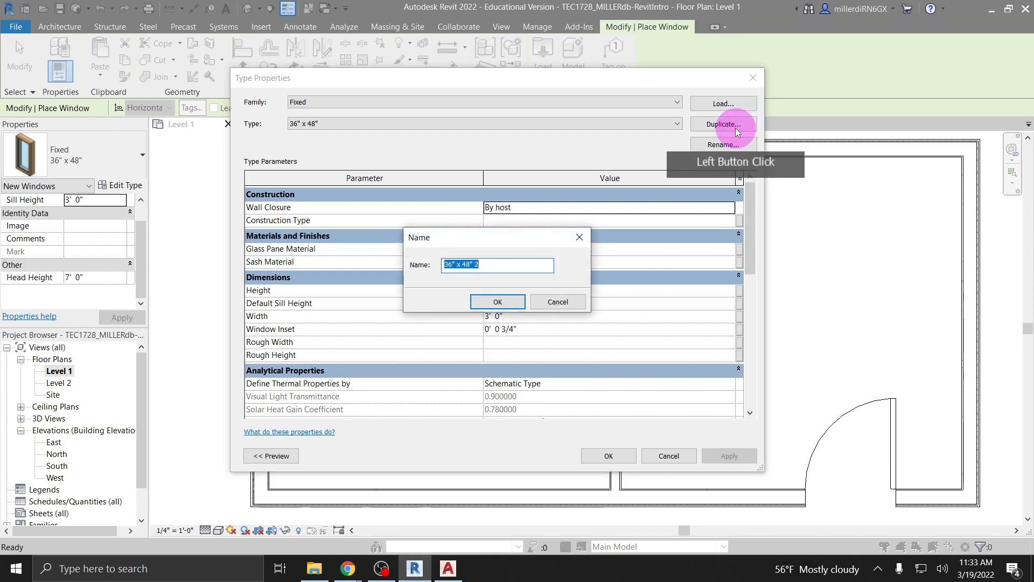
left_click(500, 268)
left_click_drag(501, 268, 465, 267)
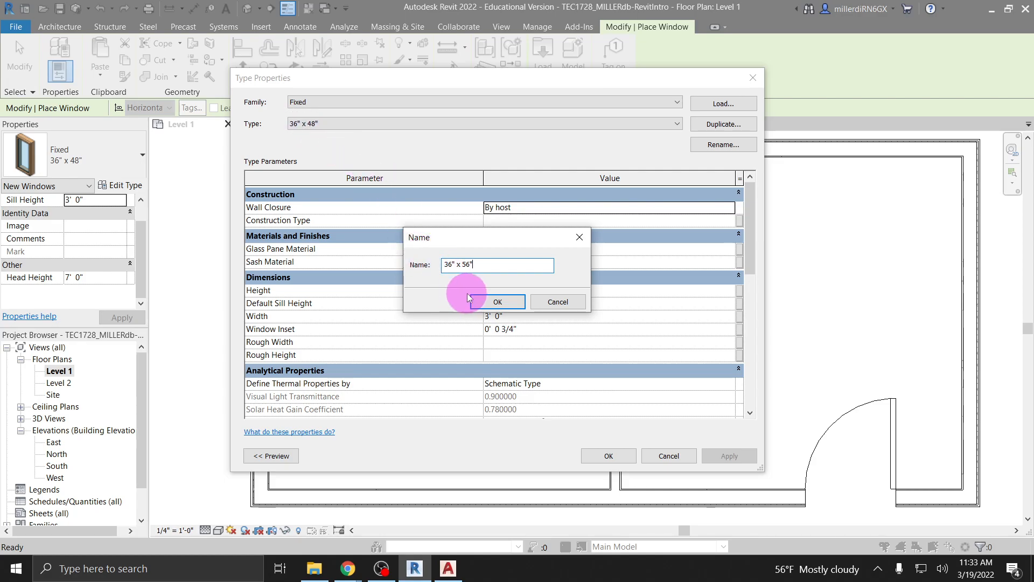
left_click(488, 301)
left_click(366, 123)
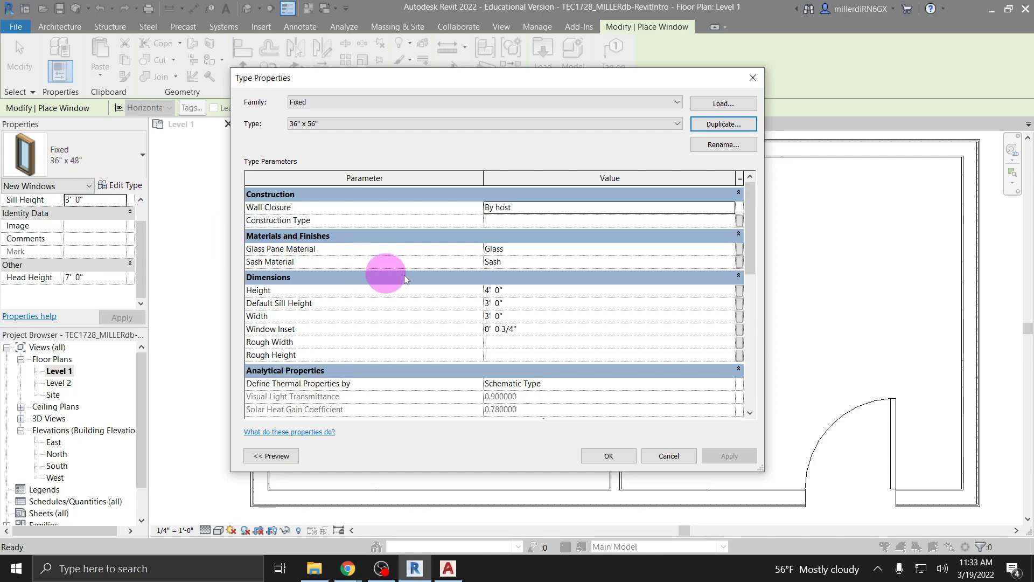
Set the height of the new 36" x 56" window type to 4' 8" and accept the type properties.
left_click(488, 294)
double_click(497, 291)
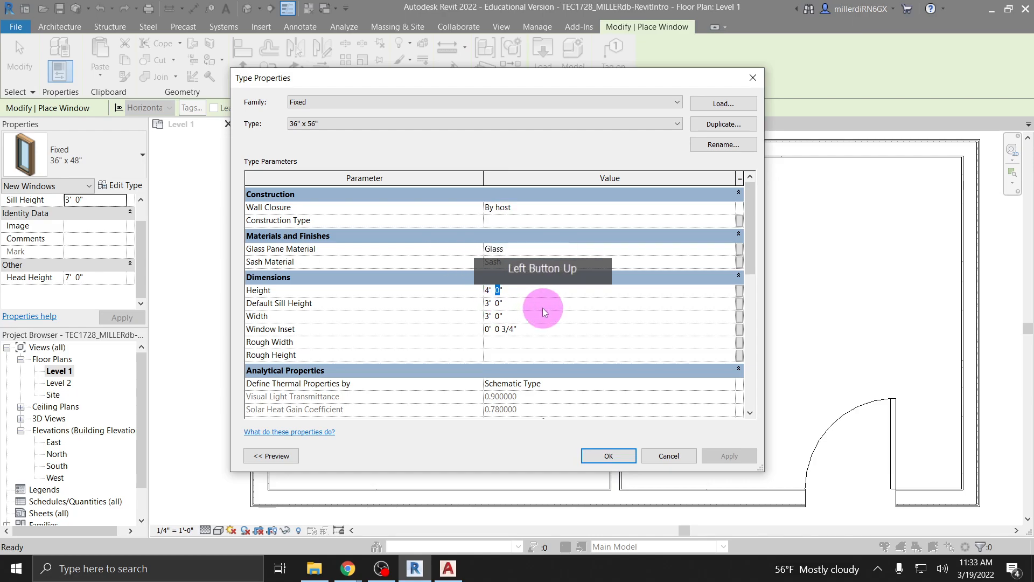
type("8")
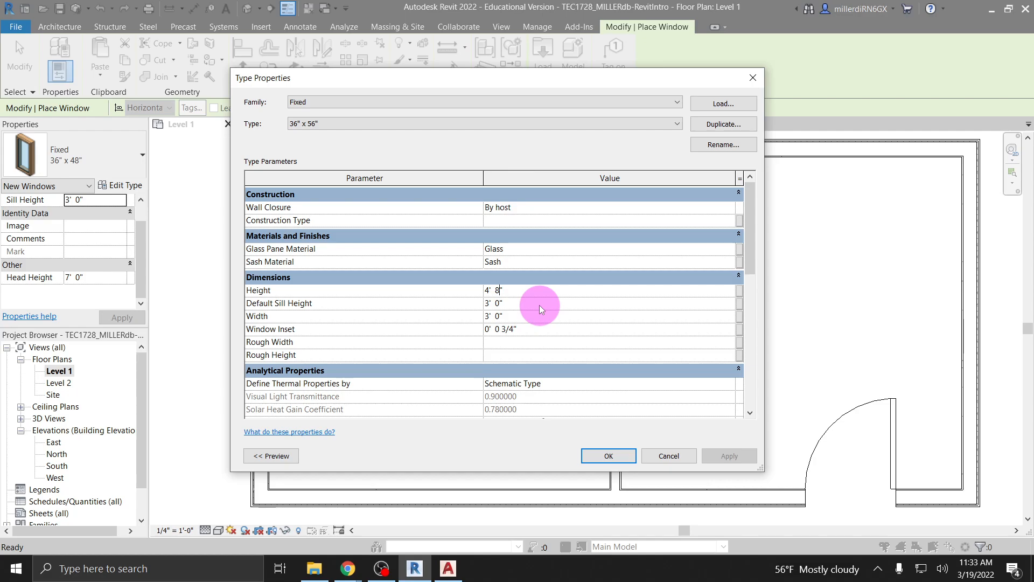
left_click(609, 456)
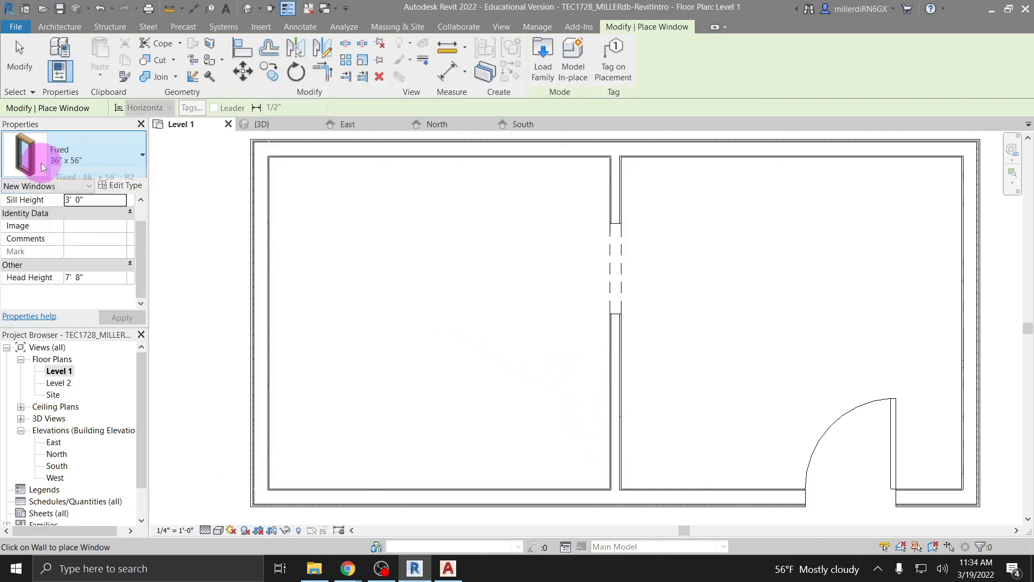
Inspect the 36" x 56" window's type properties and its glass pane material, leaving the material browser without changes.
left_click(118, 187)
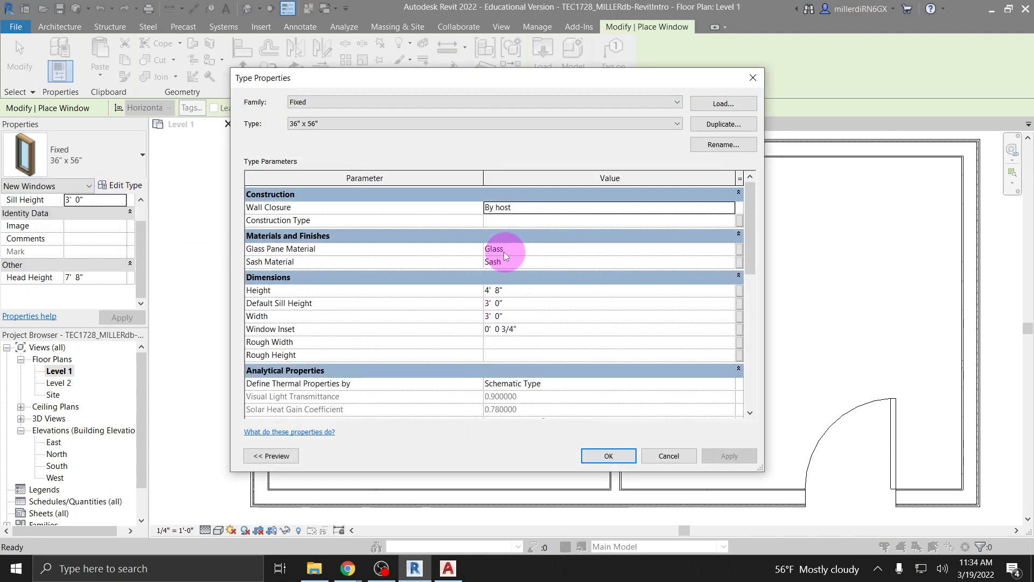
scroll(509, 261, "down", 3)
scroll(507, 280, "up", 3)
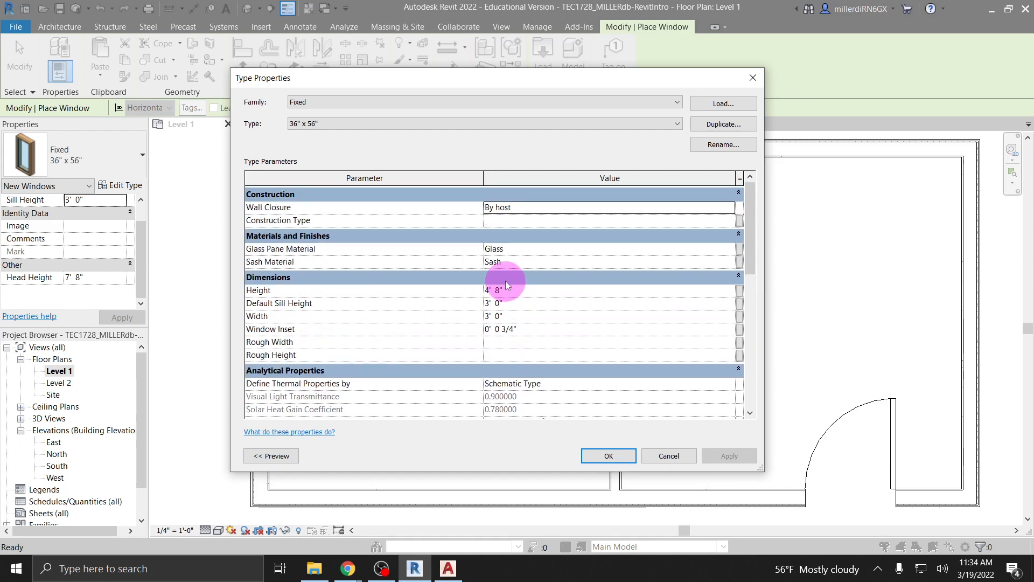
left_click(494, 249)
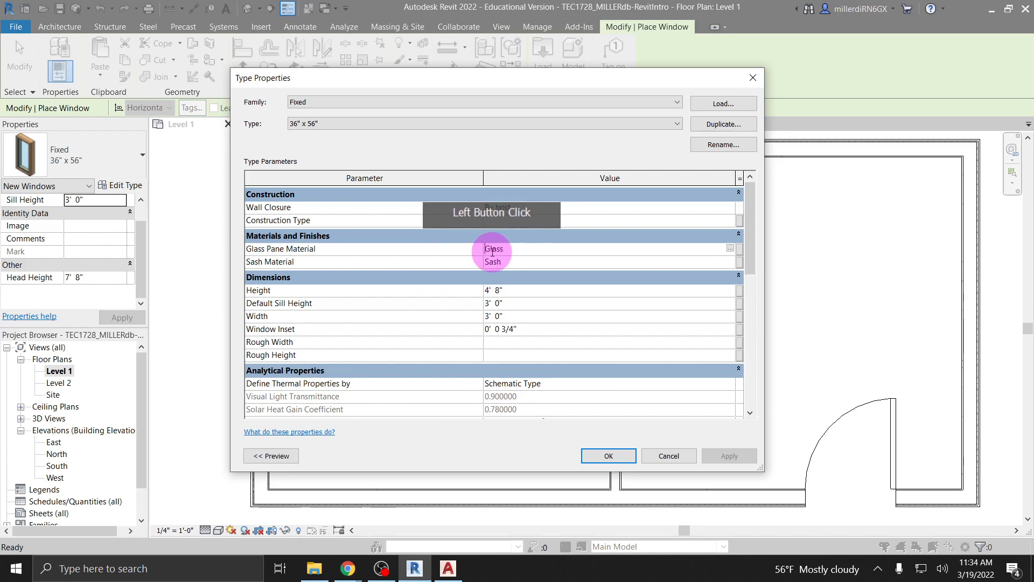
left_click(729, 250)
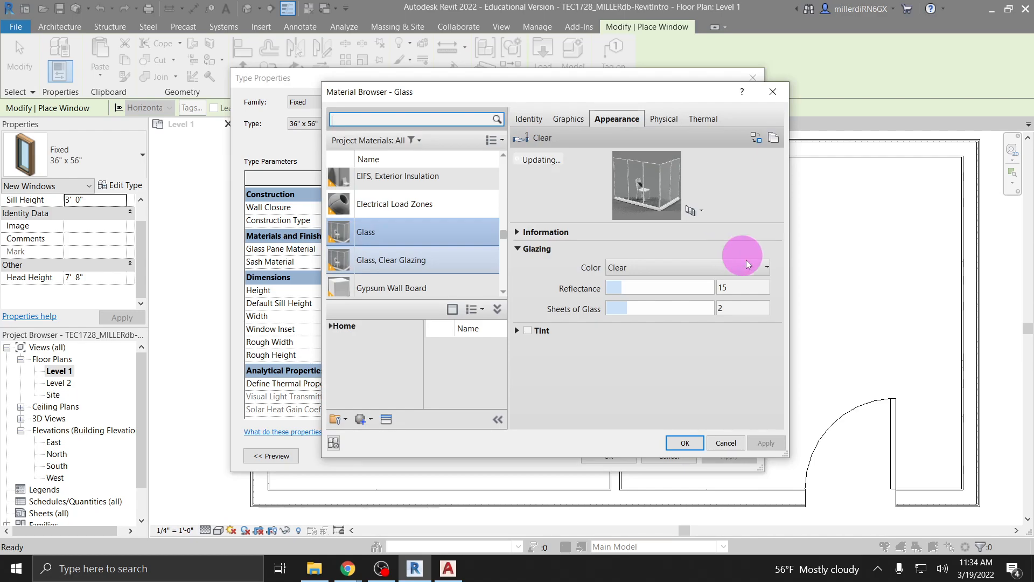
left_click(729, 442)
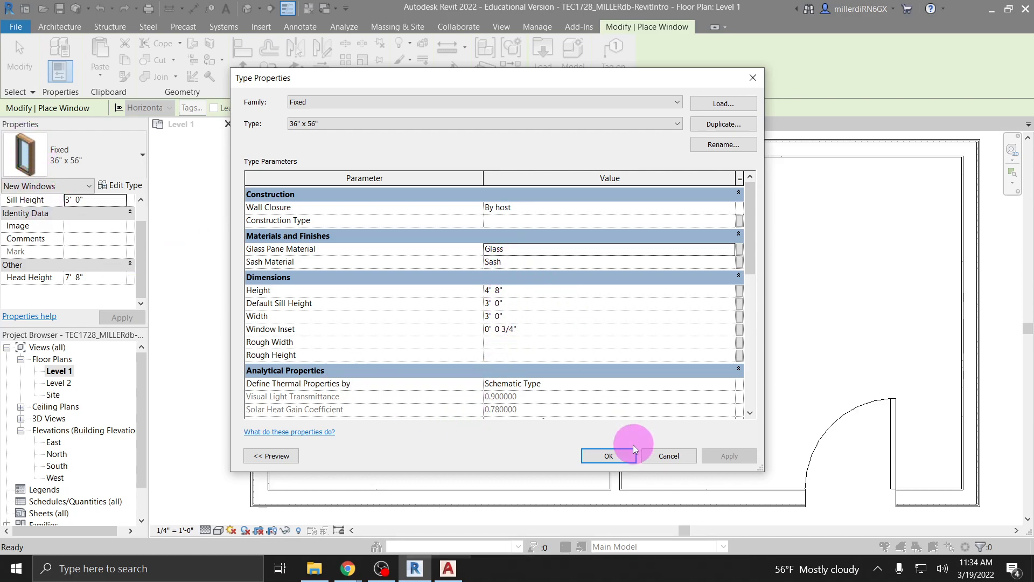
left_click(622, 463)
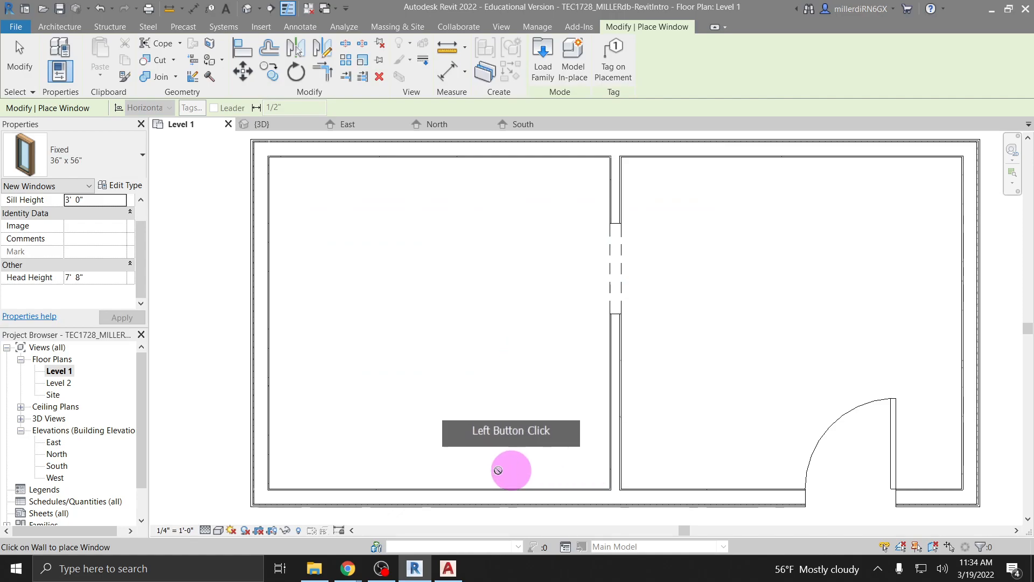
Place two Fixed 36" x 56" windows side by side in the west room's south wall, with centres about 3'-2" apart.
middle_click_drag(353, 487, 334, 363)
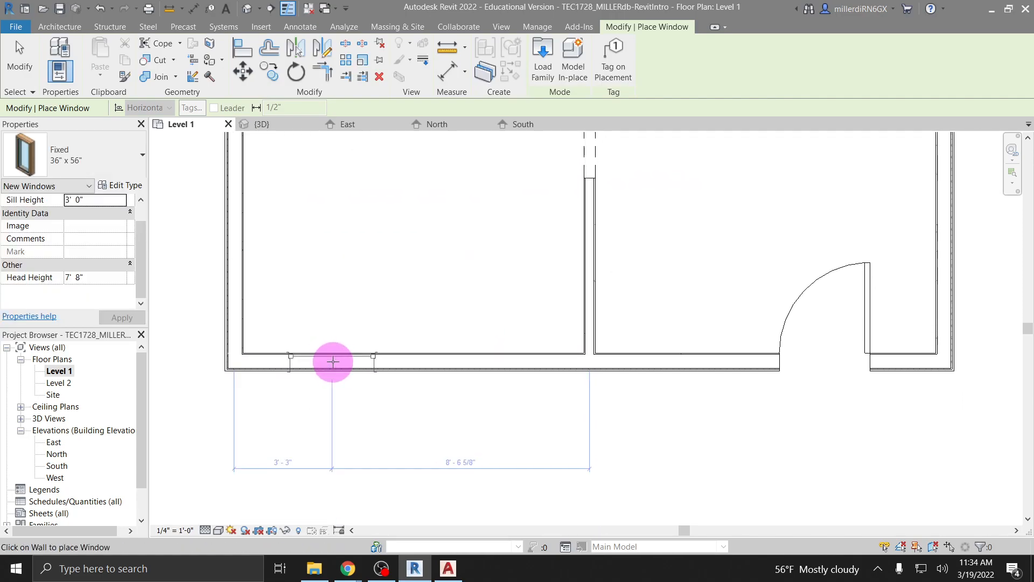
left_click(335, 363)
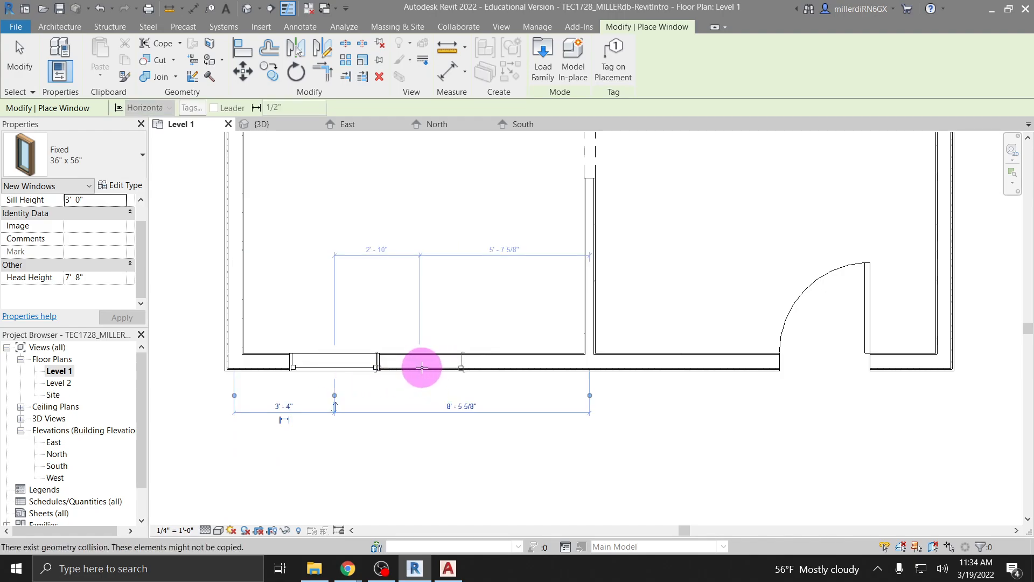
left_click(412, 440)
left_click(264, 370)
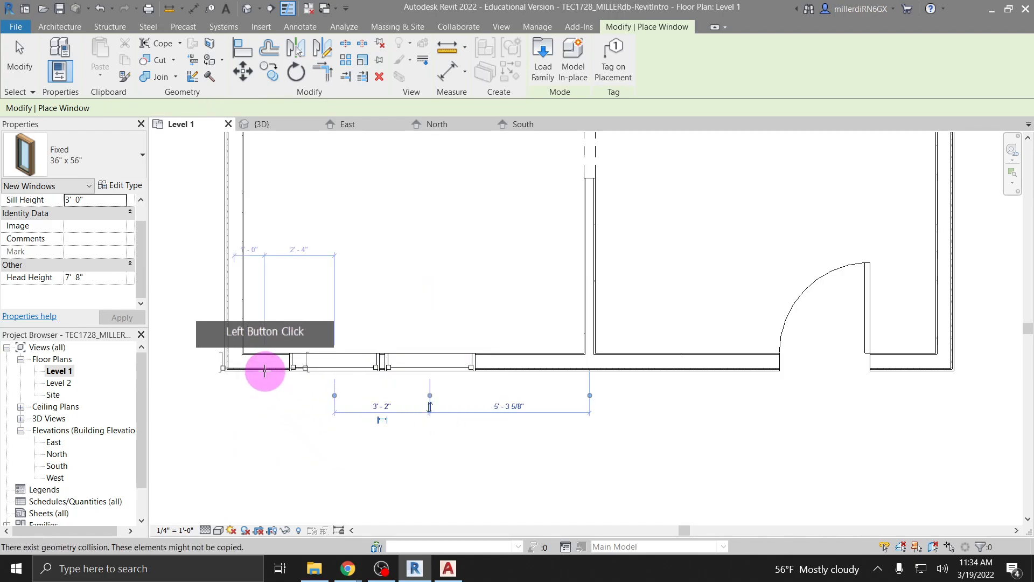
scroll(380, 440, "down", 1)
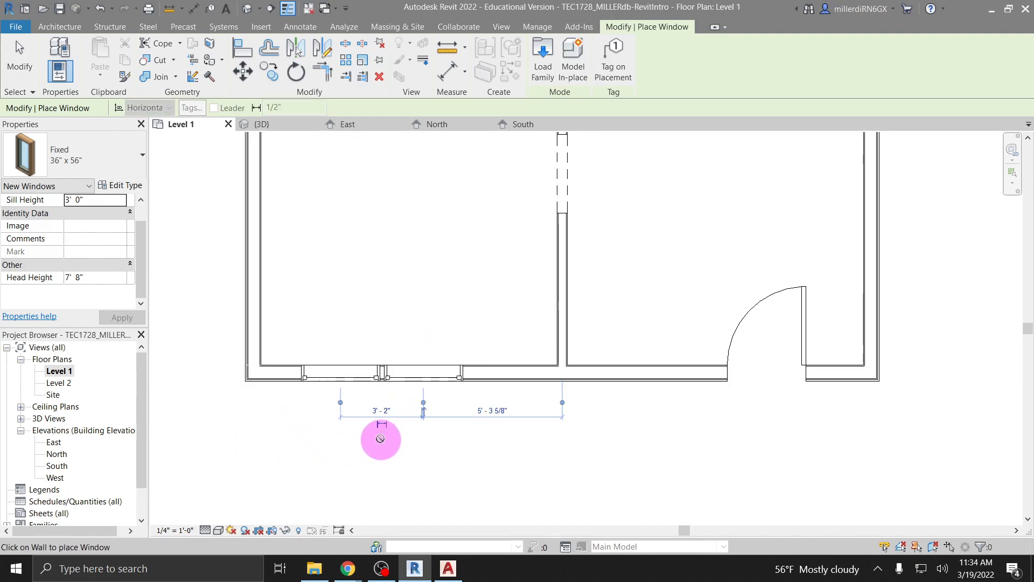
scroll(381, 409, "down", 1)
scroll(396, 404, "down", 1)
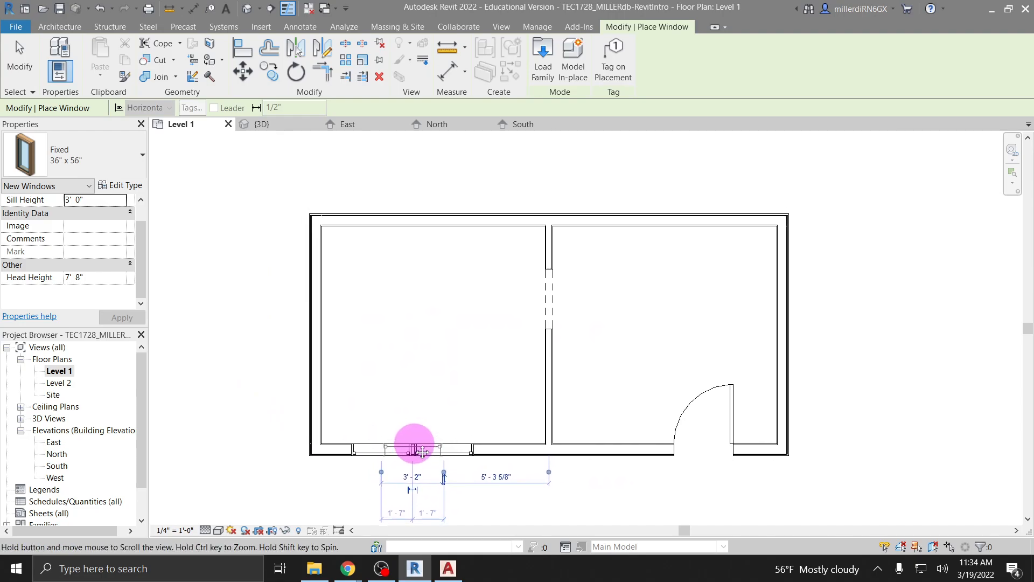
Place one Fixed 36" x 56" window each in the west wall, the east room's north wall and the east wall.
left_click(322, 300)
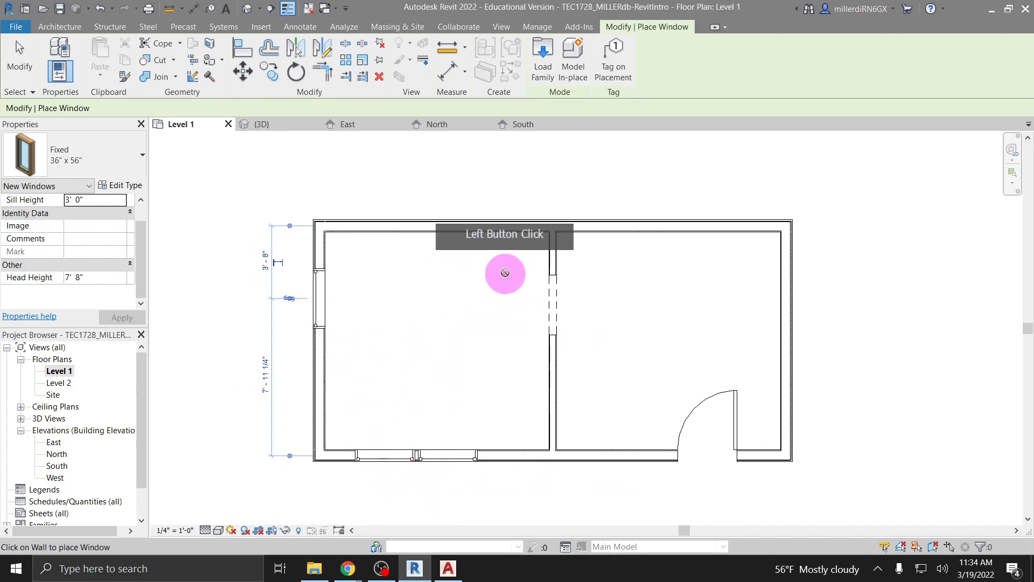
left_click(703, 221)
left_click(793, 292)
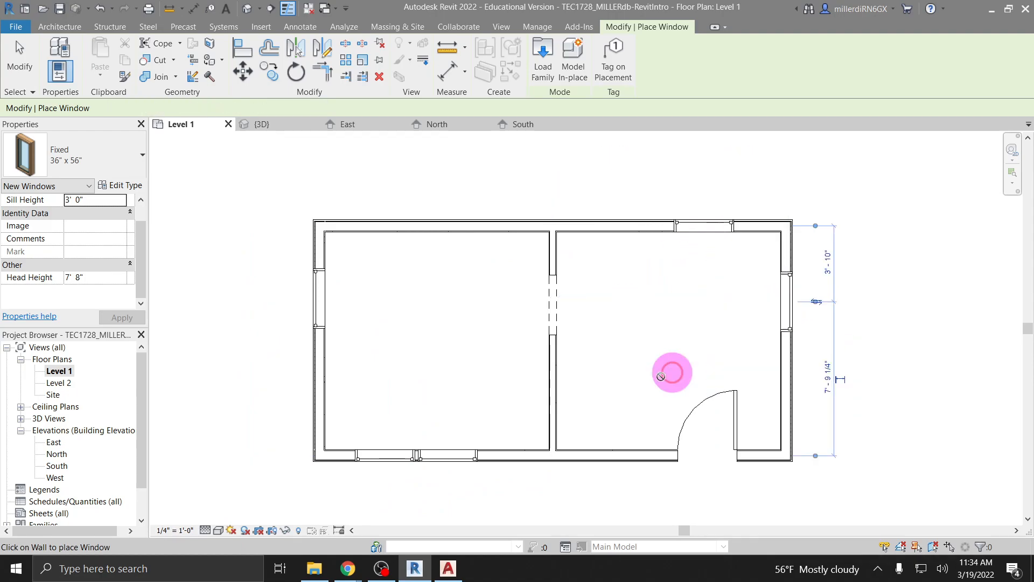
left_click(379, 470)
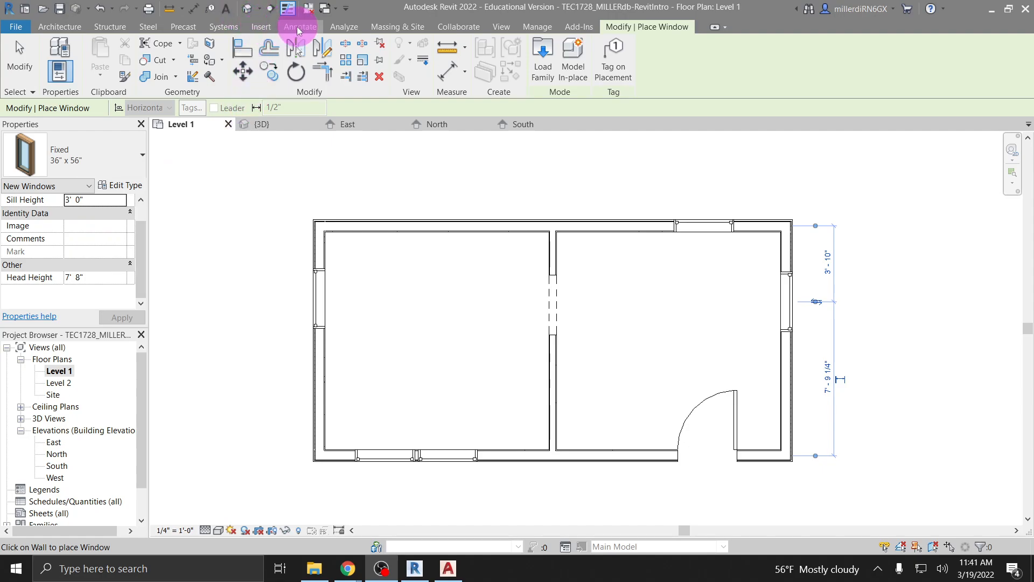
left_click(300, 27)
left_click(87, 60)
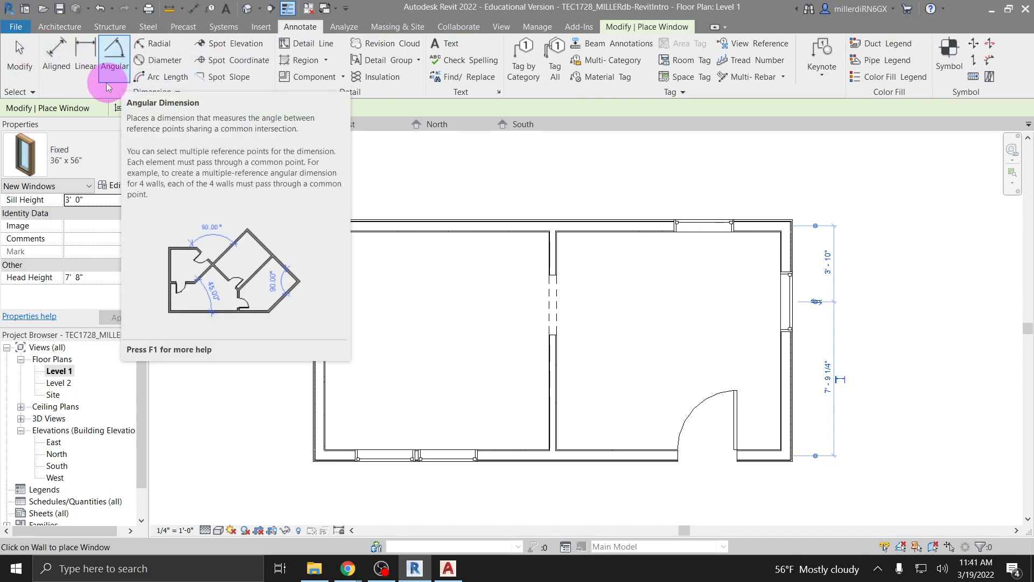
left_click(57, 27)
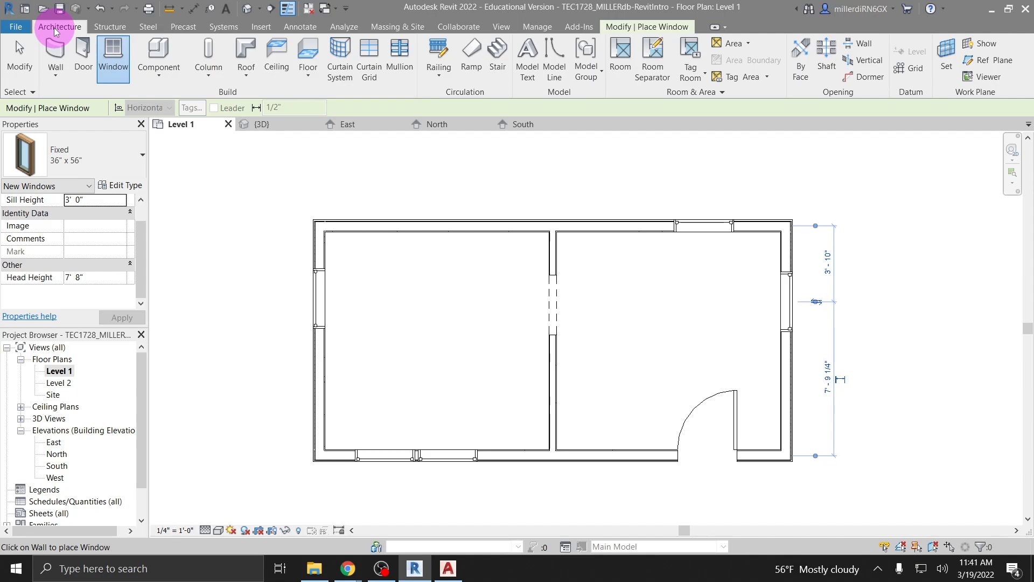
Place an aligned dimension above the north wall from the east wall's outer core face to the centre of the north window.
left_click(194, 10)
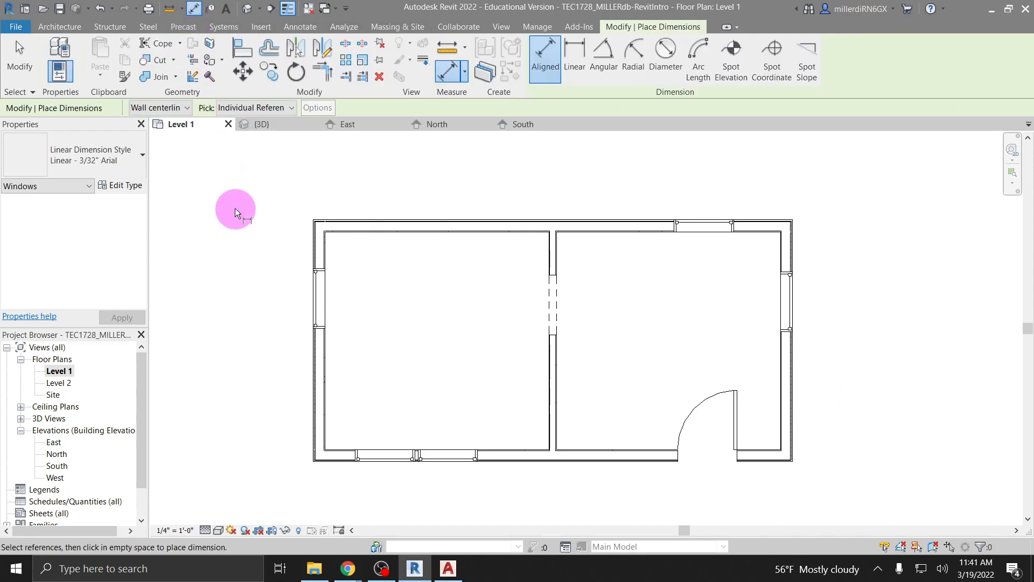
scroll(821, 256, "up", 2)
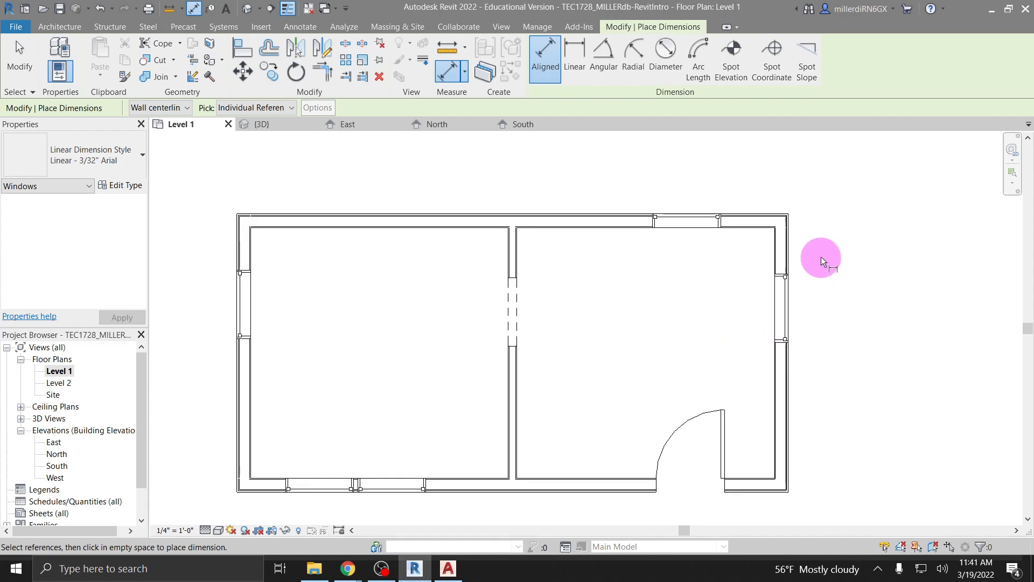
scroll(792, 240, "up", 2)
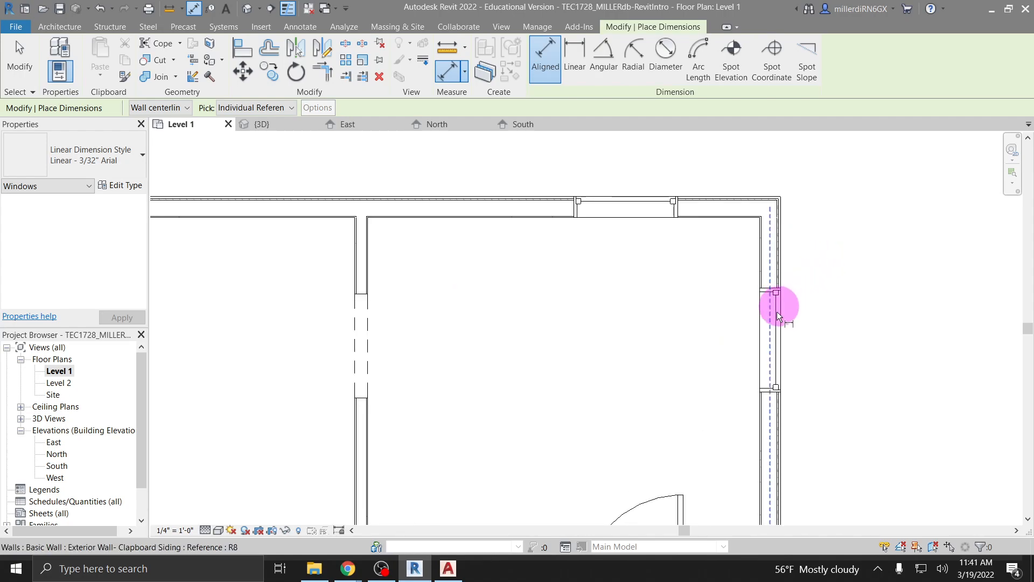
scroll(776, 204, "up", 2)
scroll(773, 193, "up", 1)
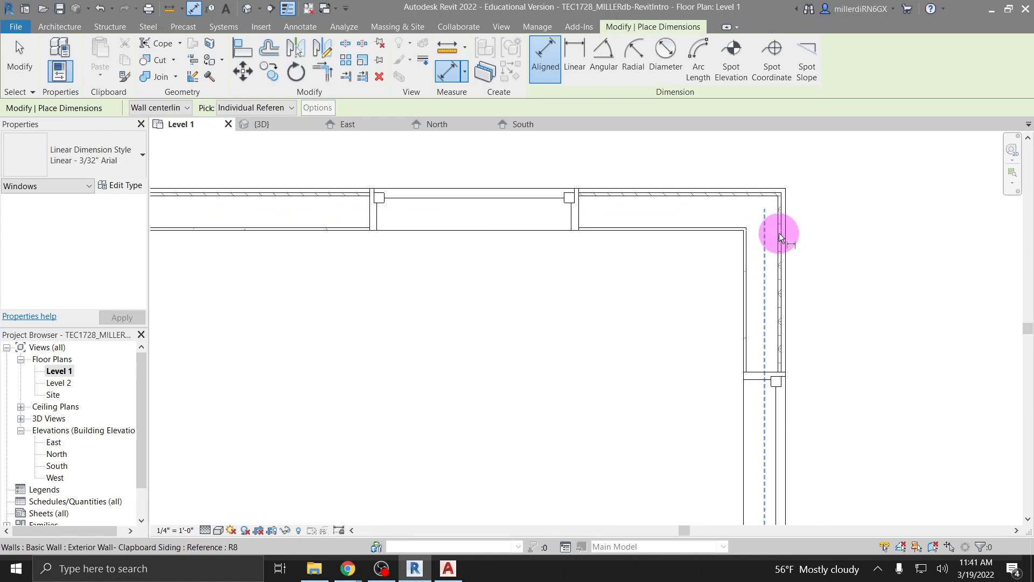
scroll(782, 231, "up", 1)
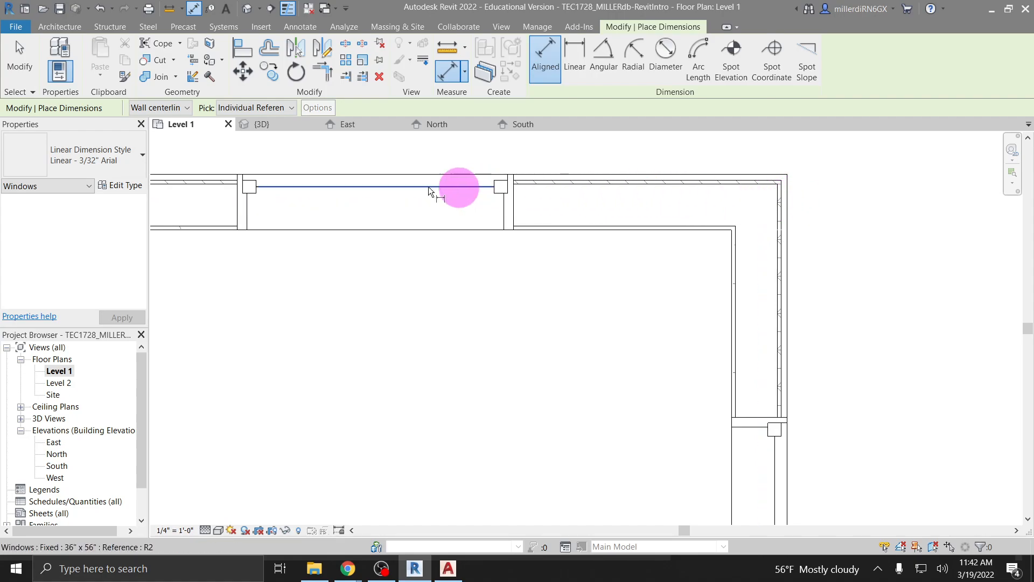
left_click(778, 327)
scroll(778, 328, "down", 3)
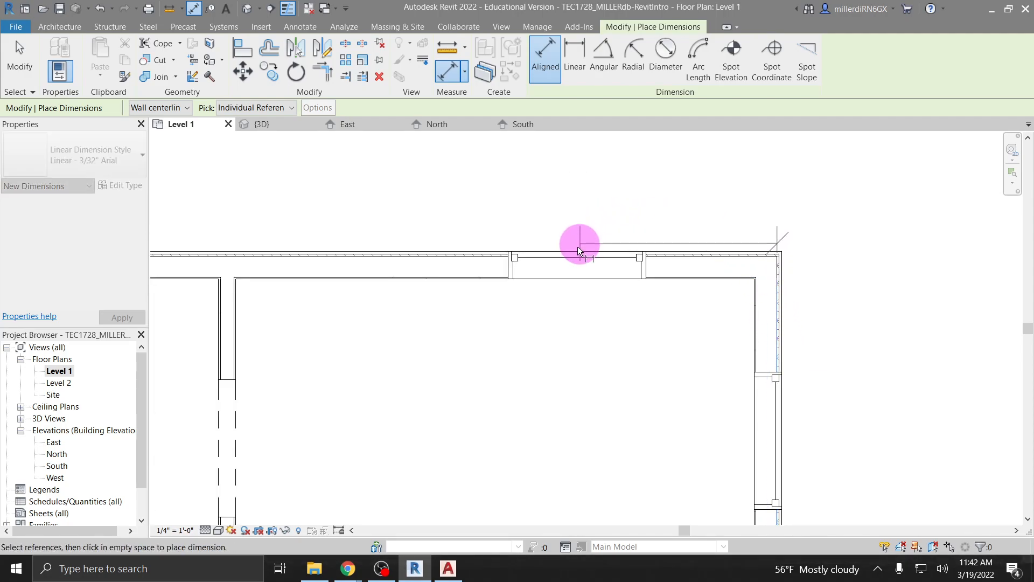
left_click(579, 263)
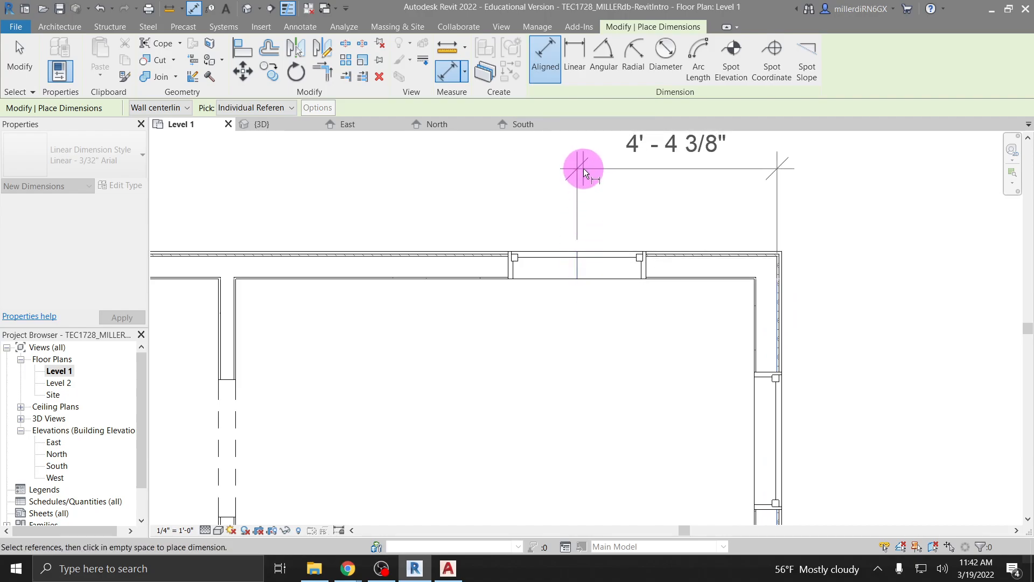
left_click(583, 172)
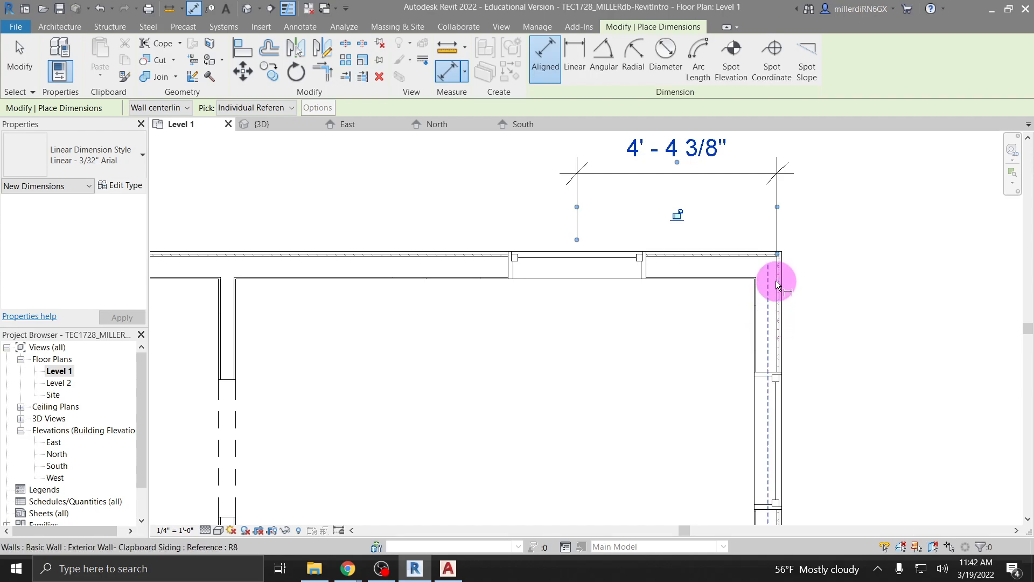
key("Escape")
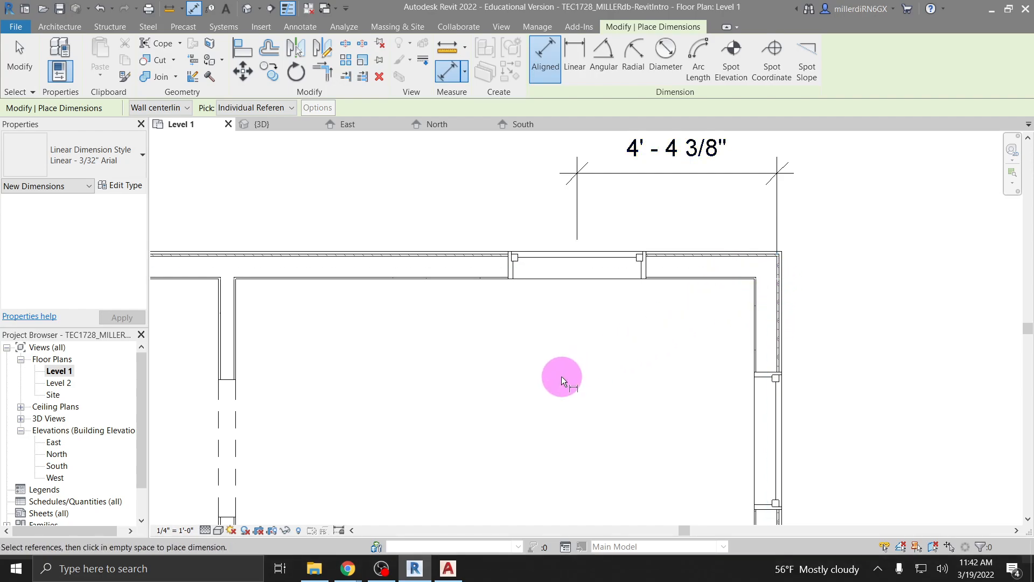
key("Escape")
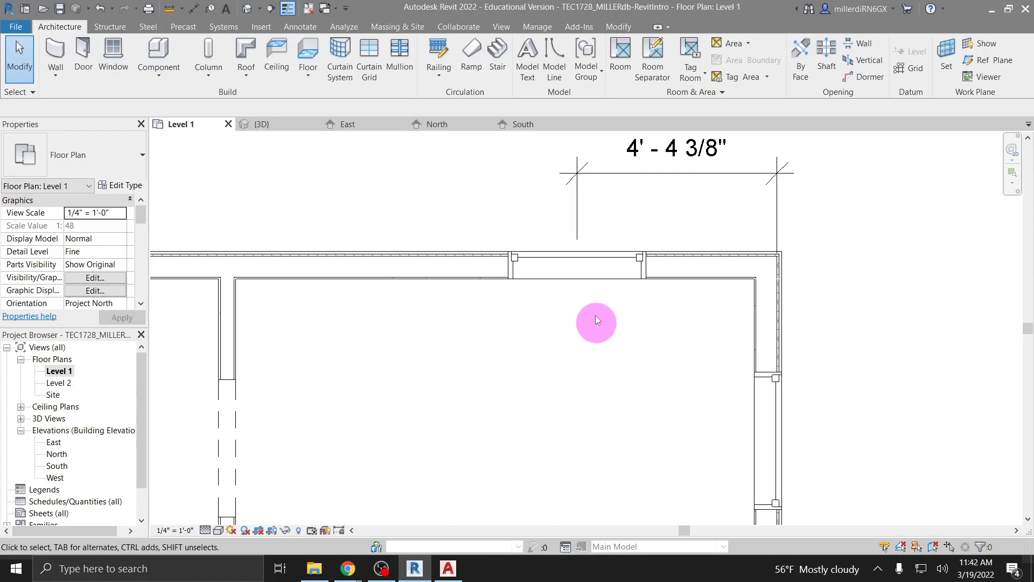
Check which placement dimensions can be edited when the north window or the east wall is selected.
middle_click_drag(665, 150, 610, 227)
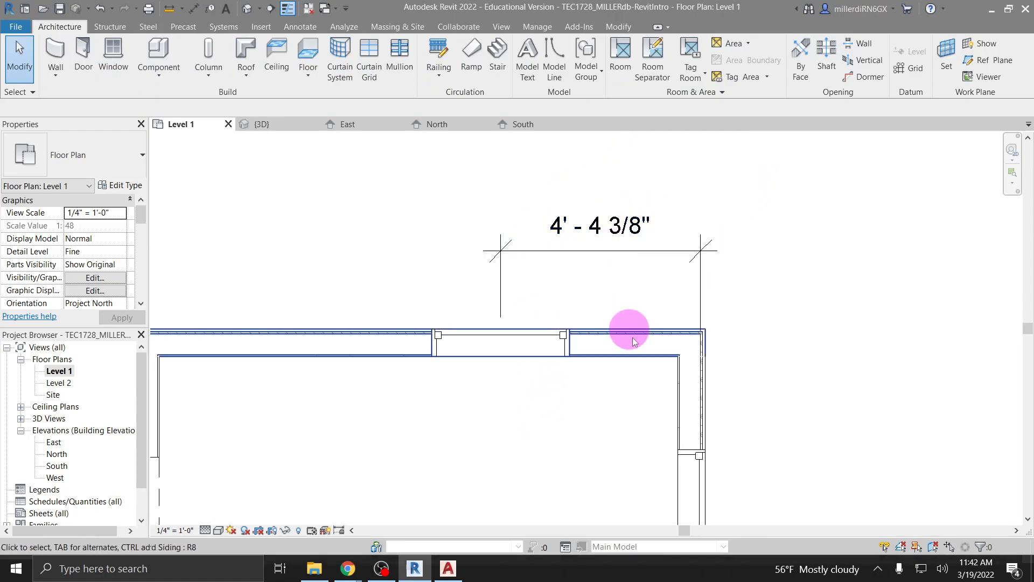
scroll(541, 375, "down", 2)
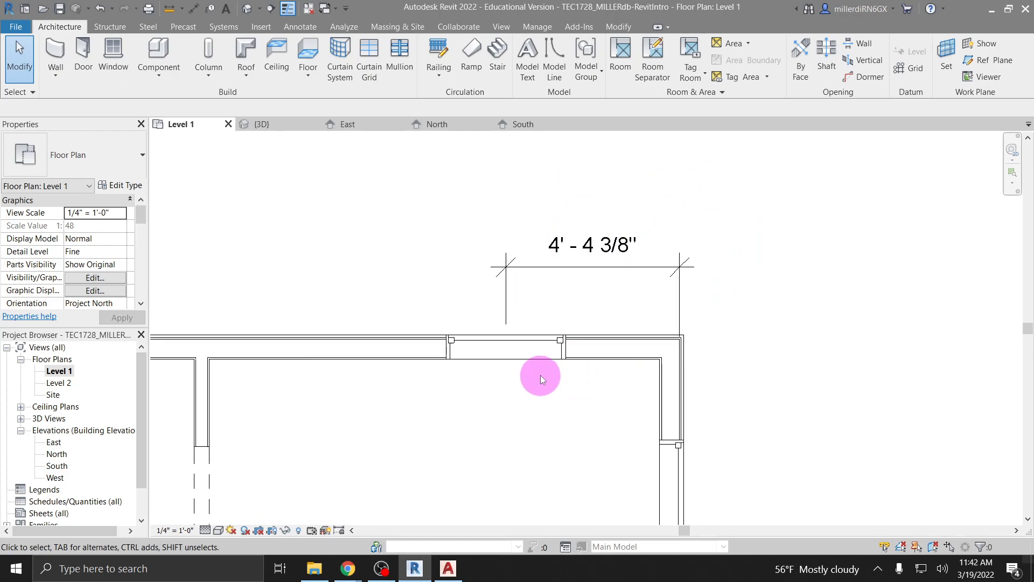
left_click(510, 353)
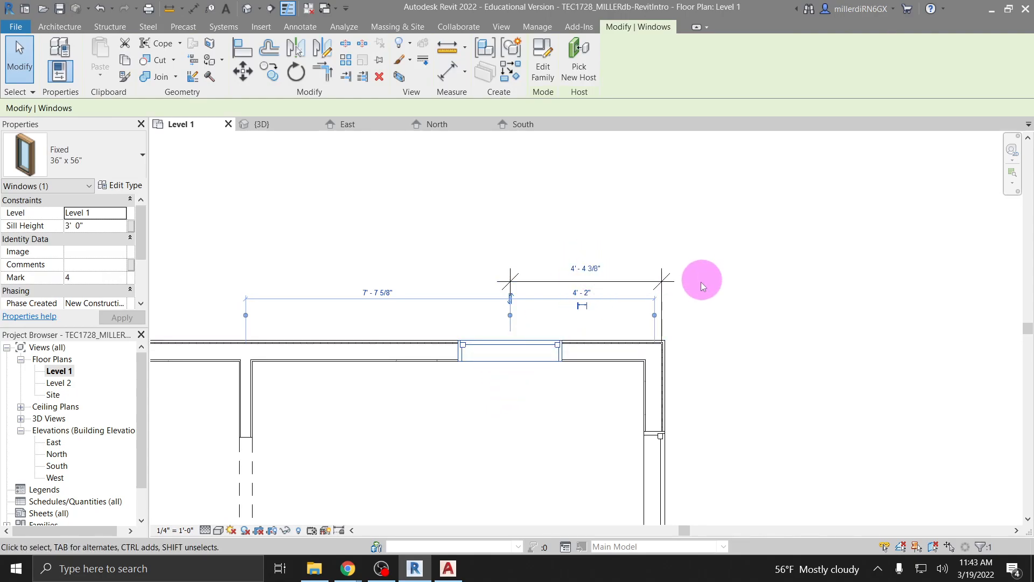
left_click(669, 389)
left_click(654, 401)
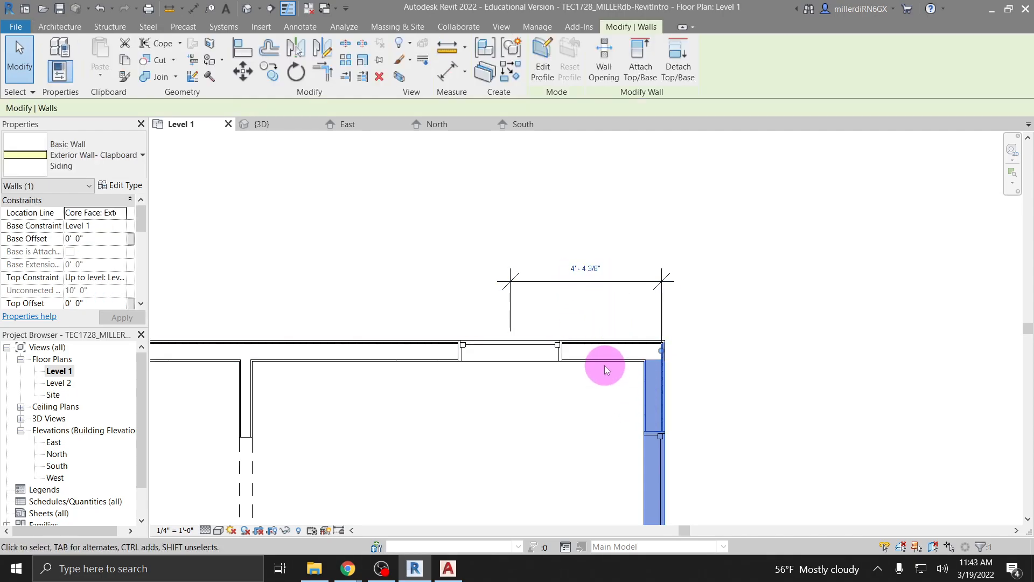
left_click(604, 366)
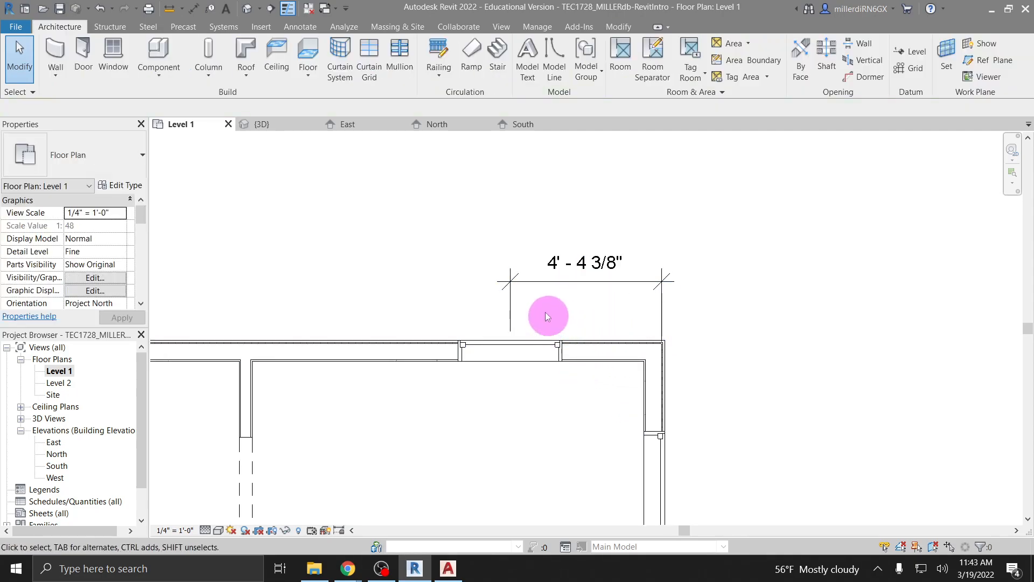
Try to replace the north window dimension's text with 4'-0".
left_click(552, 279)
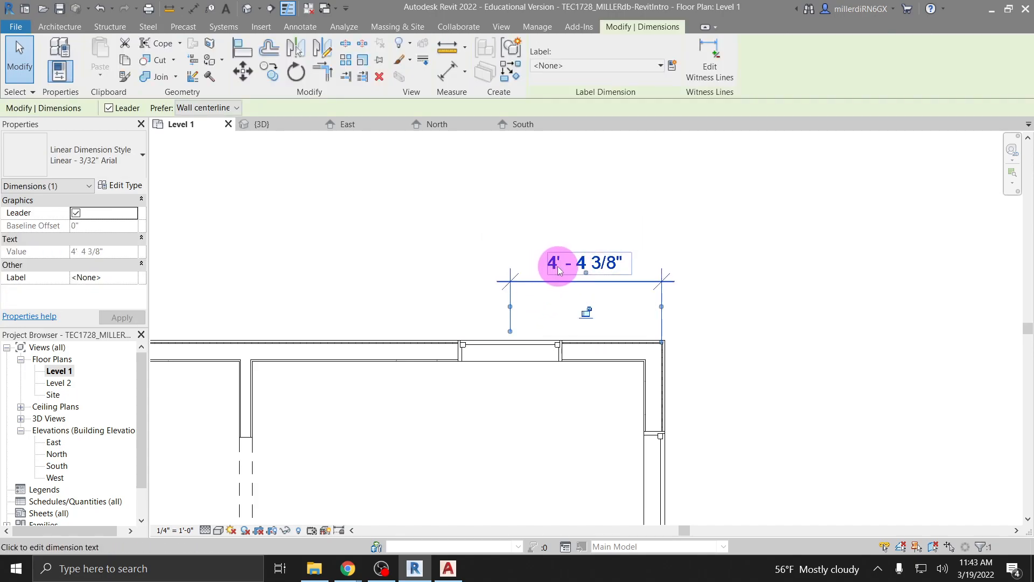
double_click(557, 266)
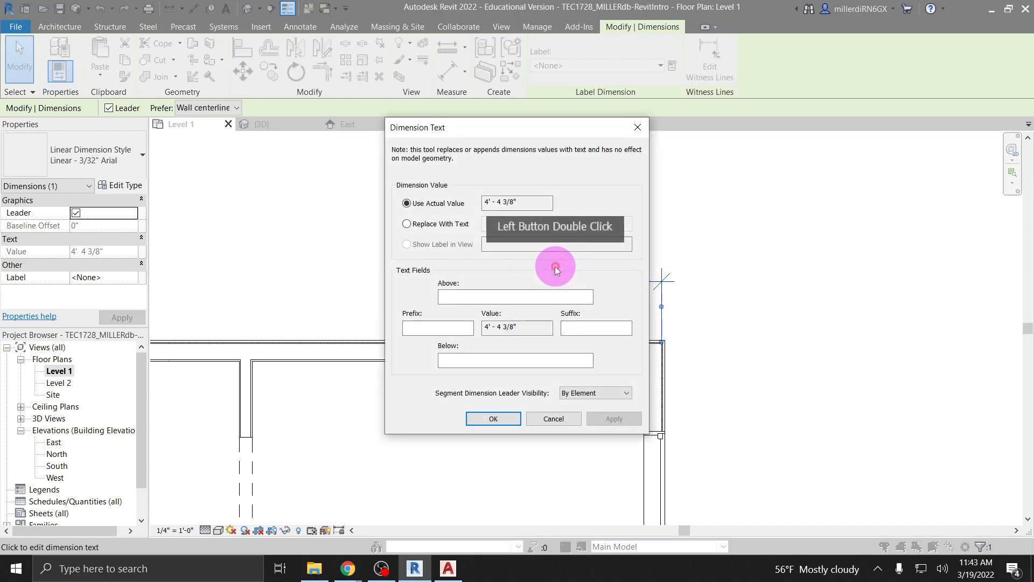
left_click(439, 228)
left_click(510, 227)
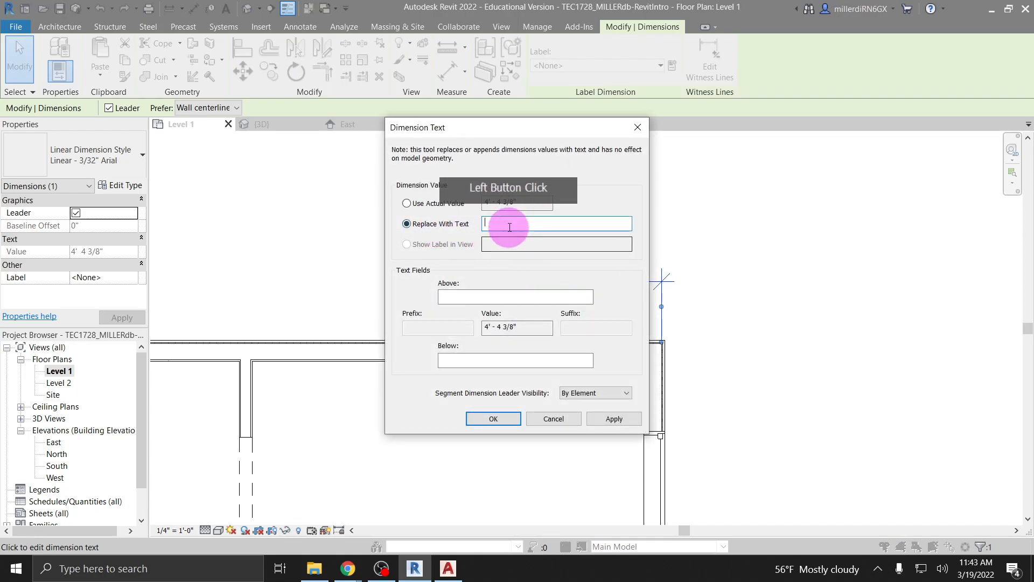
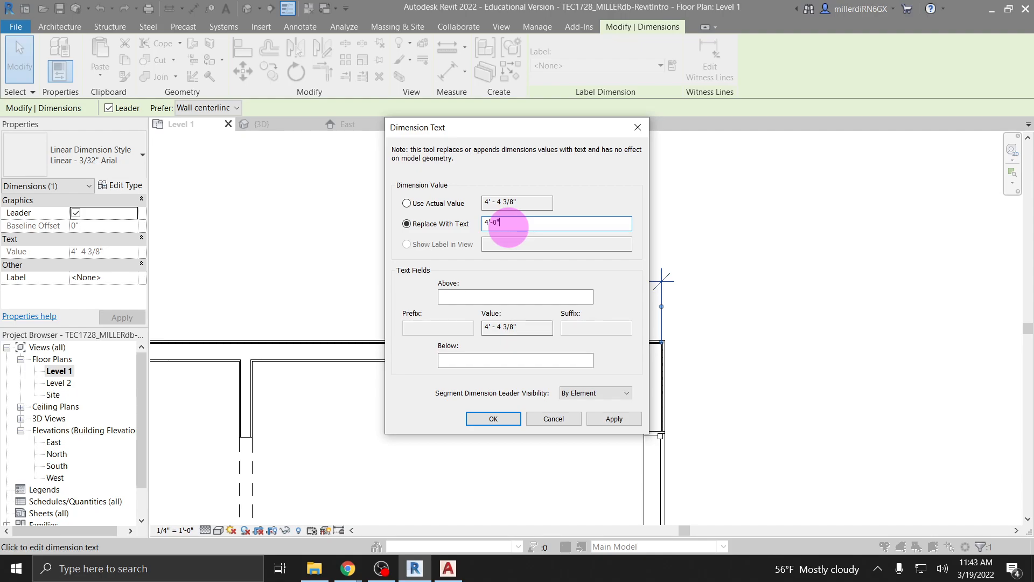
left_click(614, 418)
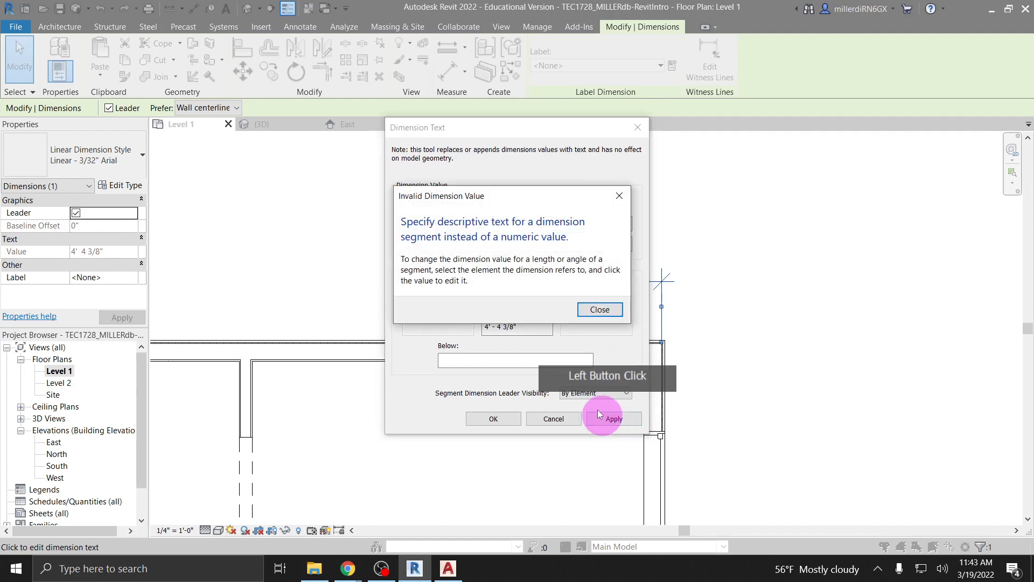
left_click(596, 310)
Override the north window dimension's text with the word "typical".
left_click(513, 224)
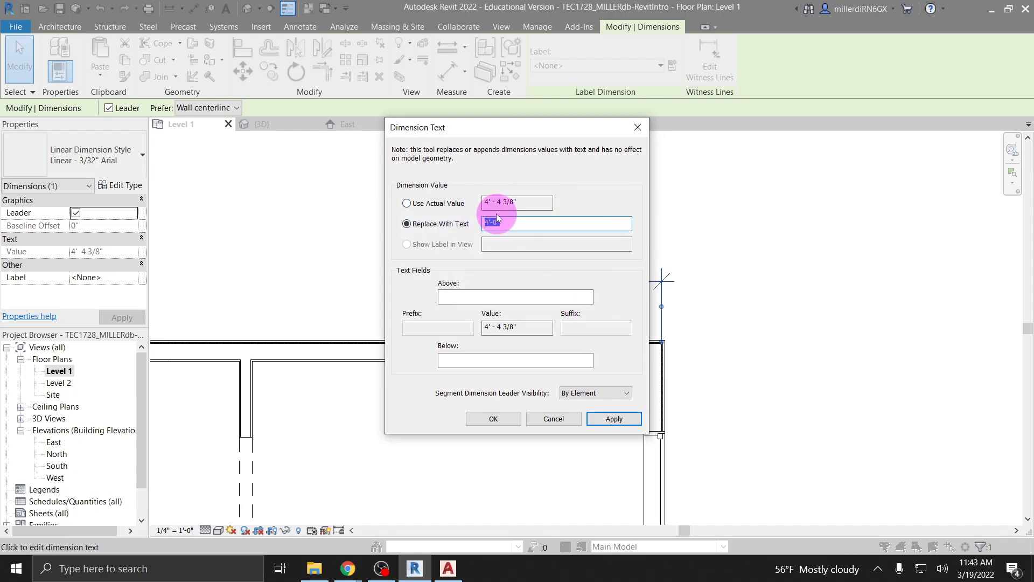
type("typical")
left_click(495, 418)
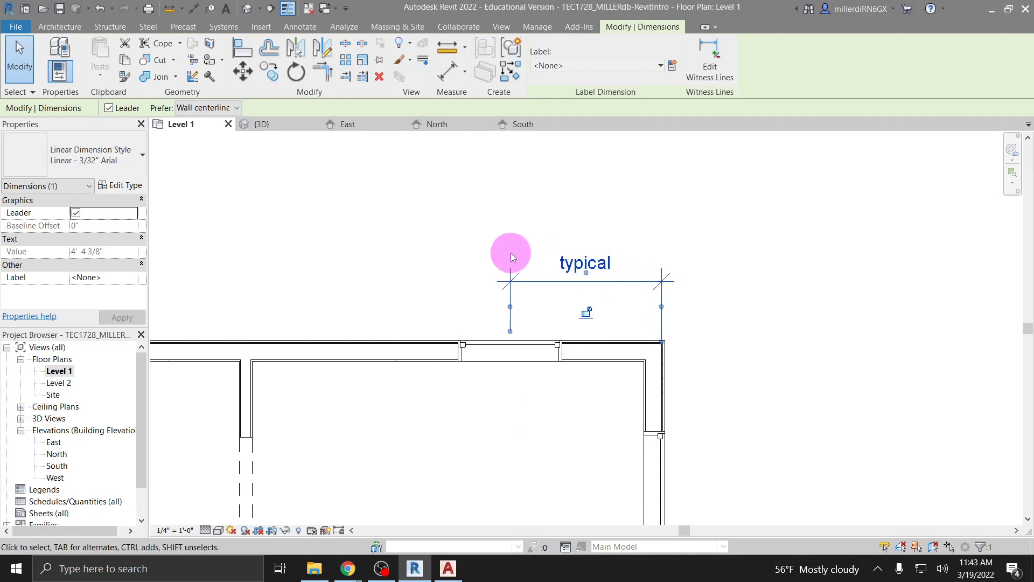
Restore the north window dimension's text to its actual value.
left_click(567, 267)
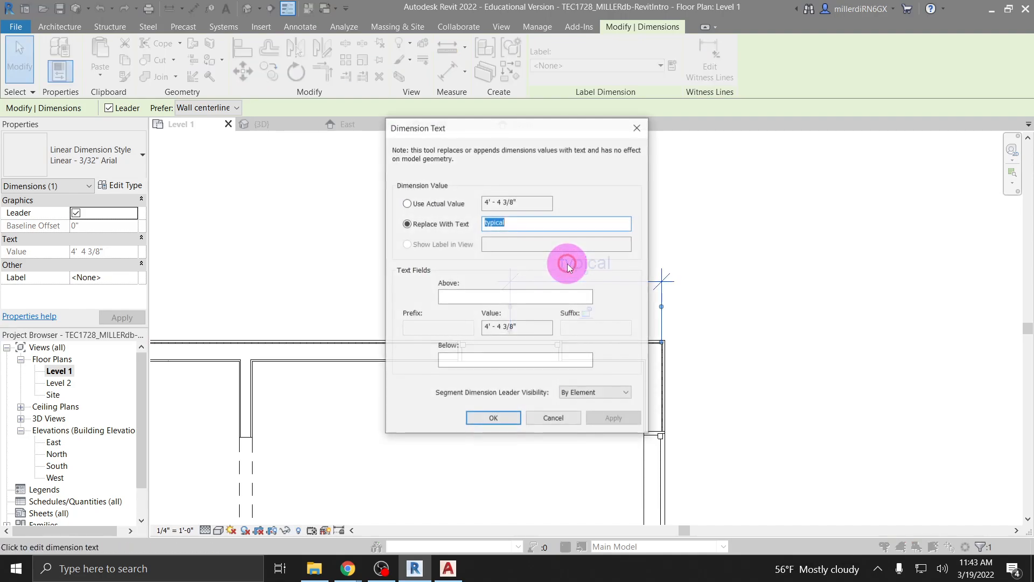
left_click(408, 204)
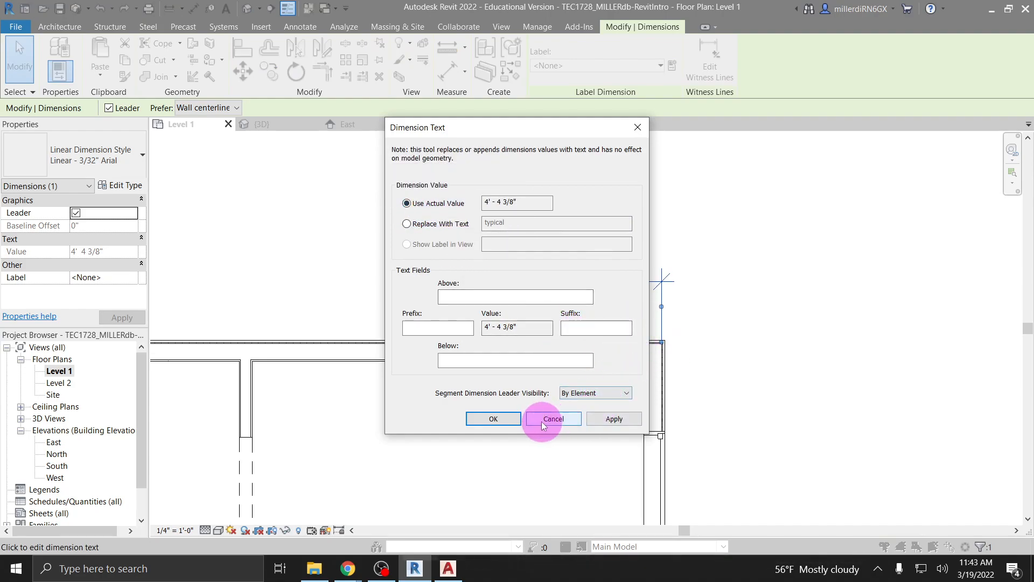
left_click(613, 419)
left_click(507, 418)
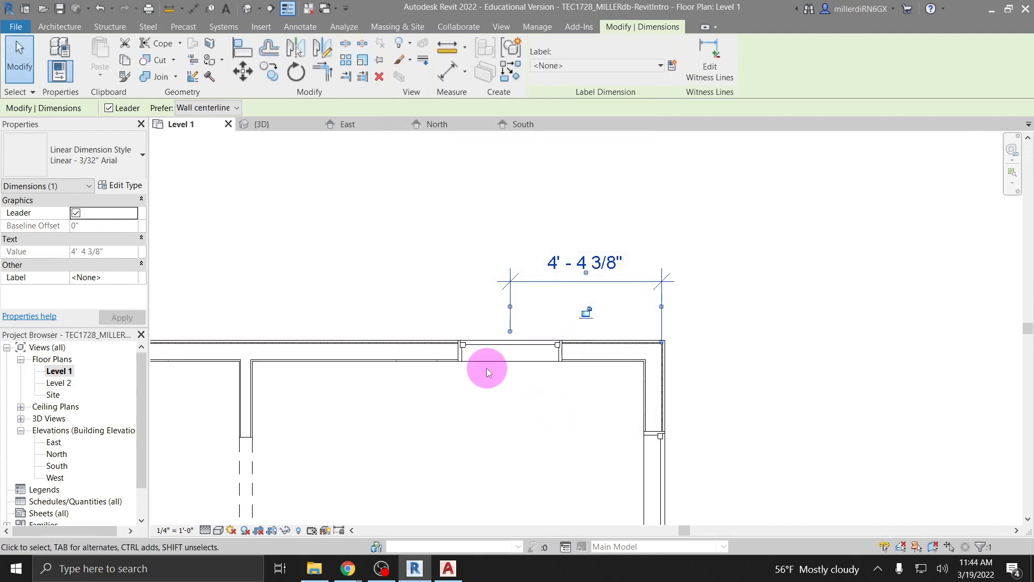
Move the north window so its centre is 4'-0" from the east wall's dimensioned face, using the placed dimension.
scroll(557, 415, "down", 2)
middle_click_drag(564, 399, 516, 312)
left_click(477, 285)
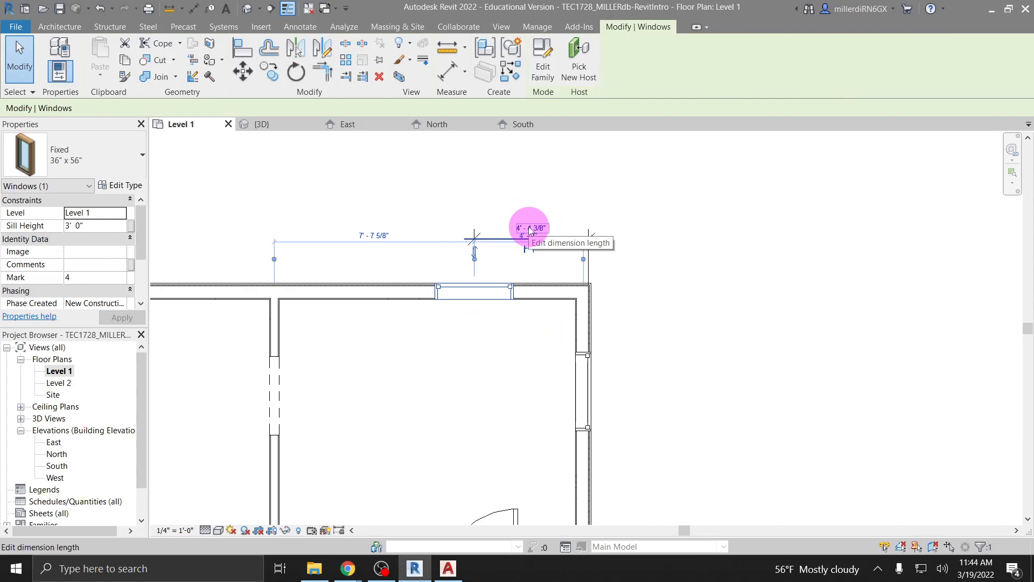
scroll(530, 227, "up", 3)
left_click(535, 235)
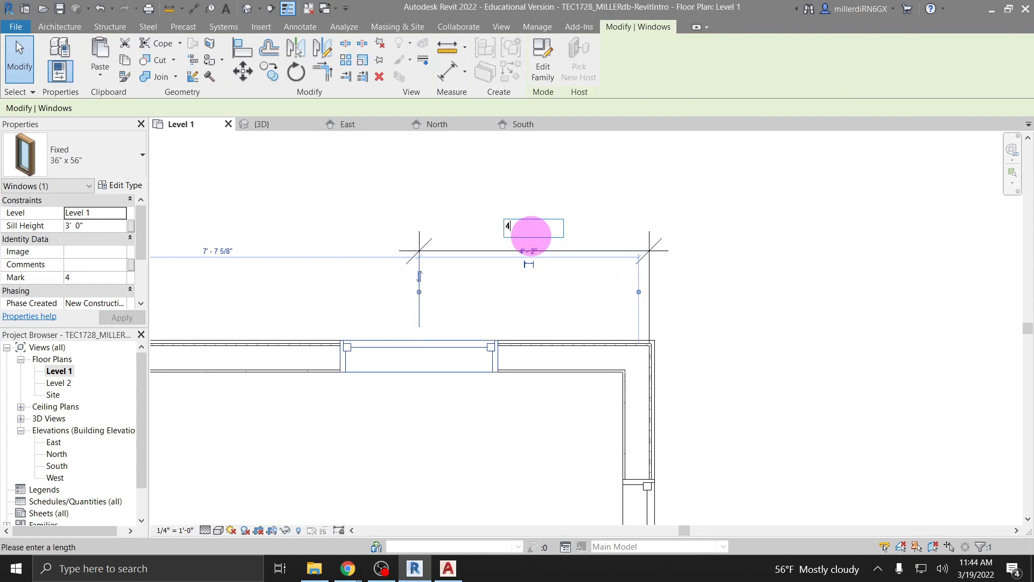
type("4")
key("Return")
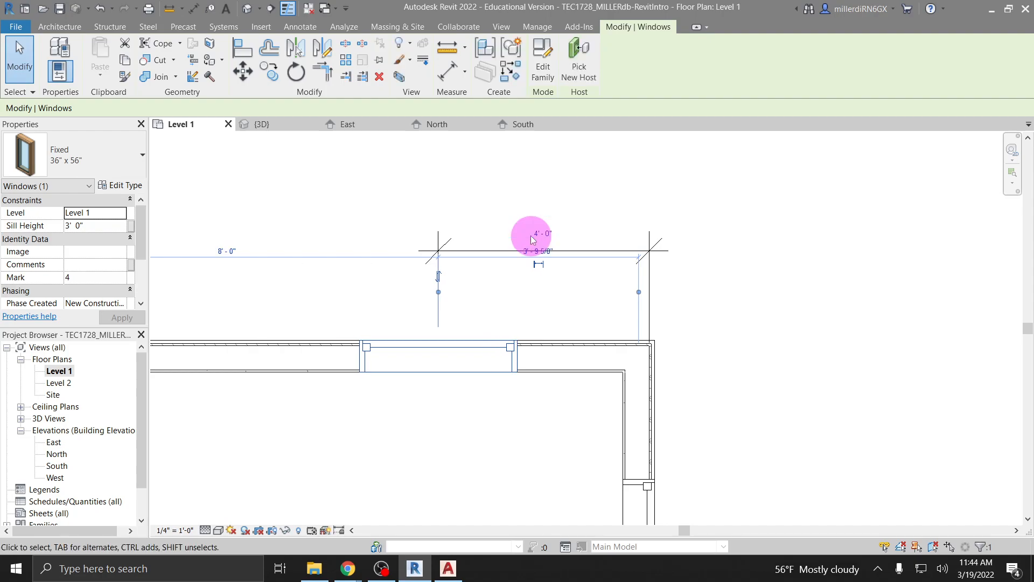
left_click(345, 218)
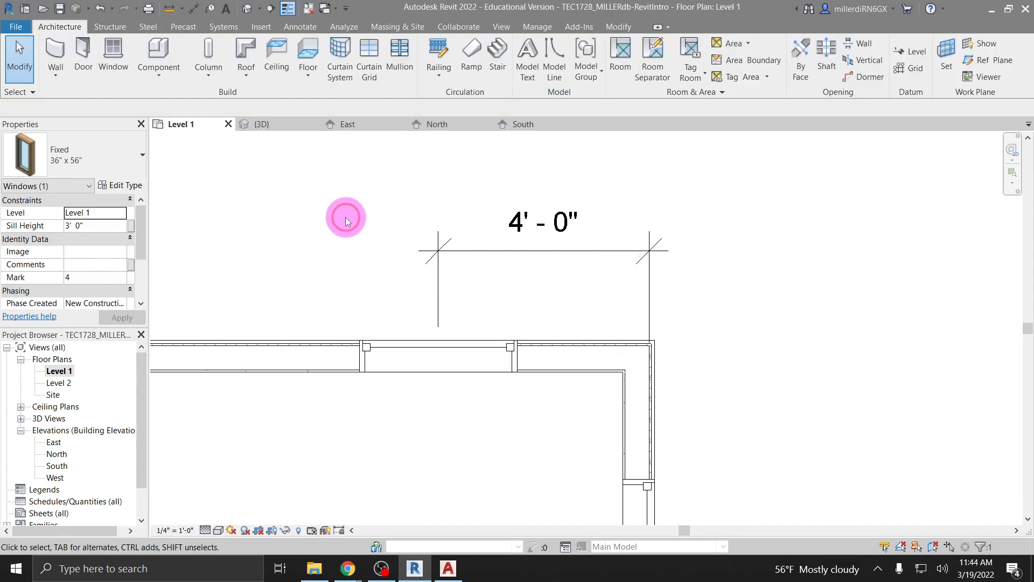
Lock the 4'-0" dimension between the north window's centre and the east wall.
left_click(514, 249)
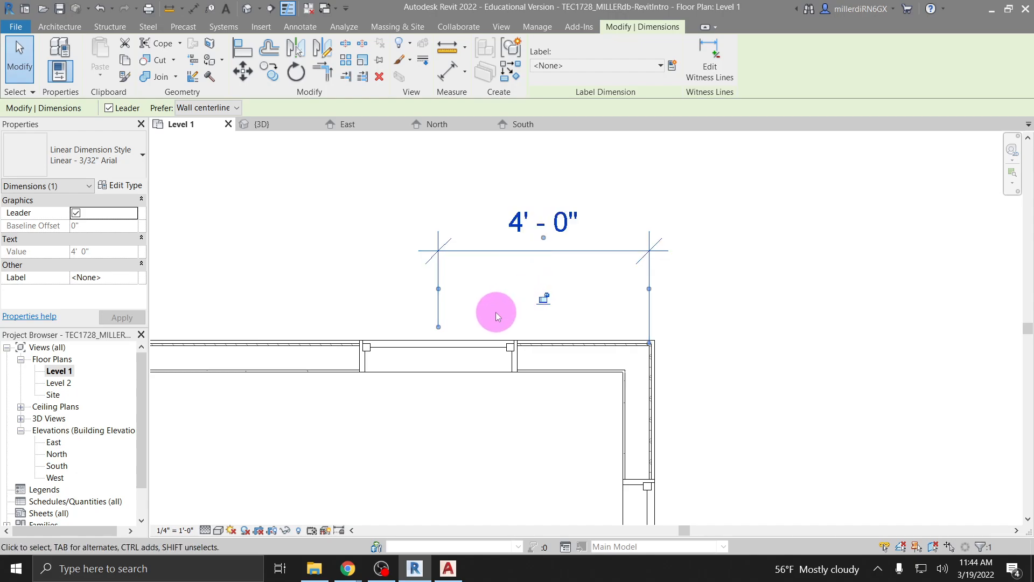
left_click(545, 298)
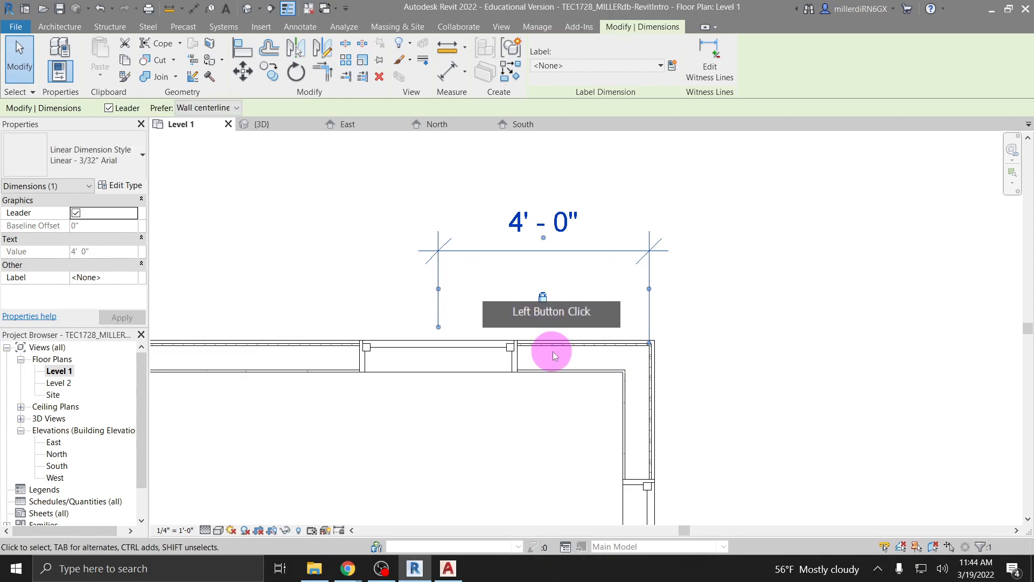
scroll(543, 386, "down", 3)
scroll(542, 401, "down", 2)
middle_click_drag(539, 407, 511, 347)
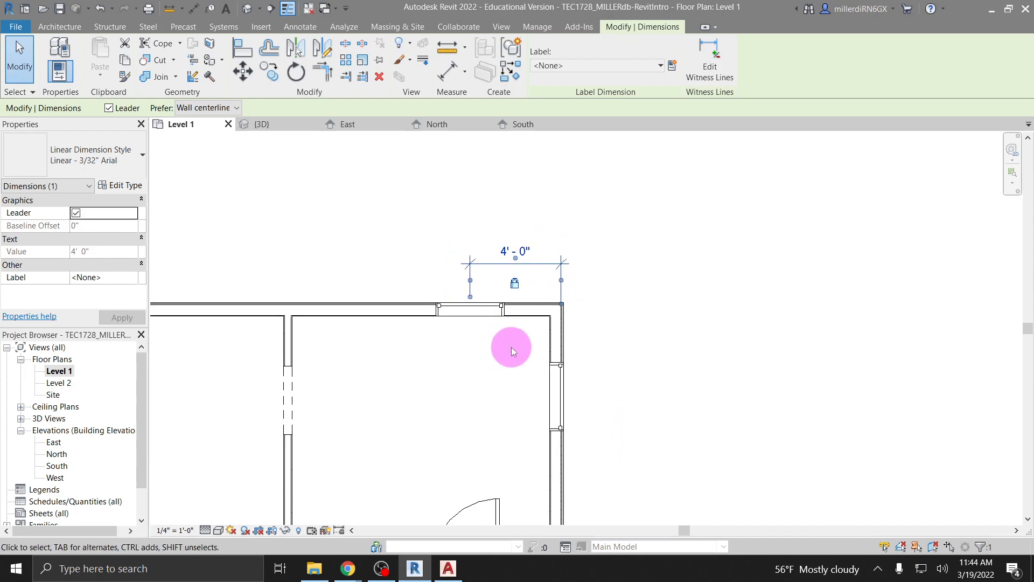
Nudge the east wall eastward in small increments to test the north window's locked dimension.
left_click(550, 352)
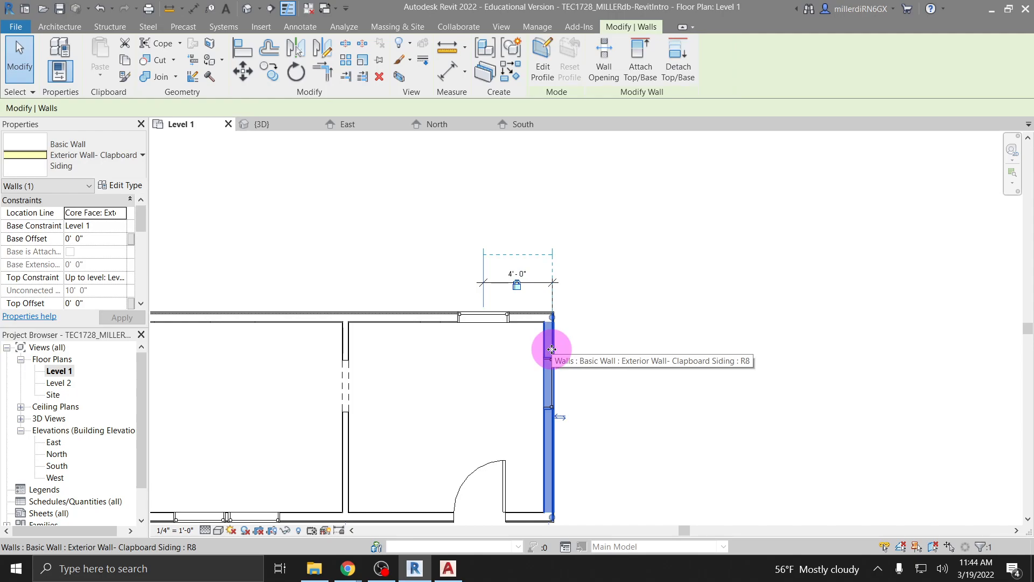
key("Right")
key("Right")
key("Right")
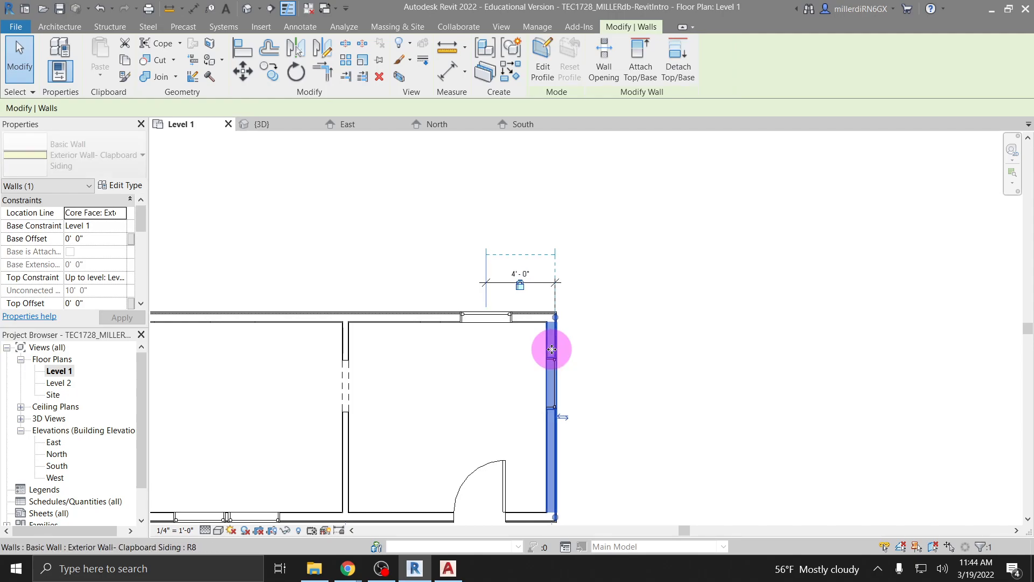
key("Right")
key("Right")
key("Right")
key("Right")
key("Right")
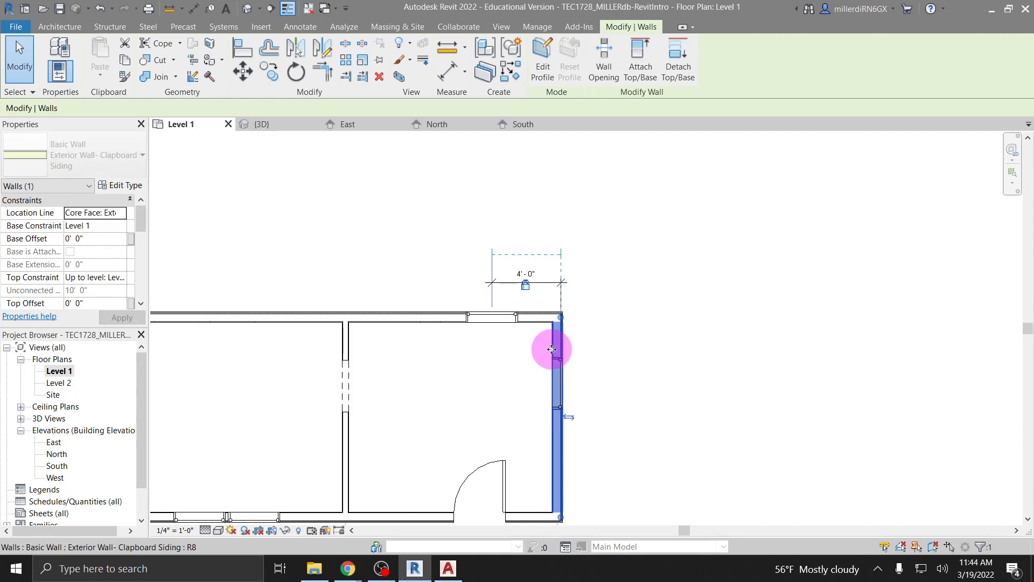
key("Right")
key("Right")
key("Right")
key("Right")
key("Right")
key("Right")
key("Right")
key("Right")
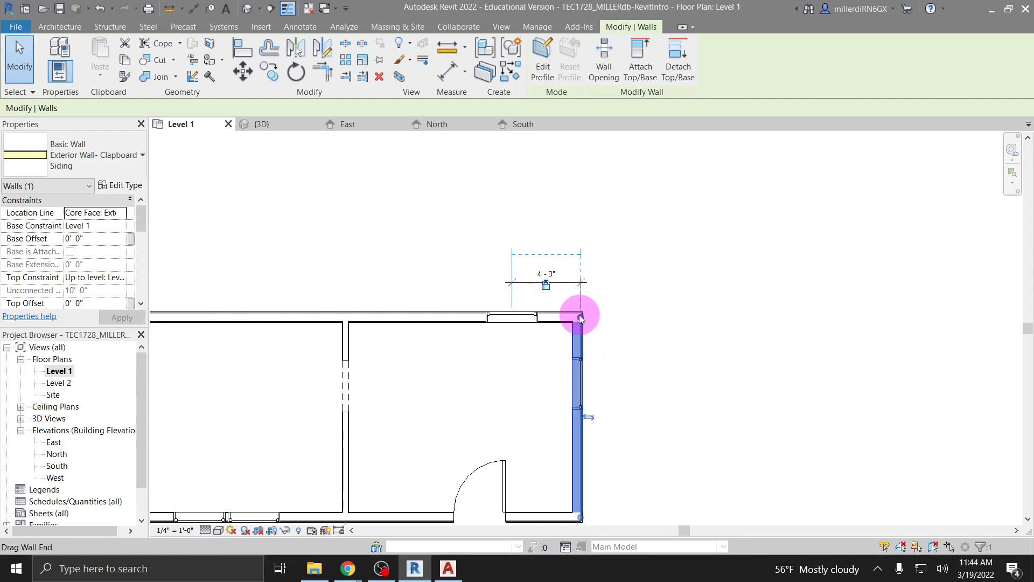
left_click(627, 469)
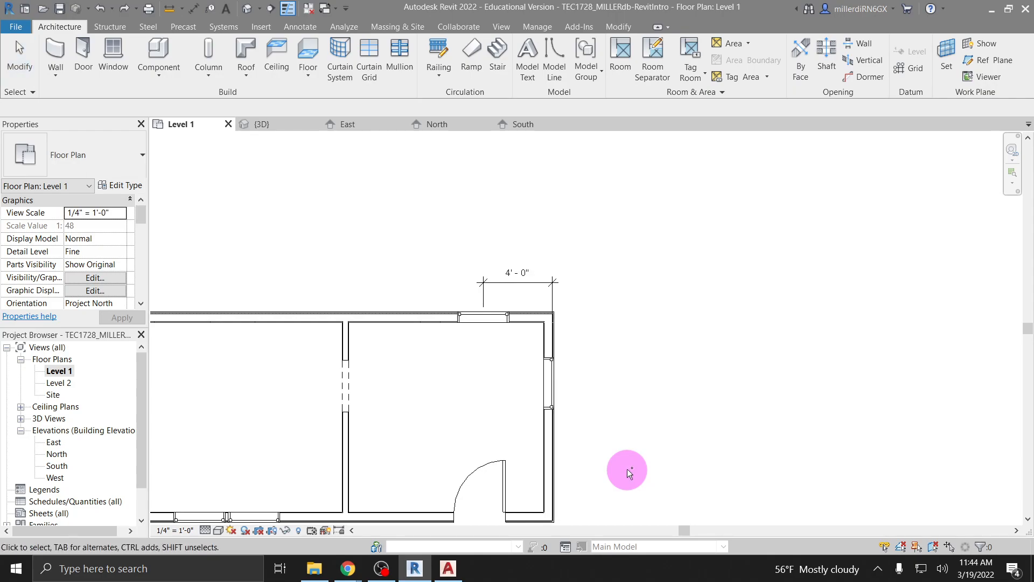
Place an aligned dimension north of the building between the west and east walls' exterior core faces, and lock it.
scroll(627, 470, "up", 4)
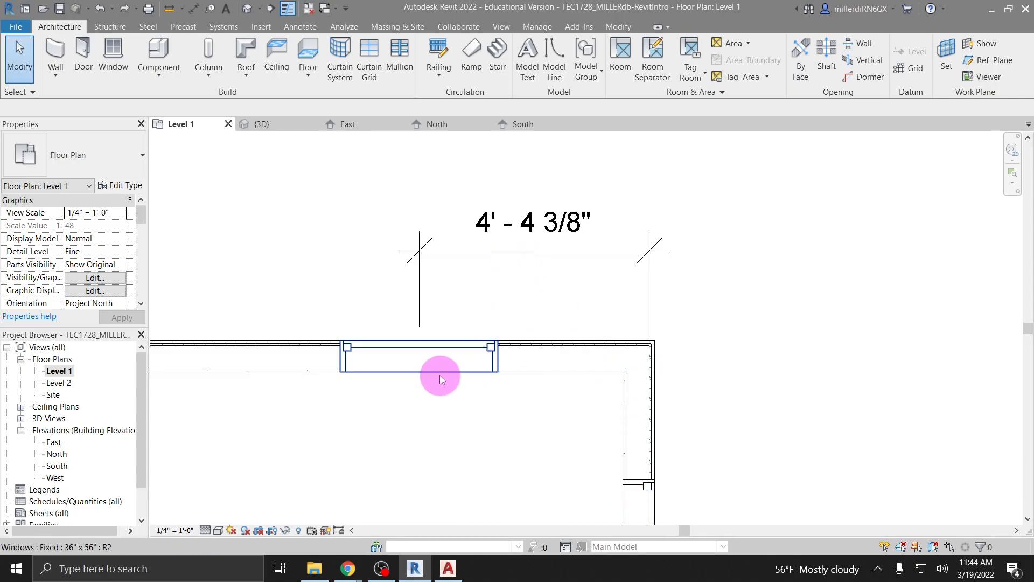
scroll(442, 380, "down", 3)
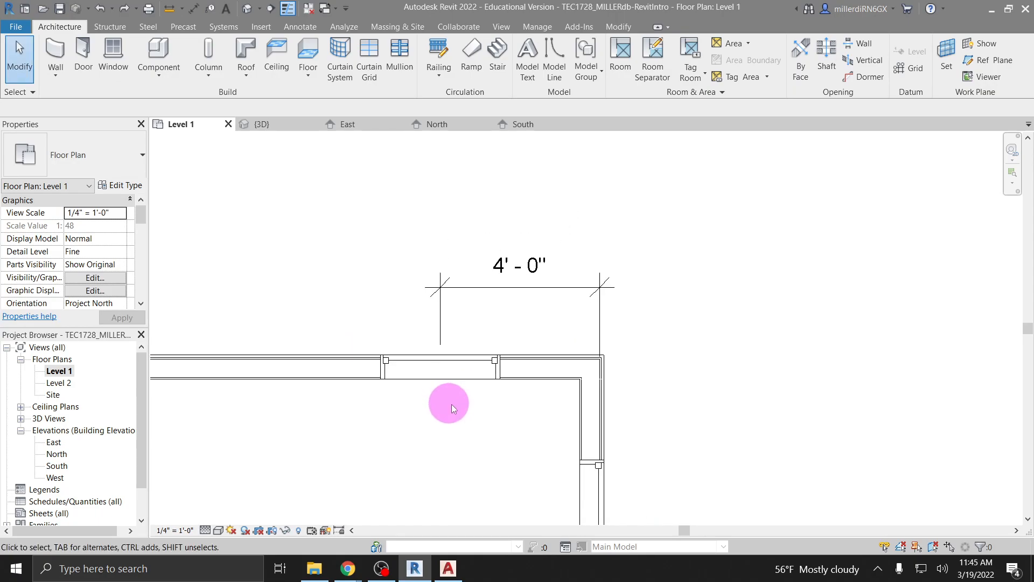
middle_click_drag(482, 403, 749, 270)
scroll(725, 267, "down", 3)
middle_click_drag(711, 326, 697, 316)
scroll(658, 291, "up", 1)
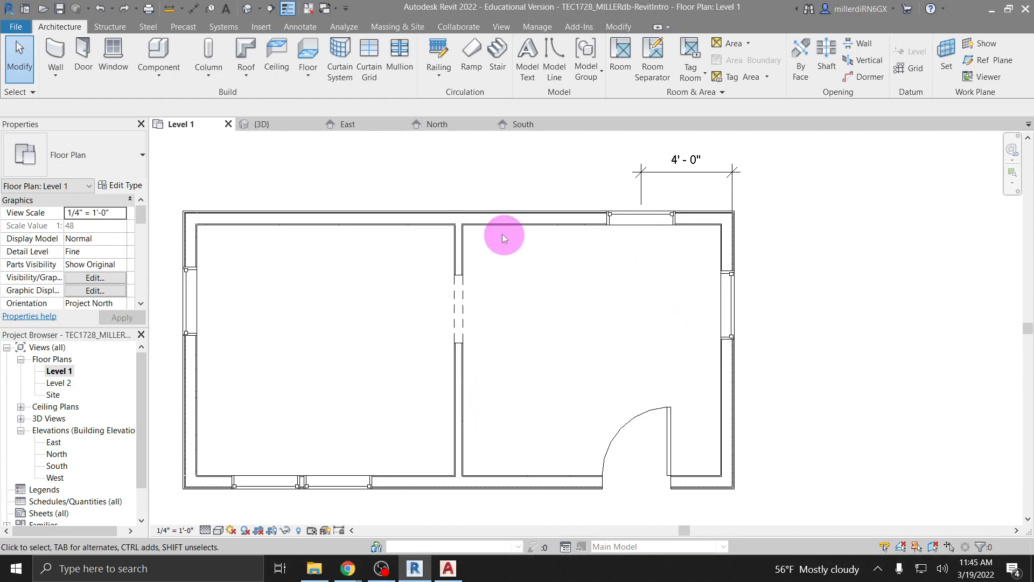
left_click(194, 10)
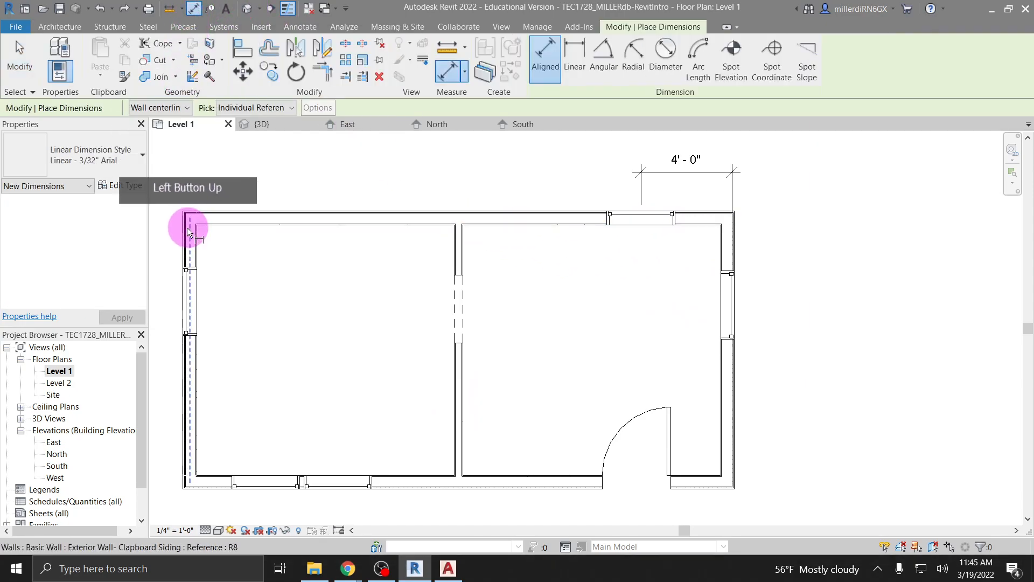
scroll(183, 228, "up", 3)
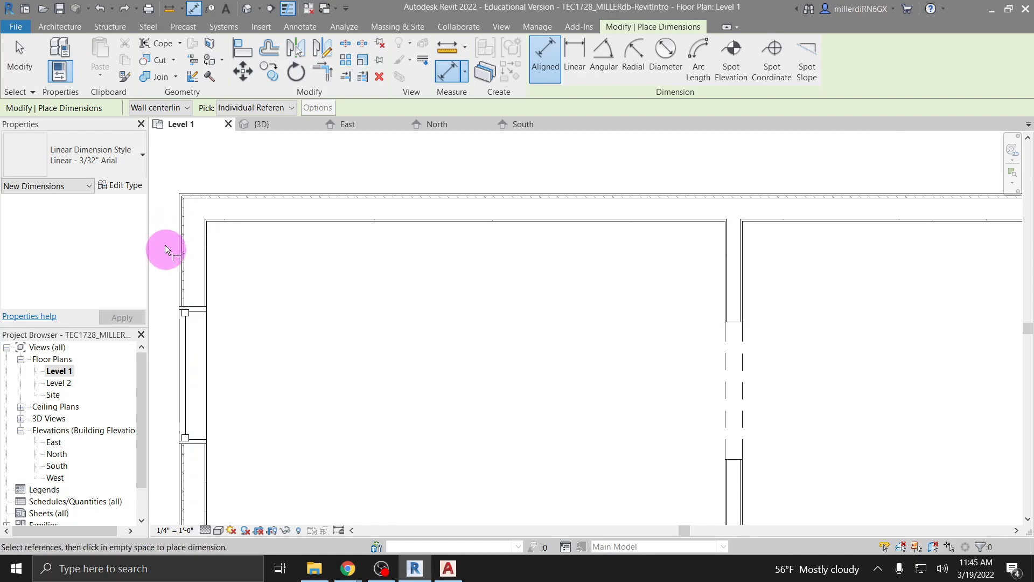
scroll(183, 243, "down", 3)
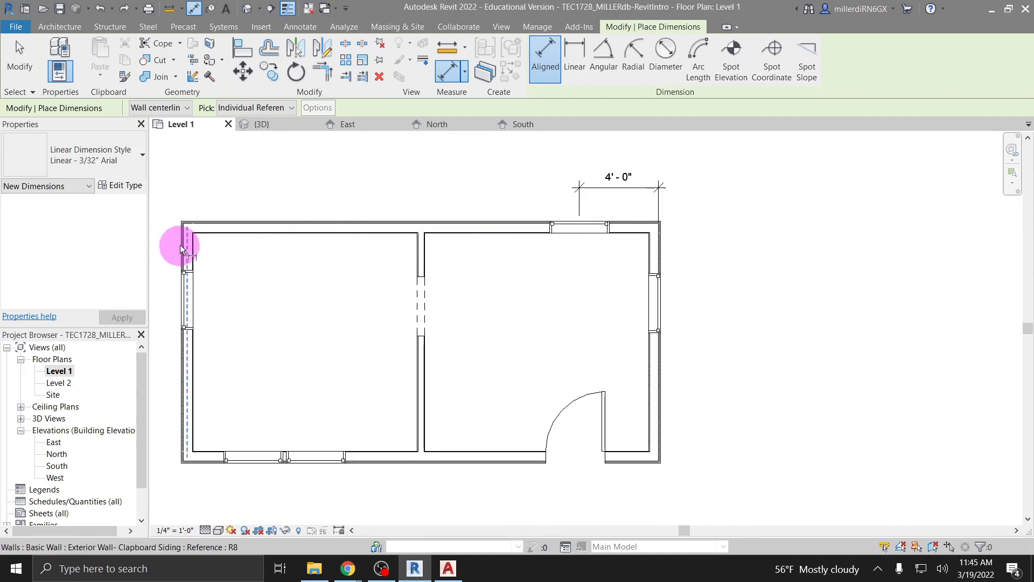
scroll(186, 245, "up", 3)
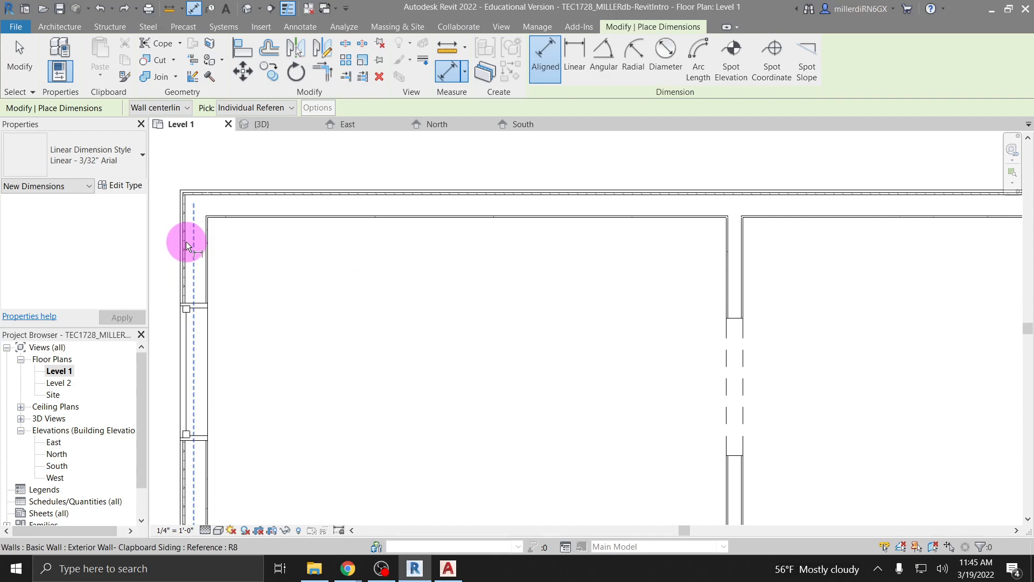
scroll(186, 249, "up", 2)
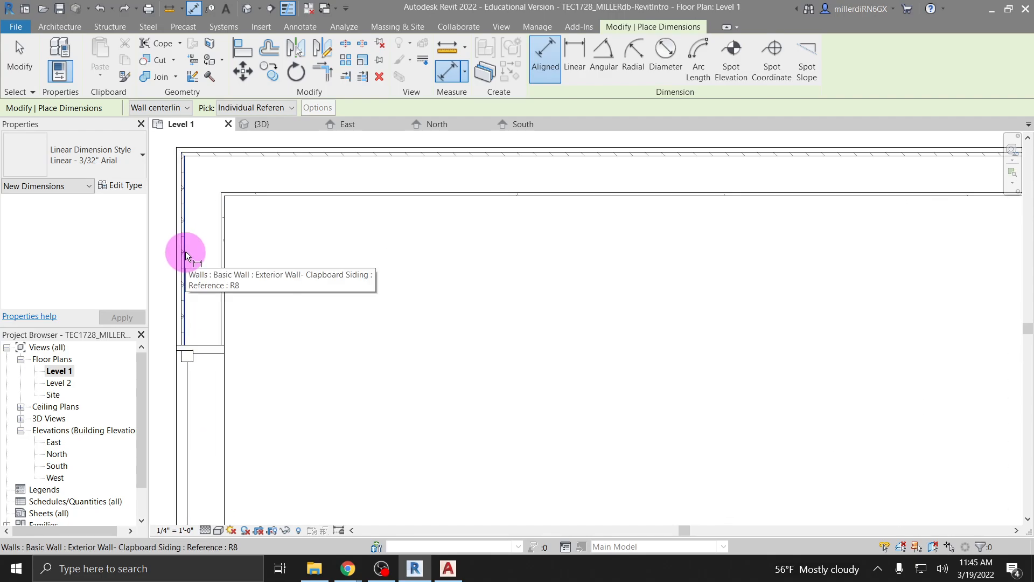
scroll(185, 251, "up", 4)
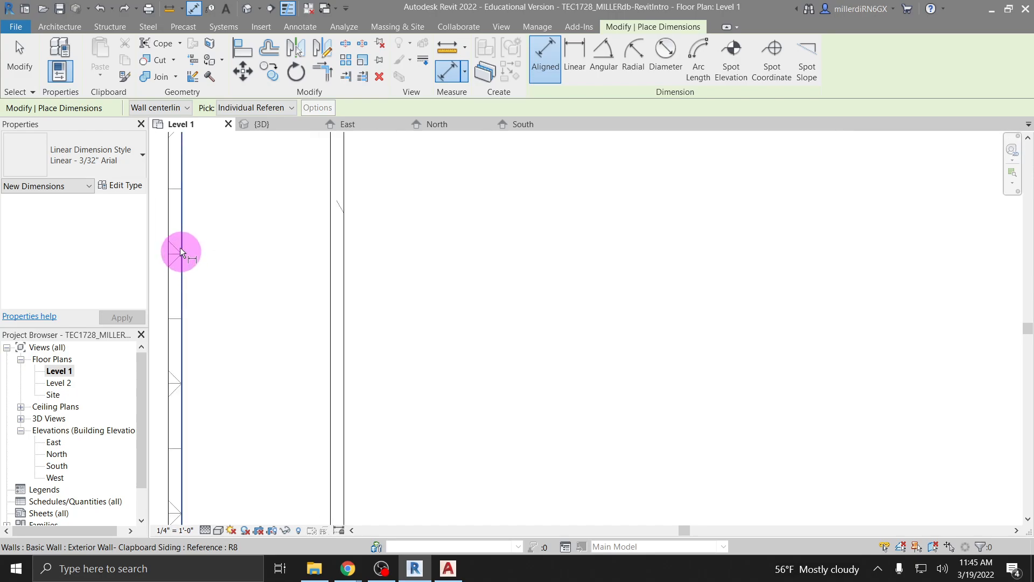
left_click(180, 250)
scroll(204, 274, "down", 6)
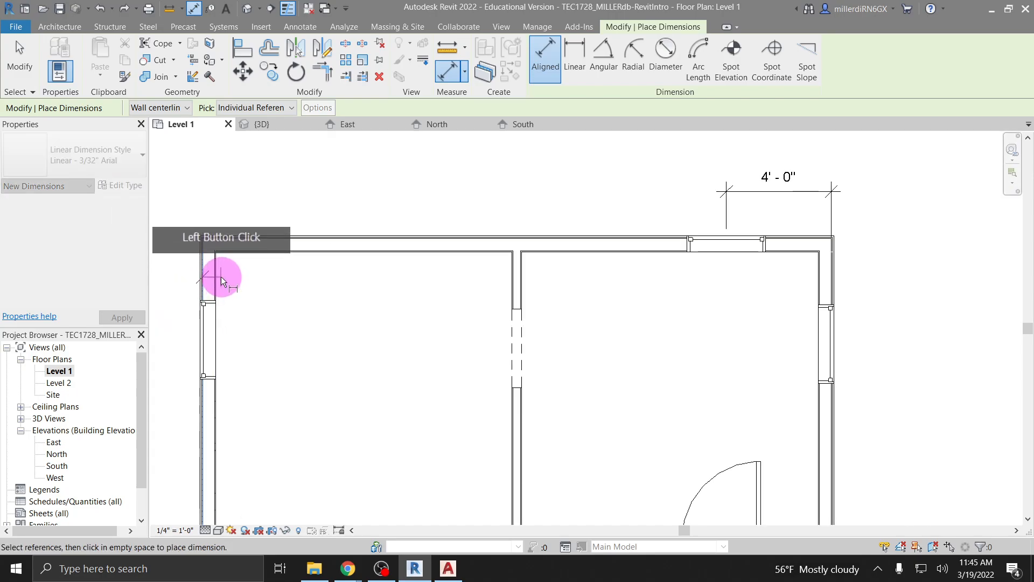
scroll(477, 266, "up", 5)
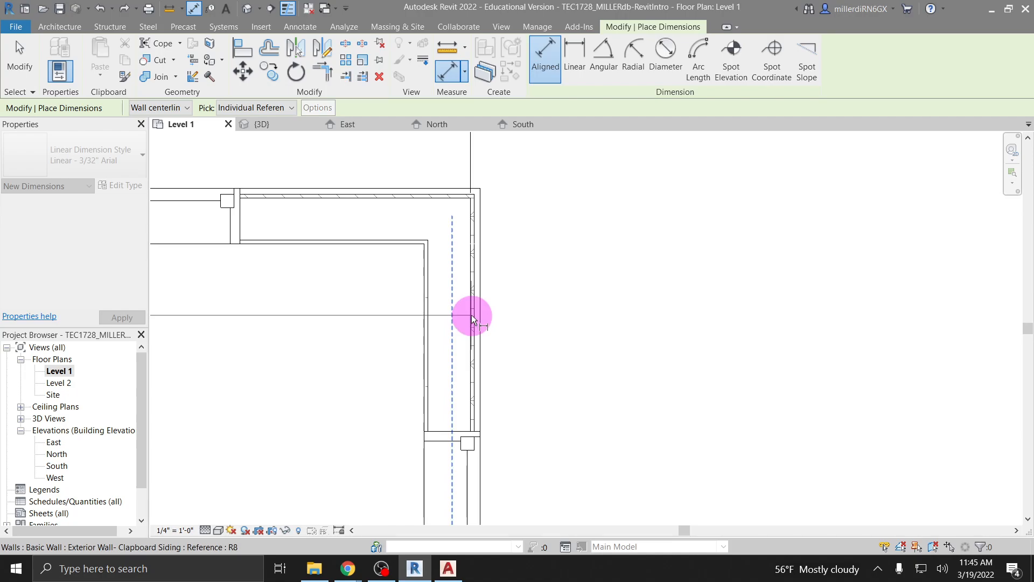
left_click(472, 319)
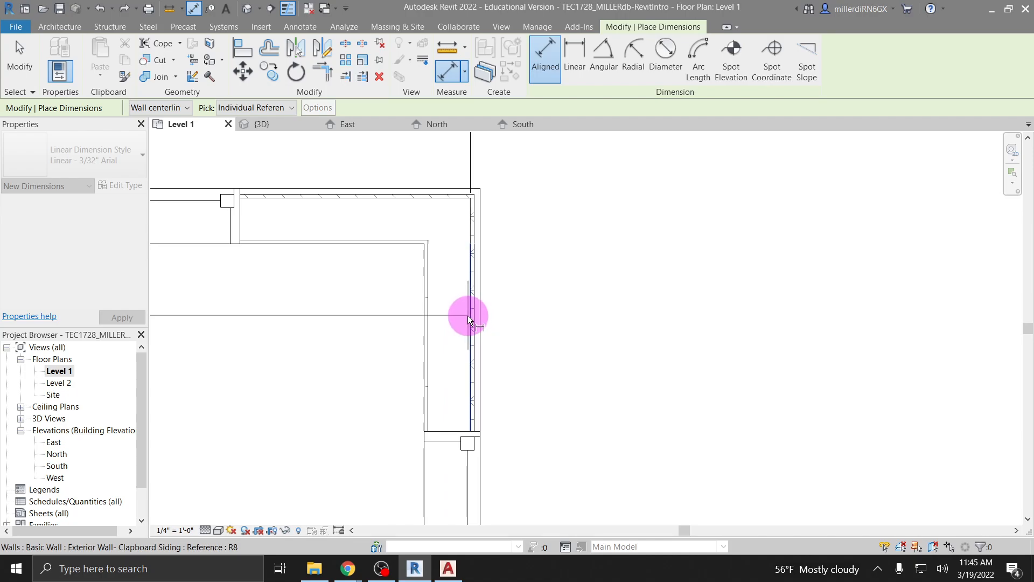
scroll(470, 316, "down", 2)
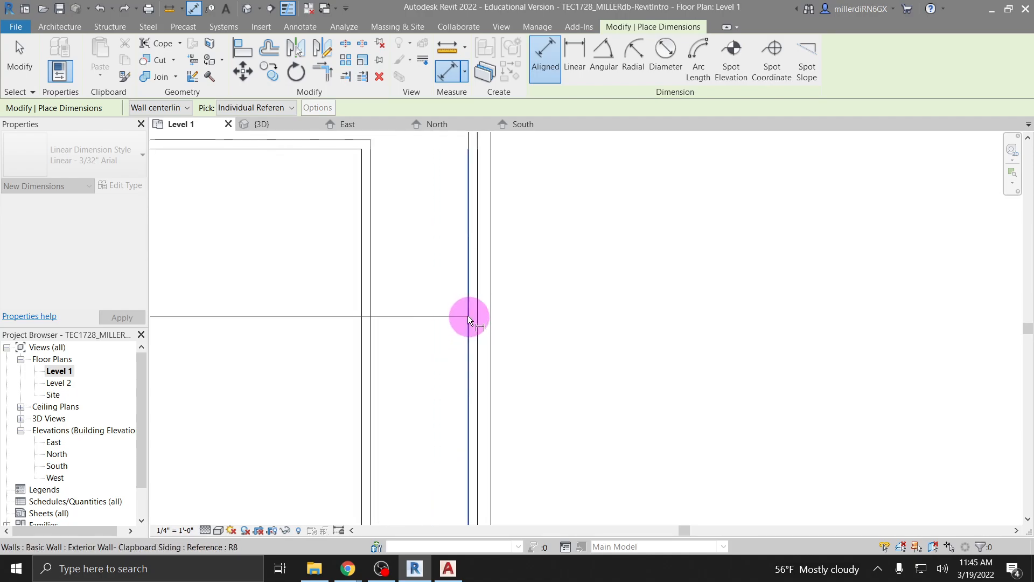
scroll(466, 317, "down", 3)
left_click(464, 317)
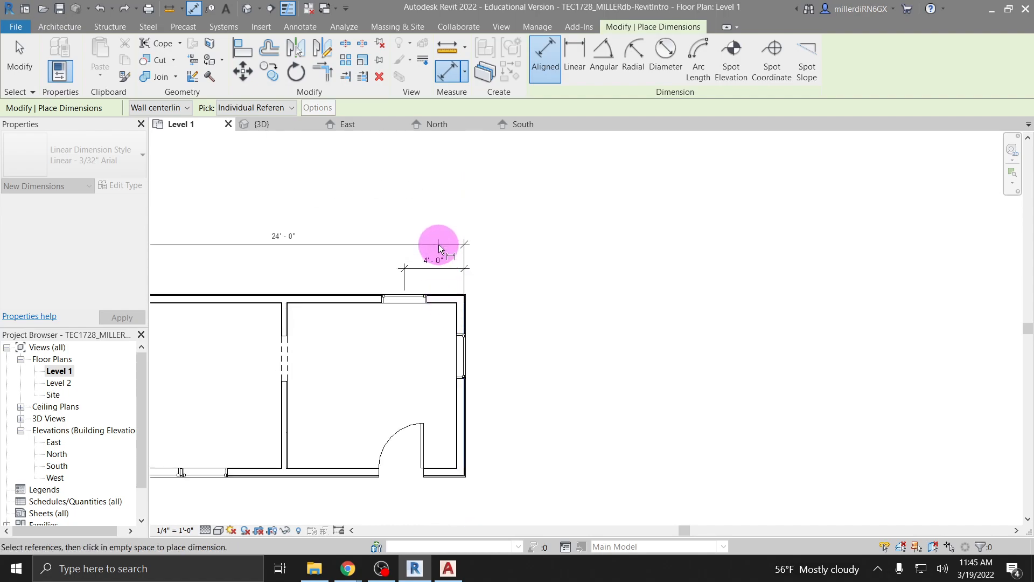
left_click(438, 241)
middle_click_drag(403, 290, 504, 300)
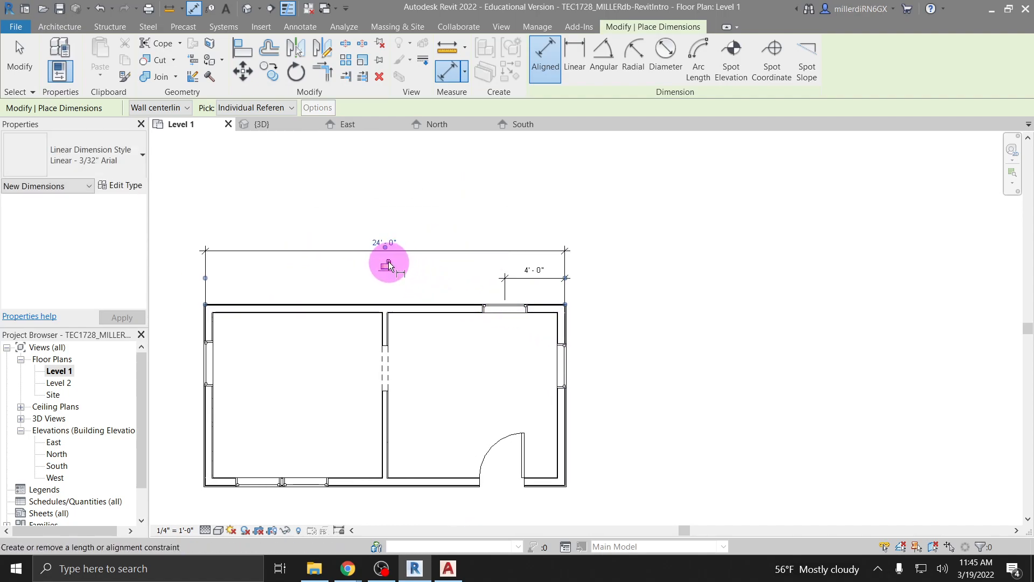
left_click(387, 263)
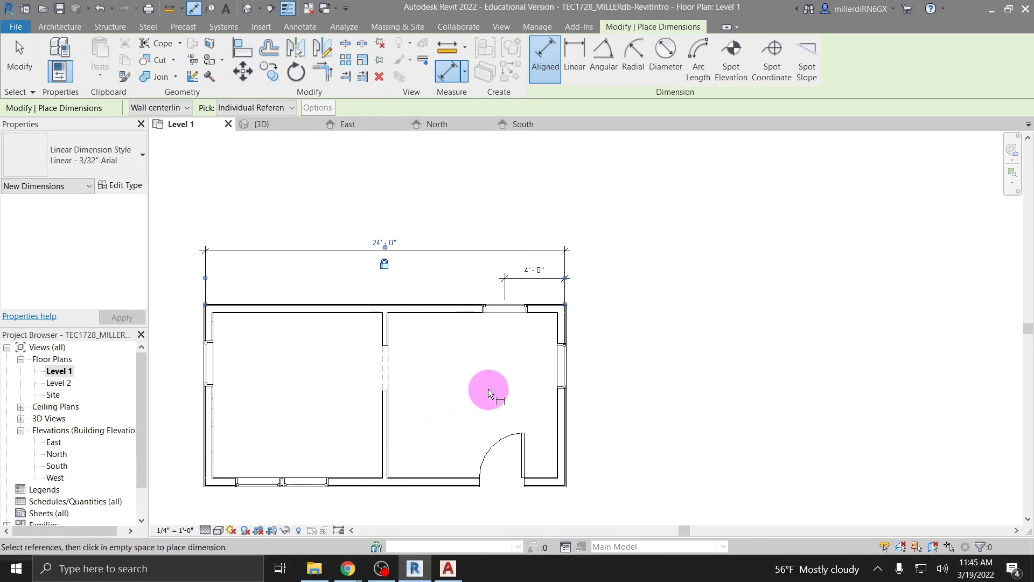
Place an aligned dimension east of the building between the north and south walls' exterior core faces, and lock it.
scroll(544, 307, "up", 5)
scroll(558, 315, "up", 4)
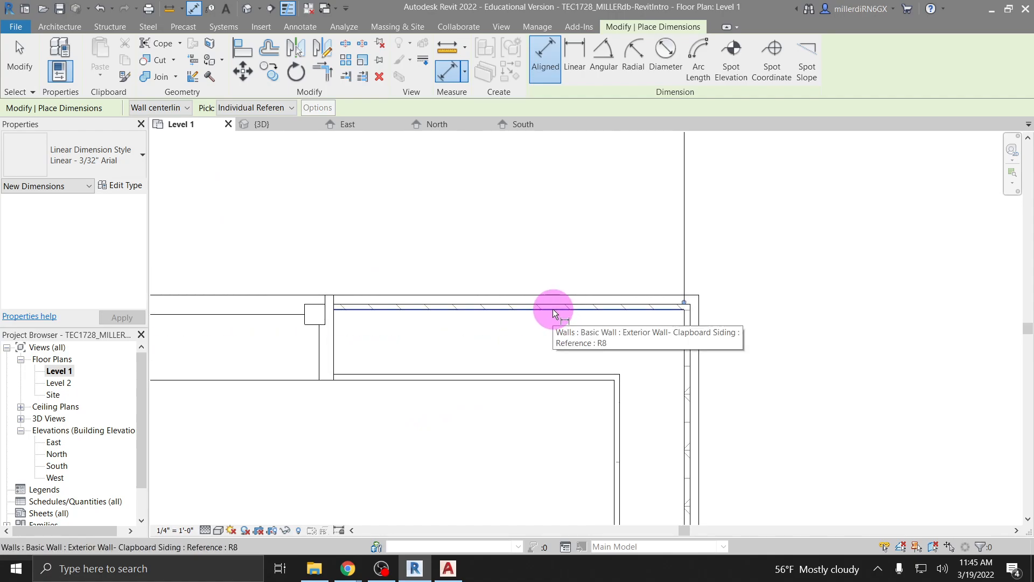
left_click(552, 309)
scroll(553, 310, "down", 3)
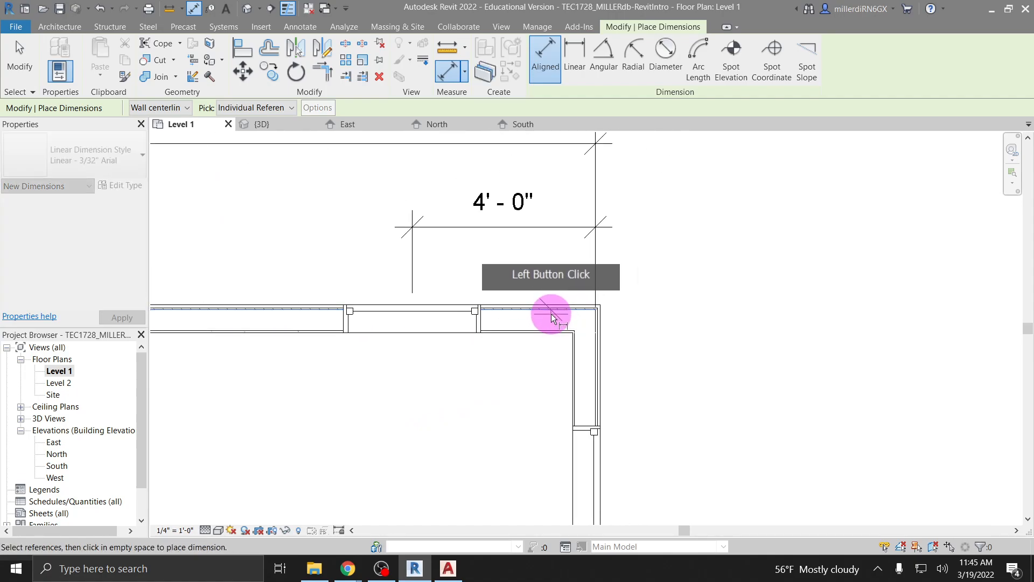
middle_click_drag(562, 384, 516, 250)
scroll(501, 383, "up", 5)
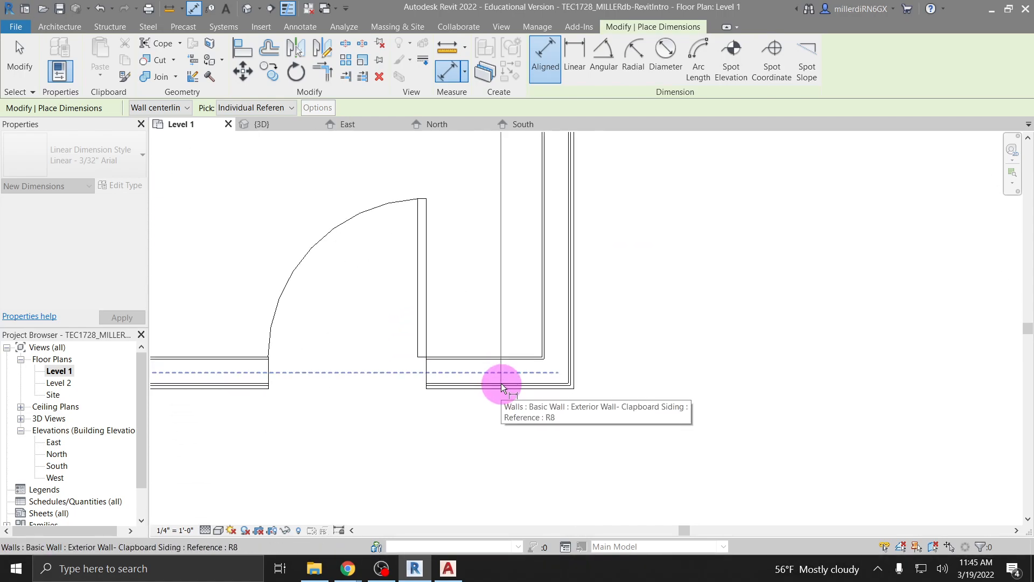
left_click(501, 384)
scroll(501, 381, "down", 4)
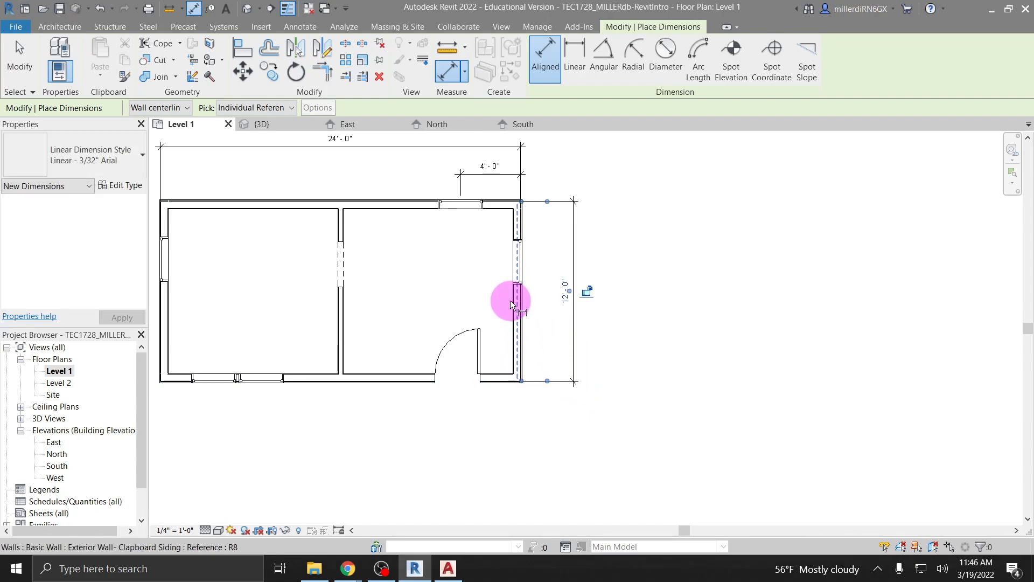
left_click(589, 291)
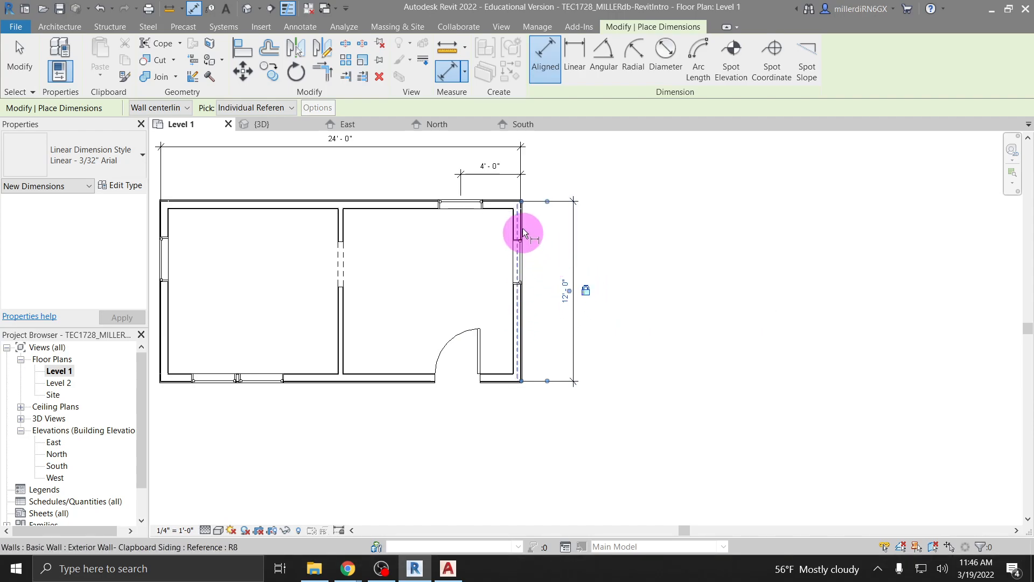
Dimension the east window's centre from the north wall's exterior core face, placing it inside the overall depth dimension.
scroll(514, 211, "up", 3)
scroll(513, 212, "up", 2)
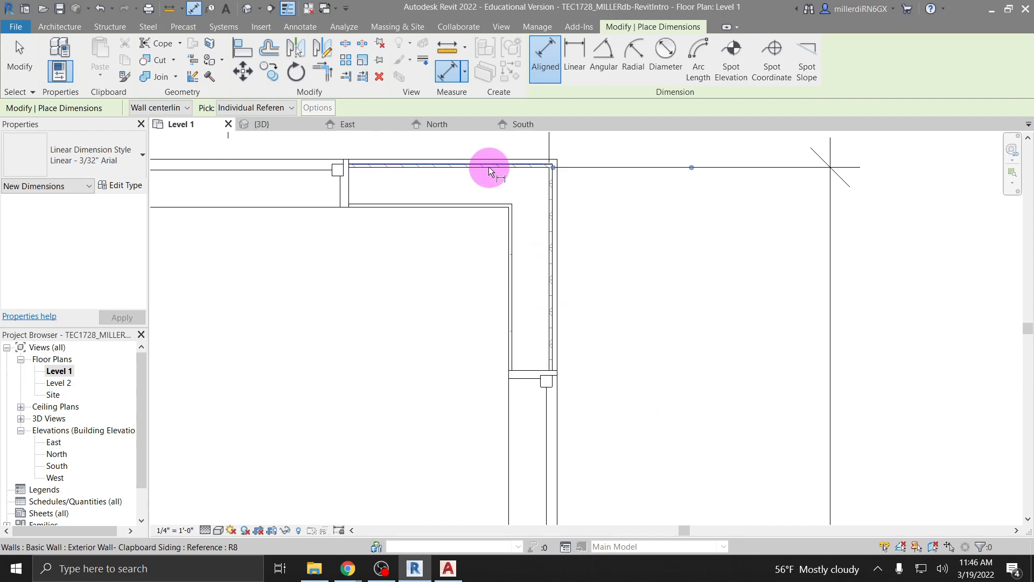
left_click(484, 167)
scroll(544, 310, "down", 2)
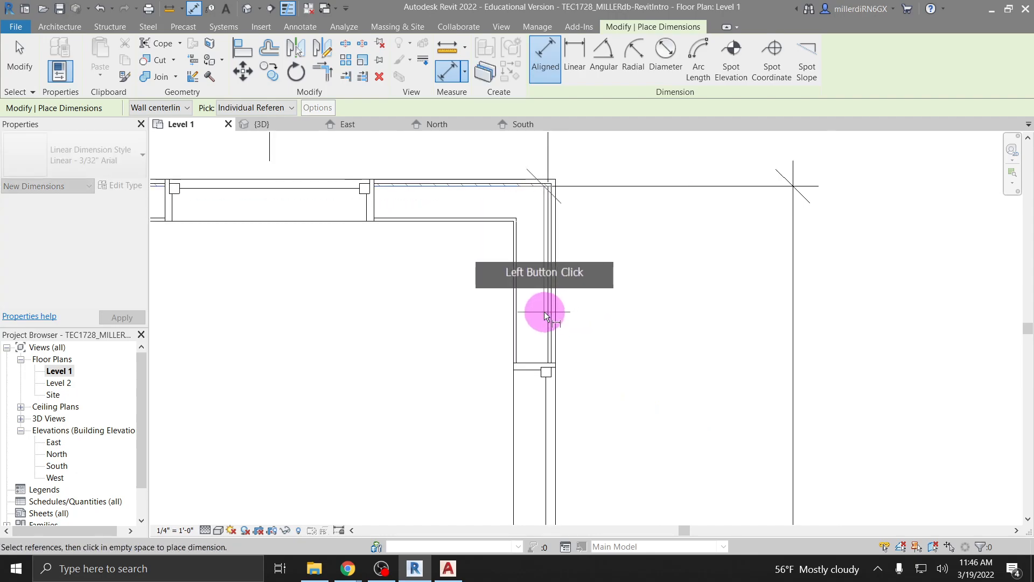
scroll(543, 458, "down", 2)
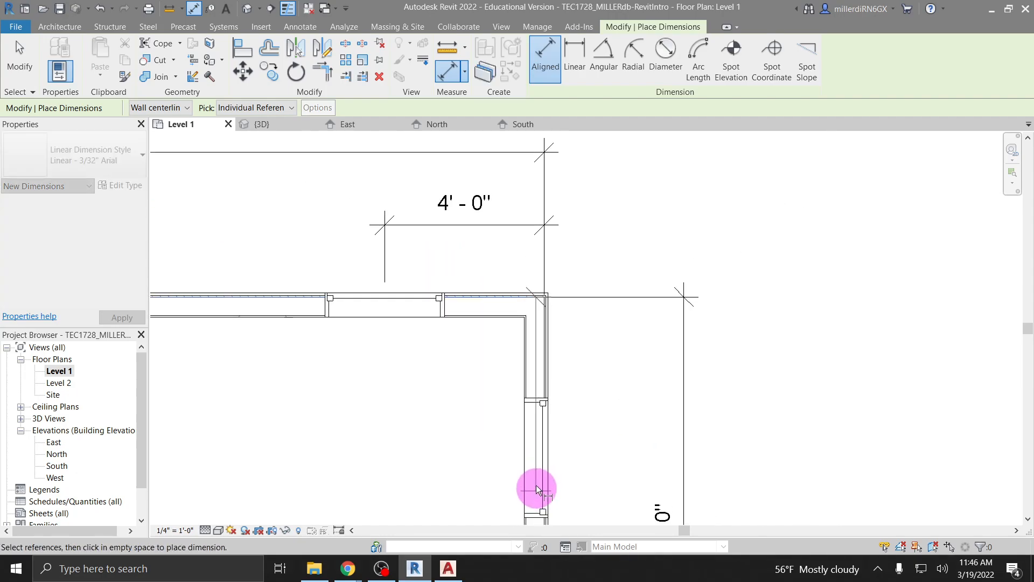
left_click(546, 458)
left_click(634, 461)
scroll(546, 497, "down", 1)
scroll(546, 497, "down", 3)
middle_click_drag(545, 473, 698, 312)
middle_click_drag(282, 473, 346, 438)
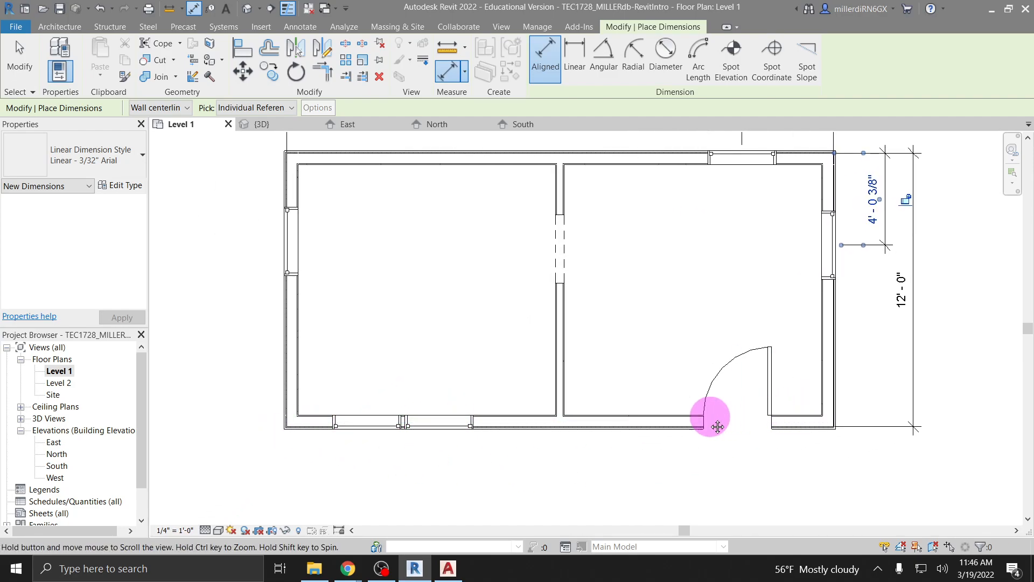
middle_click_drag(723, 421, 656, 448)
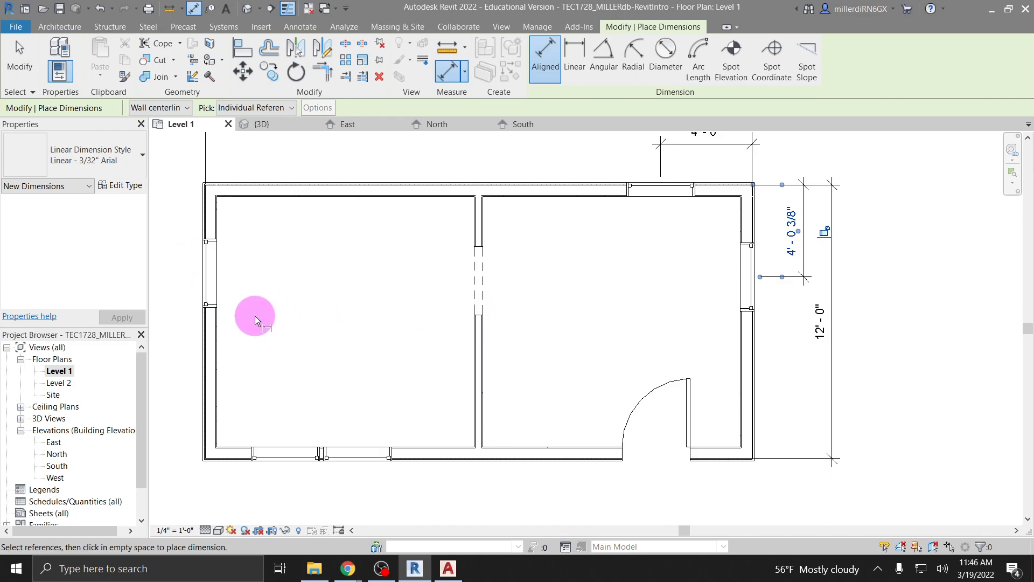
scroll(362, 400, "down", 4)
scroll(383, 363, "up", 3)
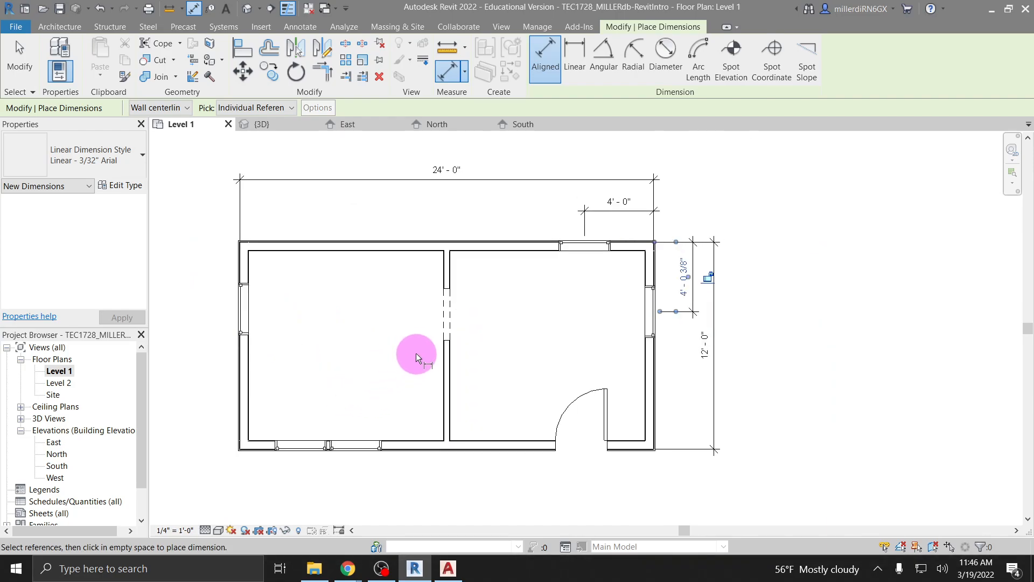
key("Escape")
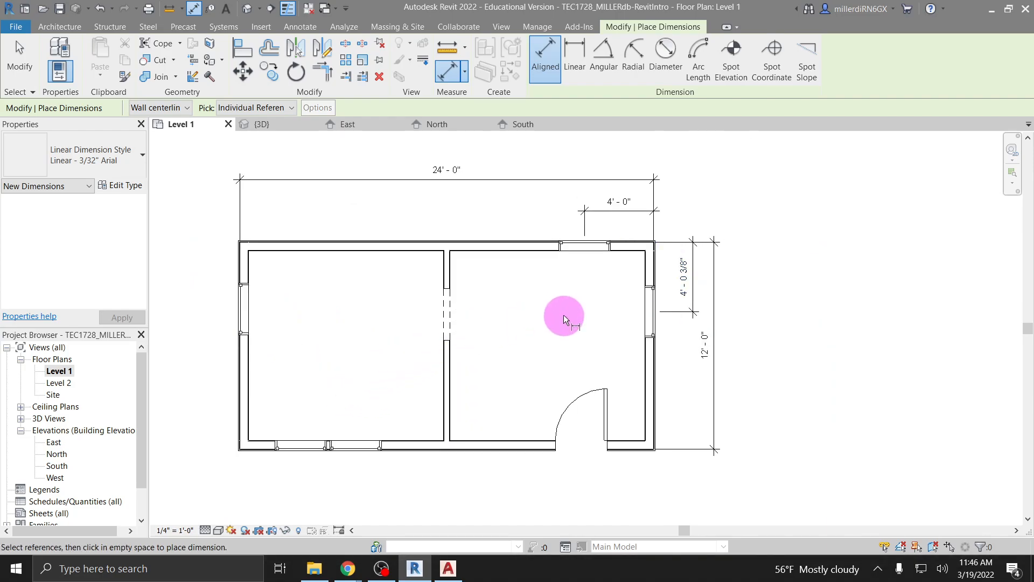
key("Escape")
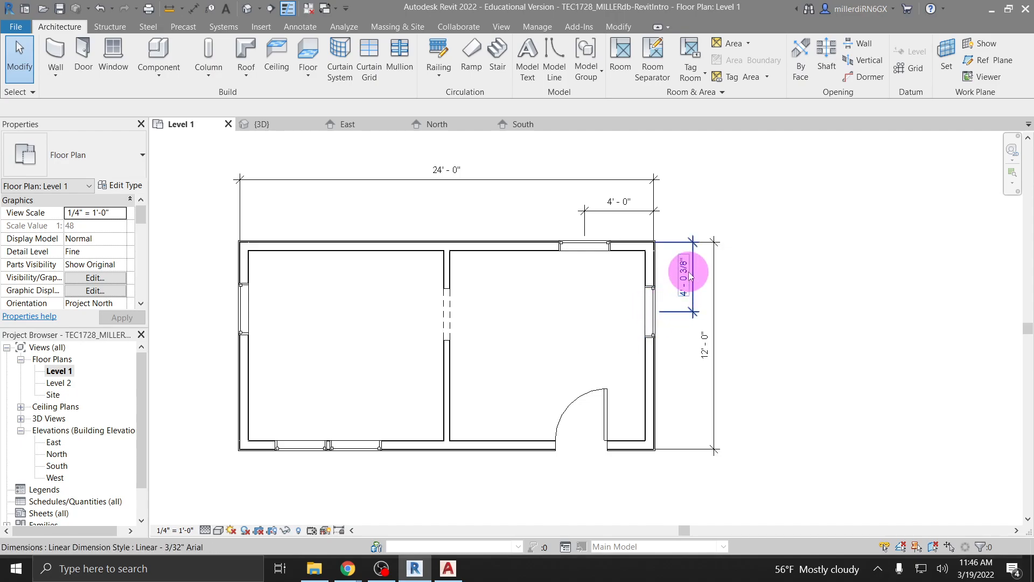
Set the east window's centre distance from the north wall's exterior core face to 4'.
left_click(651, 313)
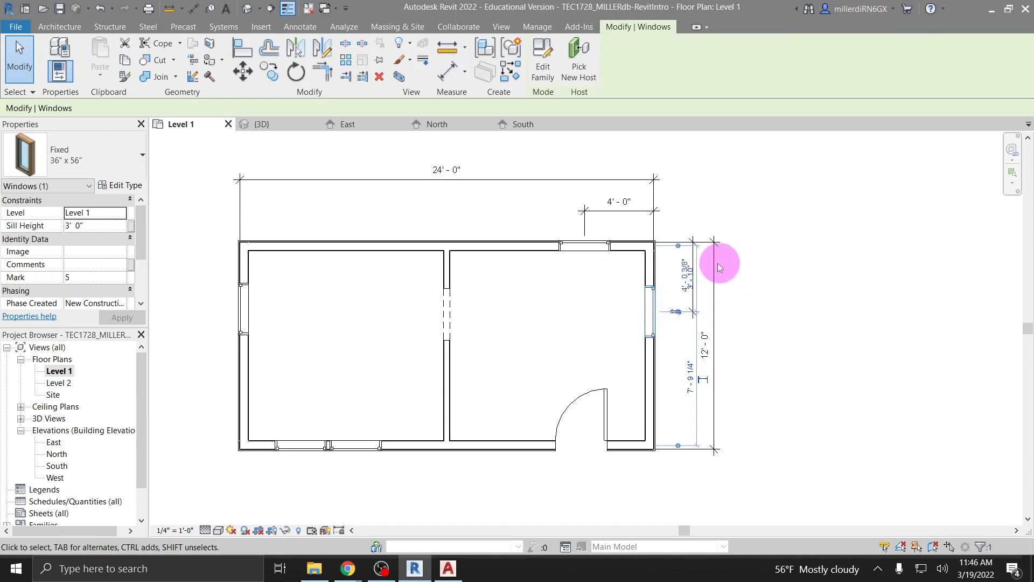
scroll(687, 278, "up", 2)
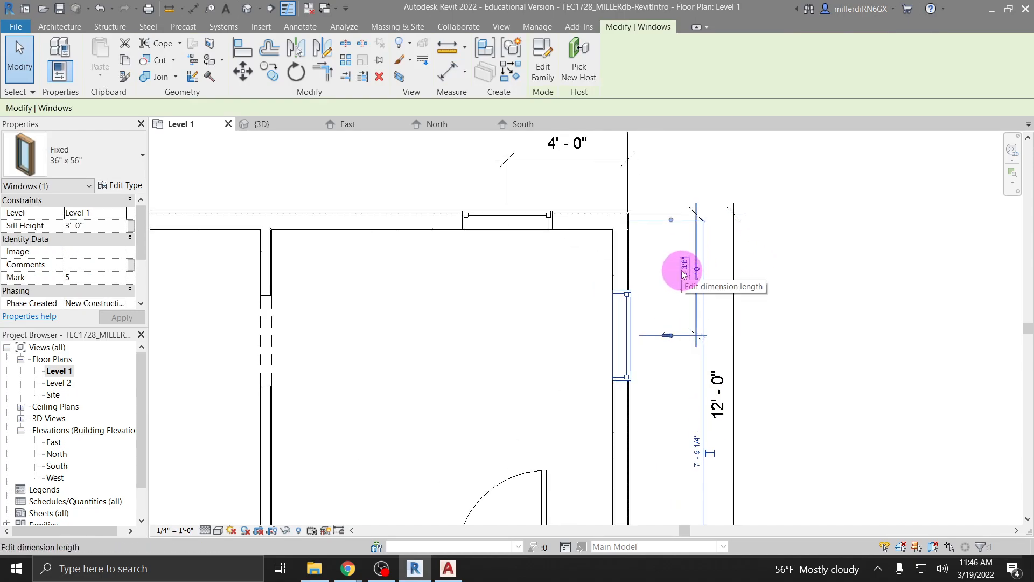
left_click(683, 273)
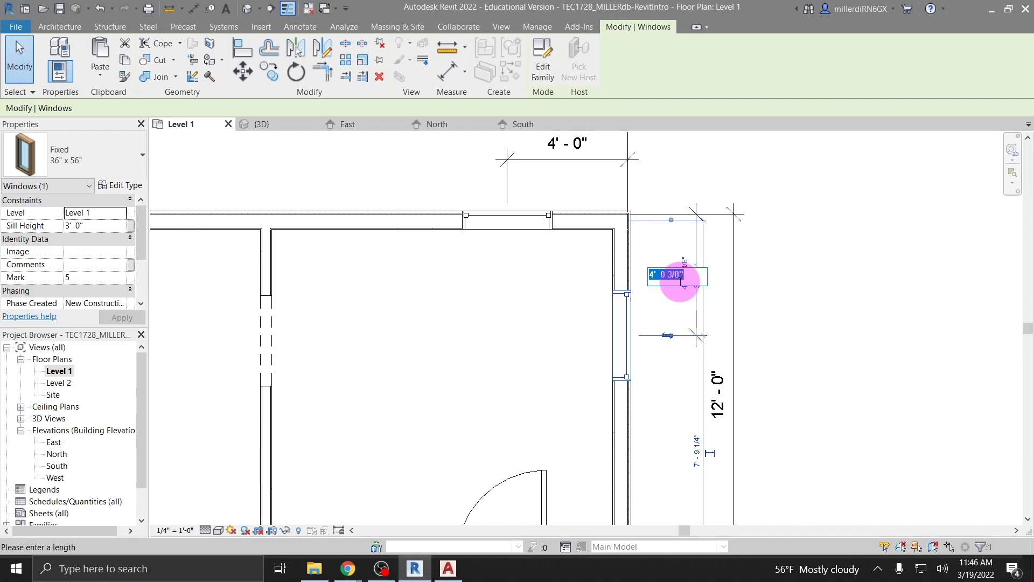
type("4")
key("Return")
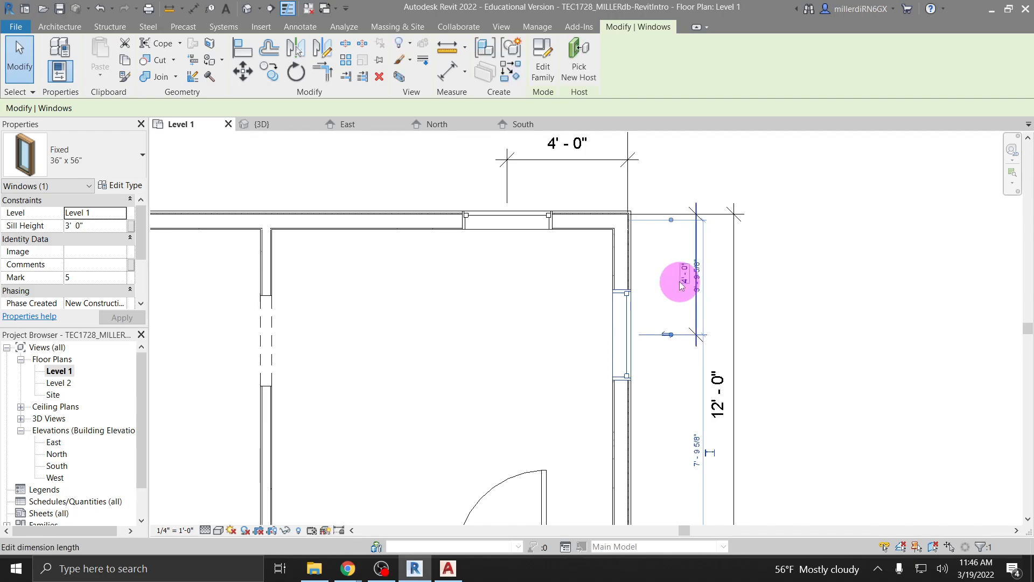
Lock the dimension between the east window's centre and the north wall.
left_click(571, 348)
left_click(694, 331)
left_click(722, 274)
left_click(723, 276)
Nudge the south wall southward and back northward in small increments to test the locked dimensions.
scroll(724, 280, "down", 5)
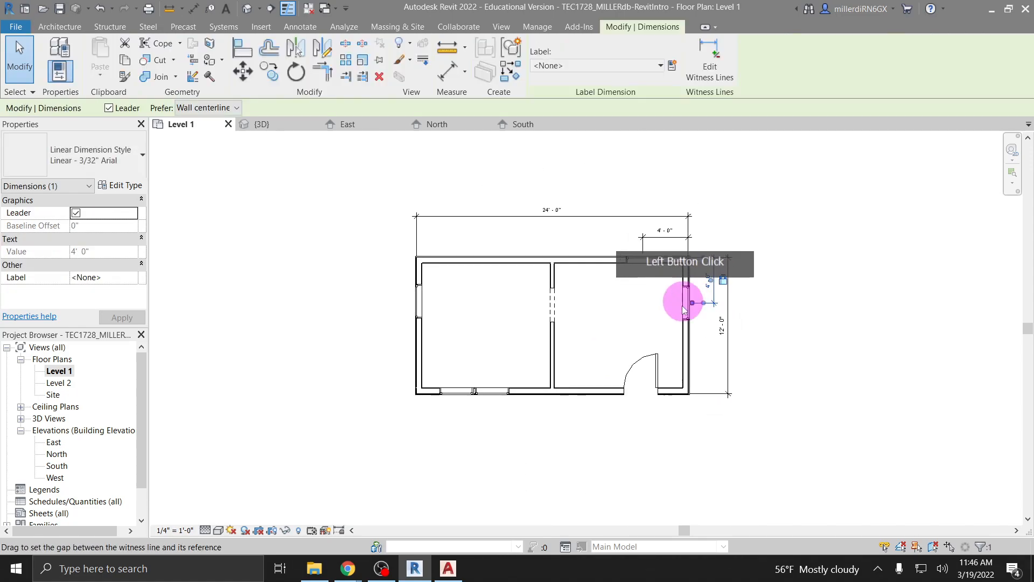
left_click(583, 392)
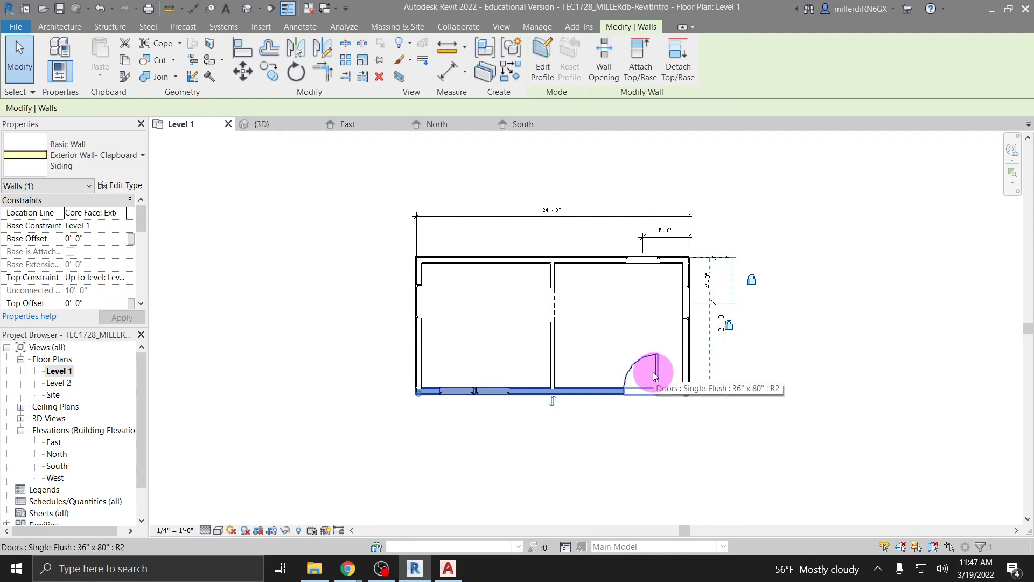
key("Down")
key("Down")
key("Down")
key("Down")
key("Down")
key("Down")
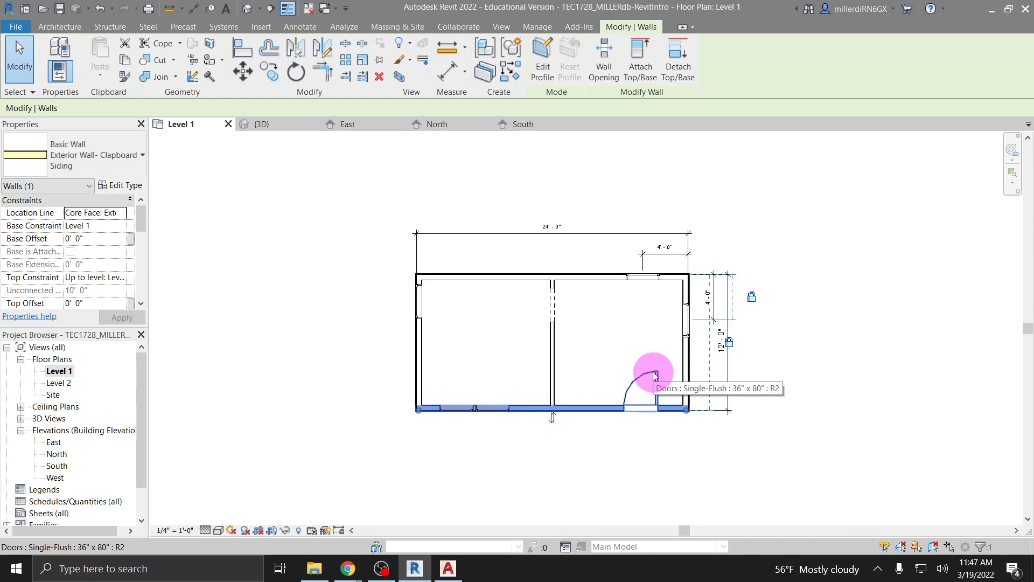
key("Up")
key("Up")
key("Up")
key("Up")
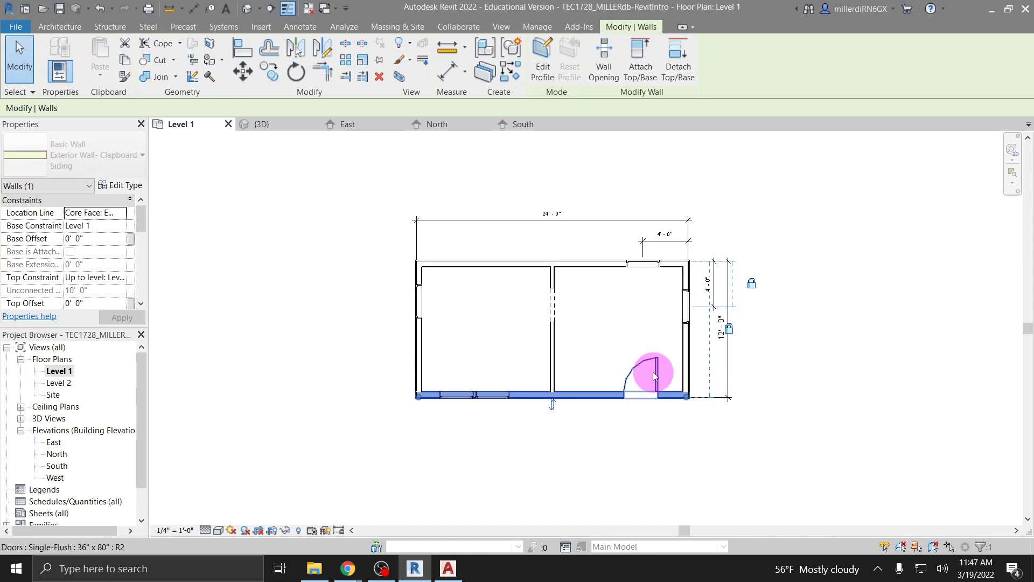
key("Up")
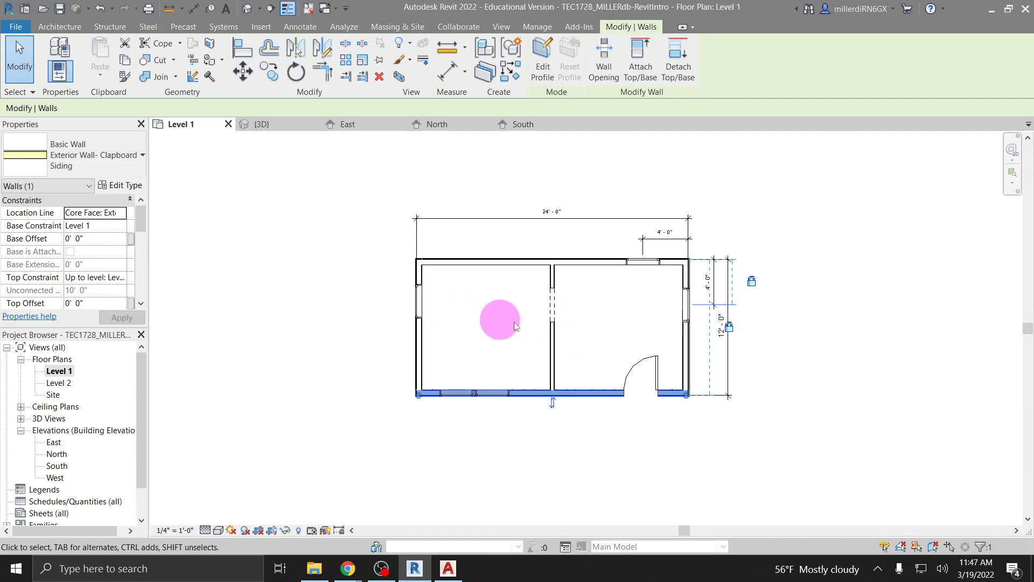
Switch to AutoCAD to examine how the reference floor plan's windows, door and interior opening line up, and return to Revit.
scroll(594, 328, "up", 1)
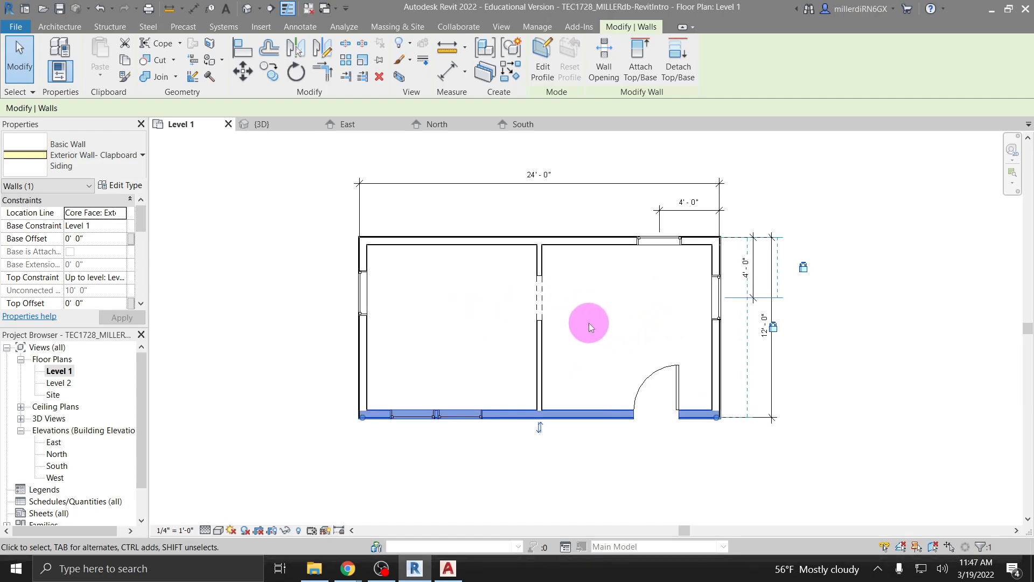
scroll(589, 322, "up", 1)
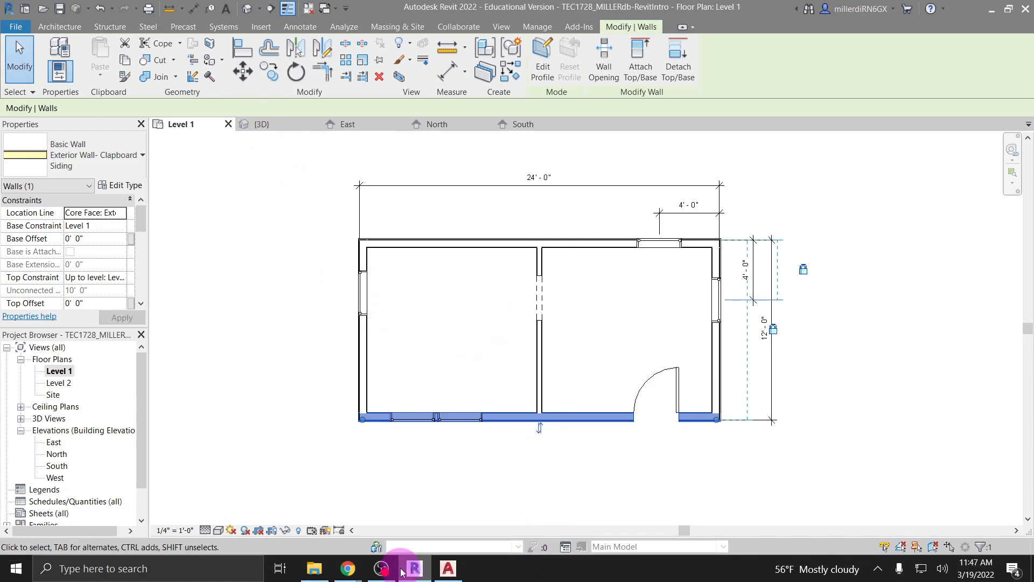
left_click(448, 569)
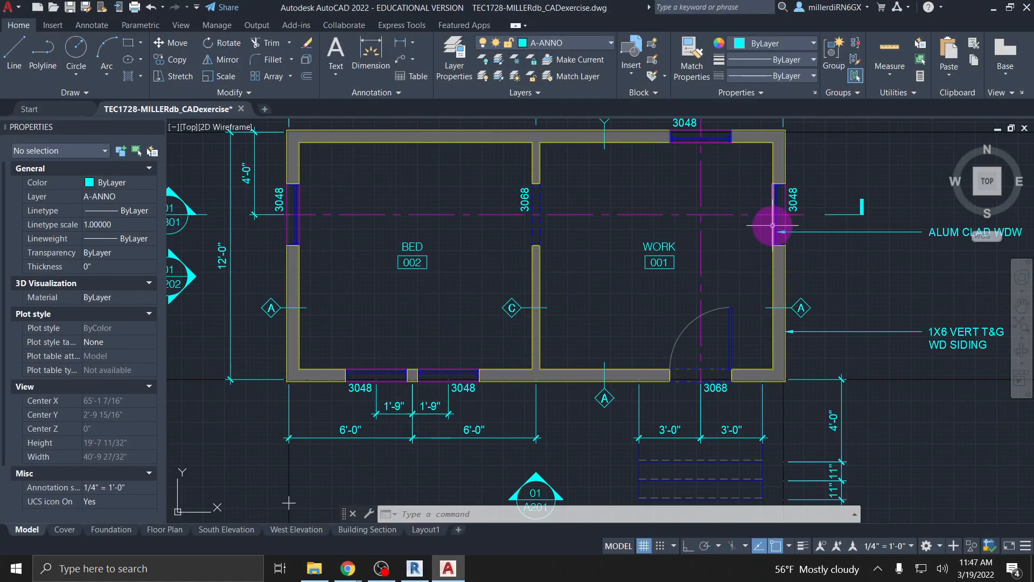
scroll(779, 227, "down", 2)
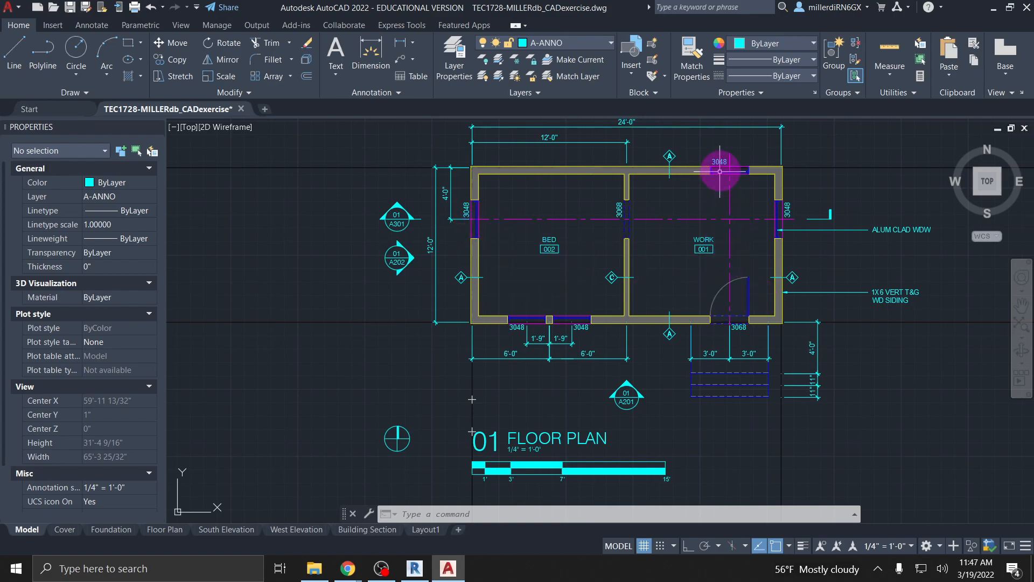
left_click(991, 10)
left_click(786, 253)
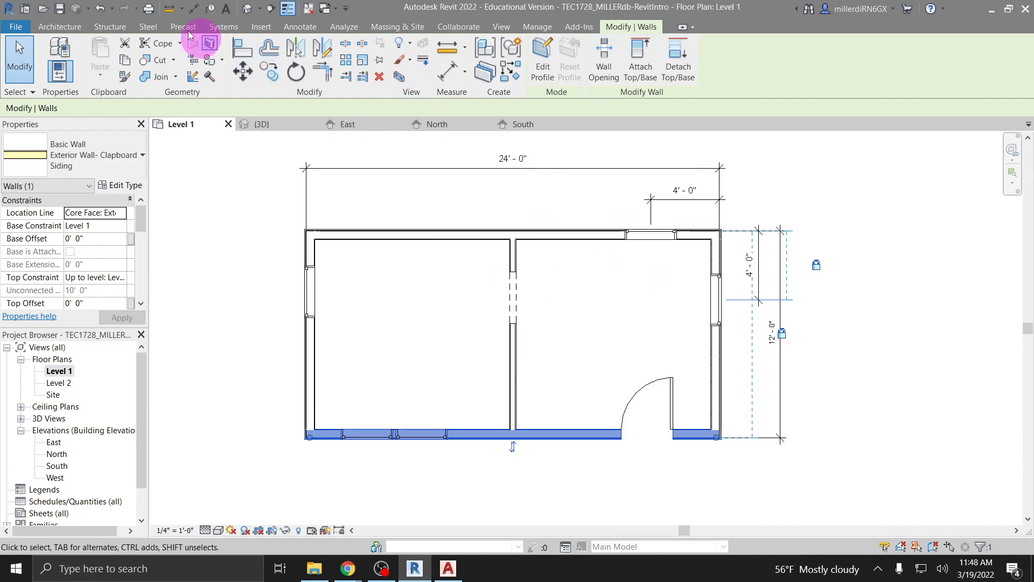
Save the project, align the interior opening's centre with the east window's centre, and lock the alignment.
left_click(241, 55)
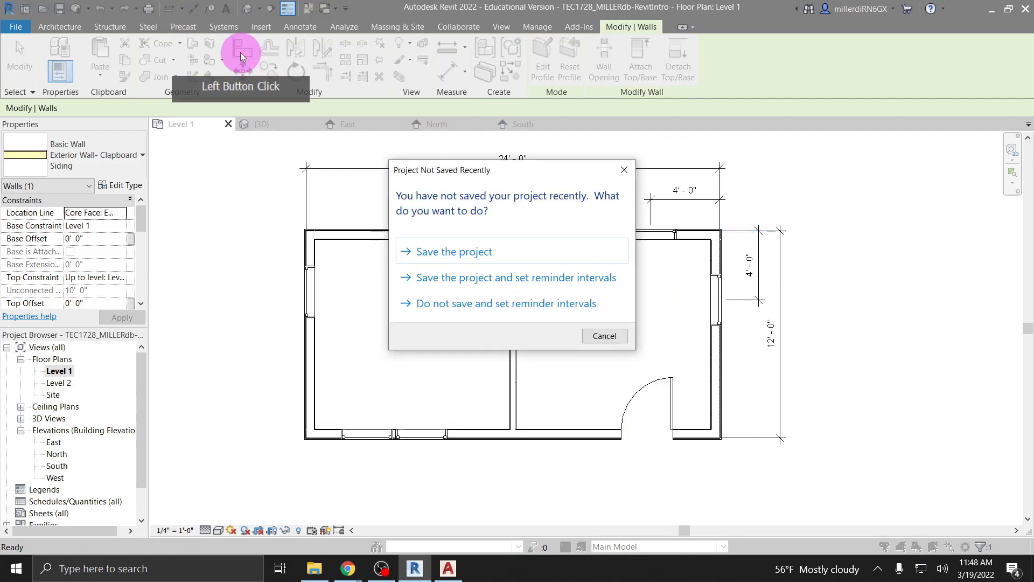
left_click(420, 252)
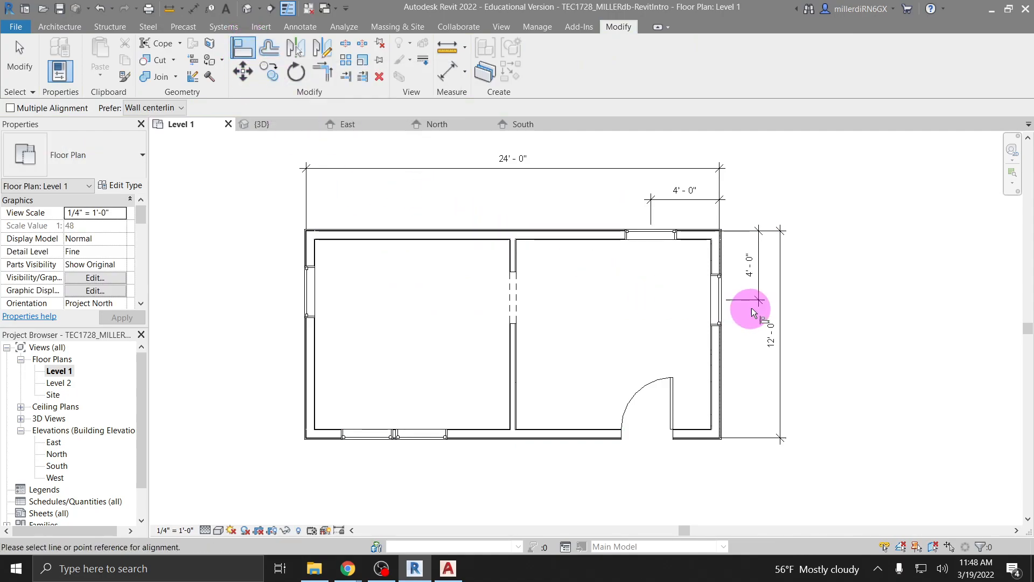
left_click(716, 301)
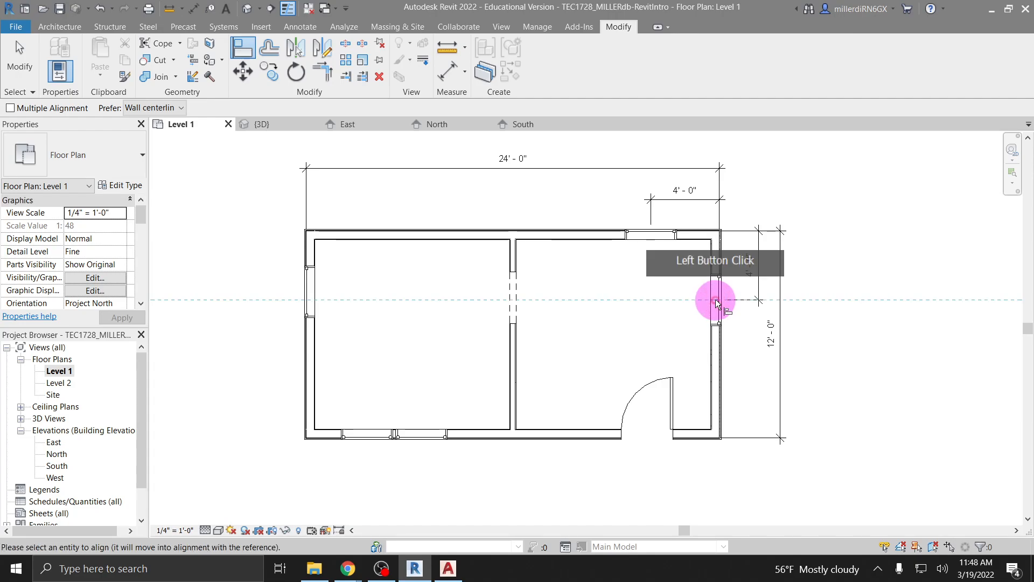
left_click(516, 296)
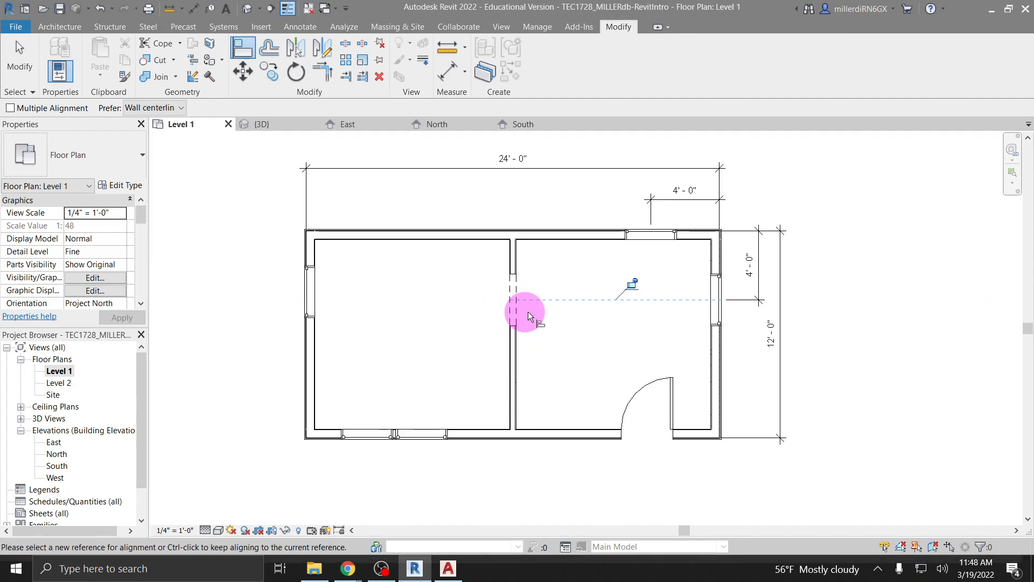
left_click(632, 284)
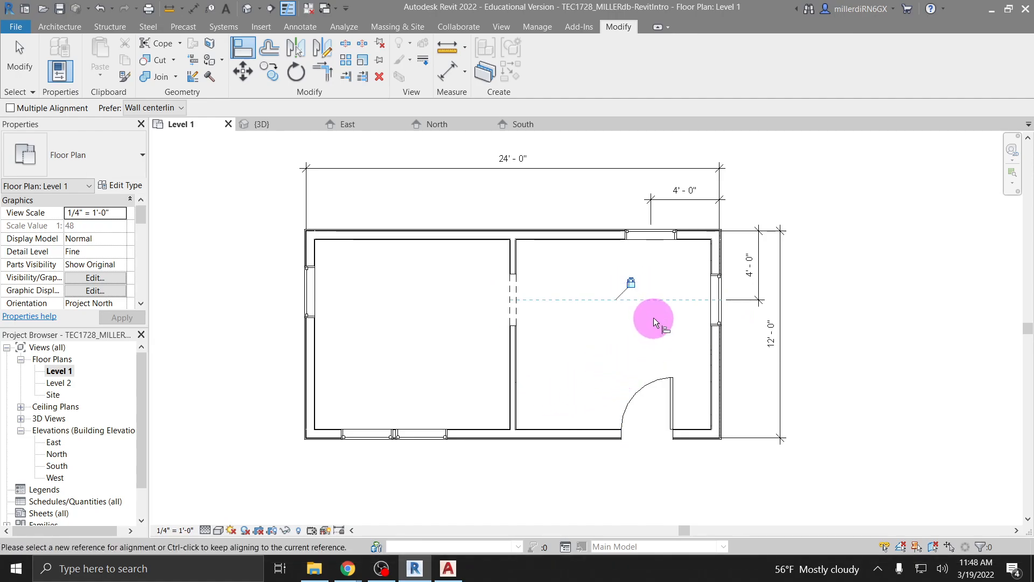
key("Escape")
key("Escape")
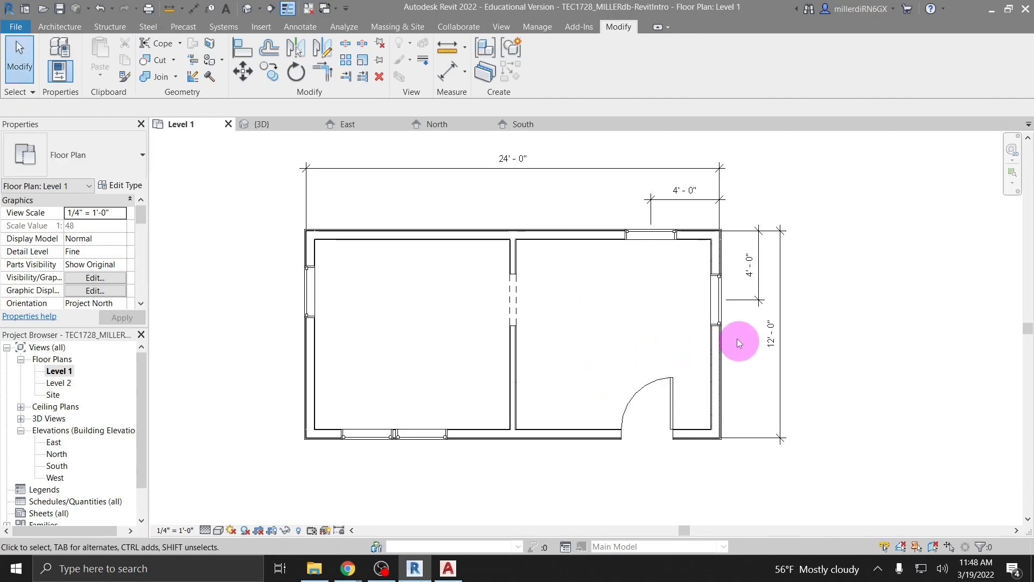
Unlock the east window's dimension and try setting its centre distance from the north wall to 5' to test the opening's alignment.
left_click(752, 270)
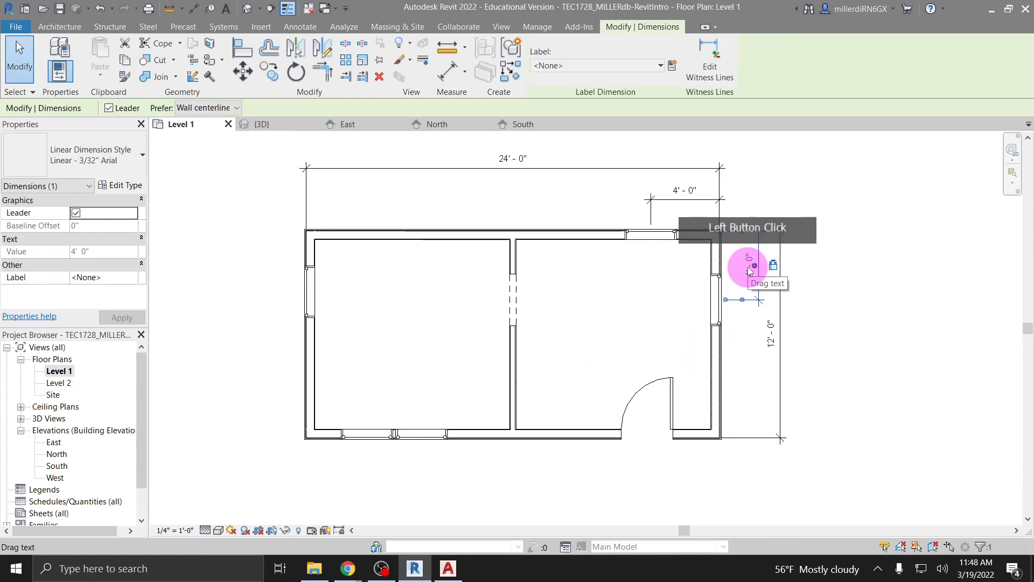
key("Escape")
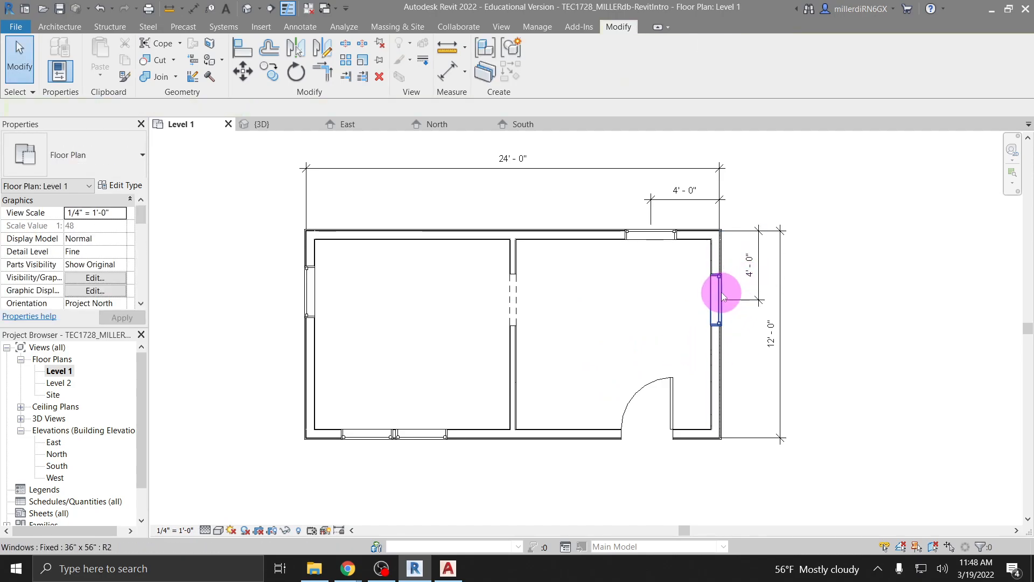
scroll(721, 291, "up", 2)
left_click(719, 290)
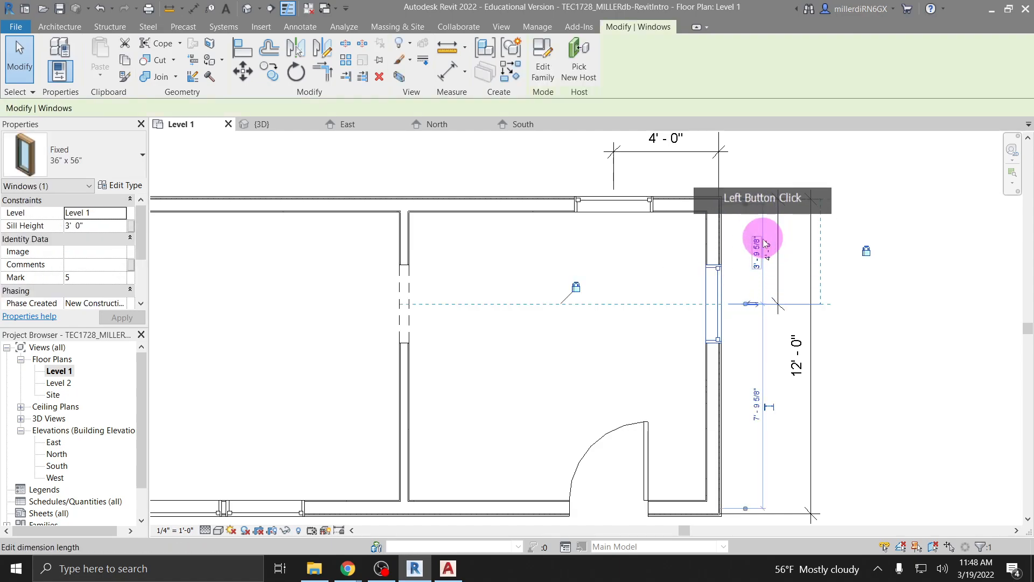
left_click(757, 258)
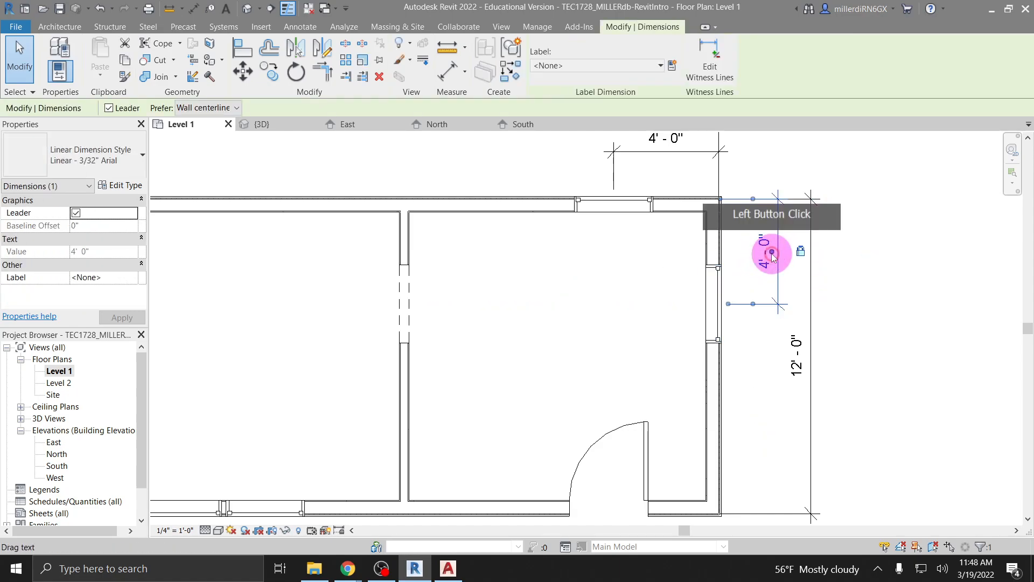
left_click(722, 297)
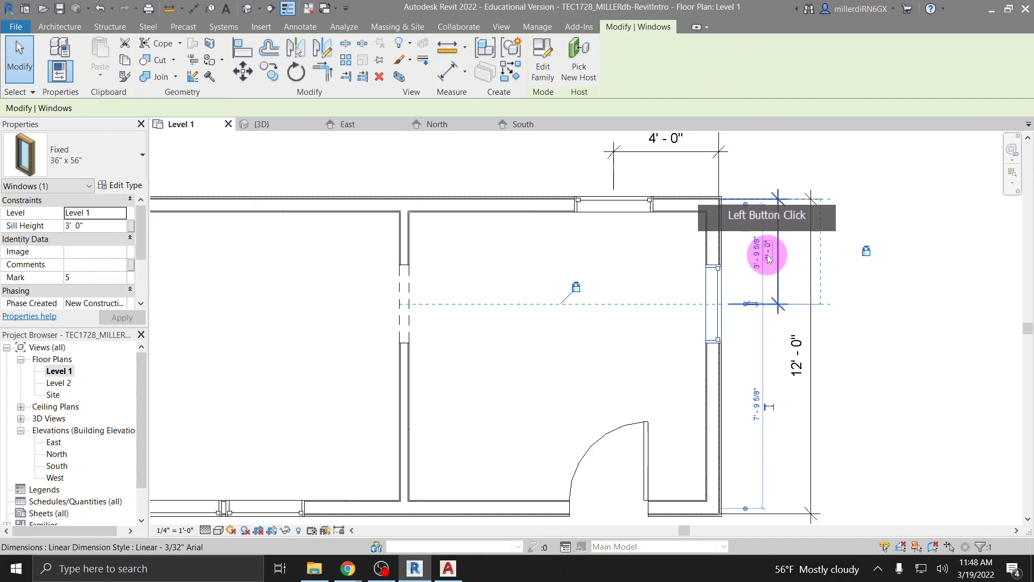
left_click(745, 273)
left_click(801, 251)
left_click(722, 291)
left_click(774, 250)
left_click(709, 303)
left_click(773, 251)
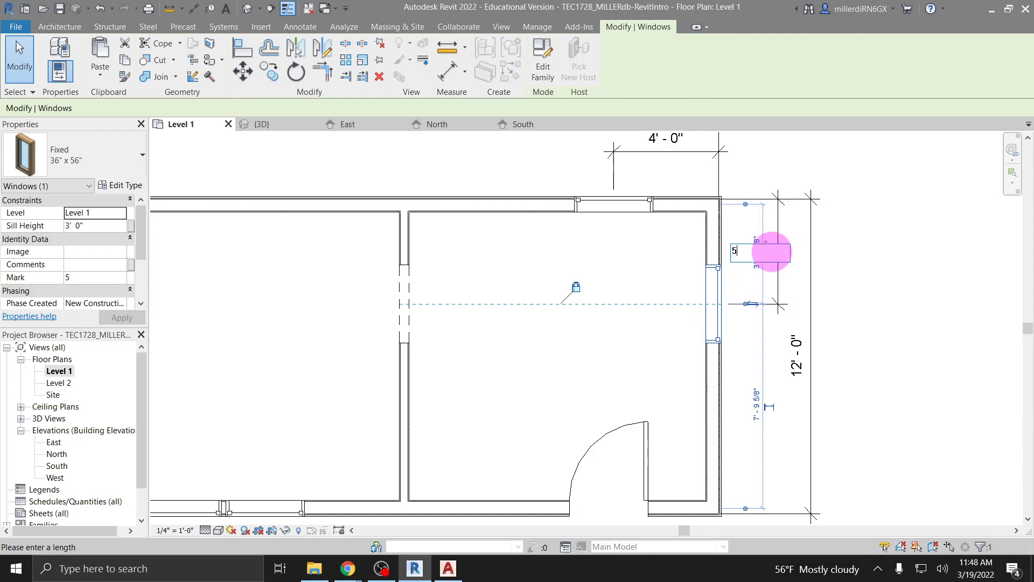
key("Return")
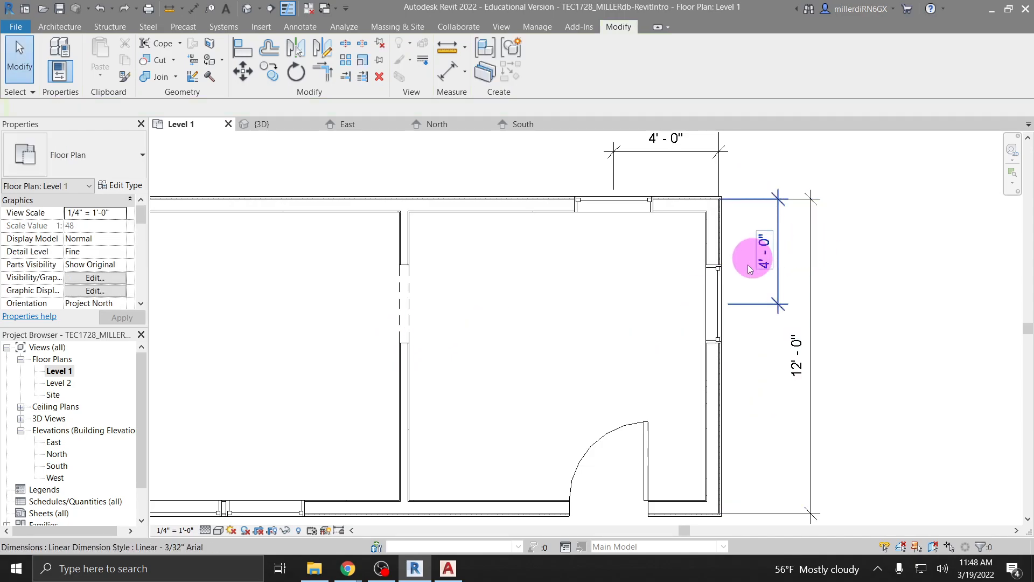
Move the west window south along its wall, to about 5'-9" from the north wall.
scroll(626, 341, "down", 3)
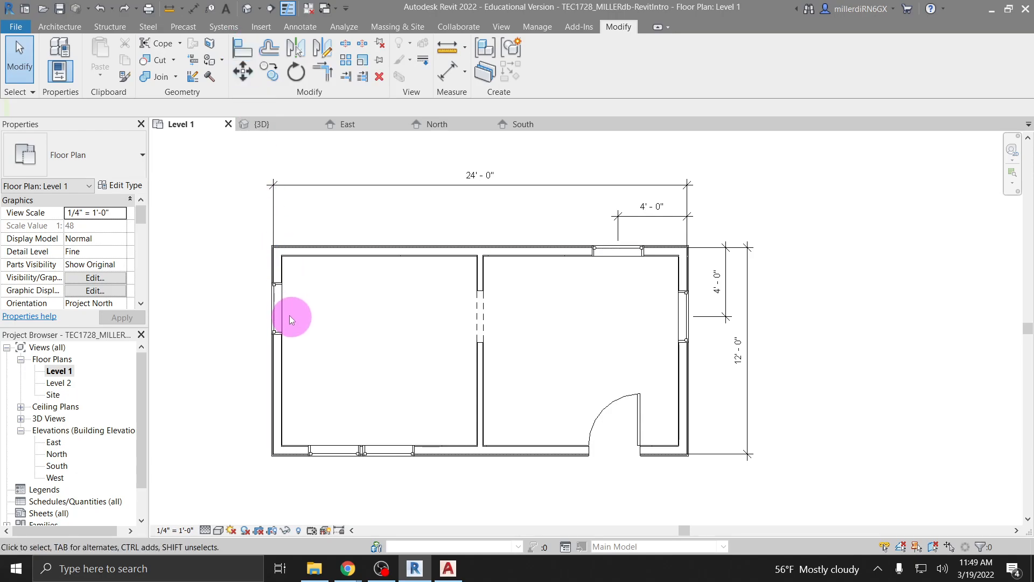
left_click_drag(280, 308, 283, 353)
scroll(286, 398, "up", 3)
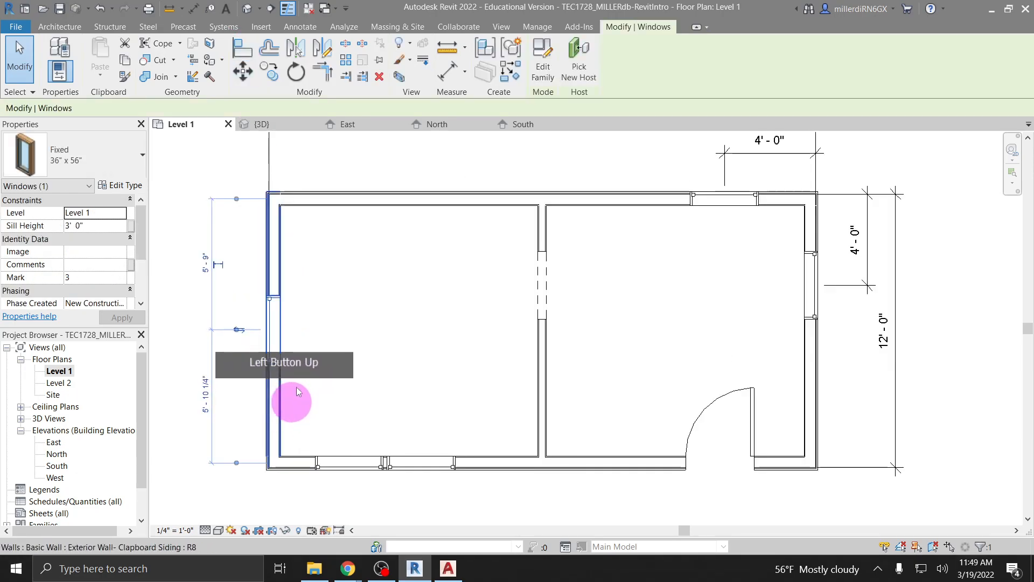
left_click(494, 370)
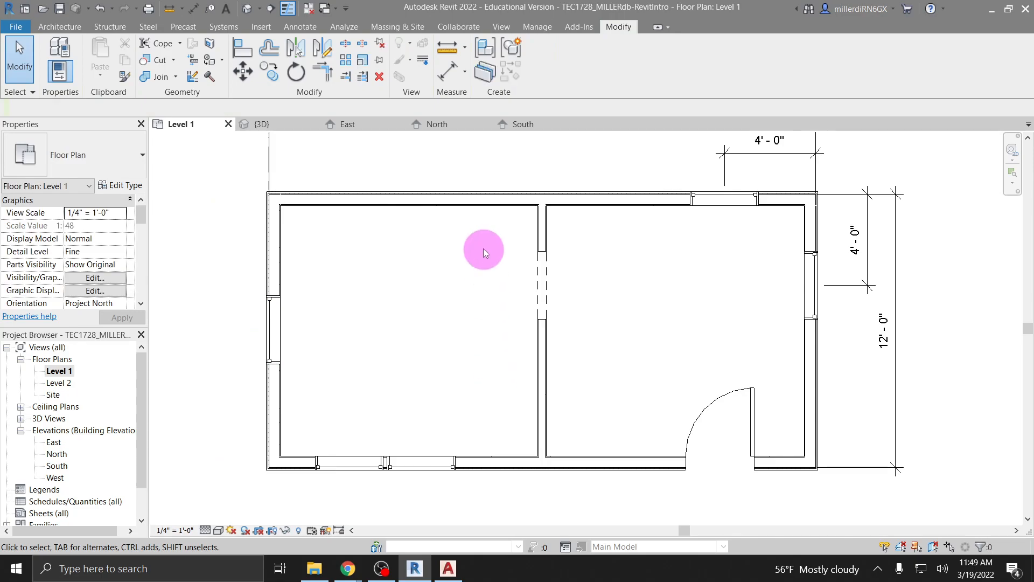
Align the west window's centre with the interior opening's centre and lock the alignment.
left_click(242, 52)
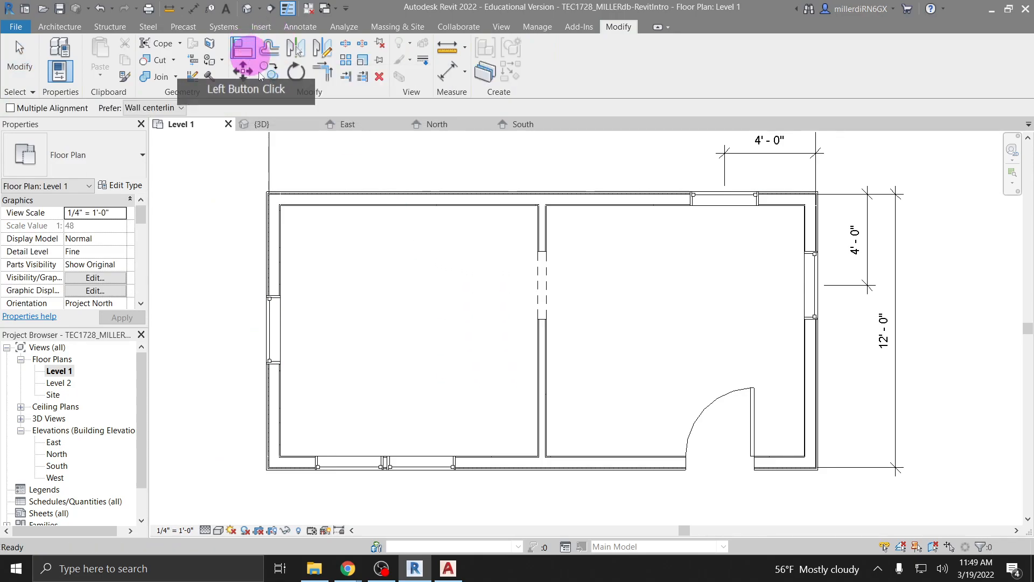
left_click(548, 287)
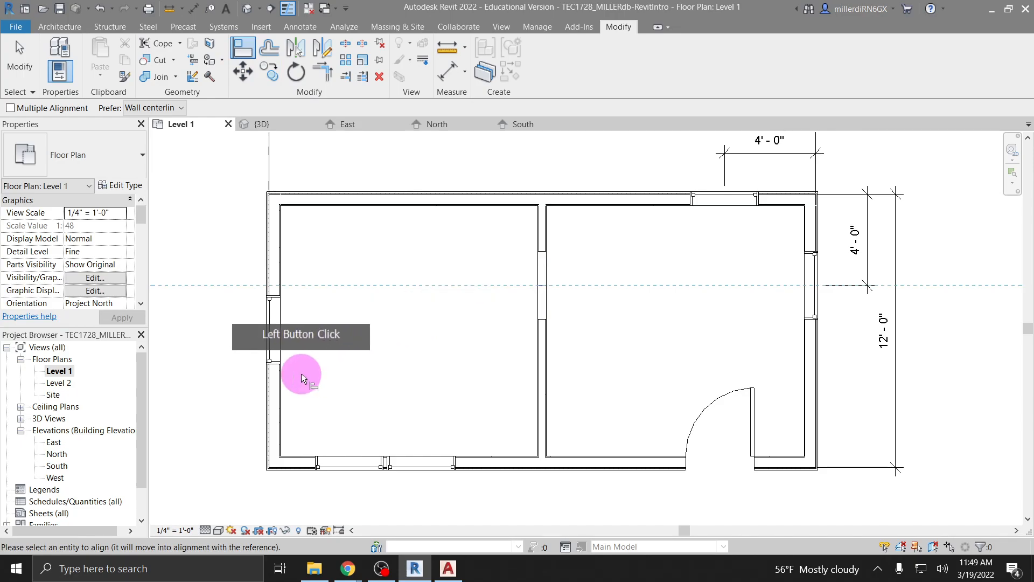
left_click(275, 337)
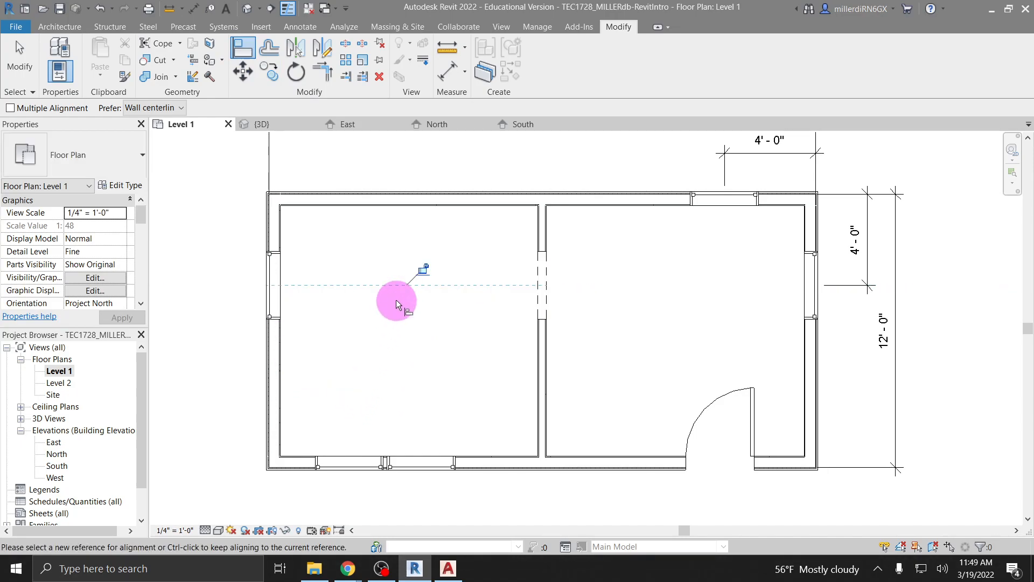
left_click(425, 268)
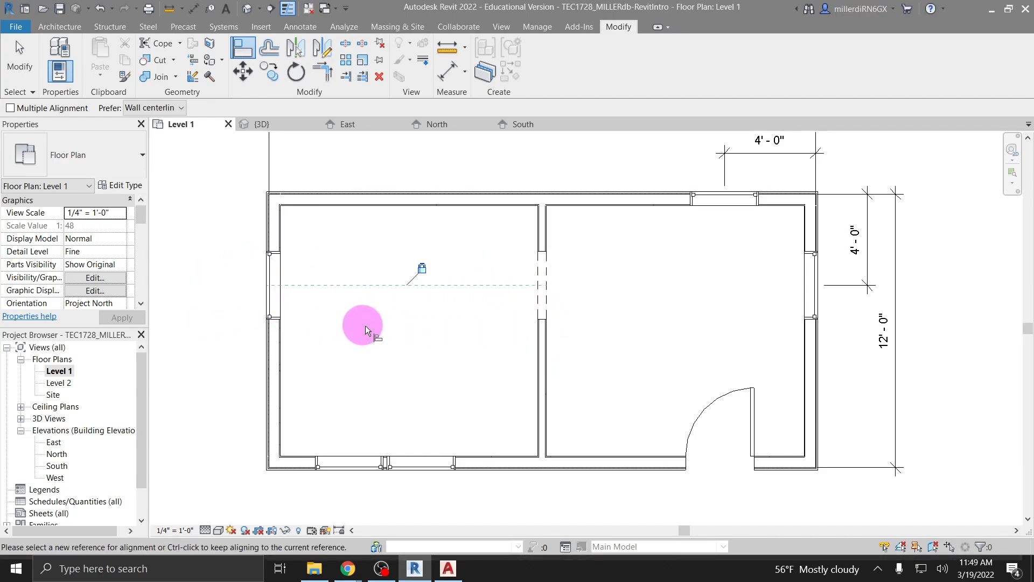
scroll(711, 269, "down", 1)
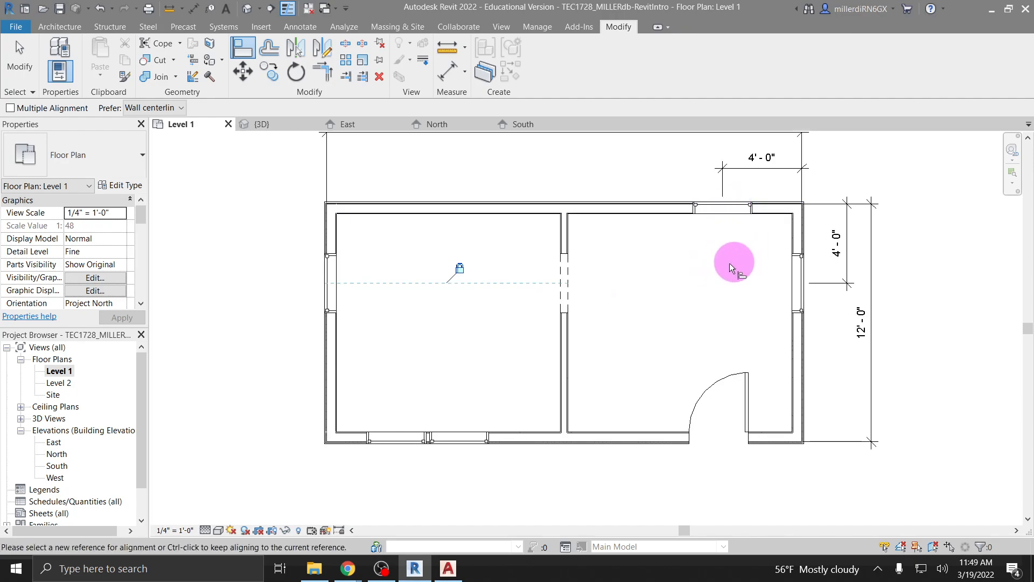
Align the south wall door's centre with the north window's centre and lock the alignment.
middle_click_drag(678, 274, 554, 286)
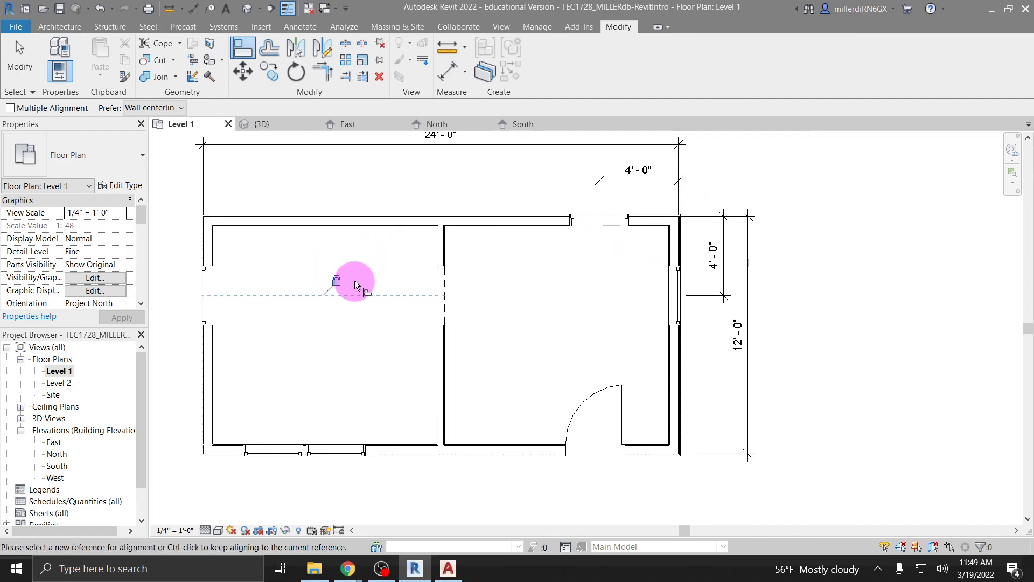
left_click(600, 225)
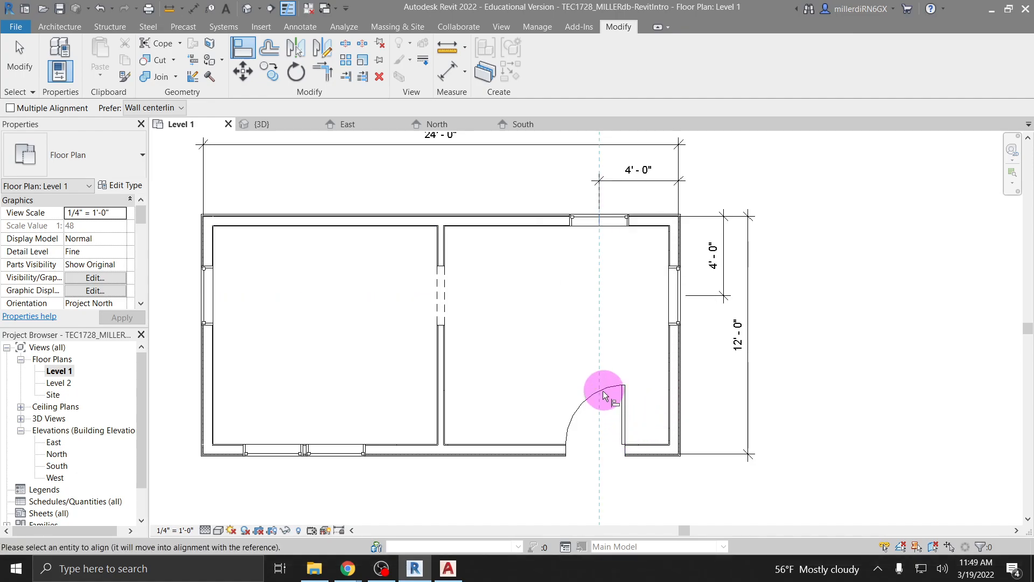
left_click(594, 450)
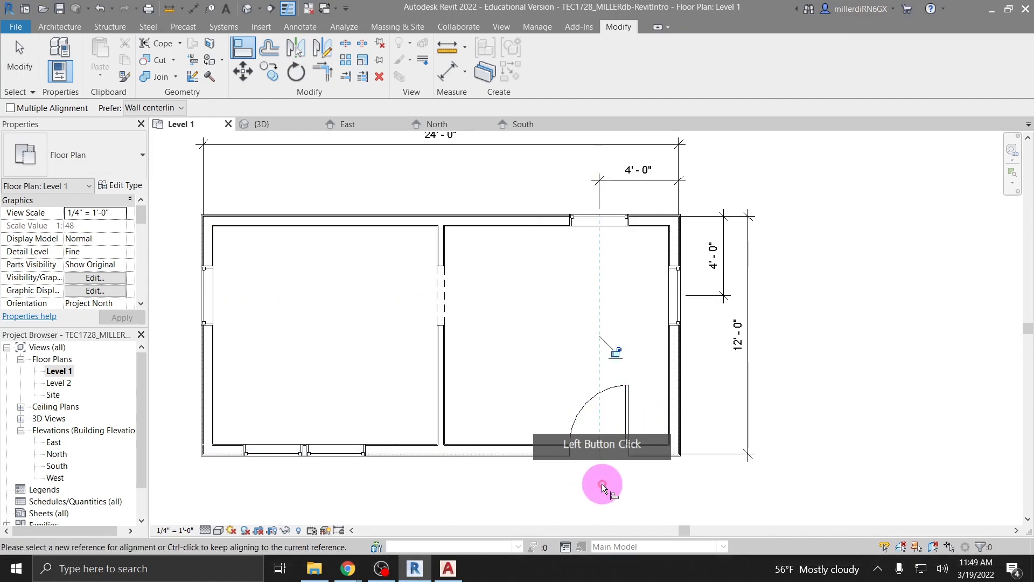
left_click(617, 356)
middle_click_drag(515, 453, 589, 457)
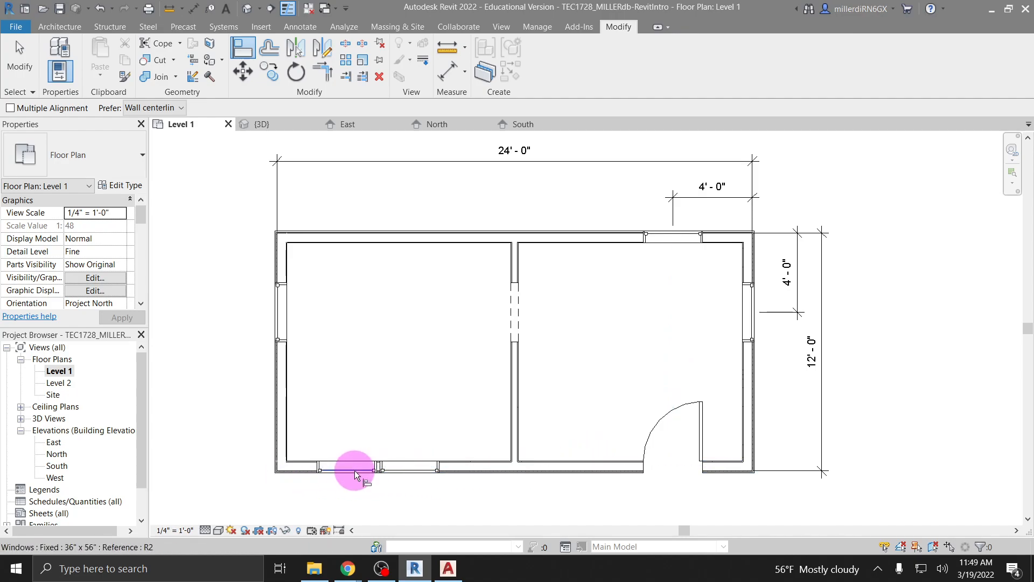
Examine the two south windows' centre and pier dimensions in the AutoCAD floor plan, and return to Revit.
left_click(283, 468)
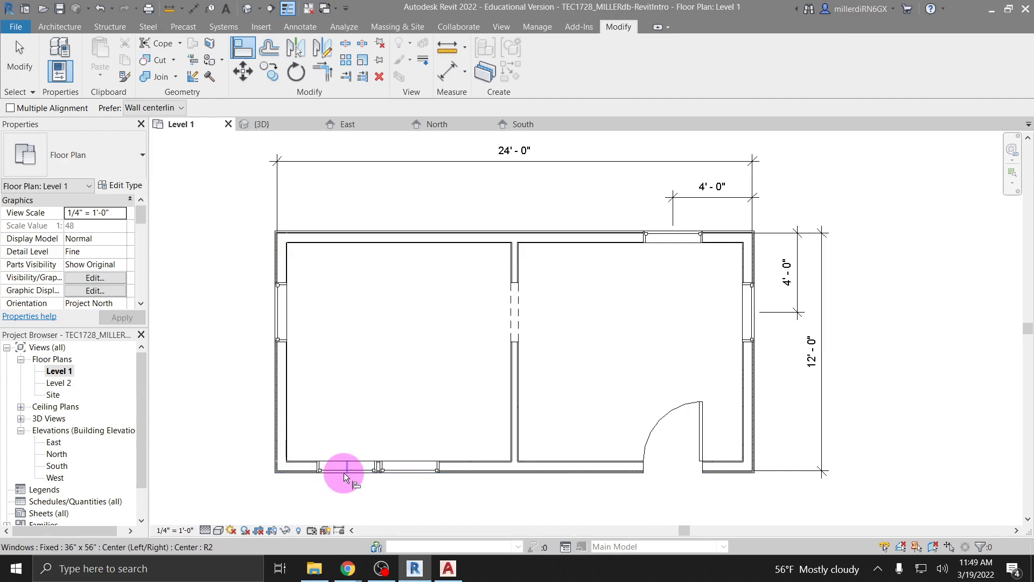
scroll(345, 473, "up", 2)
left_click(325, 472)
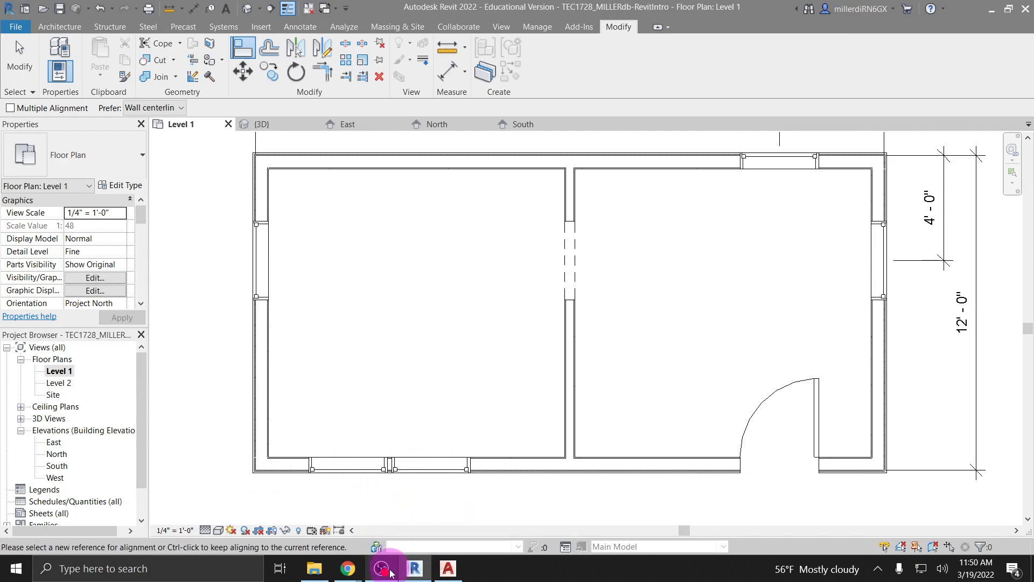
left_click(449, 569)
left_click(511, 360)
scroll(511, 359, "up", 6)
scroll(439, 358, "down", 2)
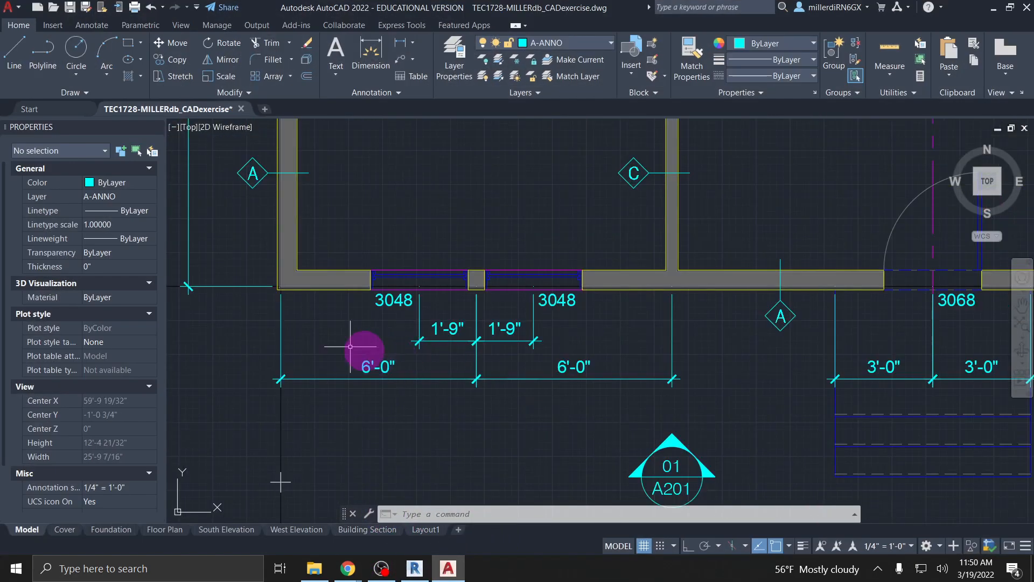
scroll(274, 286, "up", 4)
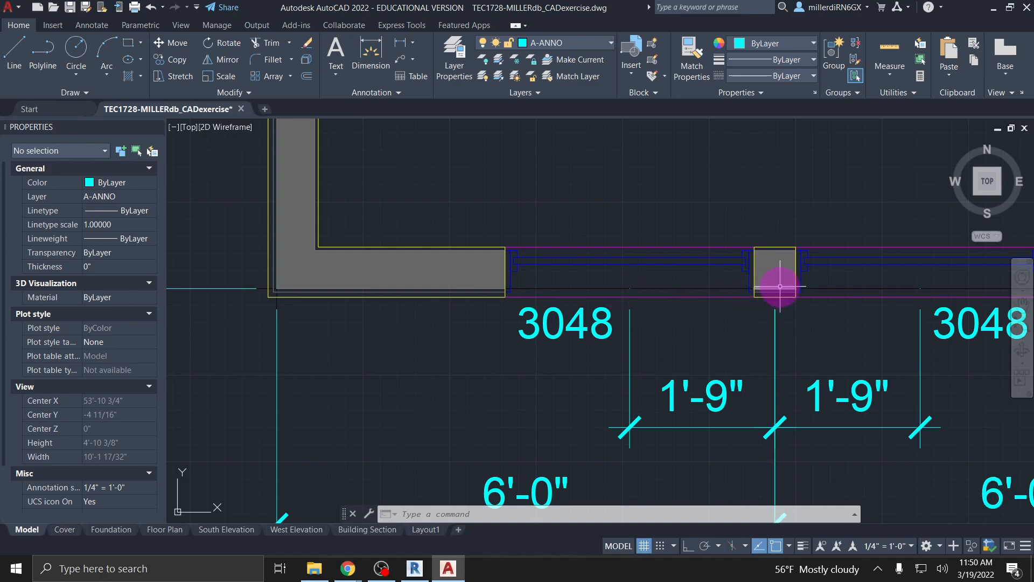
scroll(628, 292, "down", 6)
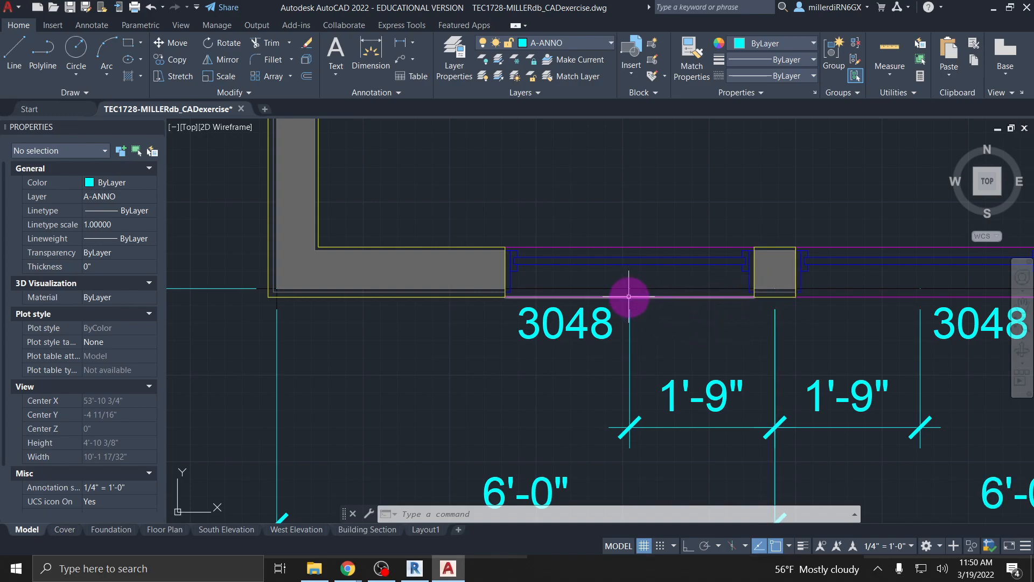
scroll(634, 298, "up", 4)
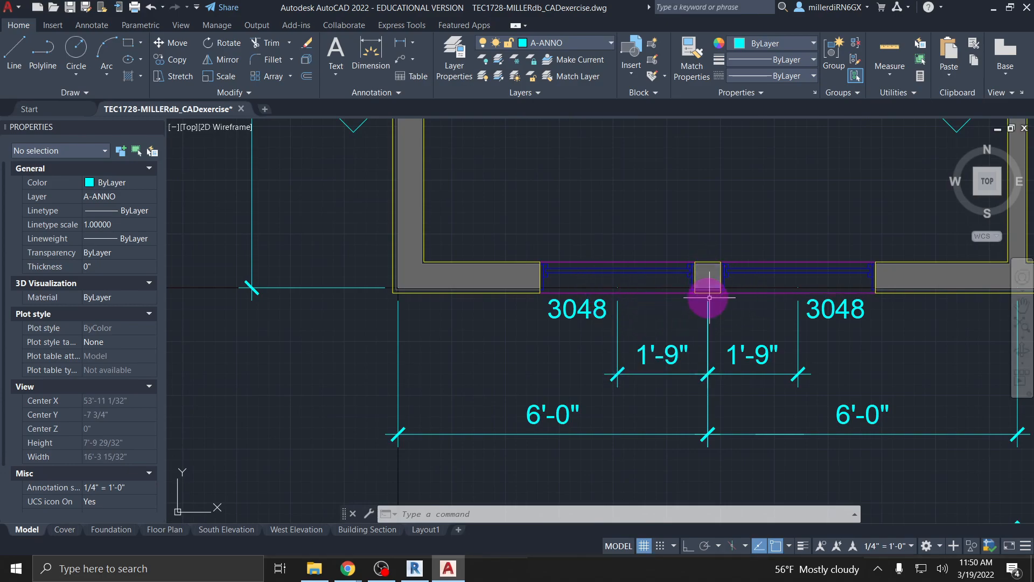
left_click(994, 10)
Draw a 6' model line in the <Lines> style eastward from the west wall's outer stud face, along the south wall's interior face.
left_click(531, 288)
scroll(539, 302, "down", 1)
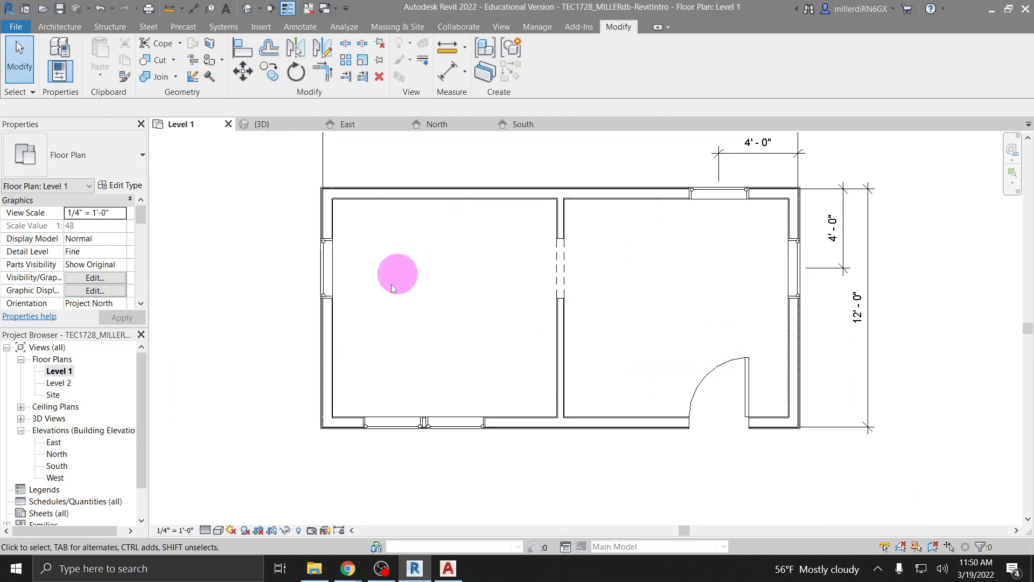
middle_click_drag(543, 345, 491, 371)
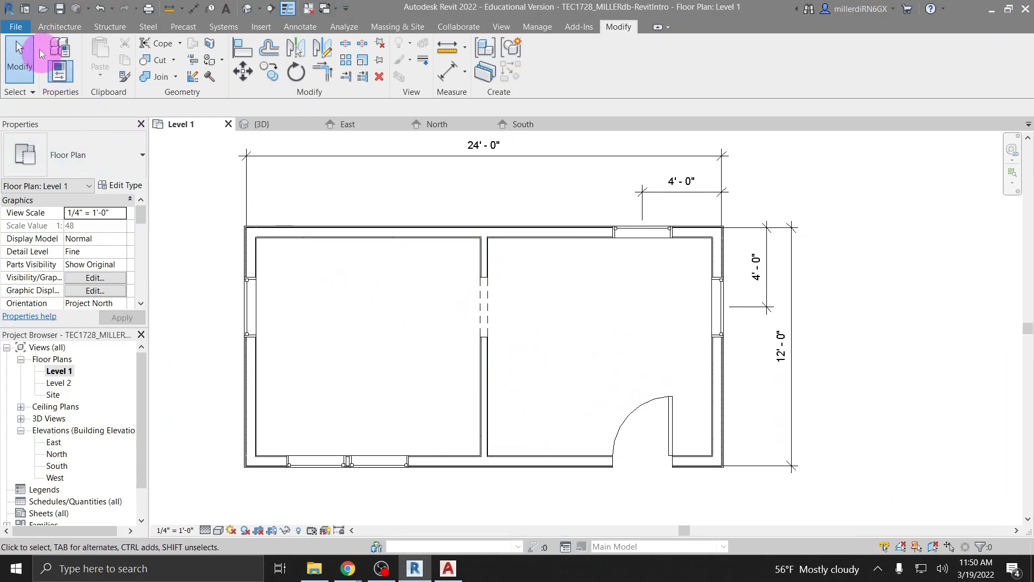
left_click(58, 26)
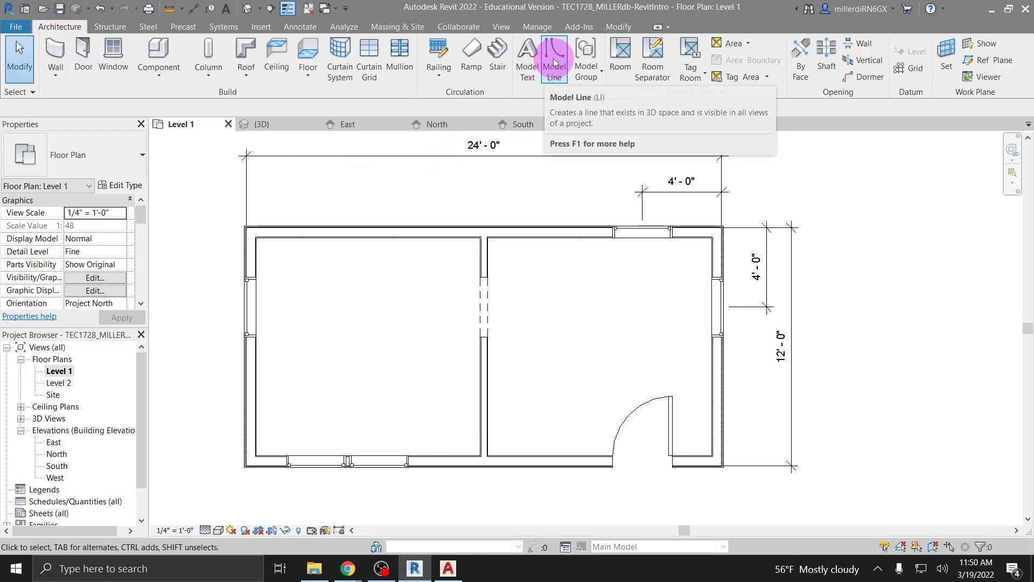
left_click(531, 67)
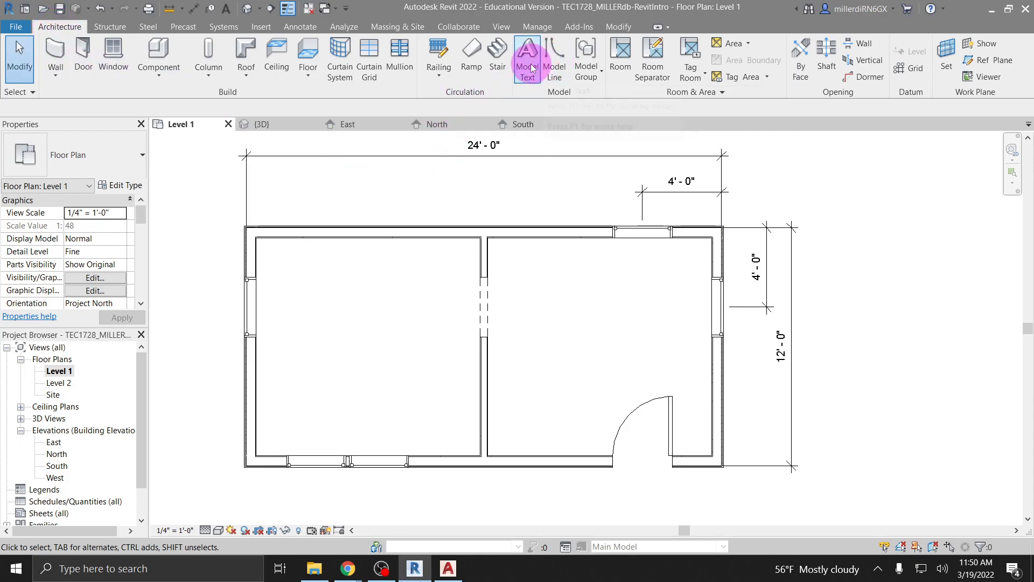
left_click(557, 74)
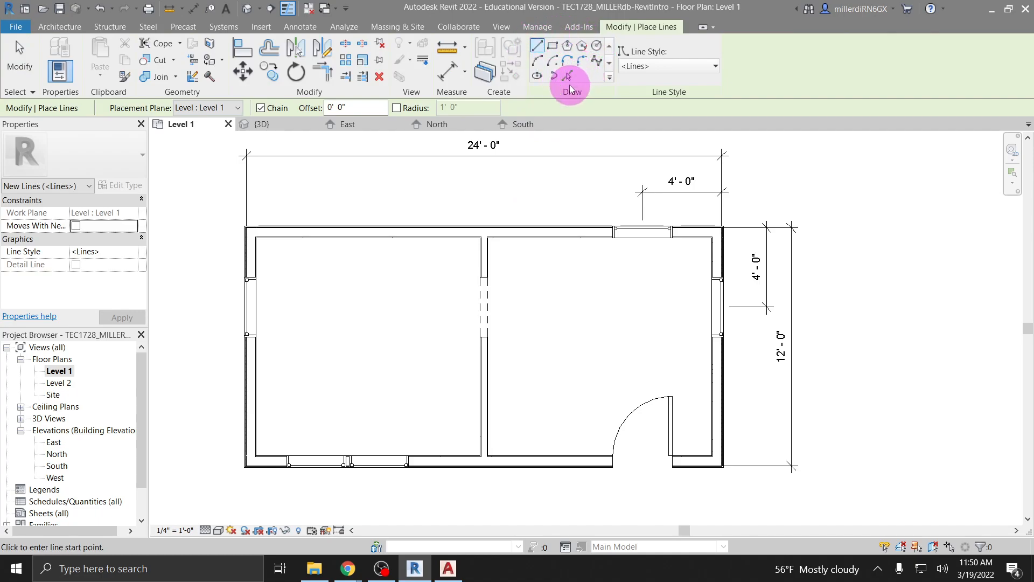
left_click(647, 68)
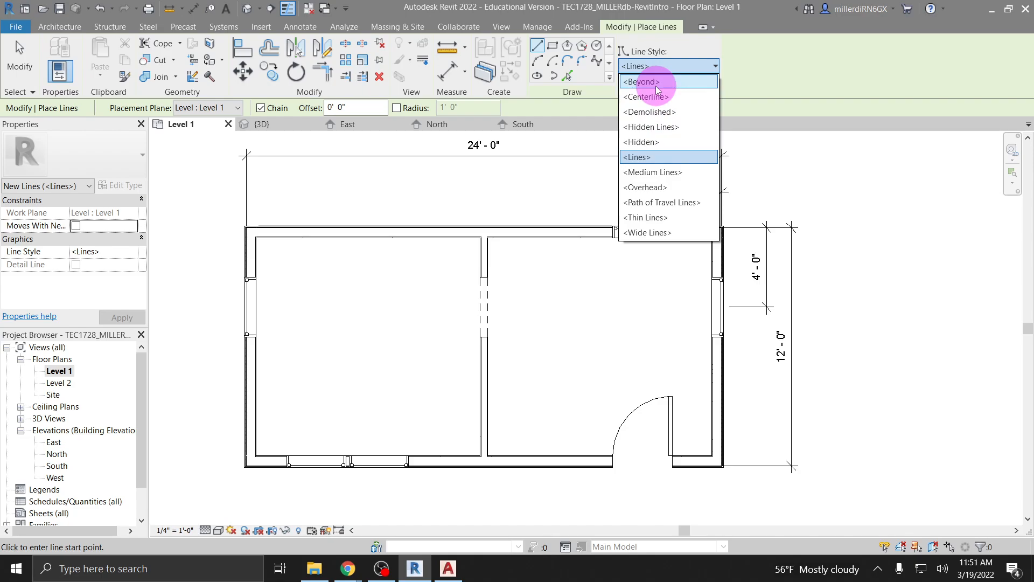
left_click(676, 159)
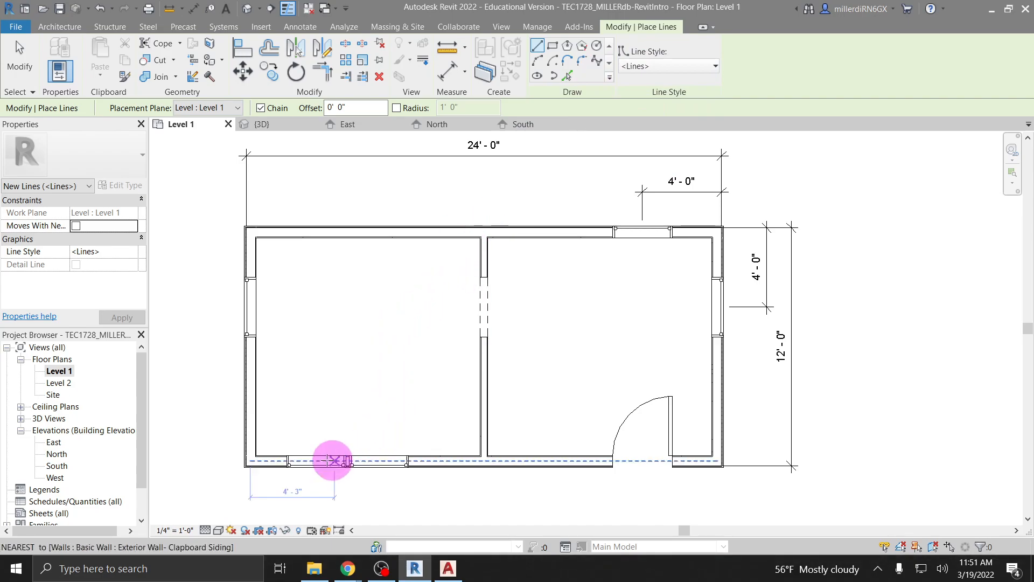
scroll(248, 464, "up", 5)
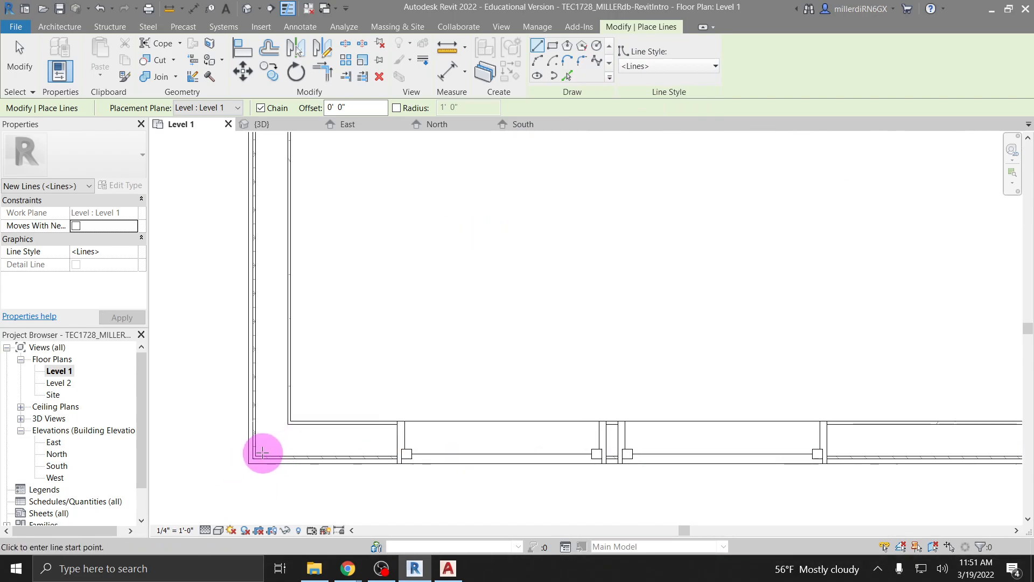
scroll(255, 454, "up", 2)
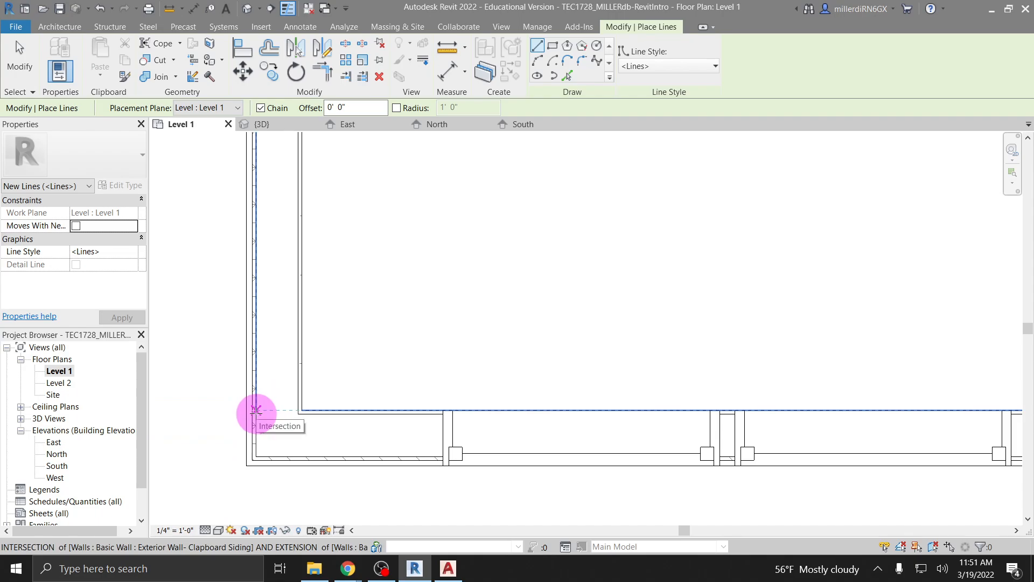
left_click(256, 410)
scroll(507, 389, "down", 2)
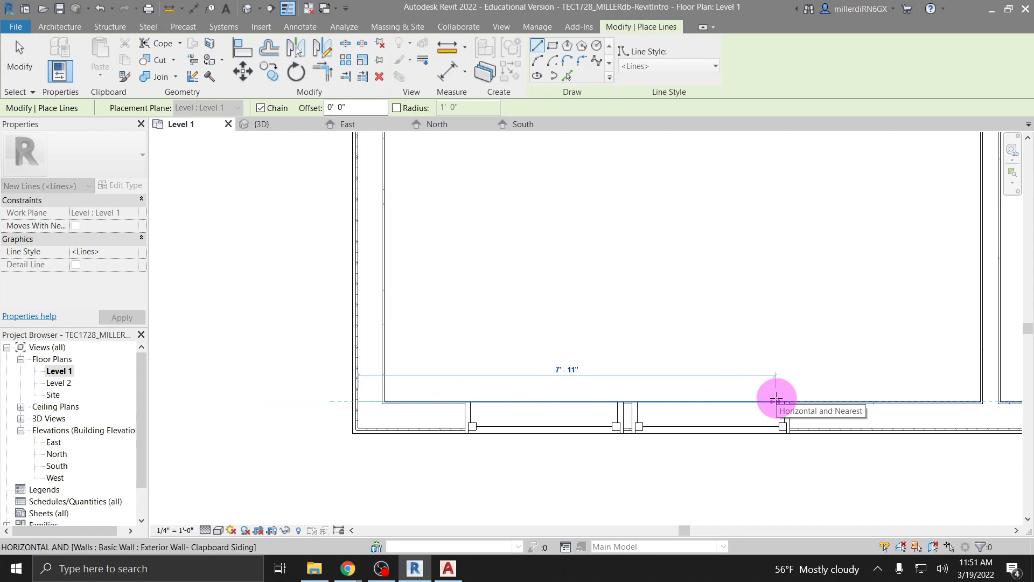
type("6")
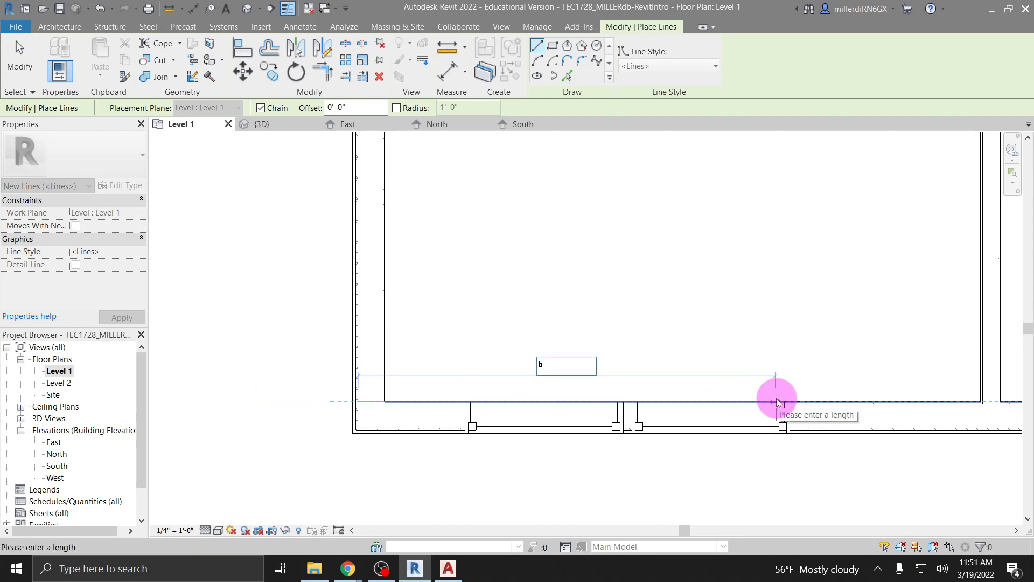
key("Return")
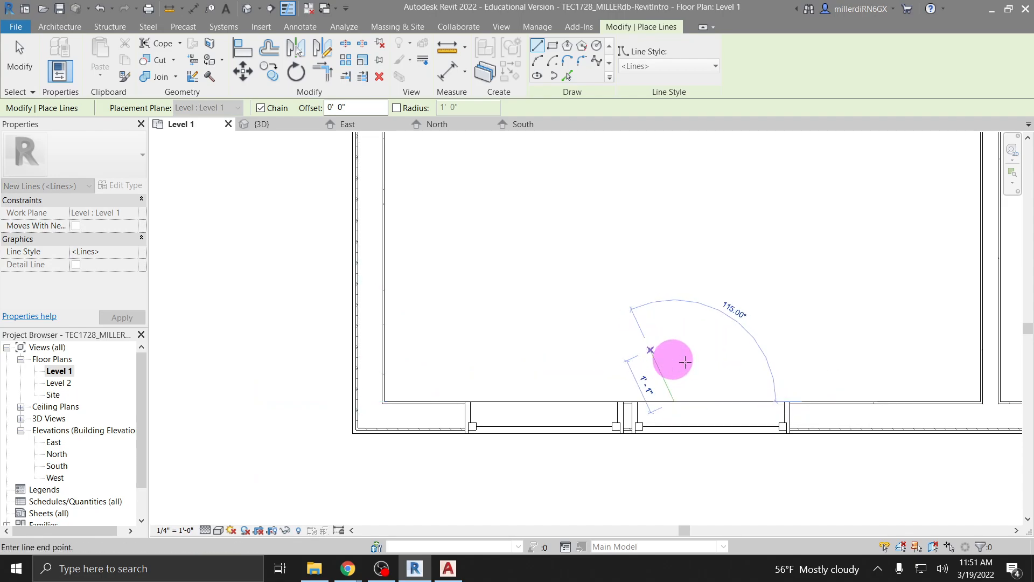
Continue the line chain straight south past the south wall from the 6' point, and add a 3" segment to the east.
left_click(674, 489)
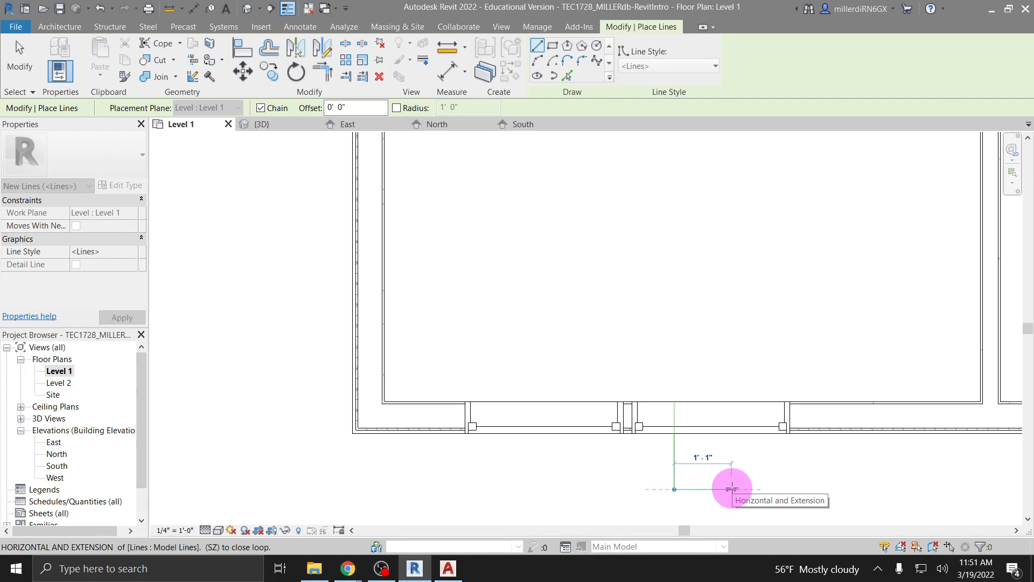
type("0'")
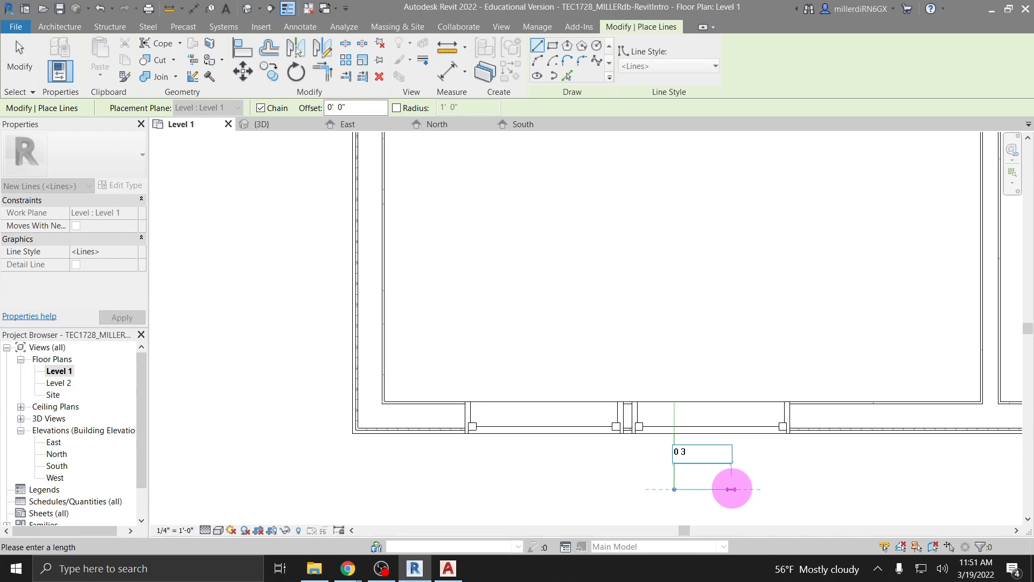
type(" - 3")
key("Return")
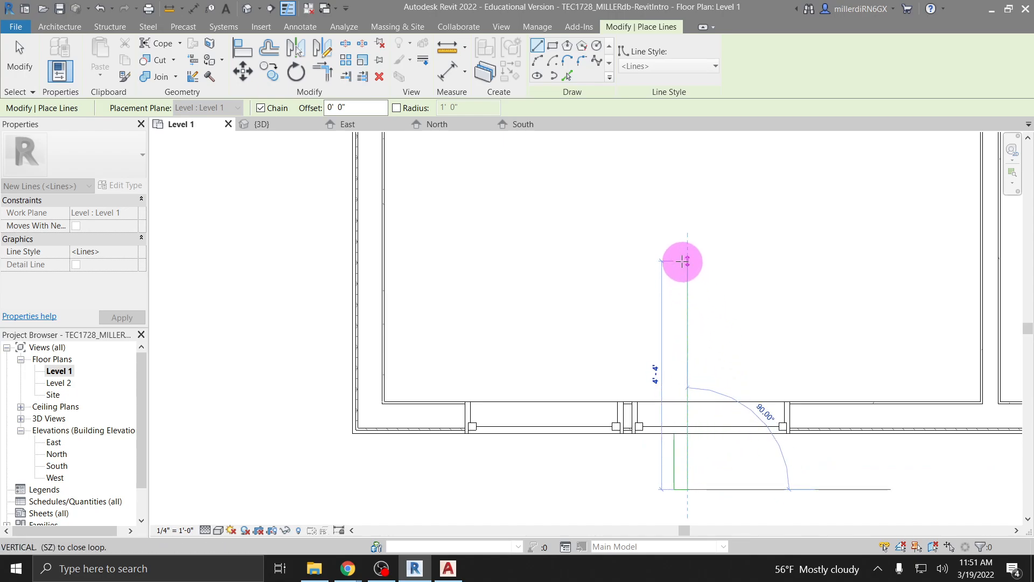
Continue the chain about 4'-4" north into the west room, and add a 6" segment to the west.
left_click(680, 262)
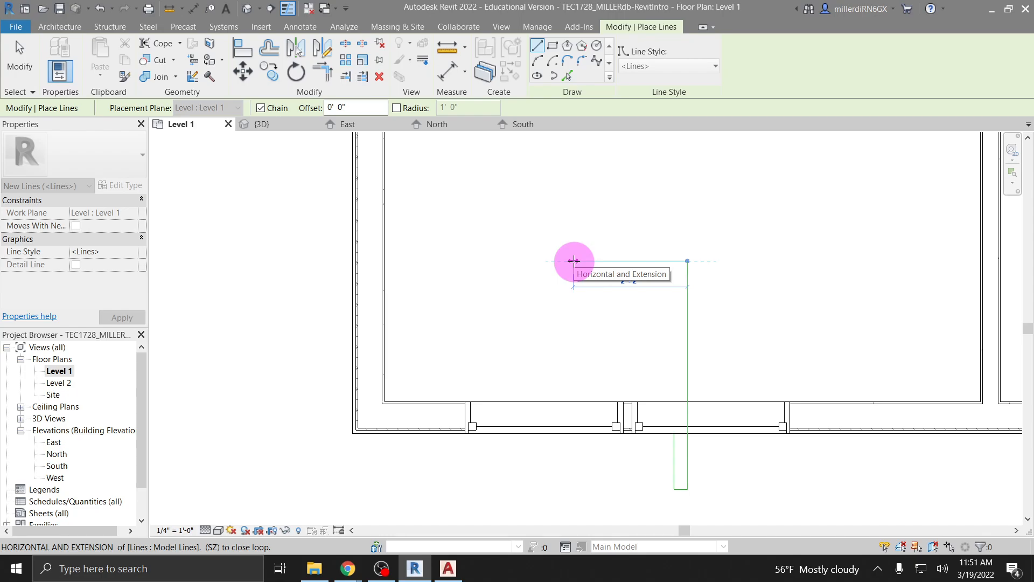
type("0'")
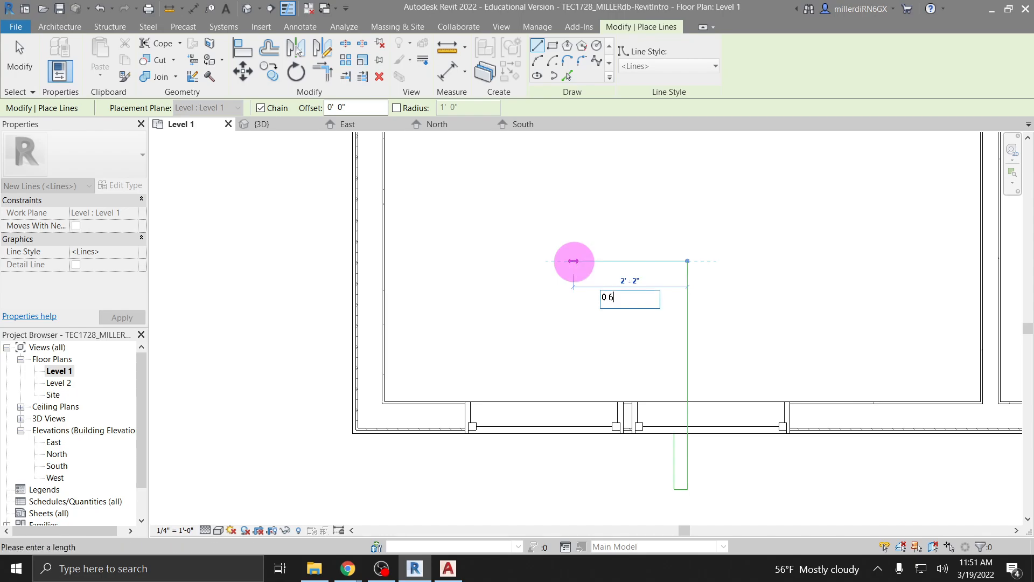
type(" - 6")
key("Return")
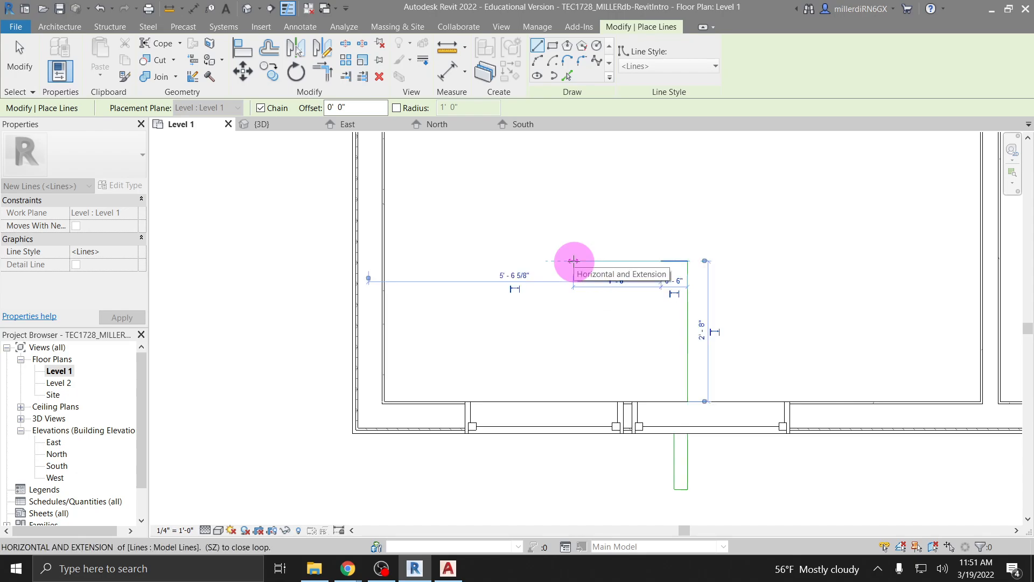
Draw the second long side of the 6" guide strip south past the exterior wall and end the line command.
left_click(662, 493)
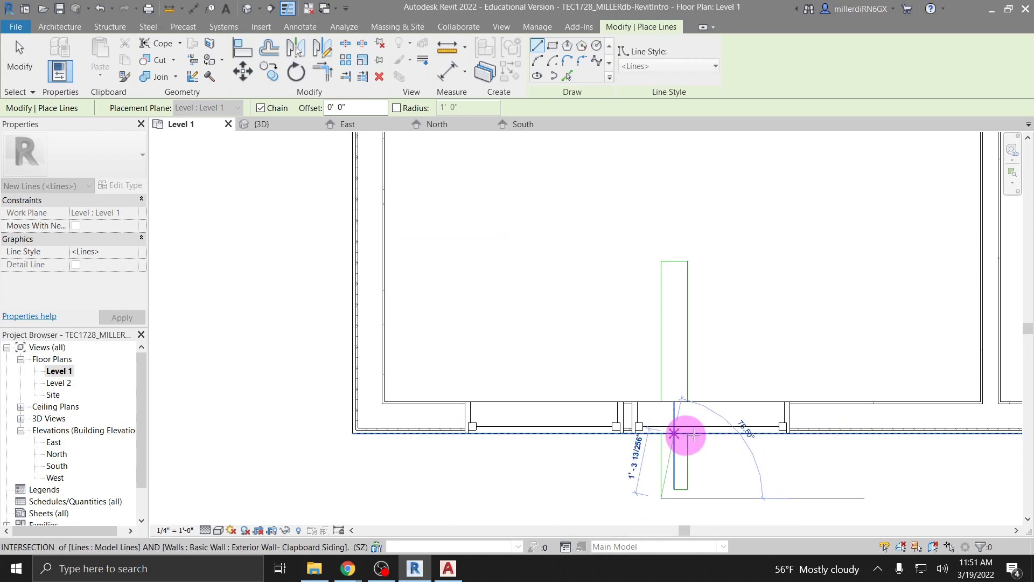
middle_click_drag(667, 484, 533, 468)
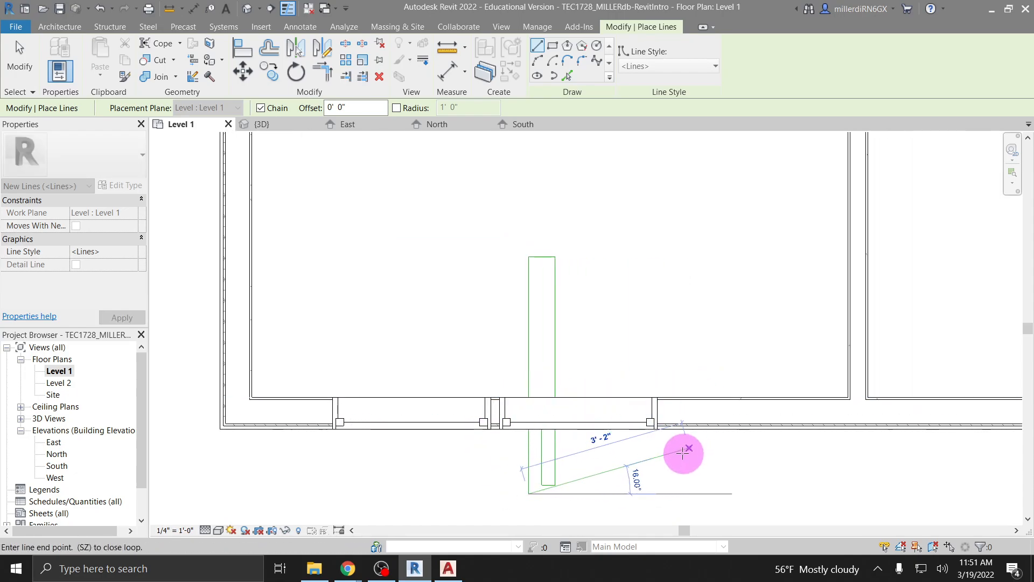
key("Escape")
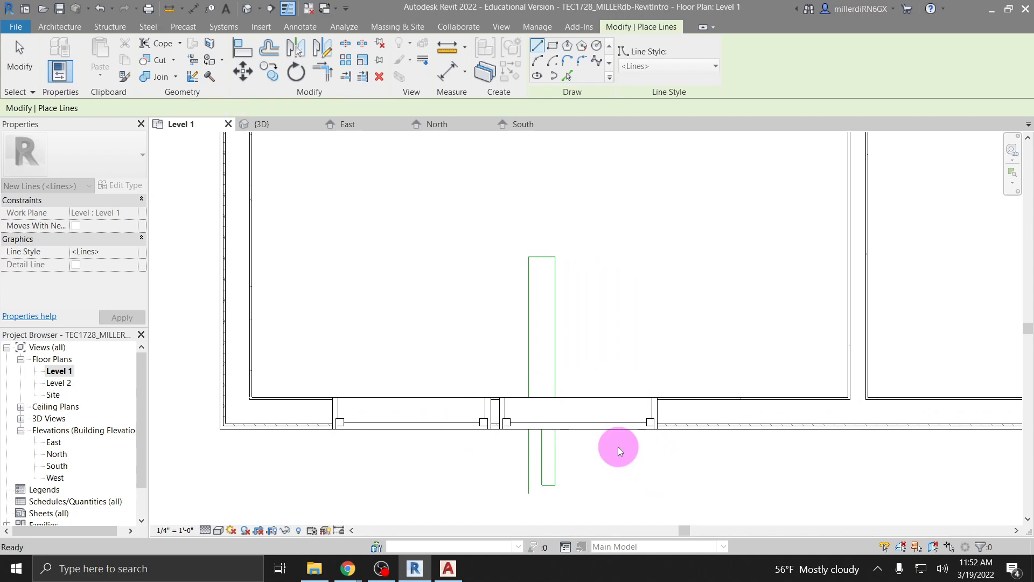
key("Escape")
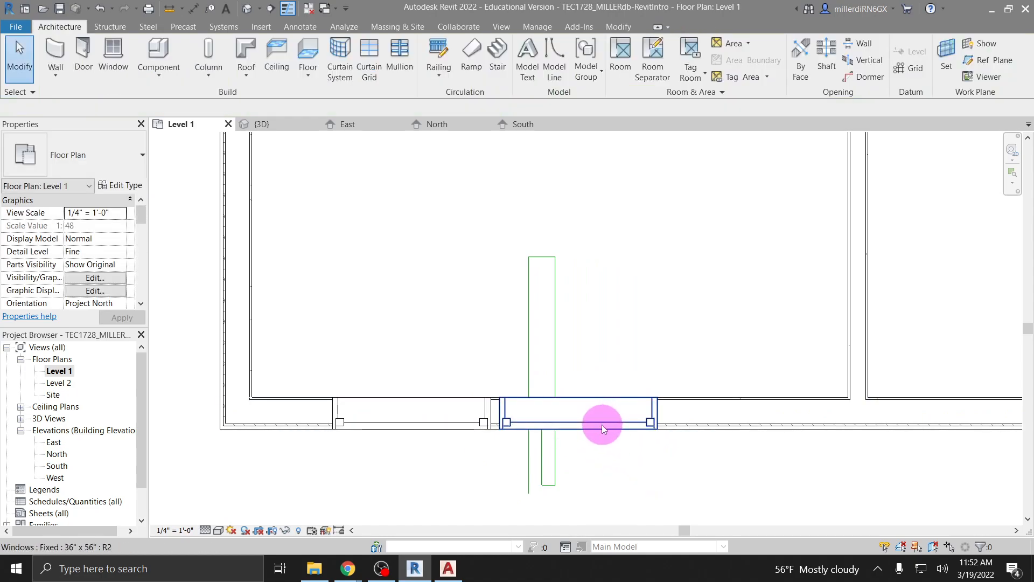
Move the eastern of the two south windows east past the guide lines, about 4'-3" centre to centre from its neighbour.
left_click(602, 421)
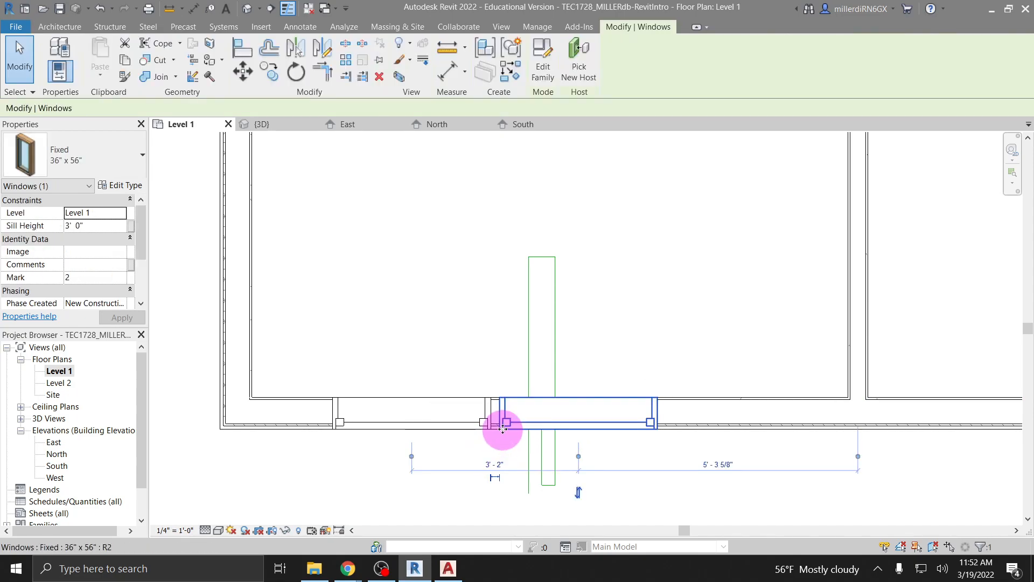
left_click_drag(498, 425, 555, 428)
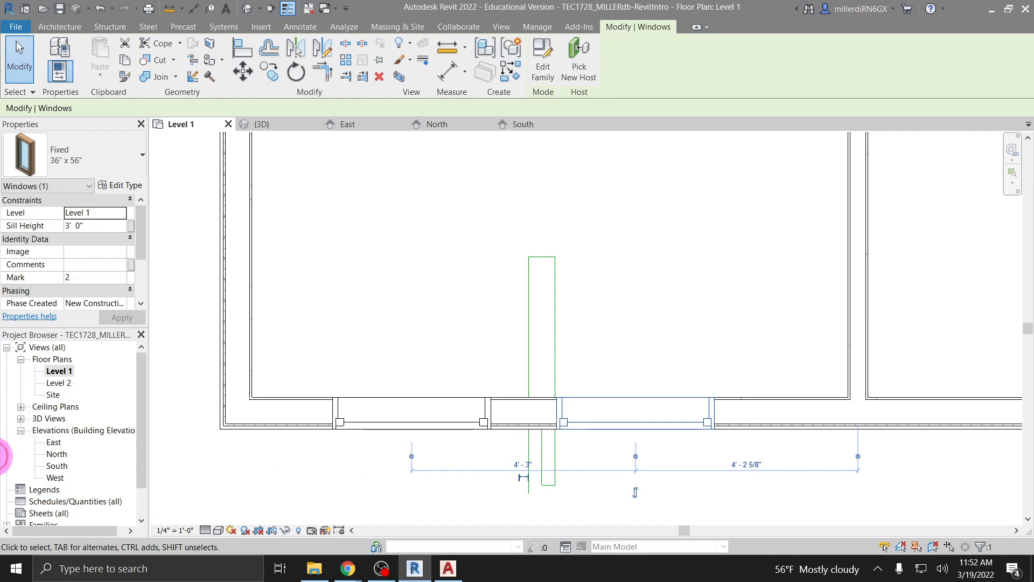
left_click(25, 445)
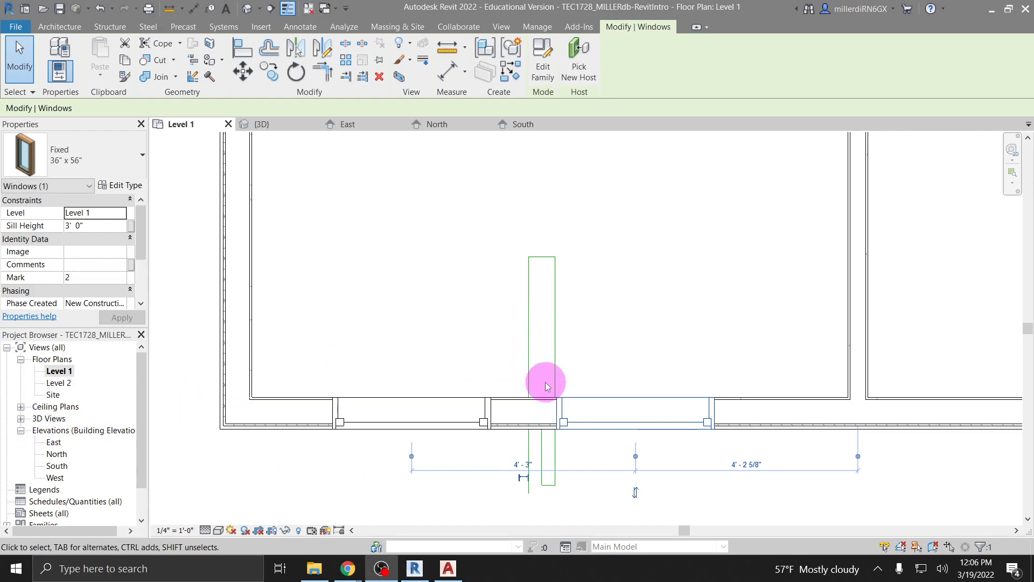
Move the eastern south window slightly west so its west edge meets the eastern guide line at the exterior wall face.
scroll(572, 412, "up", 2)
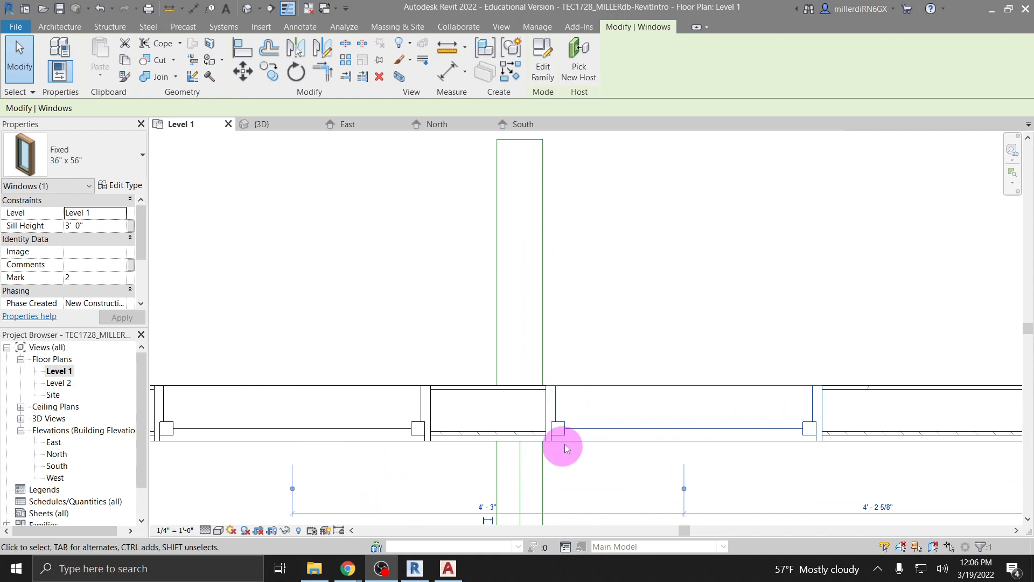
left_click(547, 442)
scroll(546, 441, "up", 3)
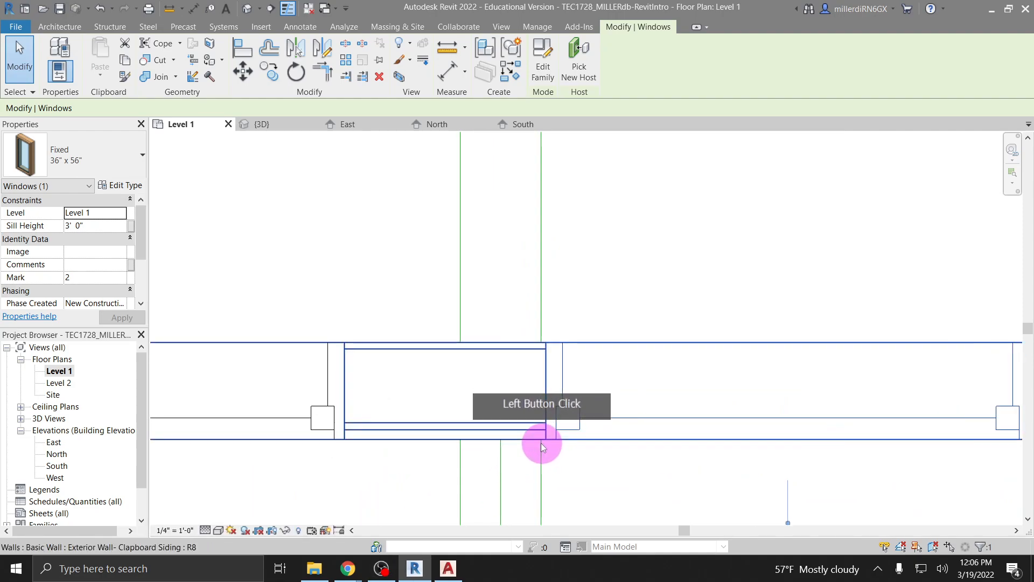
left_click(243, 73)
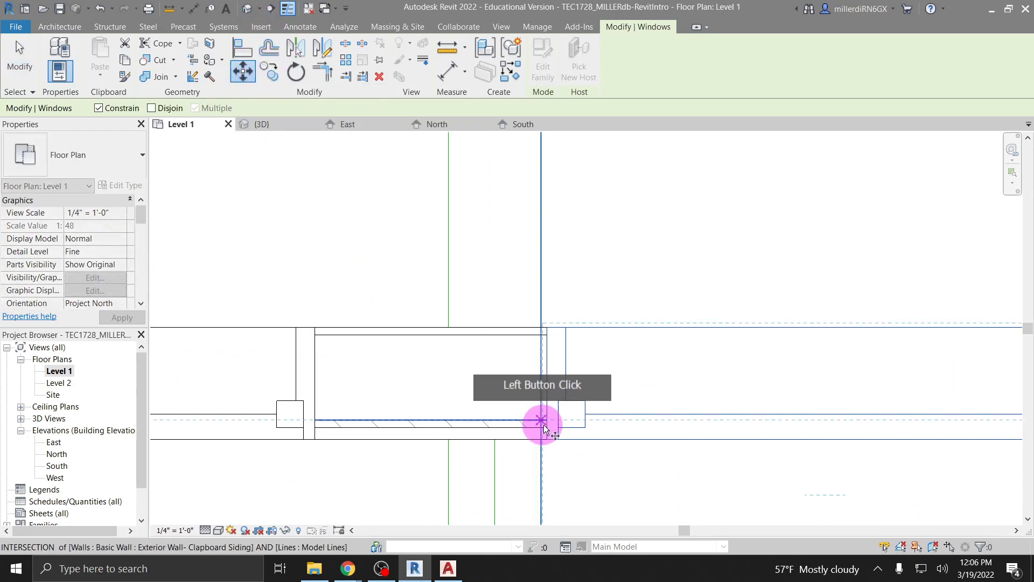
left_click(547, 441)
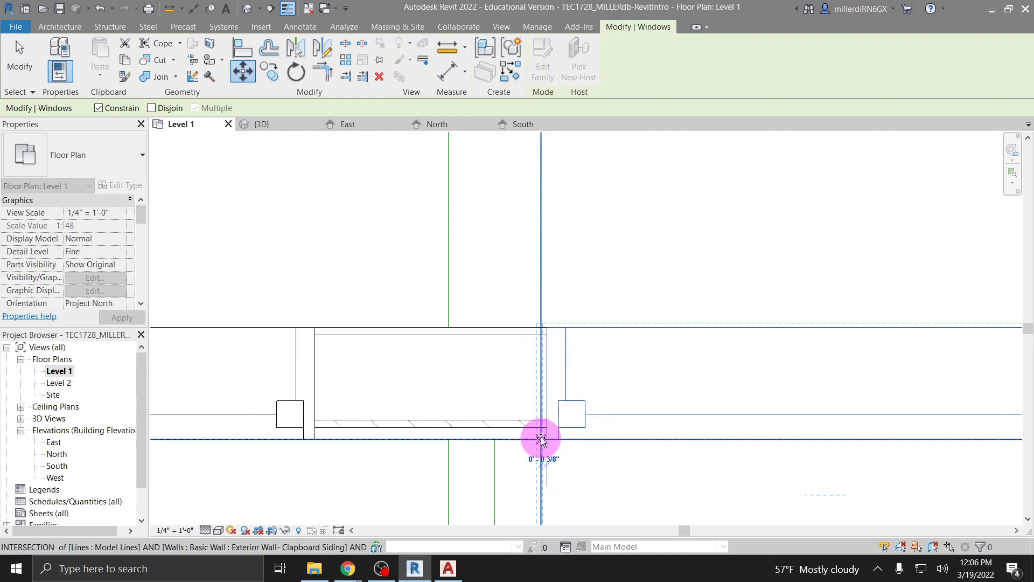
left_click(496, 485)
Move the western south window east so its east edge meets the western guide line at the exterior wall face.
scroll(303, 431, "down", 1)
left_click(299, 426)
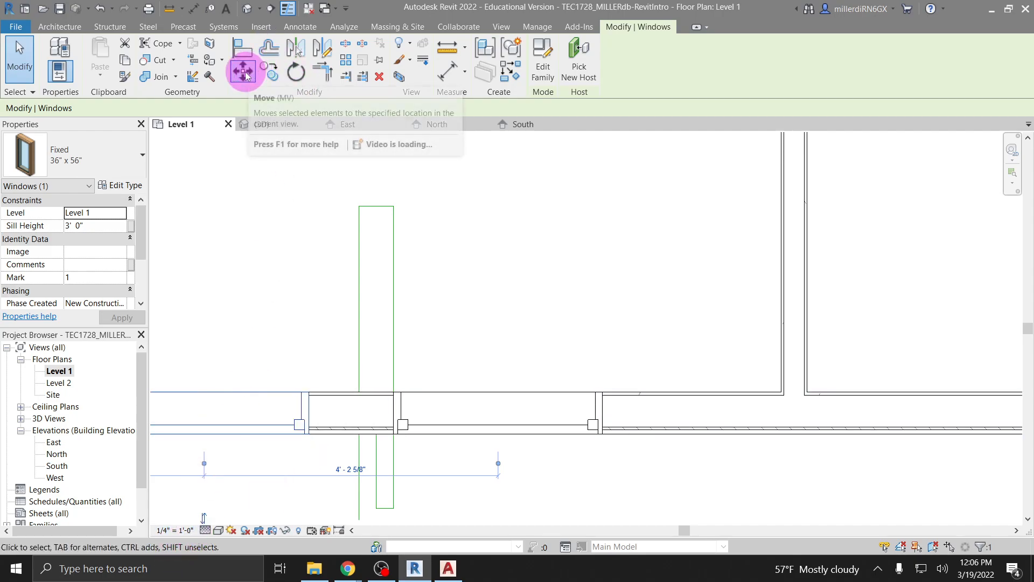
left_click(245, 75)
left_click(308, 434)
left_click(358, 434)
scroll(358, 446, "down", 4)
middle_click_drag(371, 404, 464, 427)
left_click(278, 396)
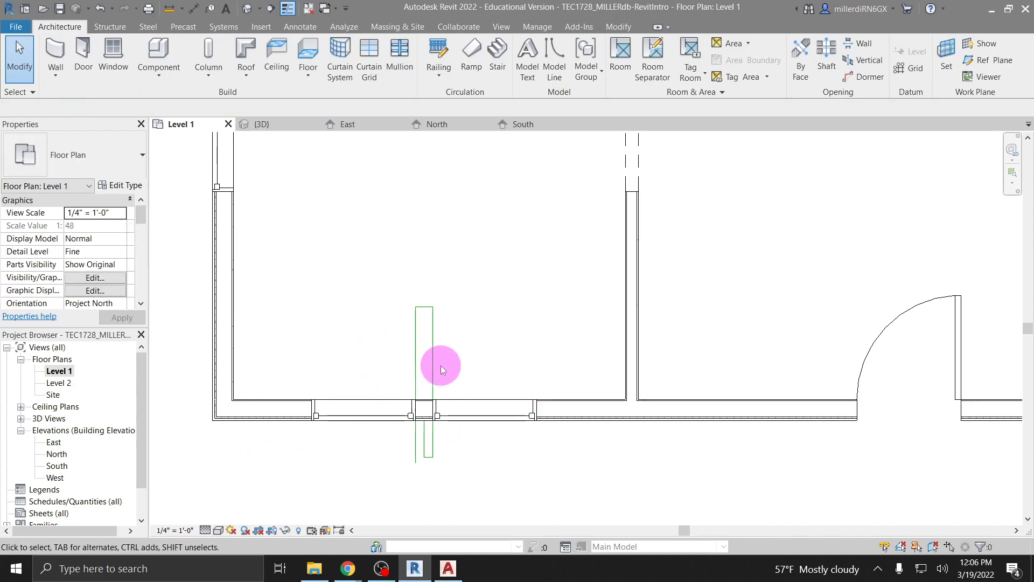
Delete all the model-line guides drawn between and south of the two south windows.
left_click_drag(451, 376, 397, 289)
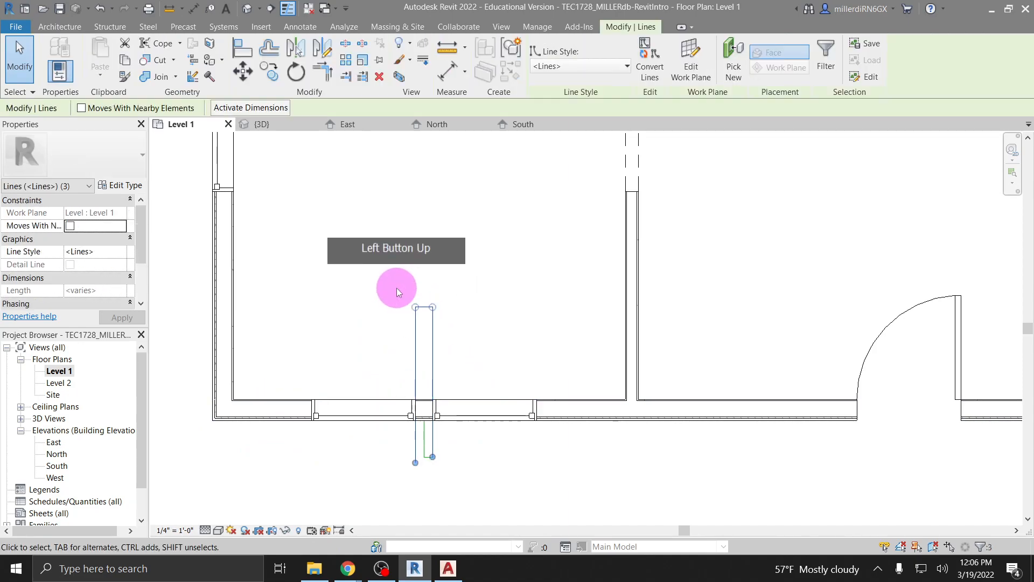
key("Delete")
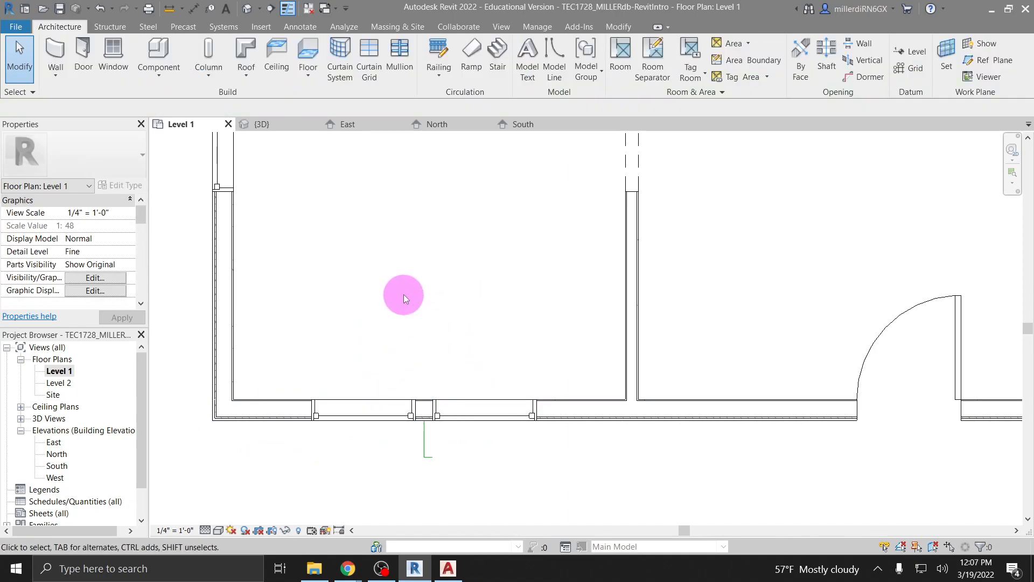
left_click_drag(468, 480, 404, 444)
key("Delete")
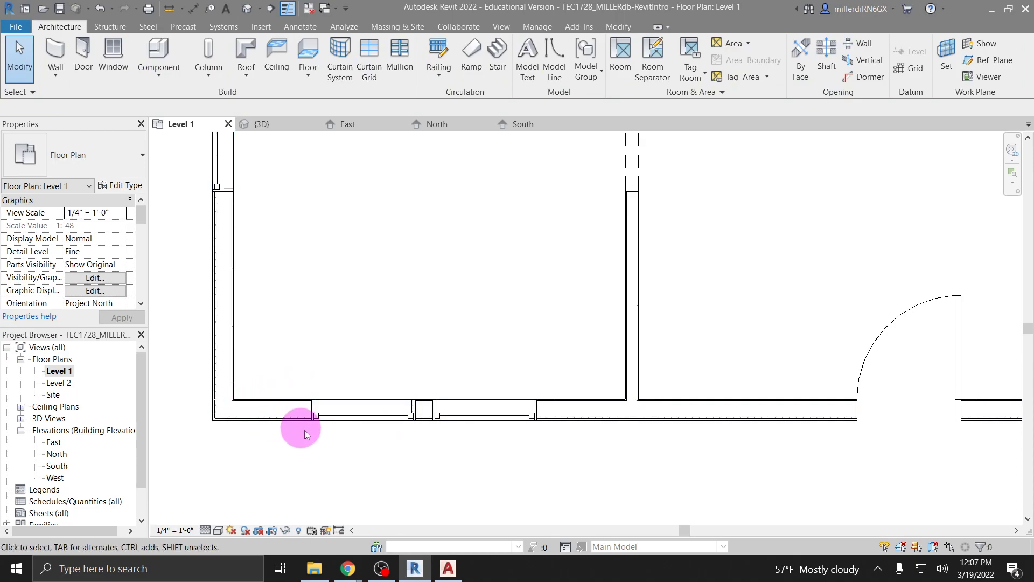
scroll(420, 449, "up", 1)
scroll(419, 412, "up", 1)
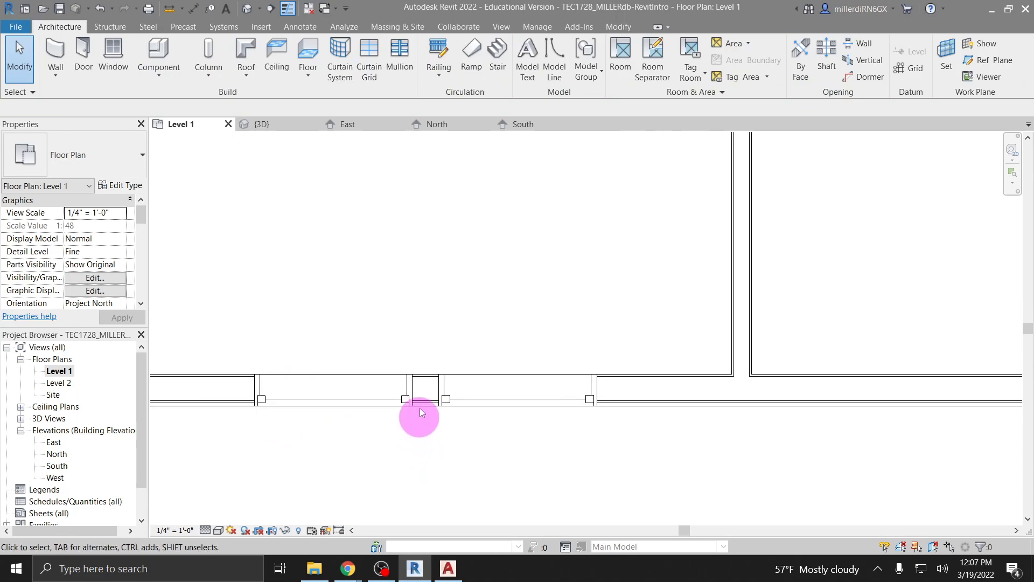
scroll(460, 455, "down", 1)
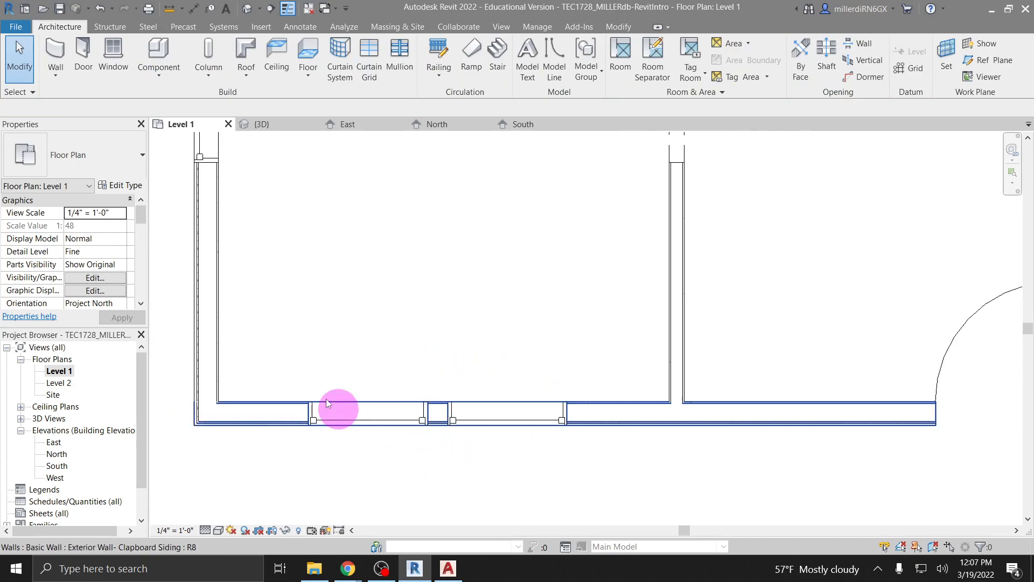
left_click(194, 10)
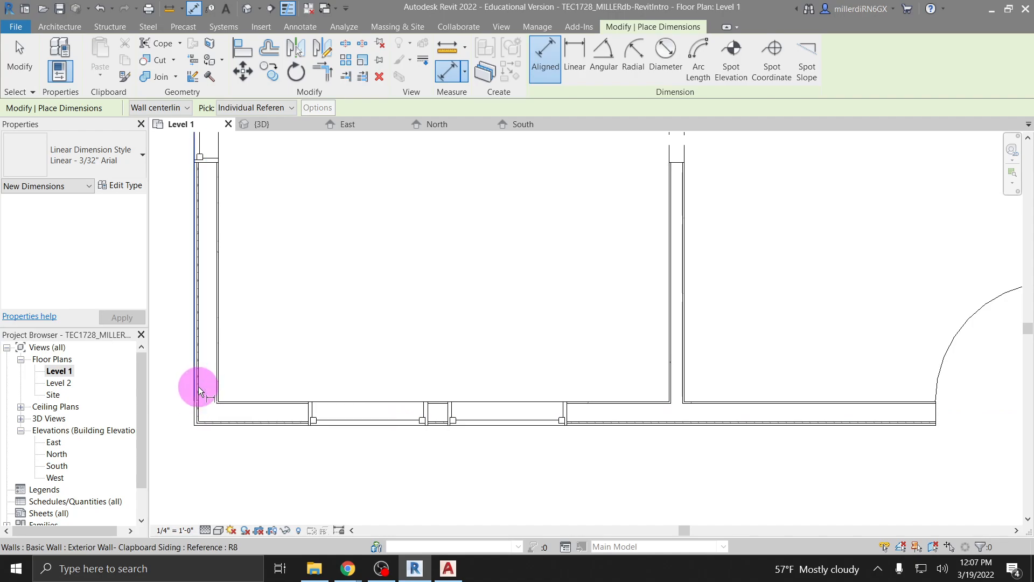
left_click(201, 395)
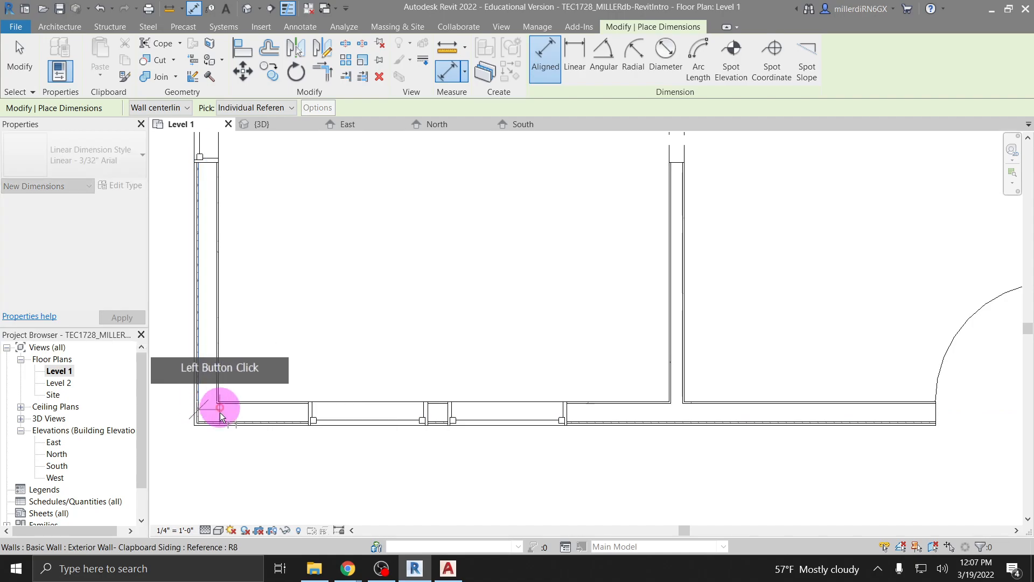
left_click(370, 428)
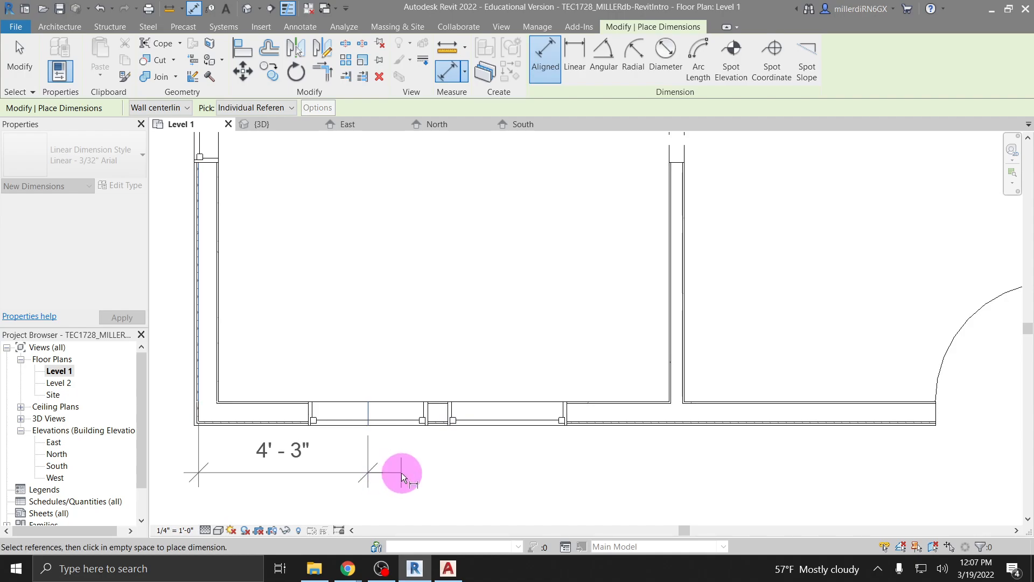
key("Escape")
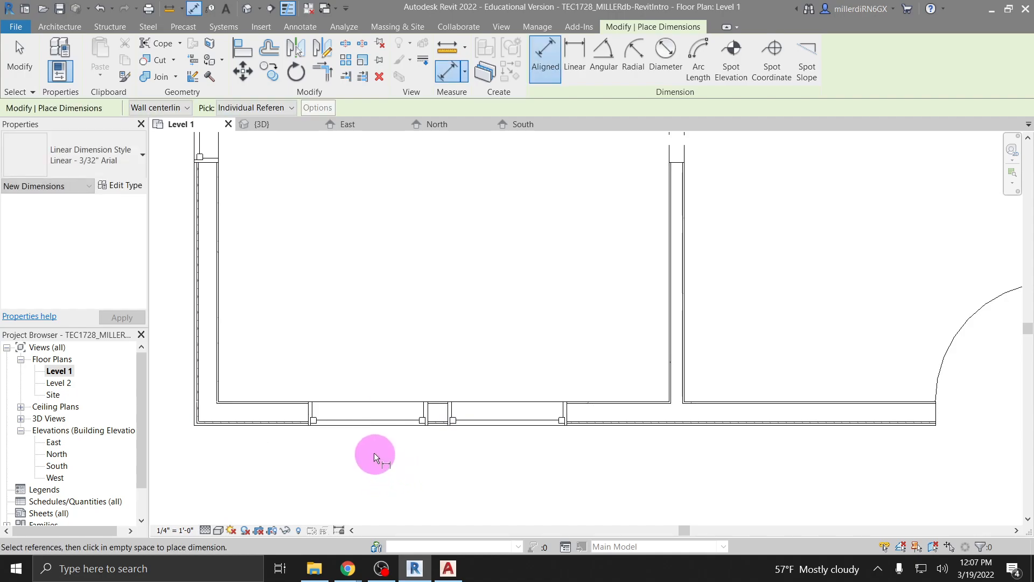
key("Escape")
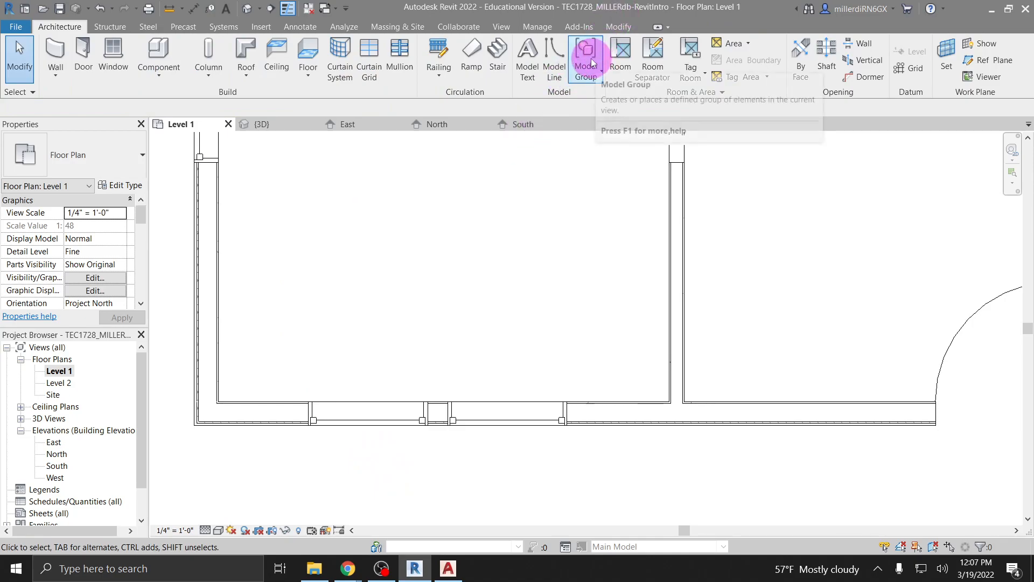
Draw a north–south model line centred between the two south windows and shorten its south end to the exterior wall face.
left_click(590, 59)
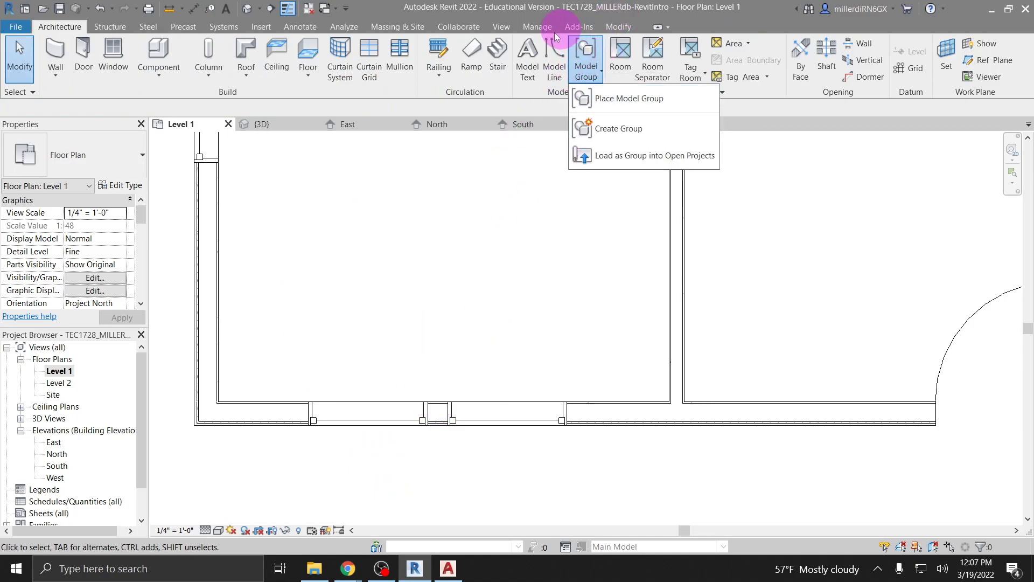
left_click(555, 58)
left_click(439, 402)
left_click(437, 474)
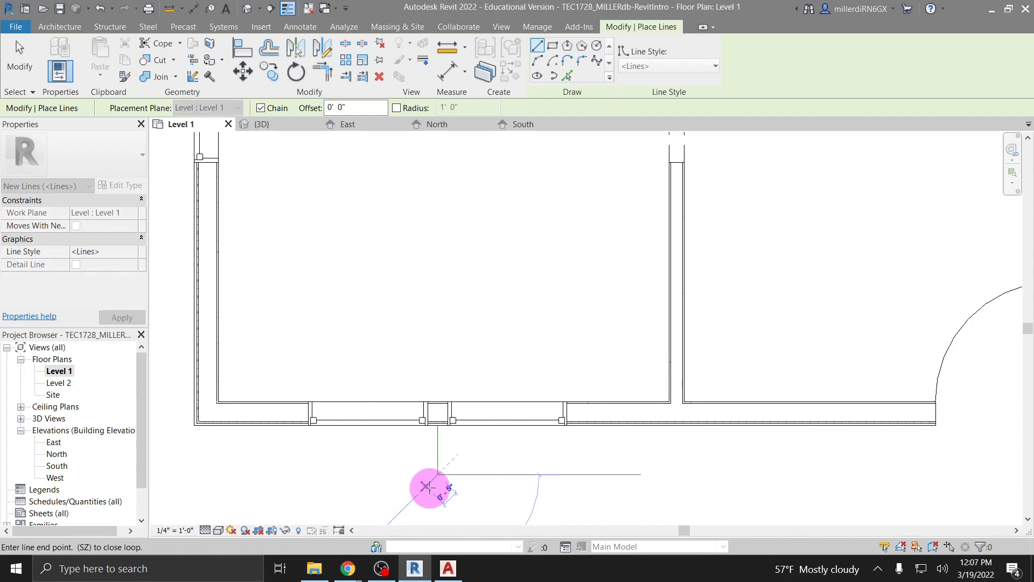
key("Escape")
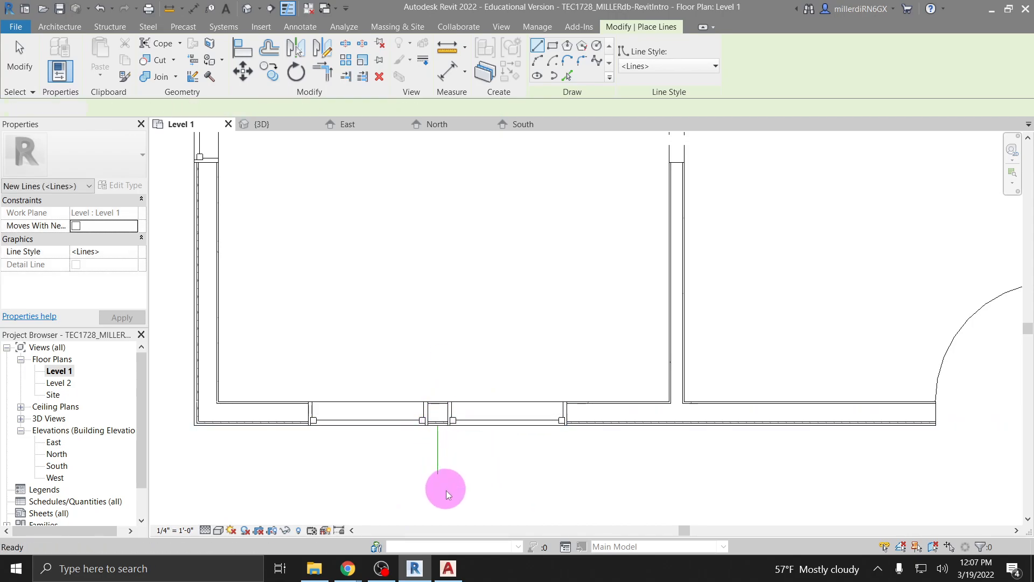
key("Escape")
left_click(438, 479)
left_click_drag(437, 421, 438, 425)
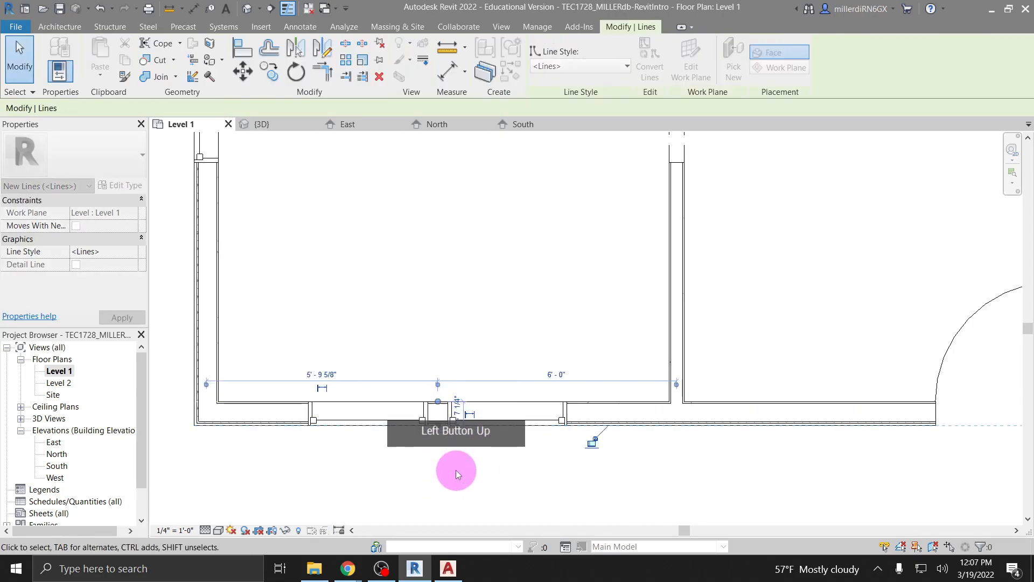
left_click(445, 448)
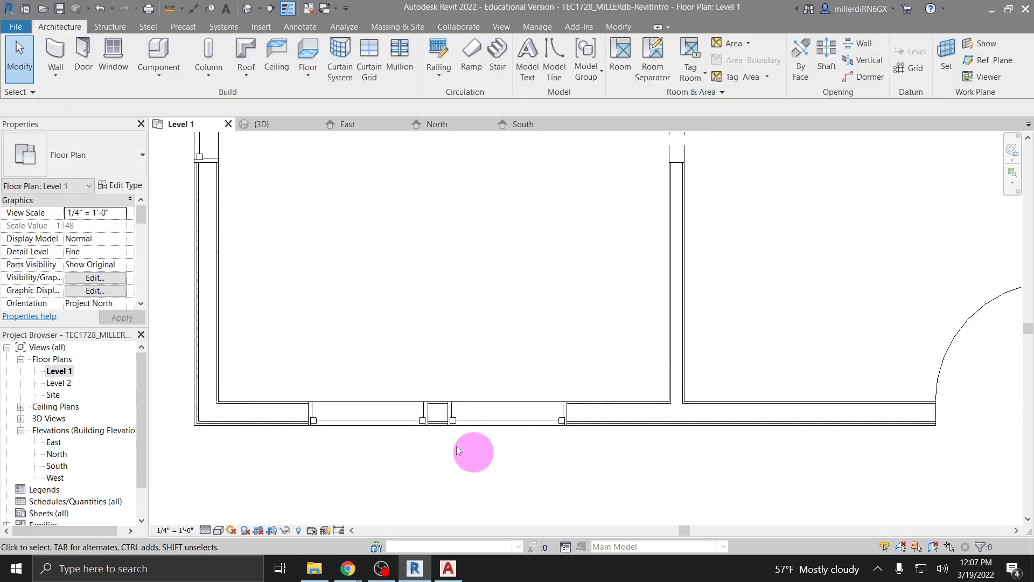
Place an aligned dimension south of the building from the west wall's outer core face to the model line between the windows.
left_click(194, 9)
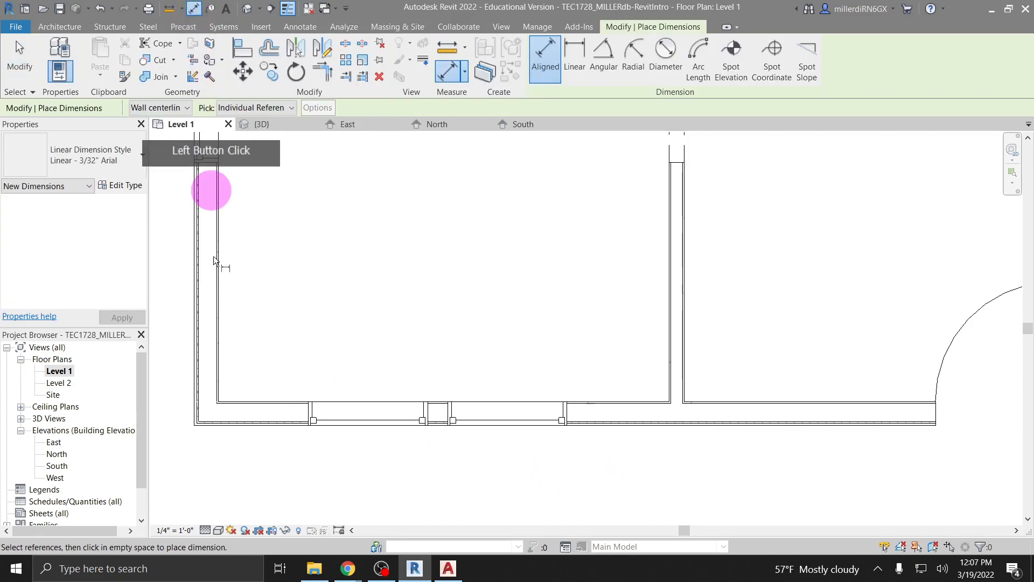
left_click(201, 395)
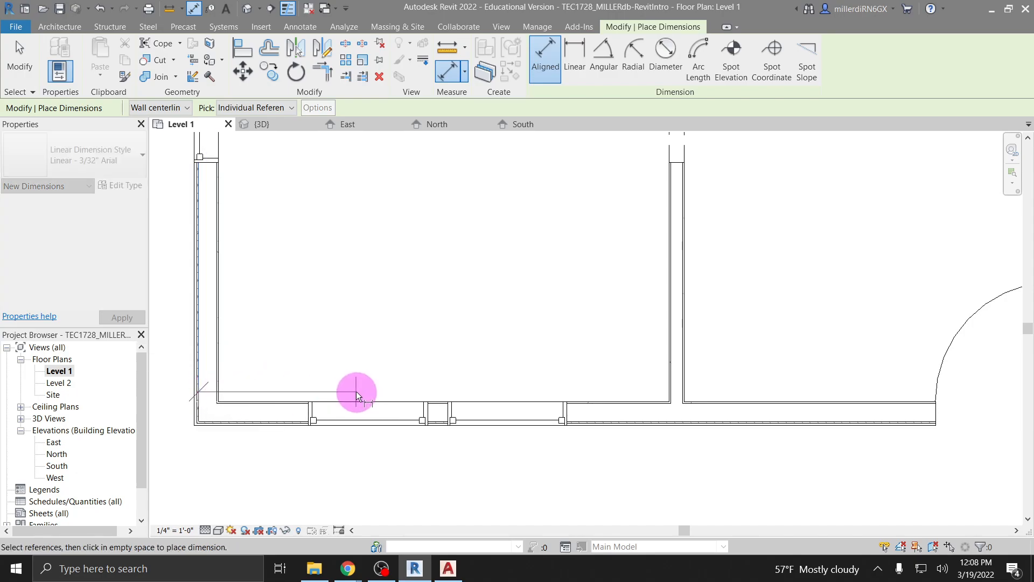
left_click(436, 423)
middle_click_drag(432, 494, 414, 439)
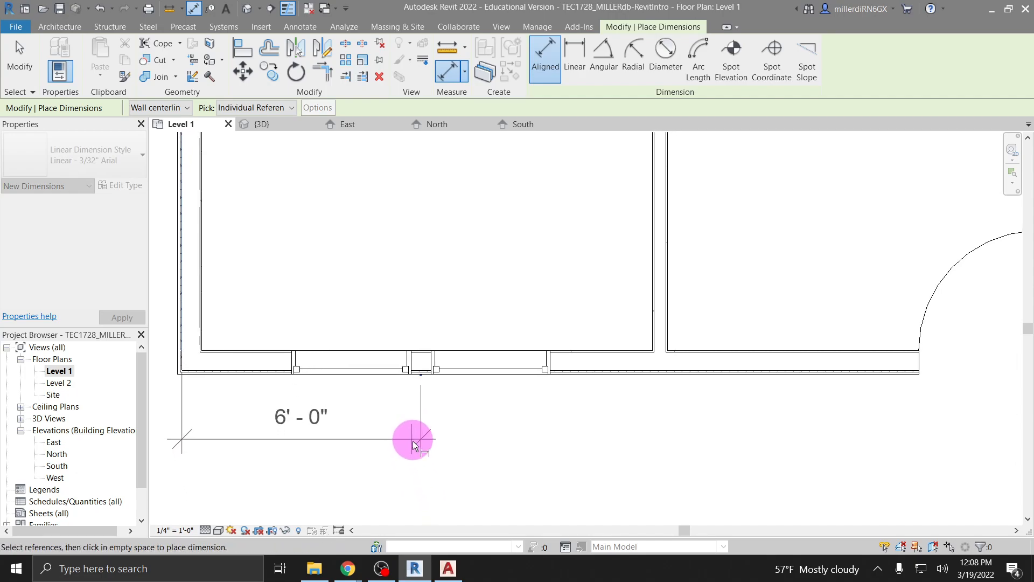
left_click(417, 467)
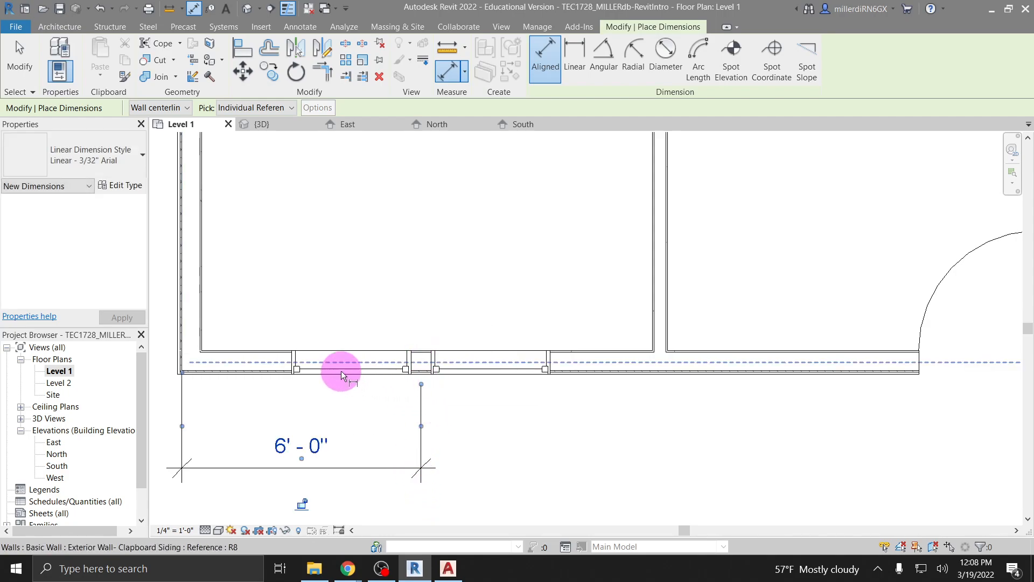
Dimension each south window's centre to the model line between them, aligning both dimensions in one row above the overall one.
left_click(354, 376)
left_click(421, 373)
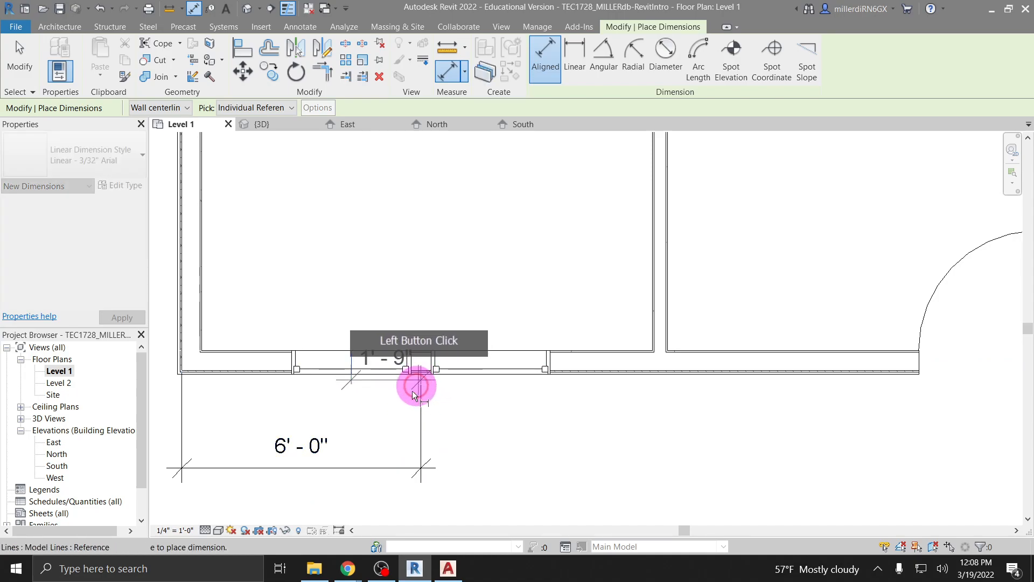
left_click(414, 423)
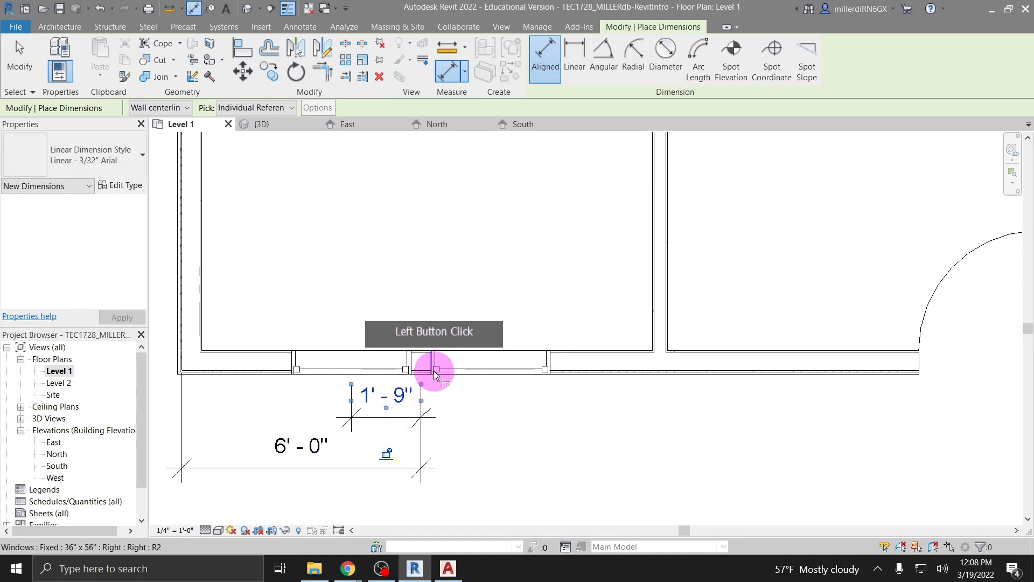
left_click(491, 370)
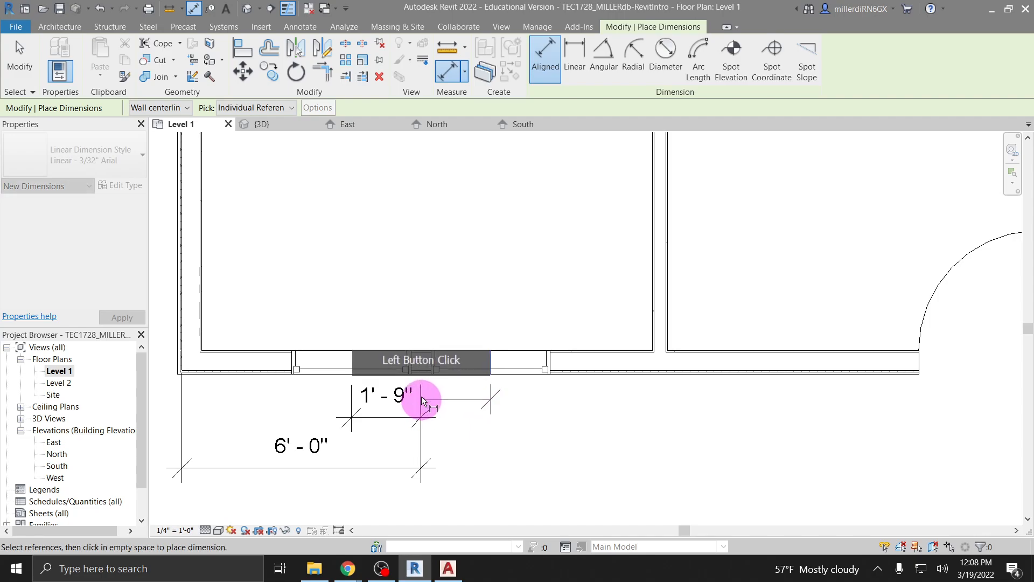
left_click(422, 376)
left_click(421, 417)
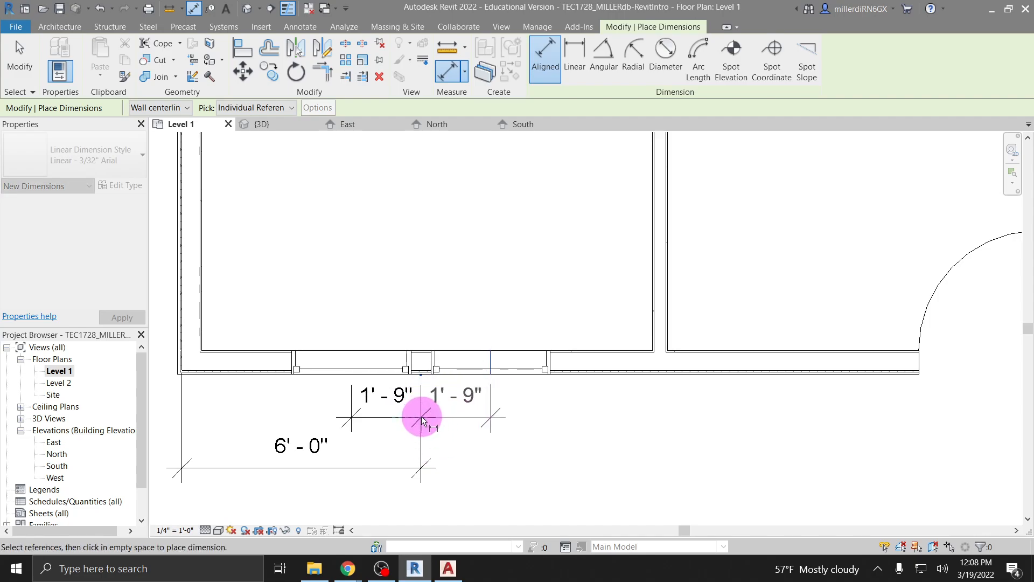
left_click(693, 428)
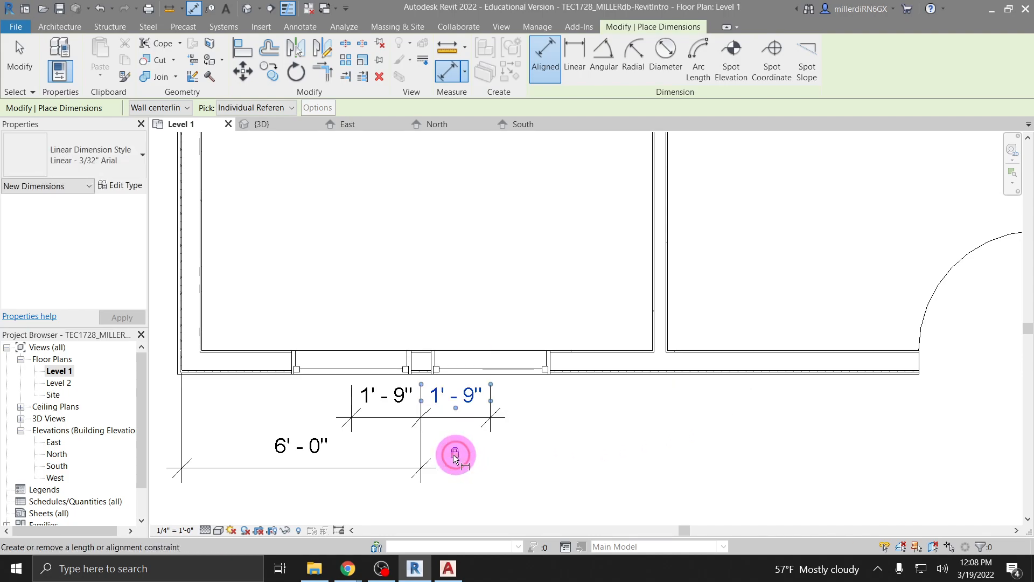
Lock both window-centre dimensions and the dimension from the west wall to the model line, and clear the selection.
left_click(455, 455)
key("Escape")
key("Escape")
left_click(367, 418)
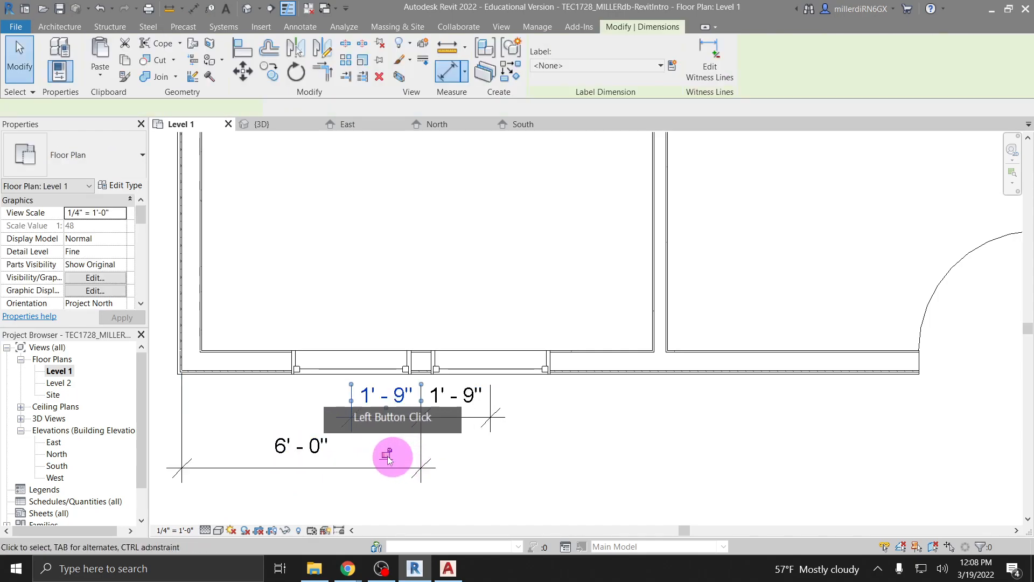
left_click(345, 468)
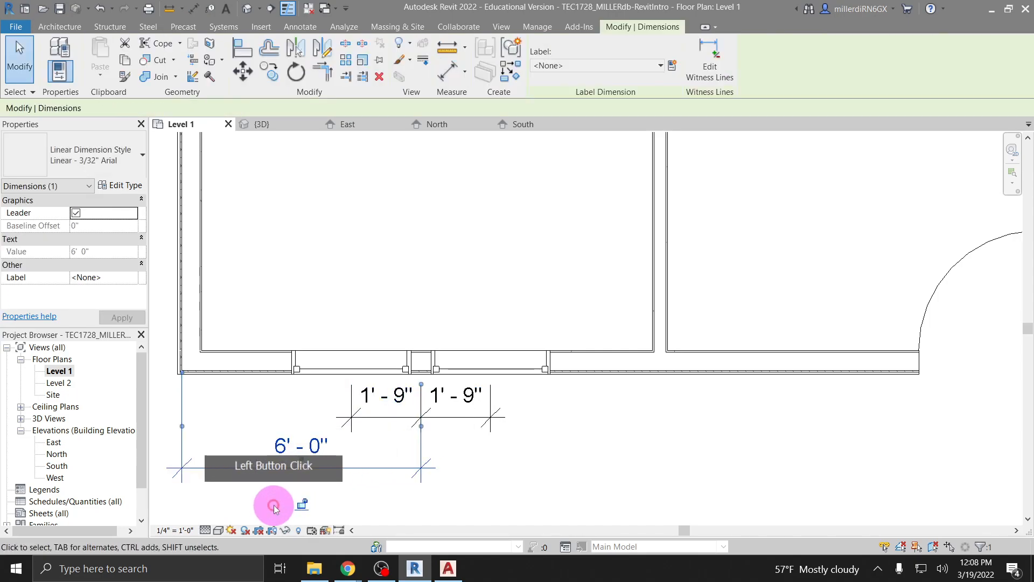
left_click(301, 503)
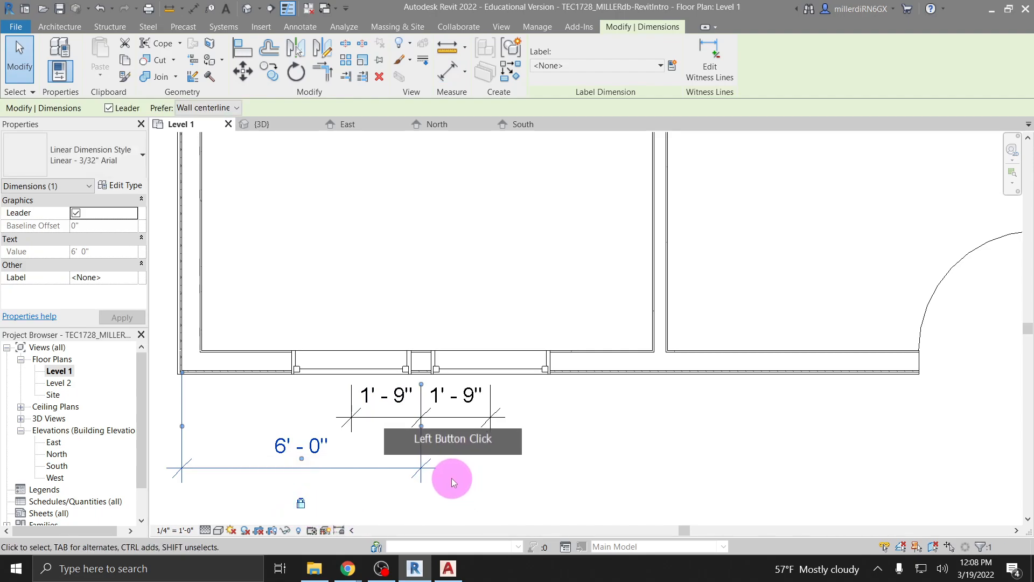
scroll(453, 478, "down", 4)
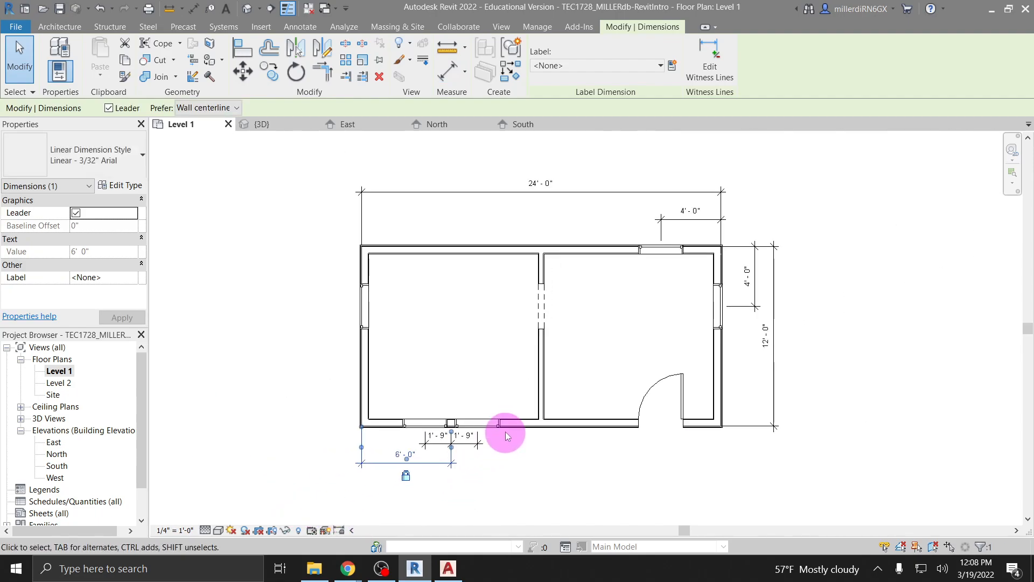
scroll(431, 448, "up", 2)
key("Escape")
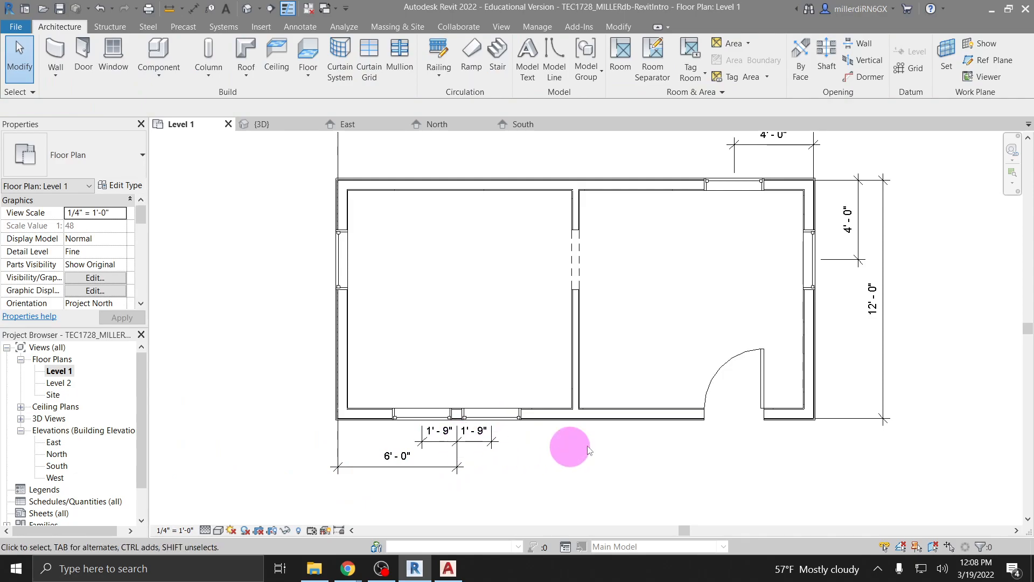
Open the default 3D view and examine the fixed window nearer the door on the south wall, leaving nothing selected.
scroll(606, 430, "down", 1)
scroll(607, 430, "down", 1)
middle_click_drag(605, 421, 509, 419)
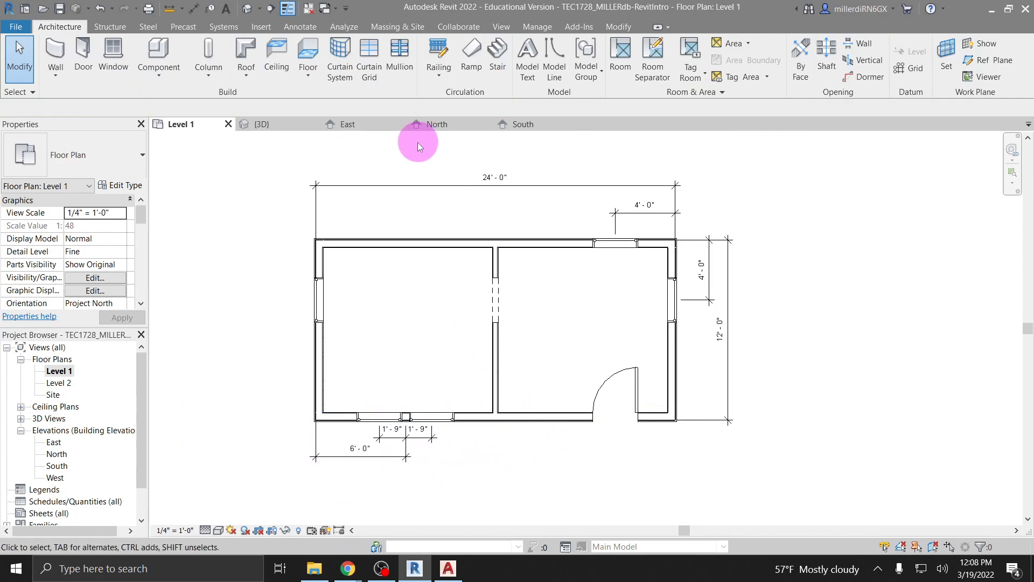
left_click(249, 8)
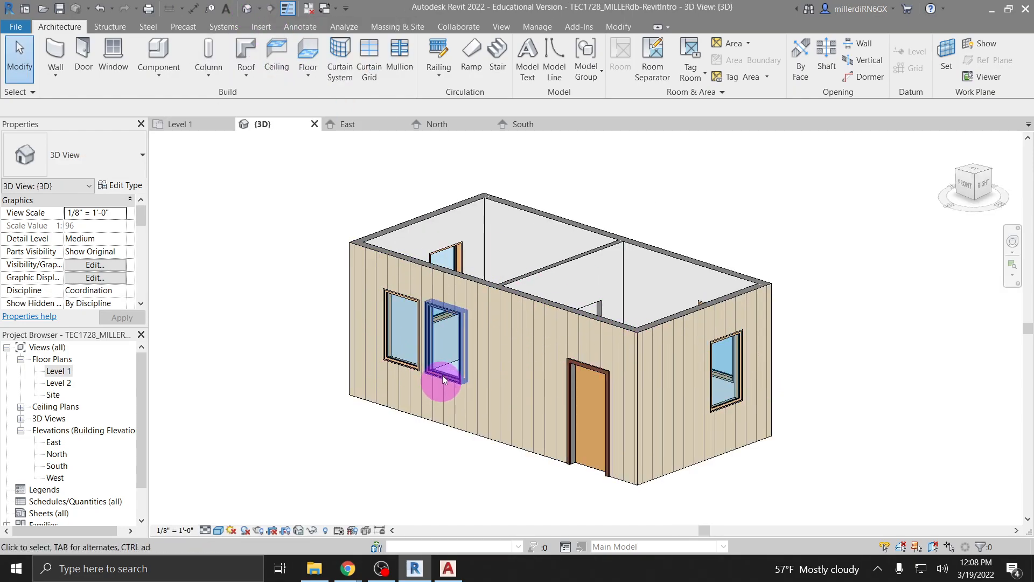
scroll(443, 359, "down", 1)
scroll(443, 365, "up", 3)
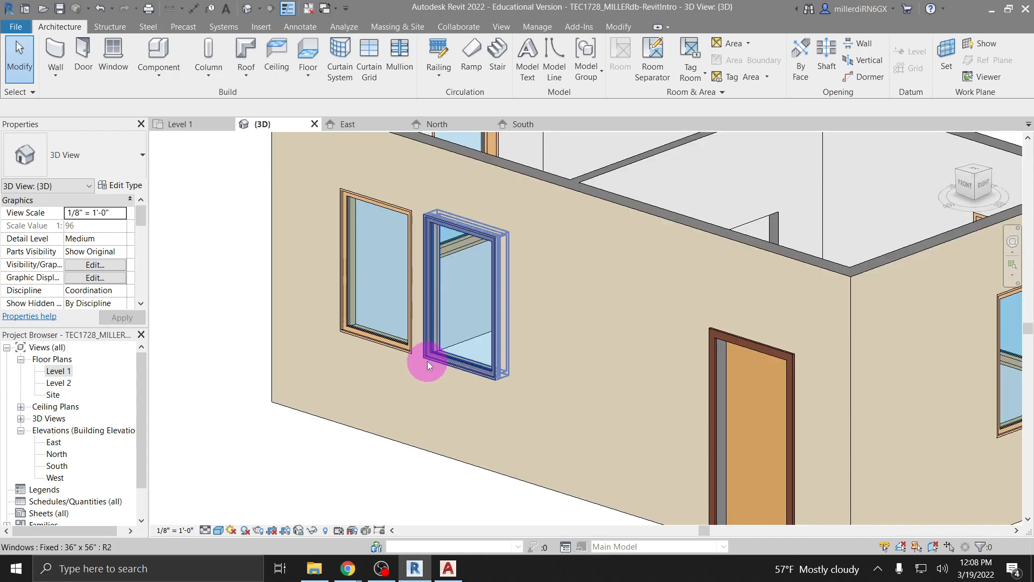
left_click(457, 360)
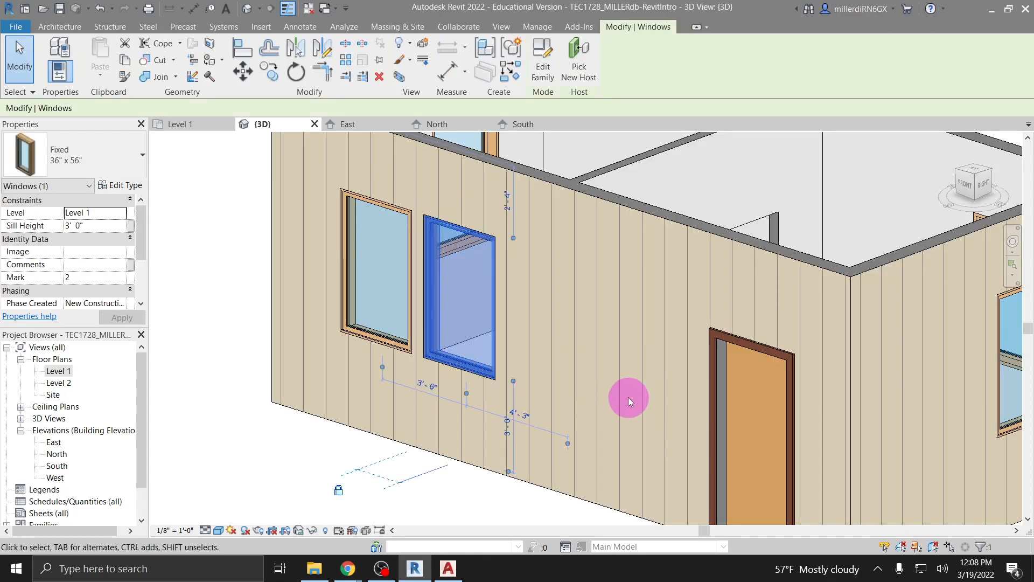
left_click(280, 479)
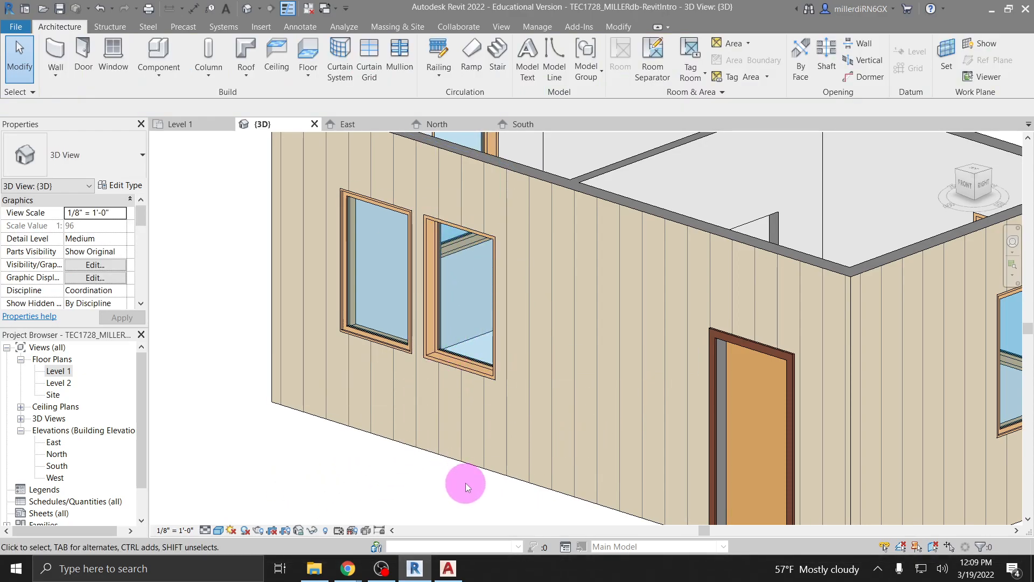
left_click(457, 361)
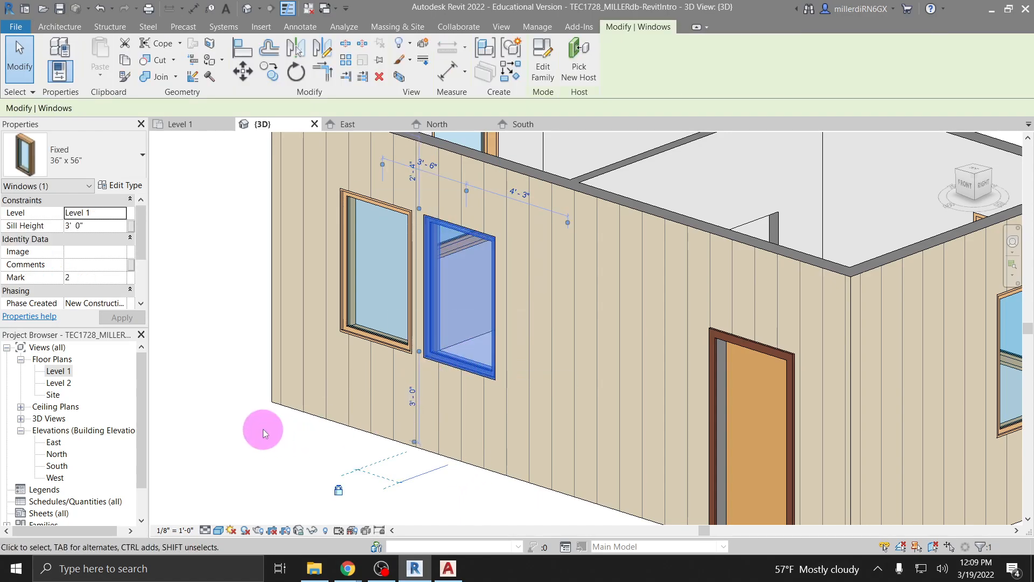
left_click(240, 461)
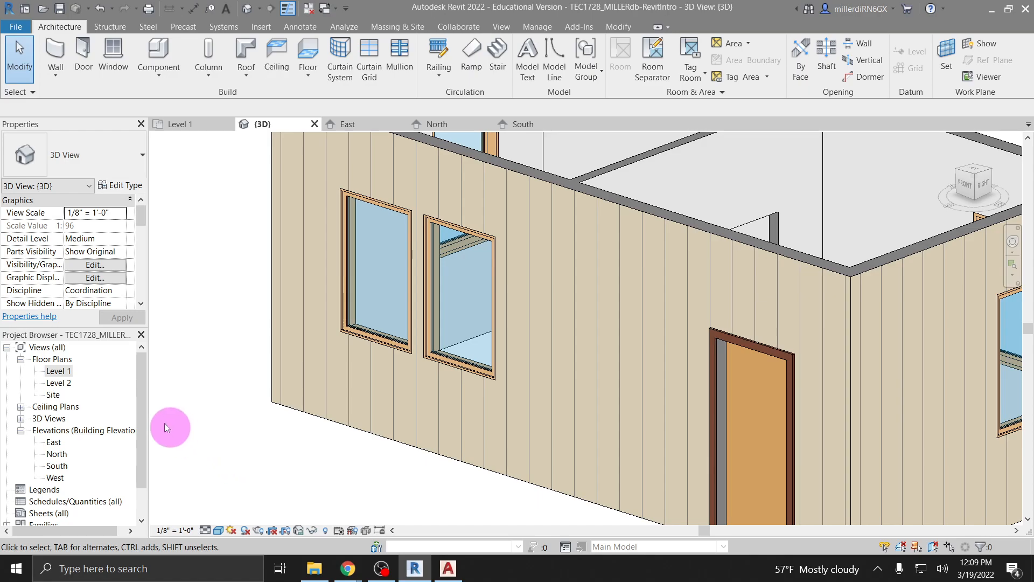
Open the South, North, East and West building elevations in turn to check the window and door placement.
double_click(57, 466)
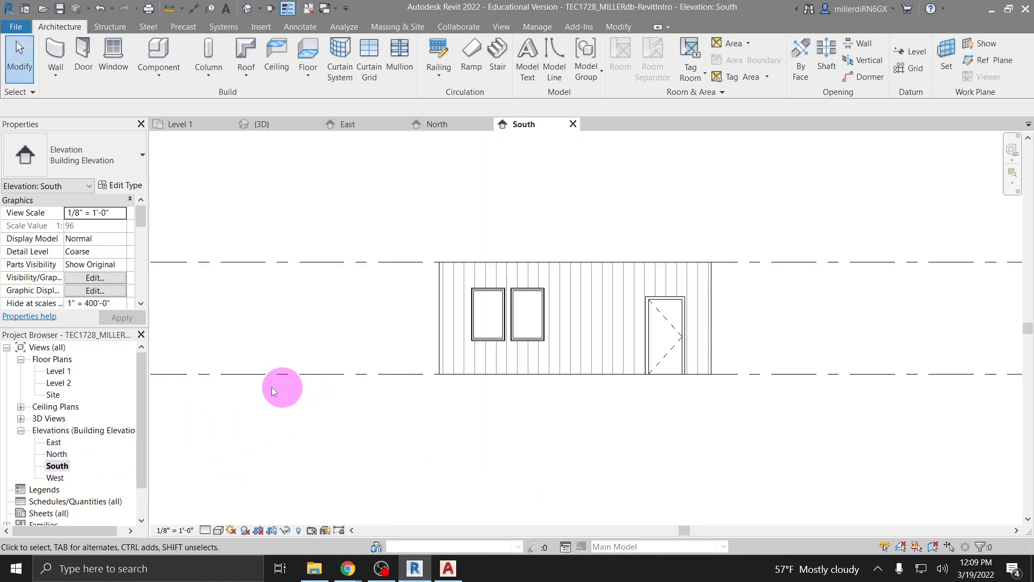
double_click(57, 454)
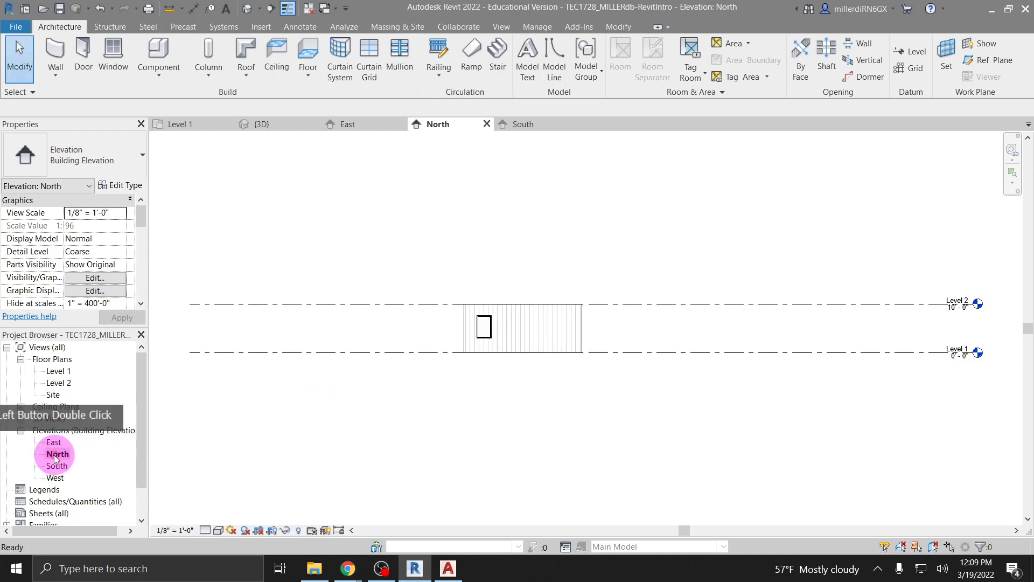
double_click(54, 442)
double_click(56, 478)
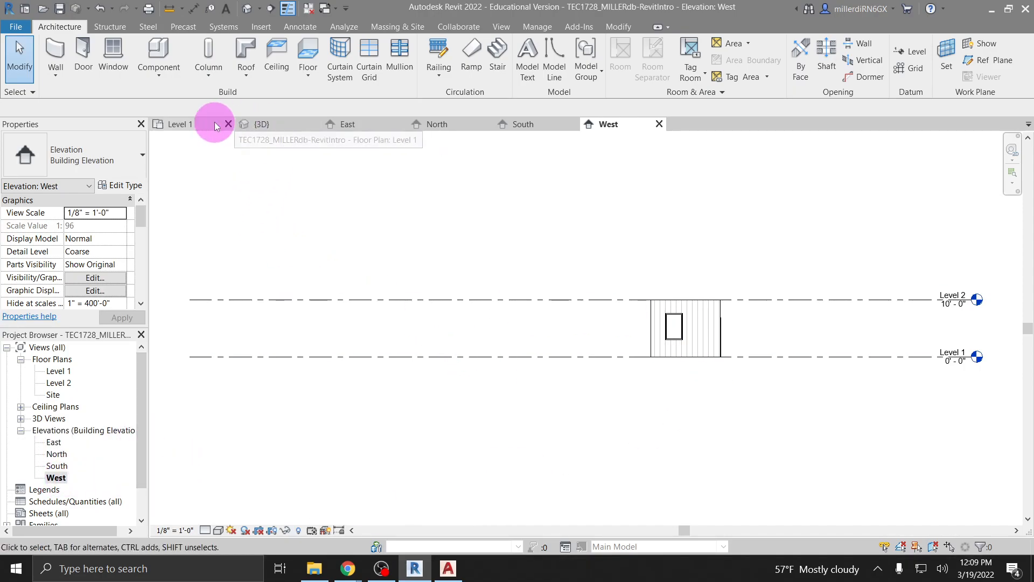
Return to the 3D view, show the whole building from its south-east side, and save the project.
left_click(250, 125)
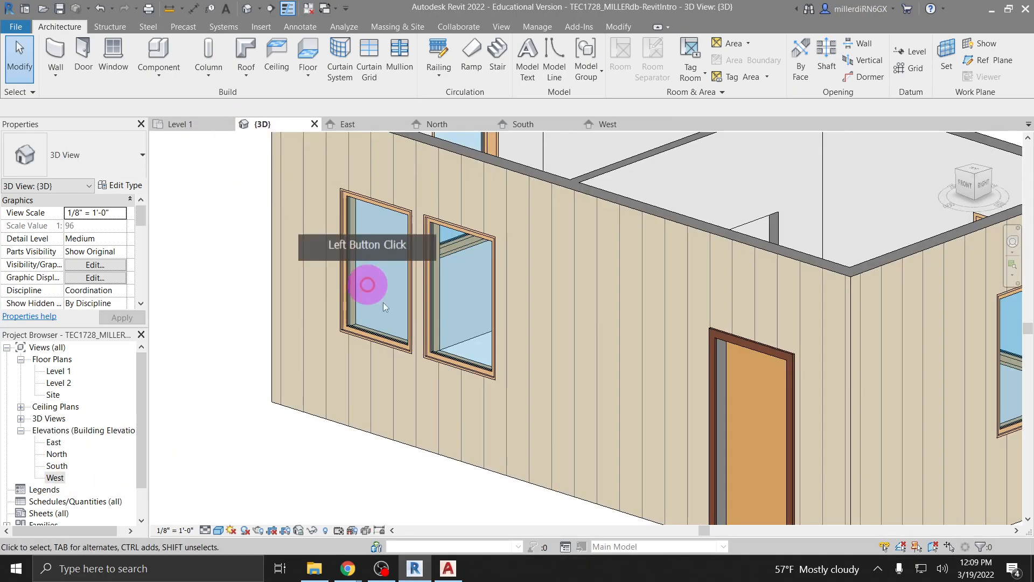
scroll(460, 420, "down", 4)
middle_click_drag(464, 456, 332, 467, "shift")
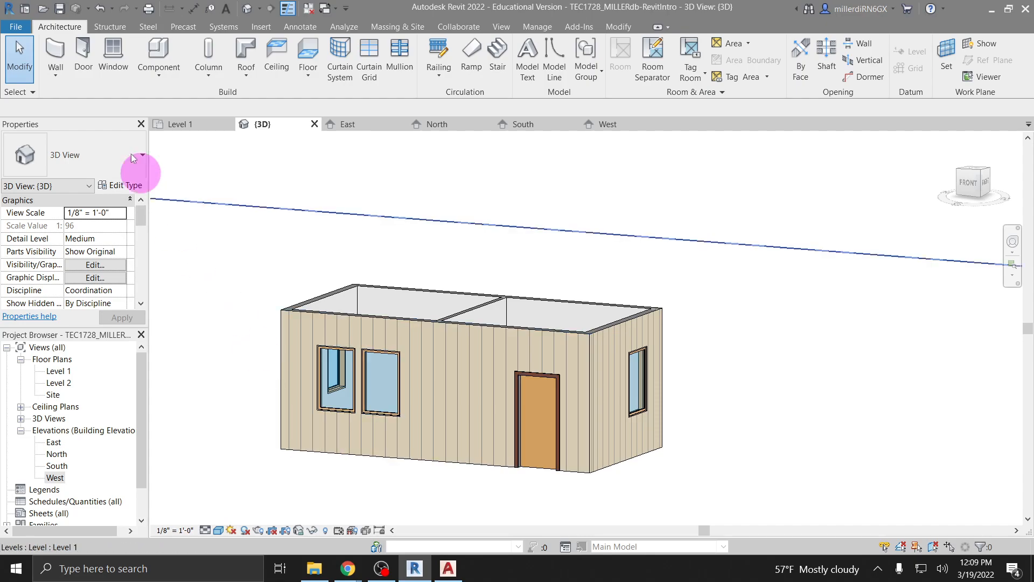
left_click(61, 10)
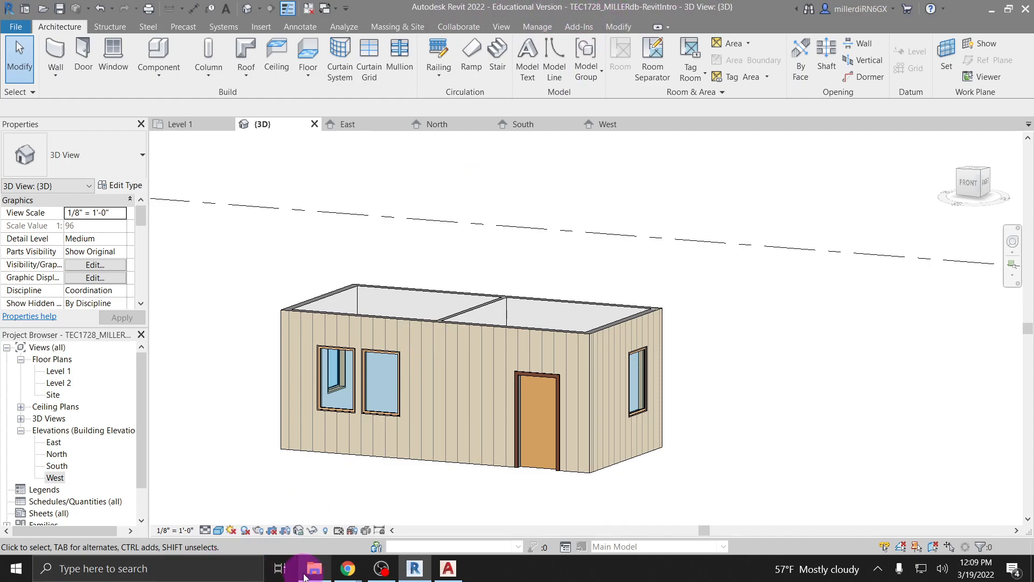
Switch to File Explorer, open the architecture folder on drive F:, and select the current RevitIntro project file.
left_click(312, 574)
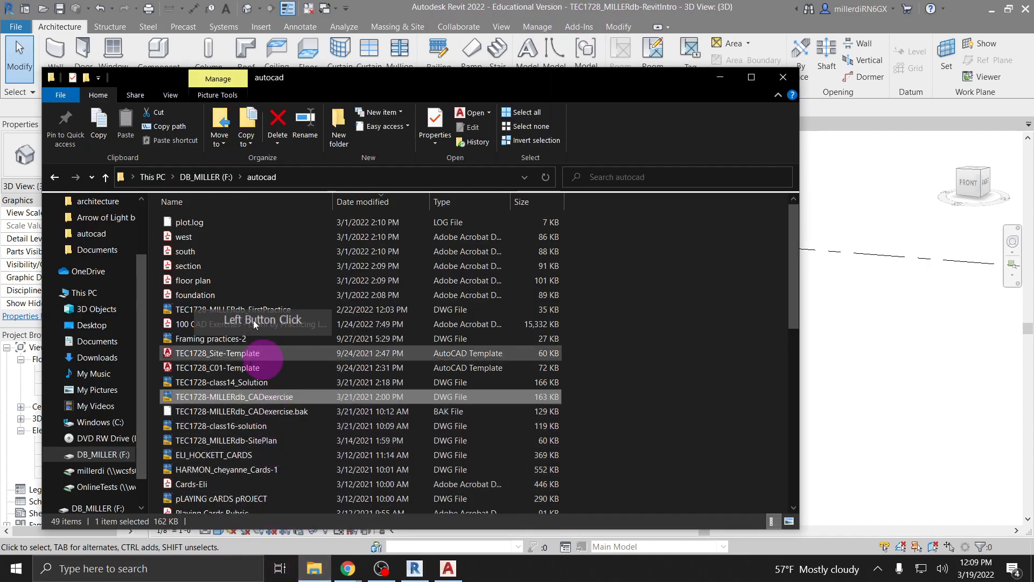
left_click(200, 178)
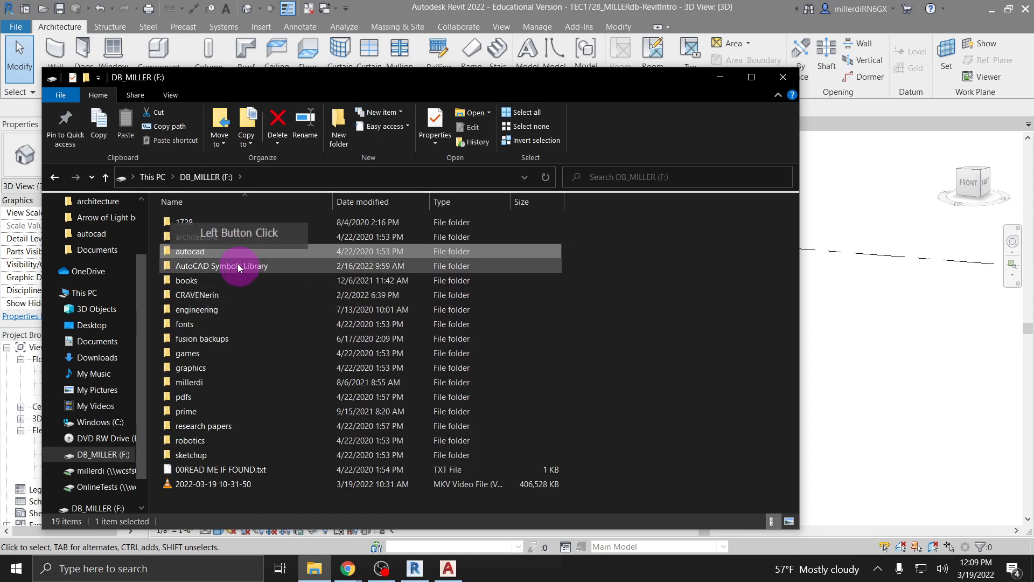
double_click(196, 237)
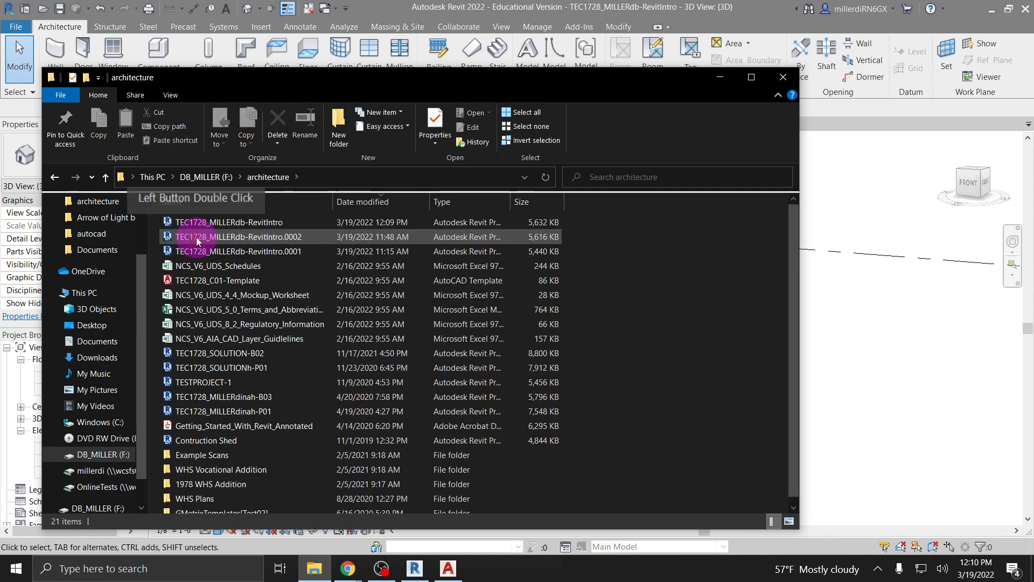
left_click(250, 225)
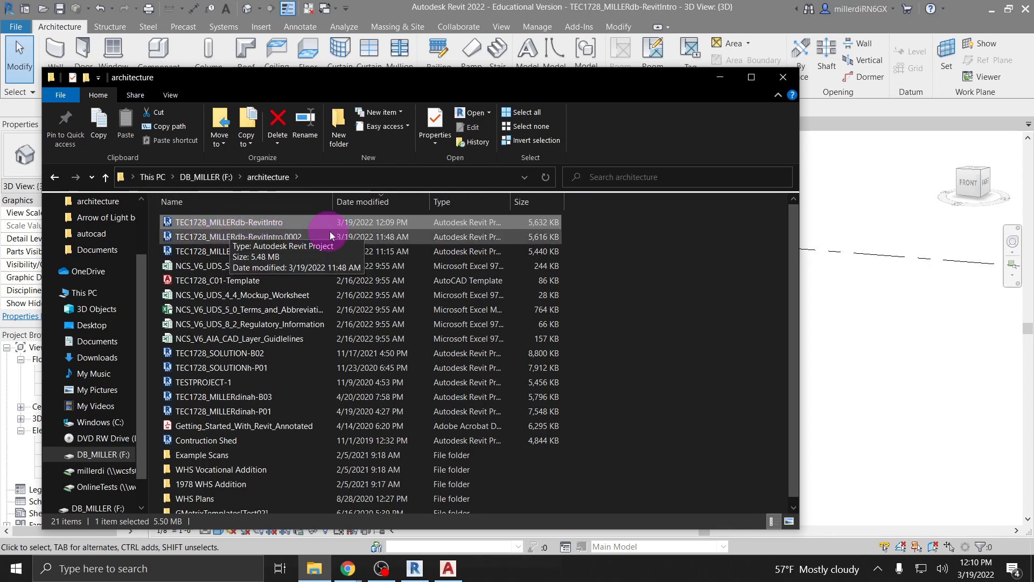
Compare the current RevitIntro project file's modified date with its numbered backup files, including .0001, and switch back to Revit.
left_click(170, 95)
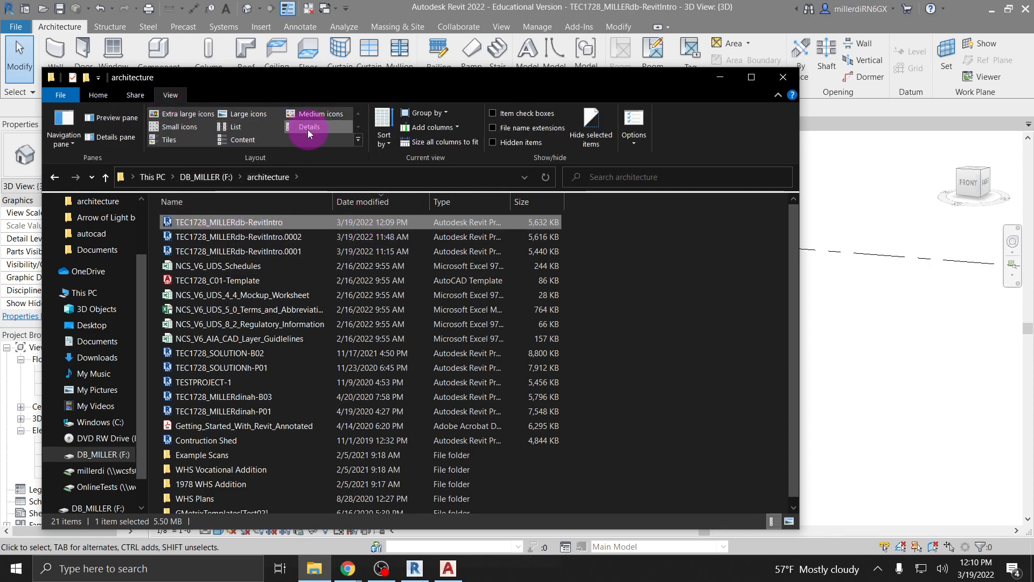
left_click(415, 228)
left_click(347, 222)
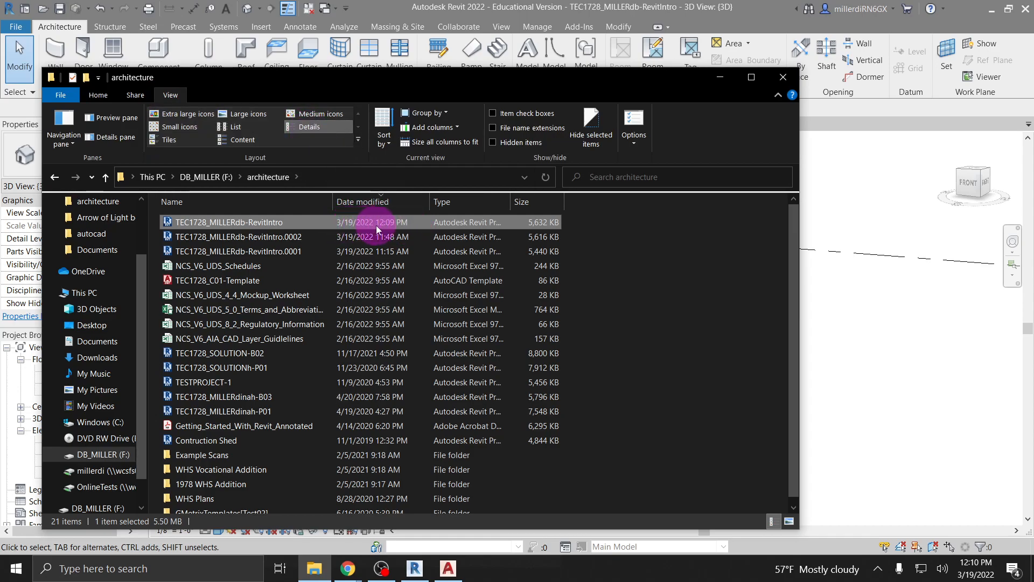
left_click(1012, 569)
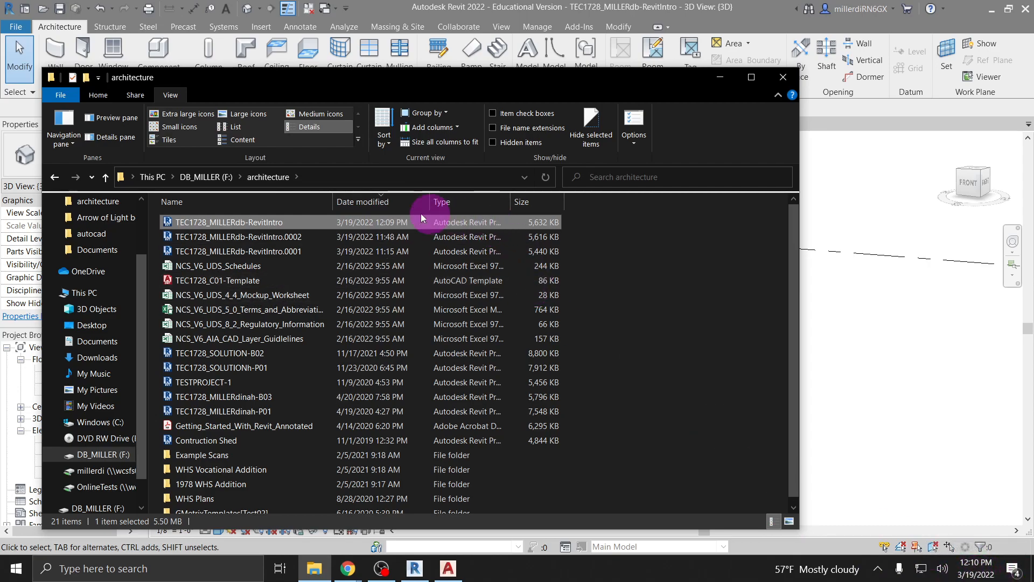
left_click(280, 251)
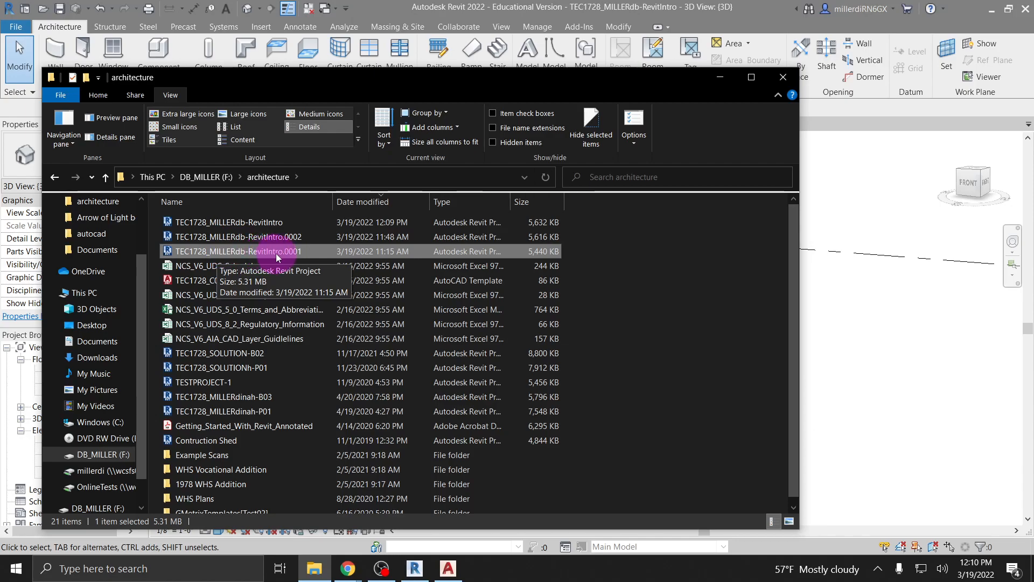
left_click(257, 251)
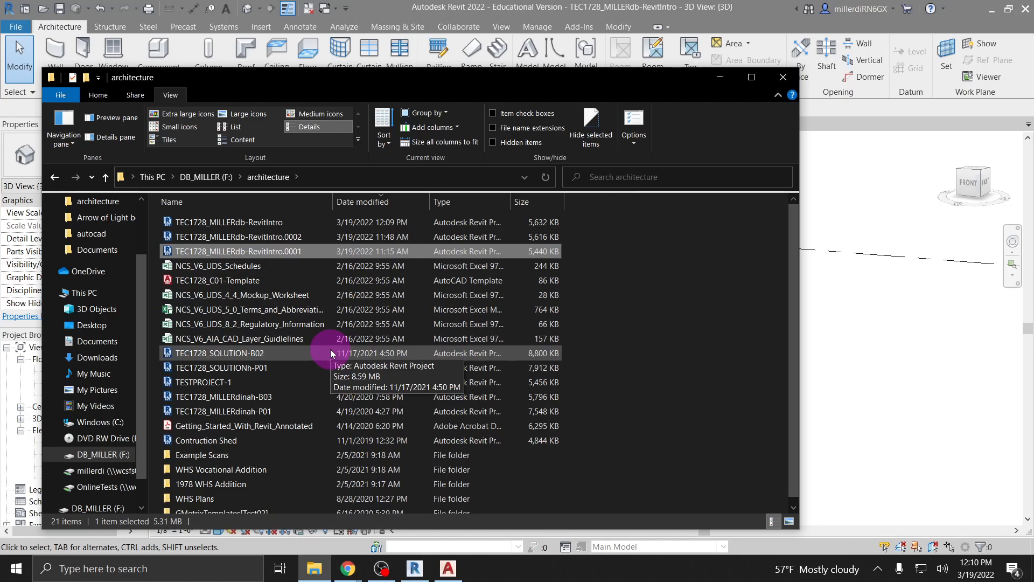
left_click(902, 402)
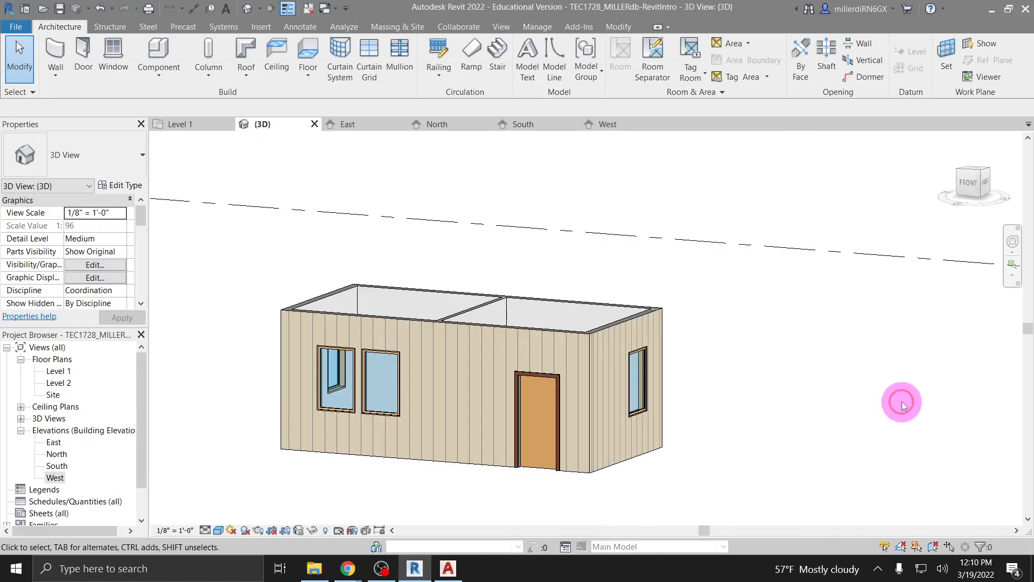